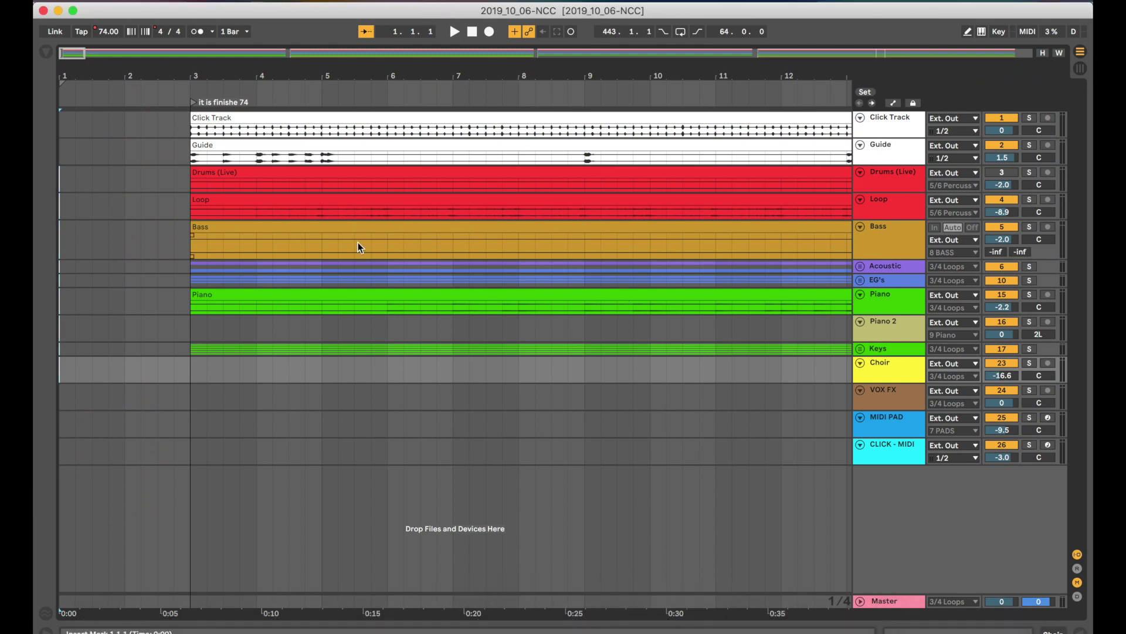
- Zoom and scroll the arrangement out until all five songs, 'It is finishe 74' through 'bridge', are visible
scroll(293, 254, right, 5)
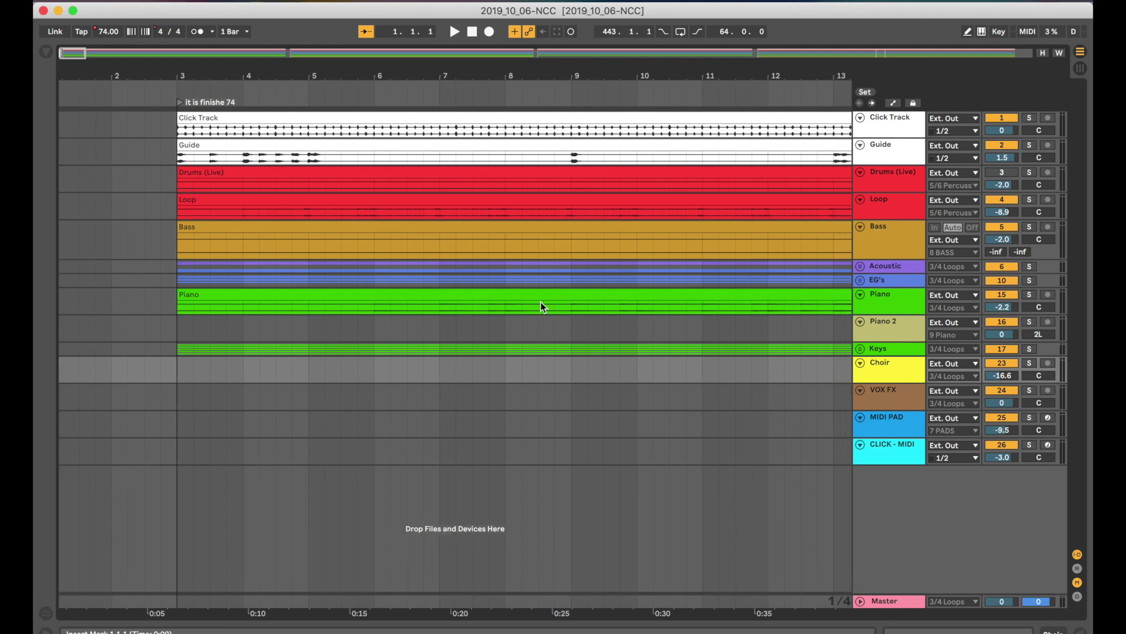
scroll(540, 302, down, 10)
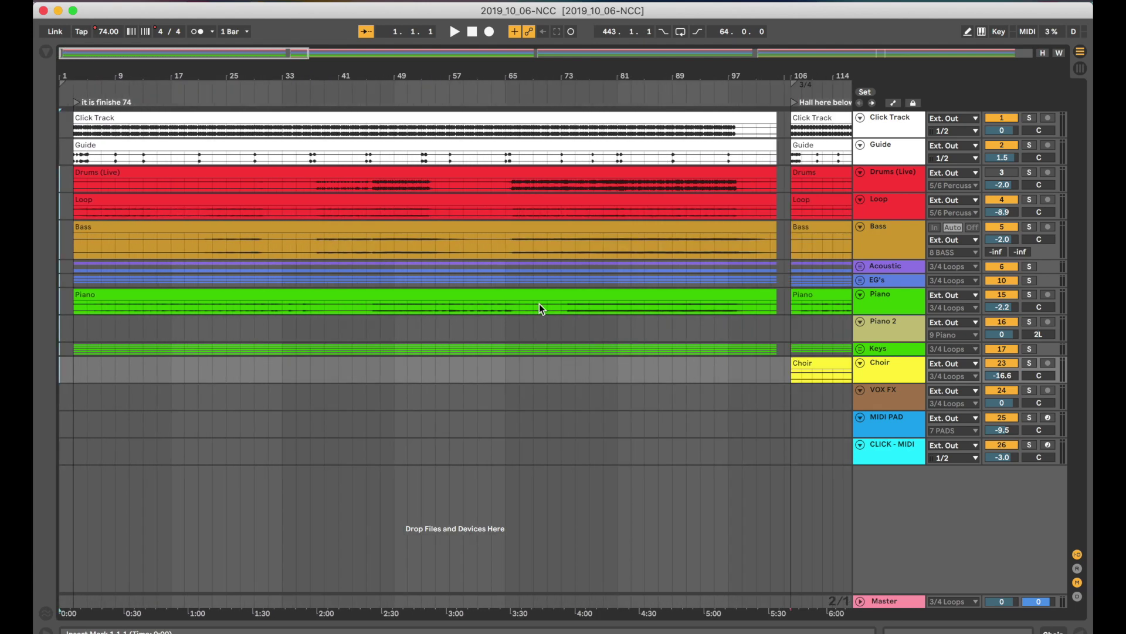
scroll(174, 57, down, 5)
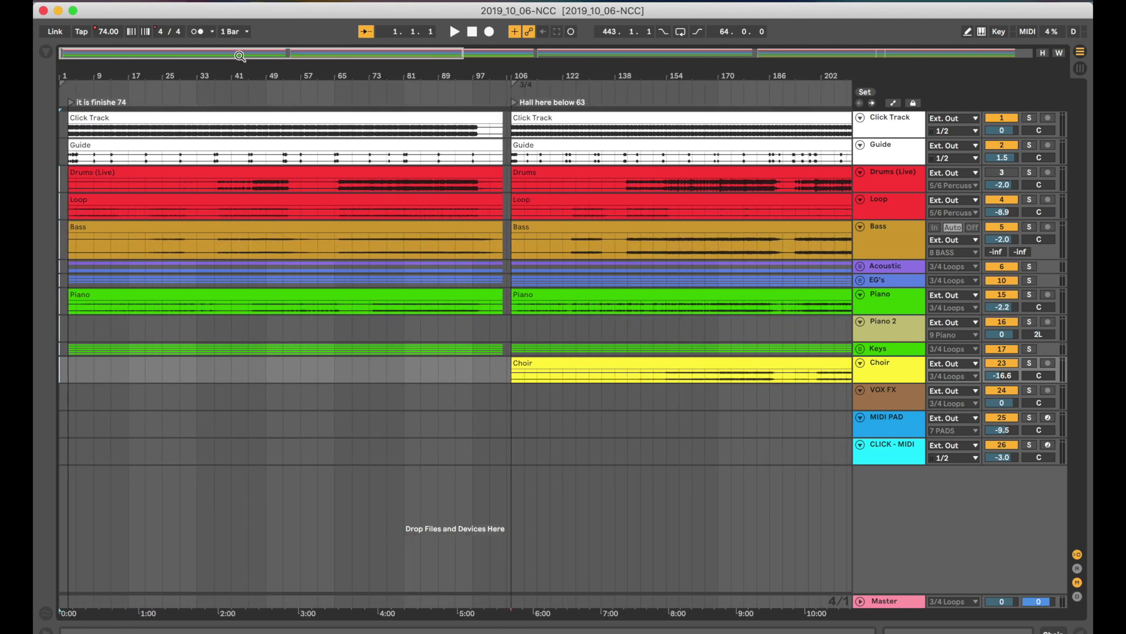
scroll(267, 56, down, 2)
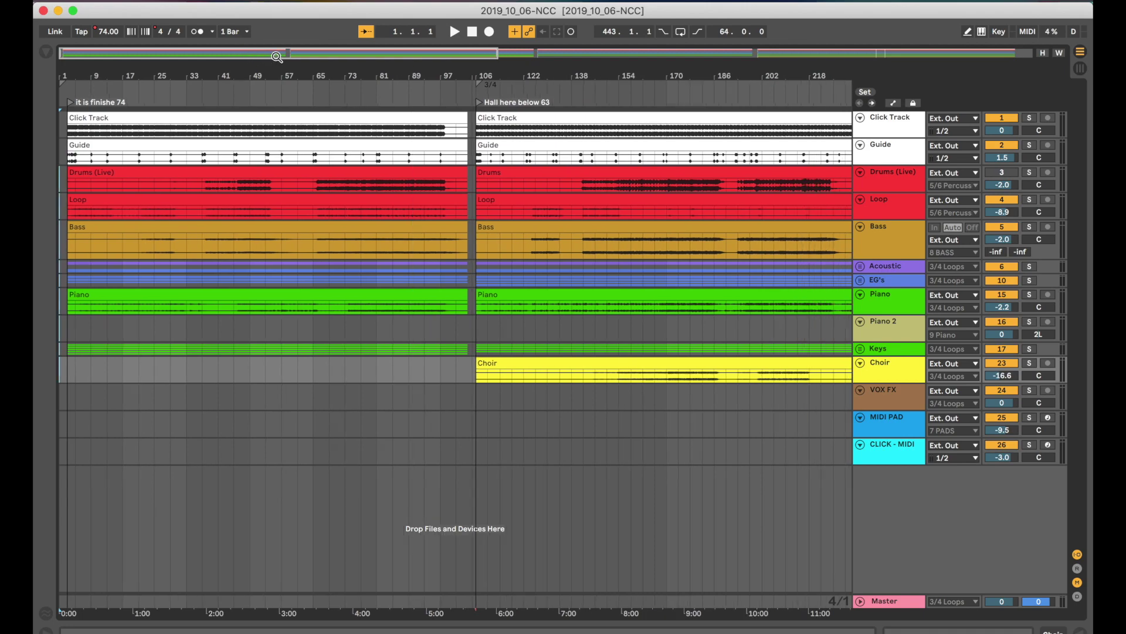
drag(274, 56, 276, 94)
scroll(587, 263, up, 5)
scroll(588, 263, down, 5)
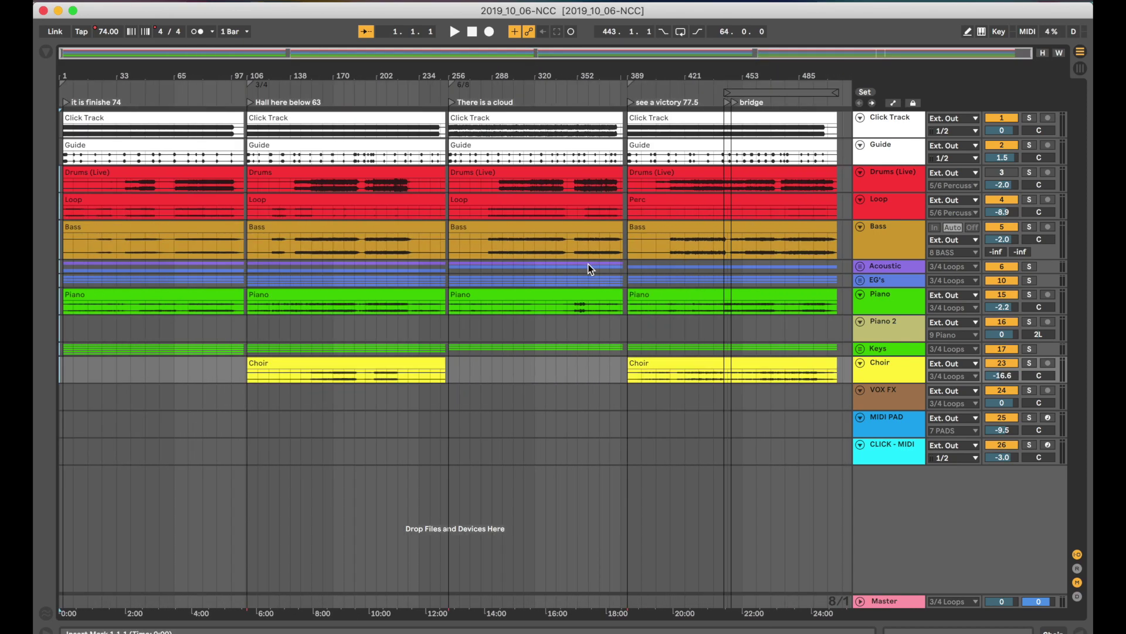
scroll(516, 296, up, 10)
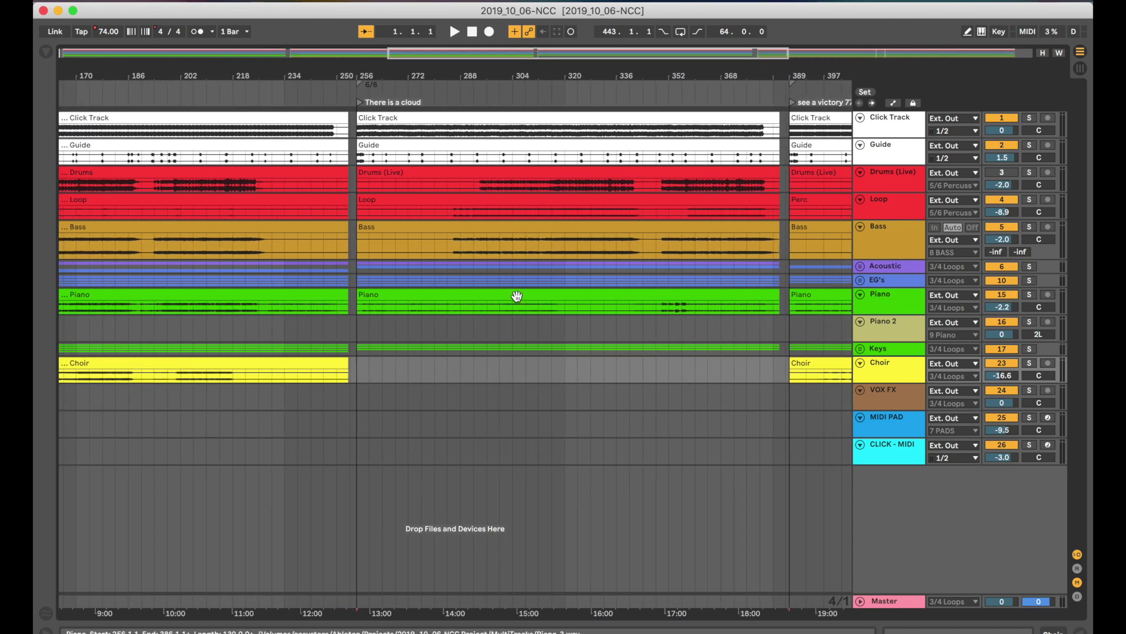
scroll(516, 296, down, 10)
scroll(517, 298, up, 10)
scroll(514, 302, down, 10)
scroll(515, 301, up, 6)
scroll(514, 301, down, 6)
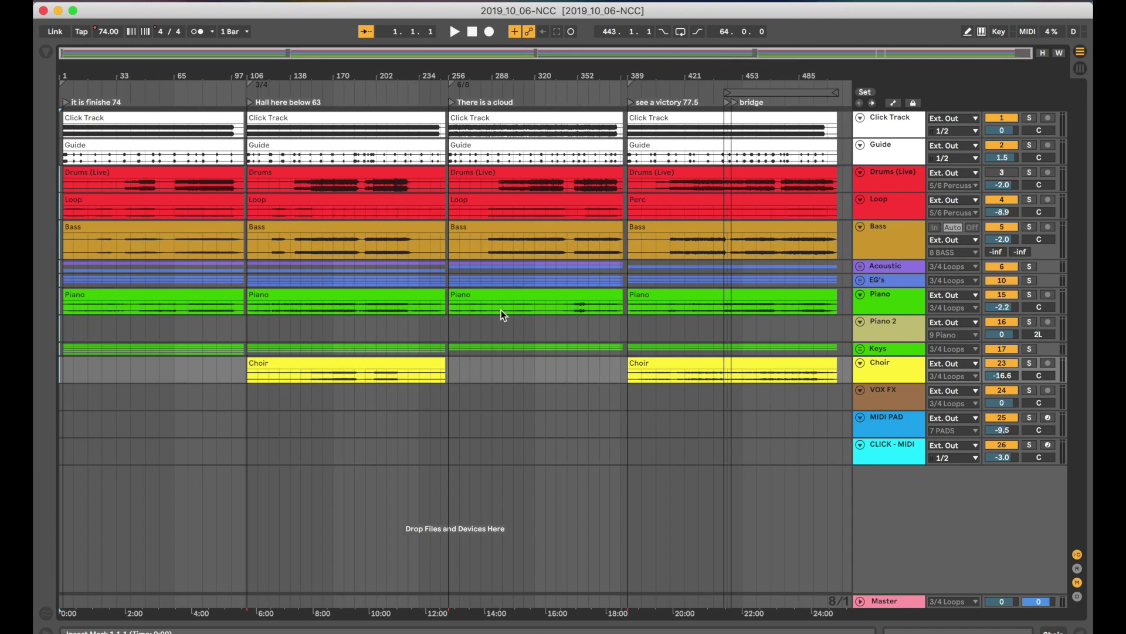
scroll(456, 331, up, 6)
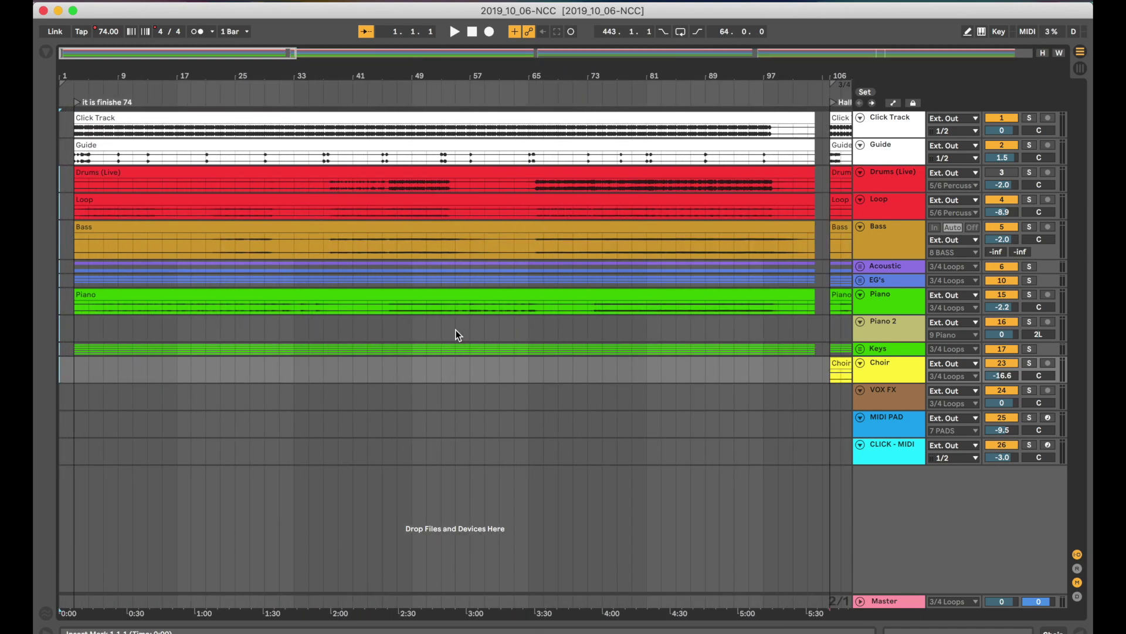
scroll(456, 331, down, 6)
scroll(456, 330, up, 6)
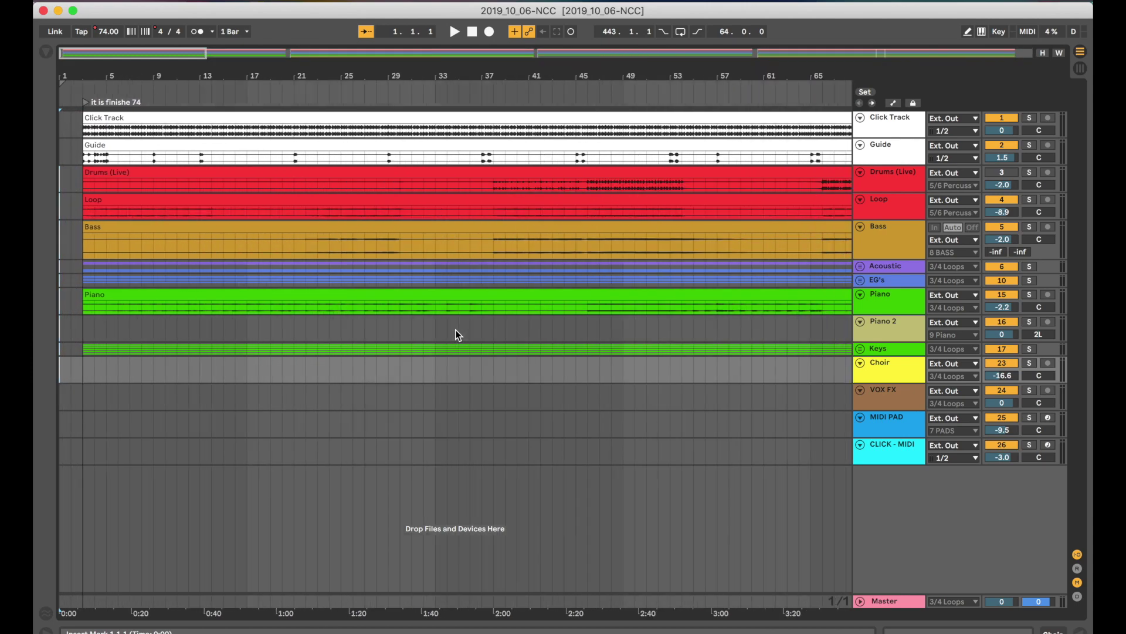
scroll(455, 330, down, 6)
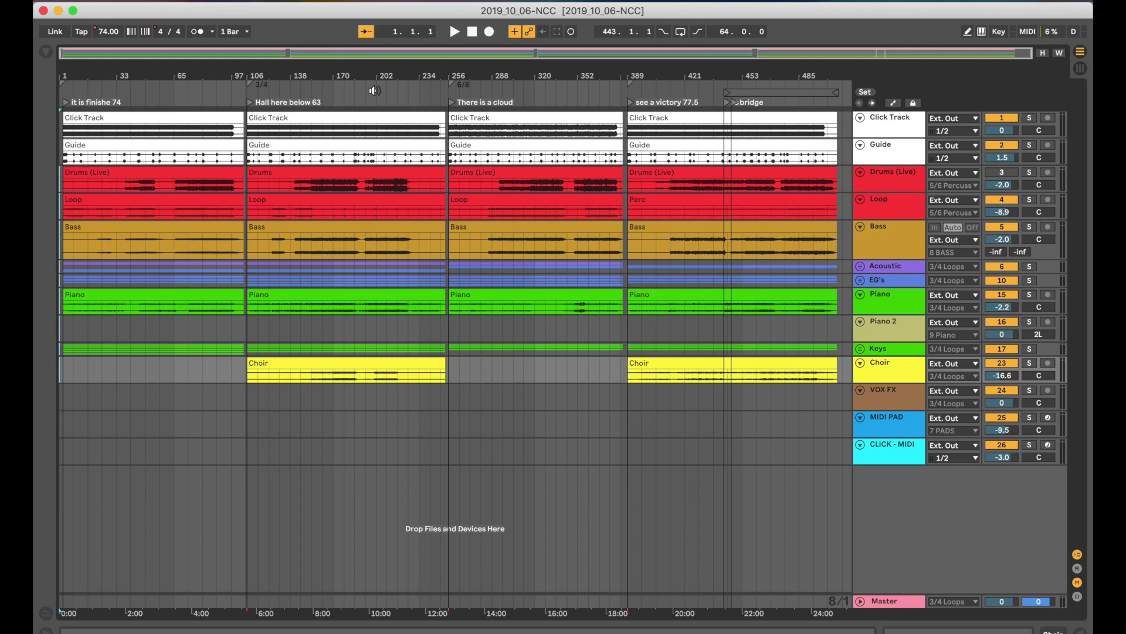
- Glance at the song scenes in Session view with the browser hidden, then return to Arrangement
key(Tab)
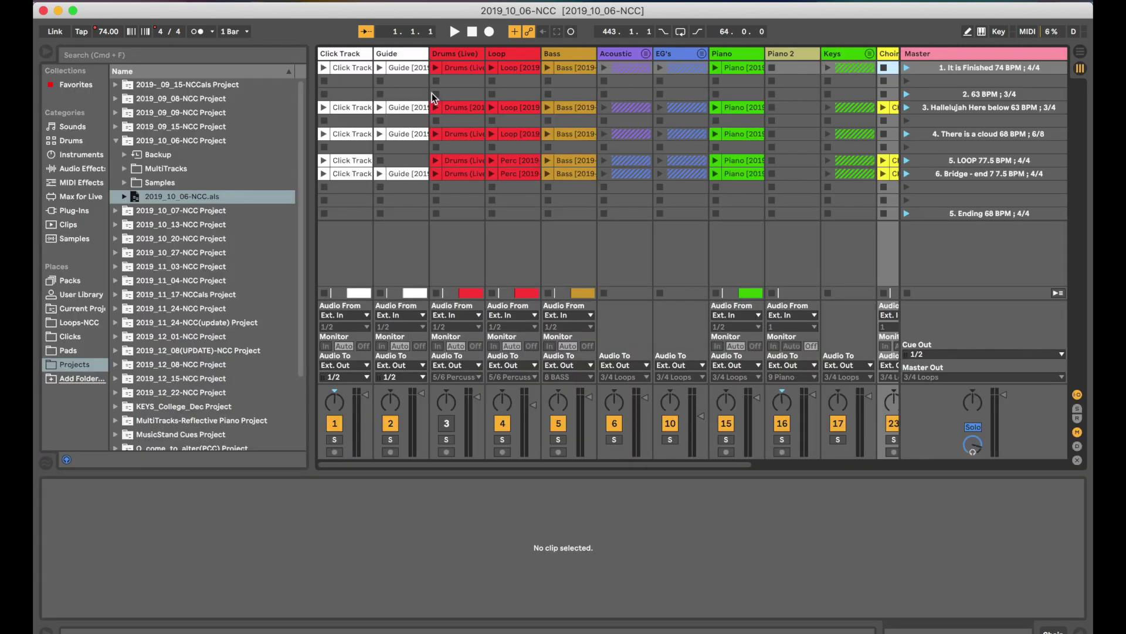
click(46, 53)
key(Tab)
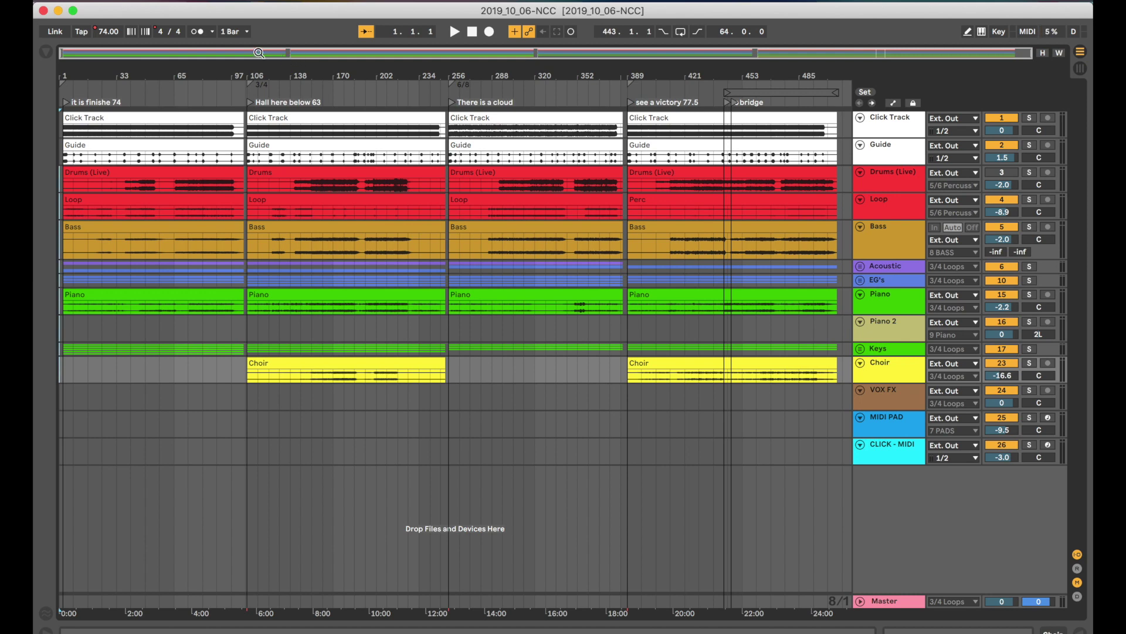
- Zoom the arrangement in on 'Hall here below 63', the 3/4 song starting at bar 106
mouse_move(260, 54)
mouse_down()
mouse_move(262, 75)
mouse_move(282, 54)
mouse_up()
mouse_move(293, 51)
mouse_down()
mouse_move(264, 58)
mouse_move(287, 58)
mouse_move(281, 65)
mouse_up()
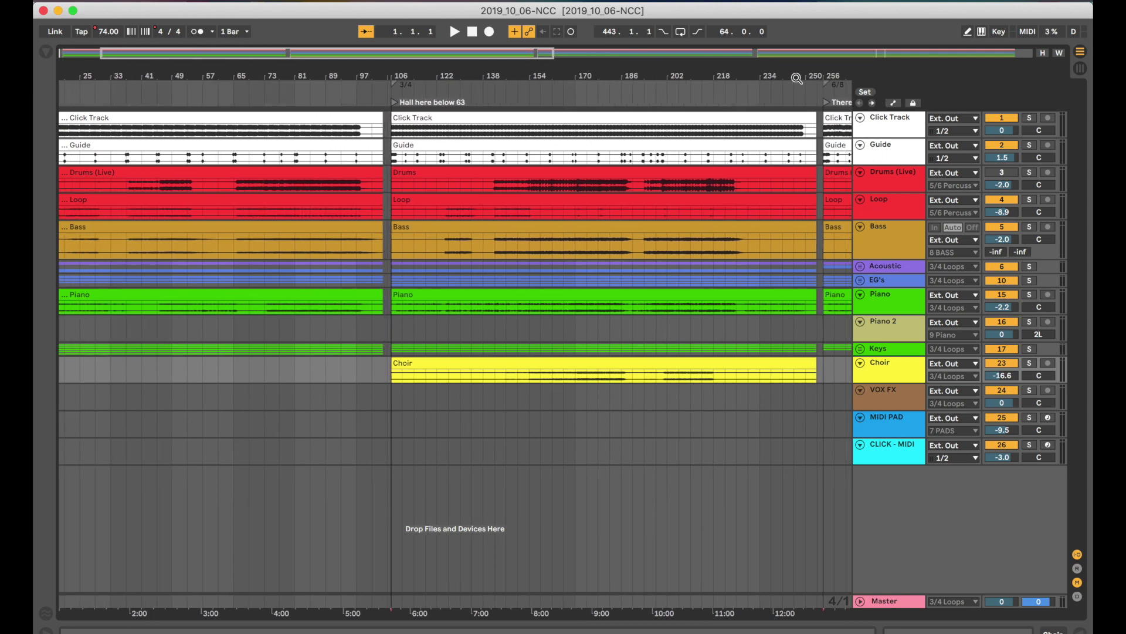
drag(428, 52, 435, 61)
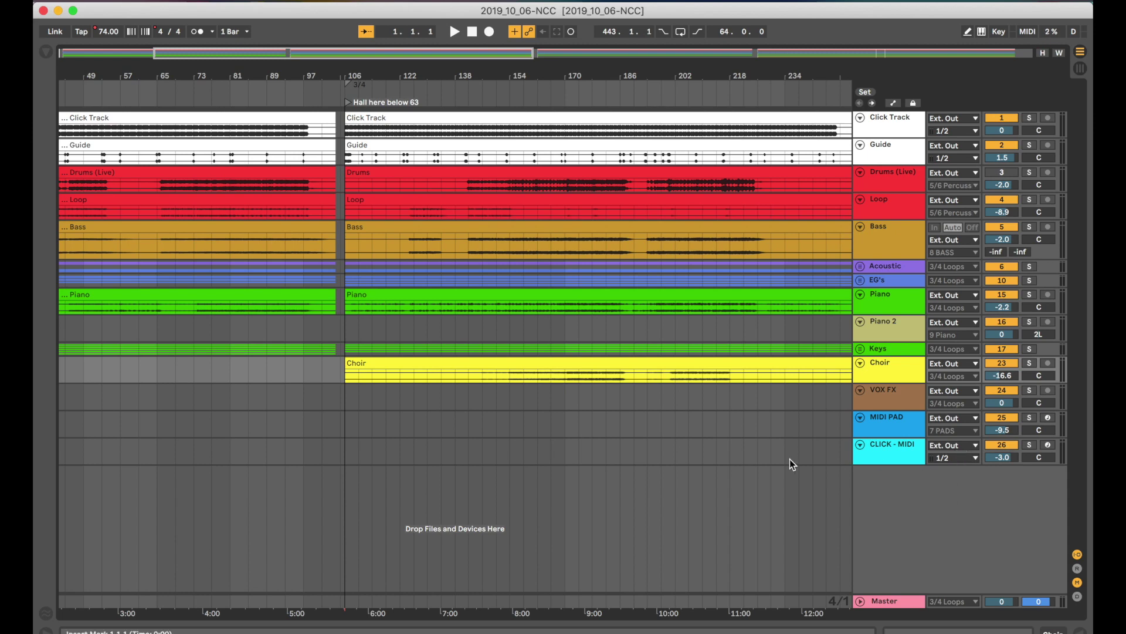
key(w)
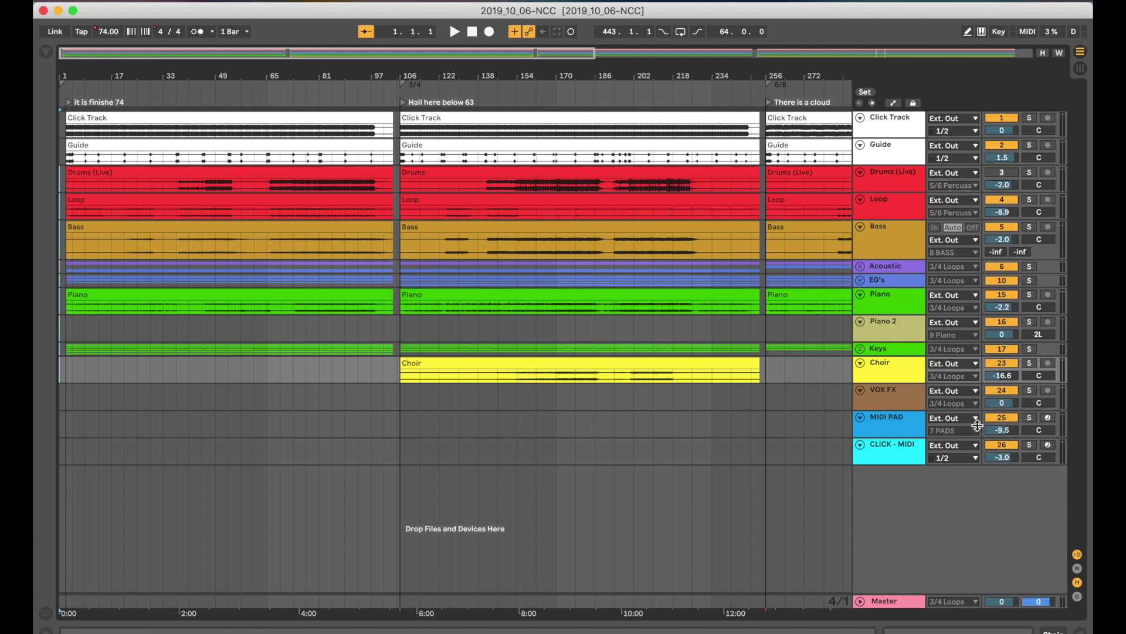
scroll(657, 289, up, 2)
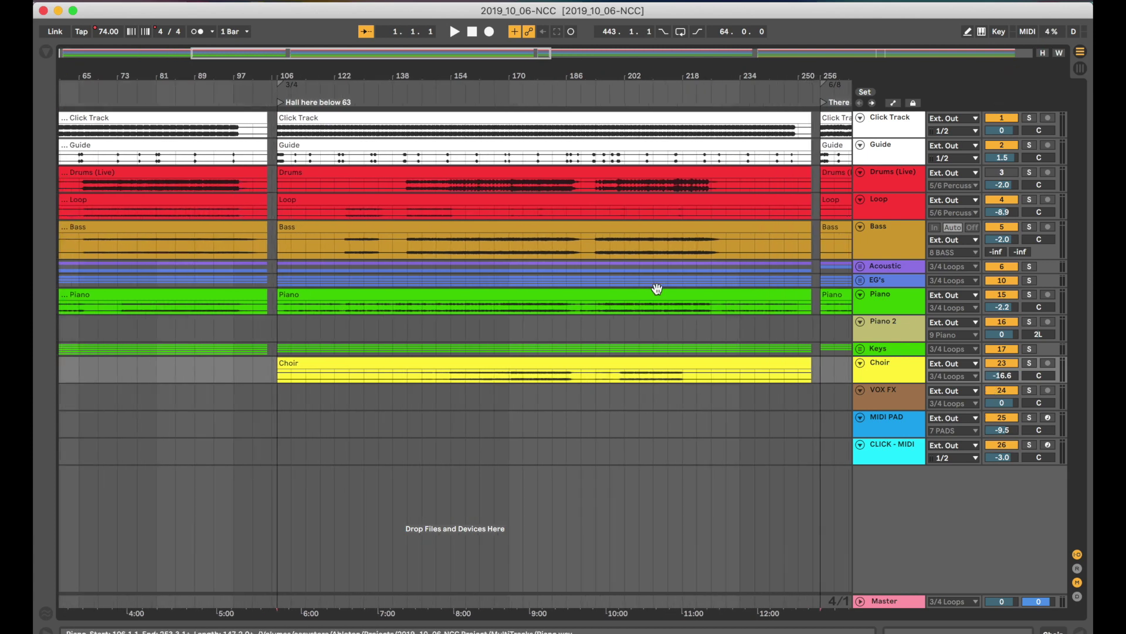
key(w)
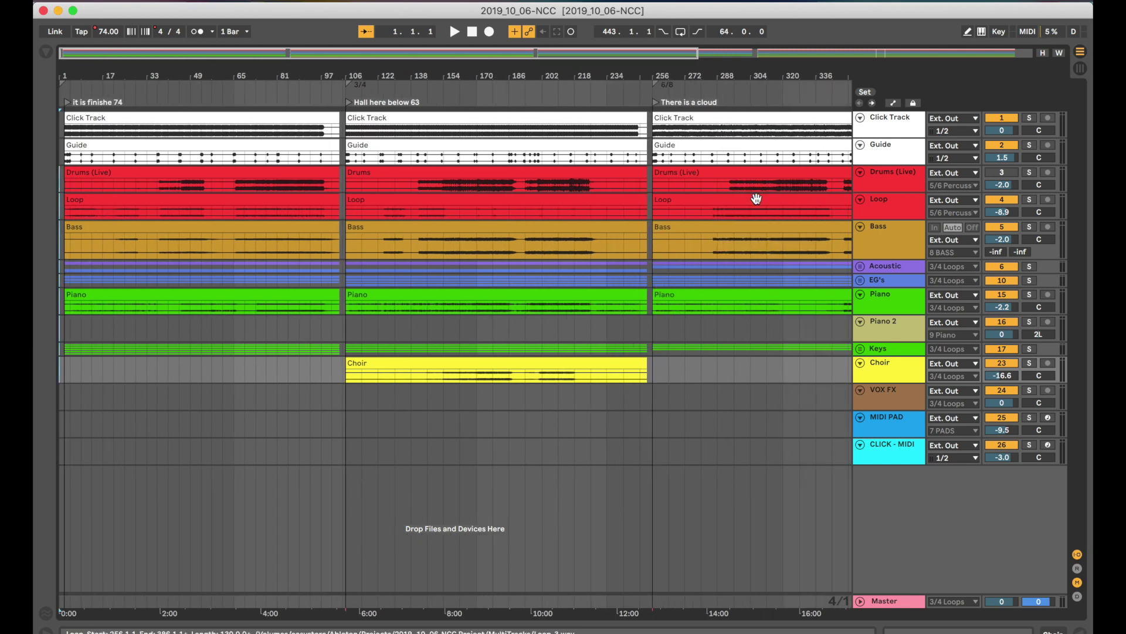
click(861, 267)
click(861, 267)
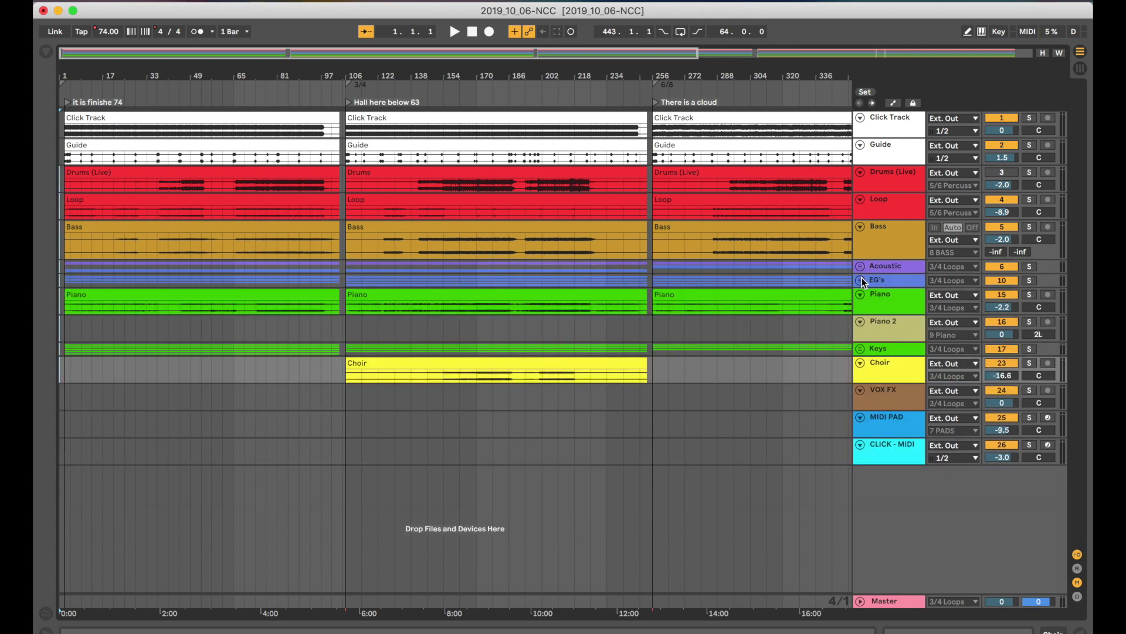
click(861, 279)
click(861, 280)
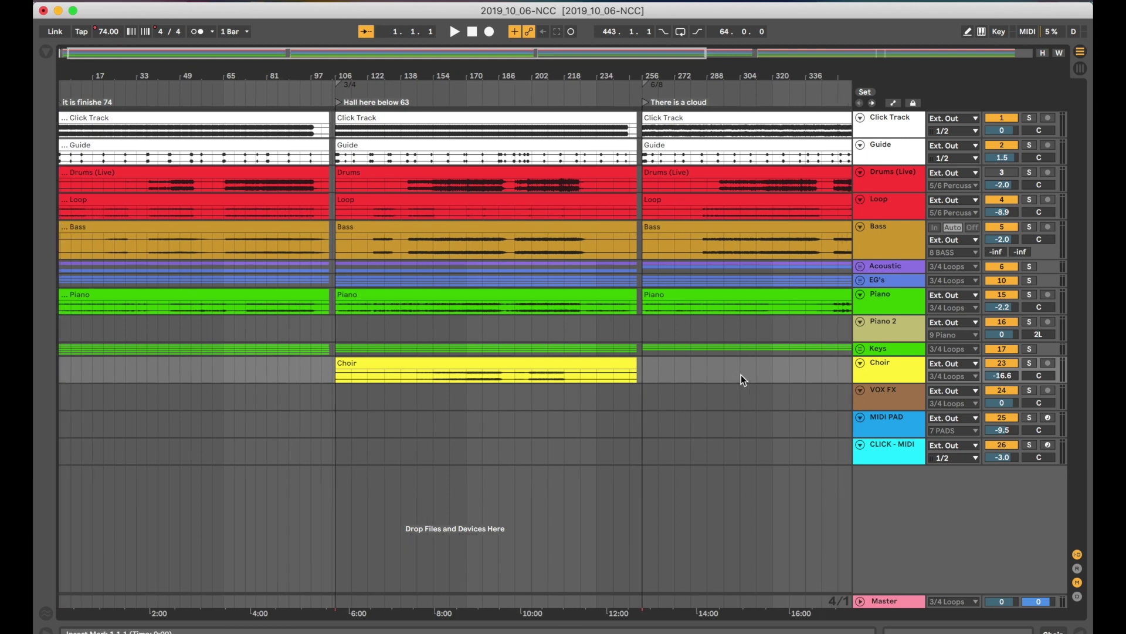
key(minus)
key(plus)
key(plus)
key(plus)
key(minus)
key(minus)
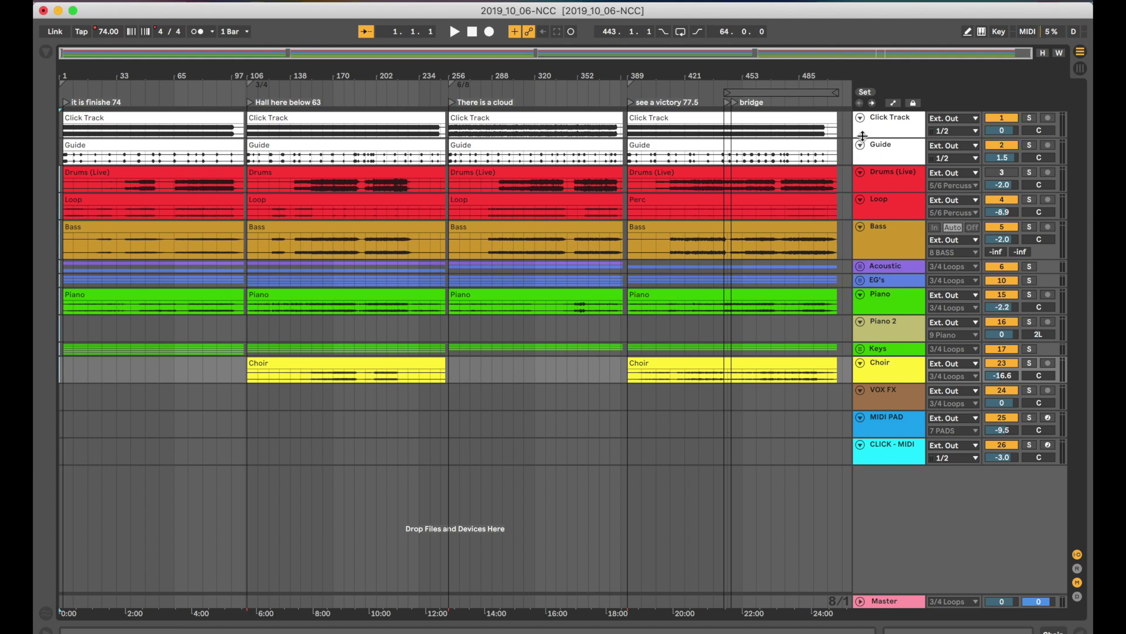
scroll(624, 209, up, 3)
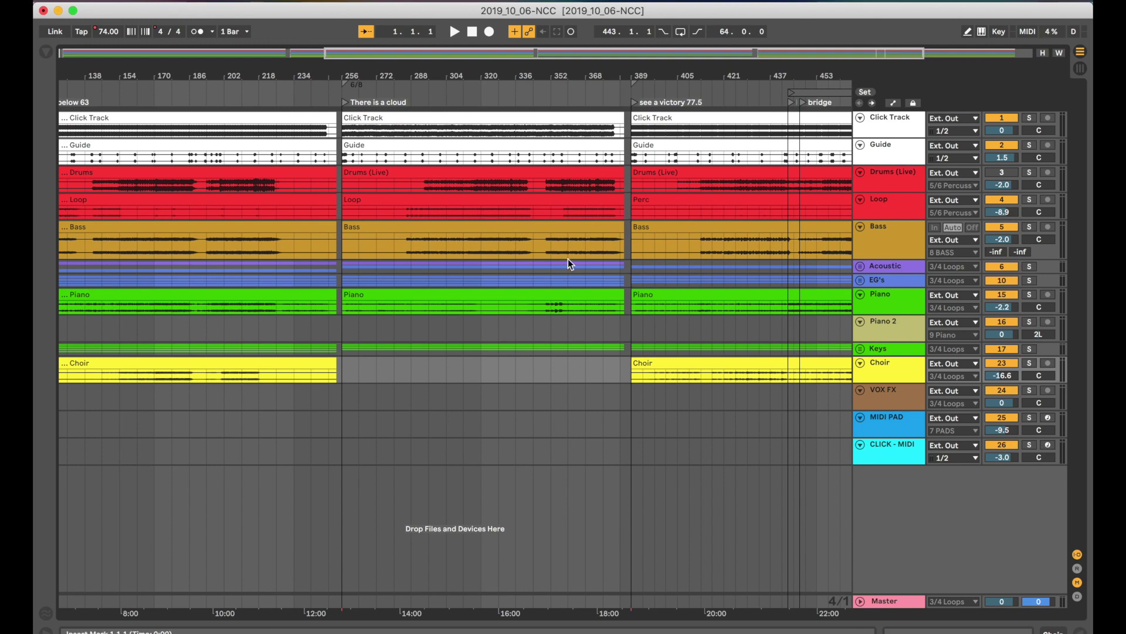
scroll(568, 259, up, 3)
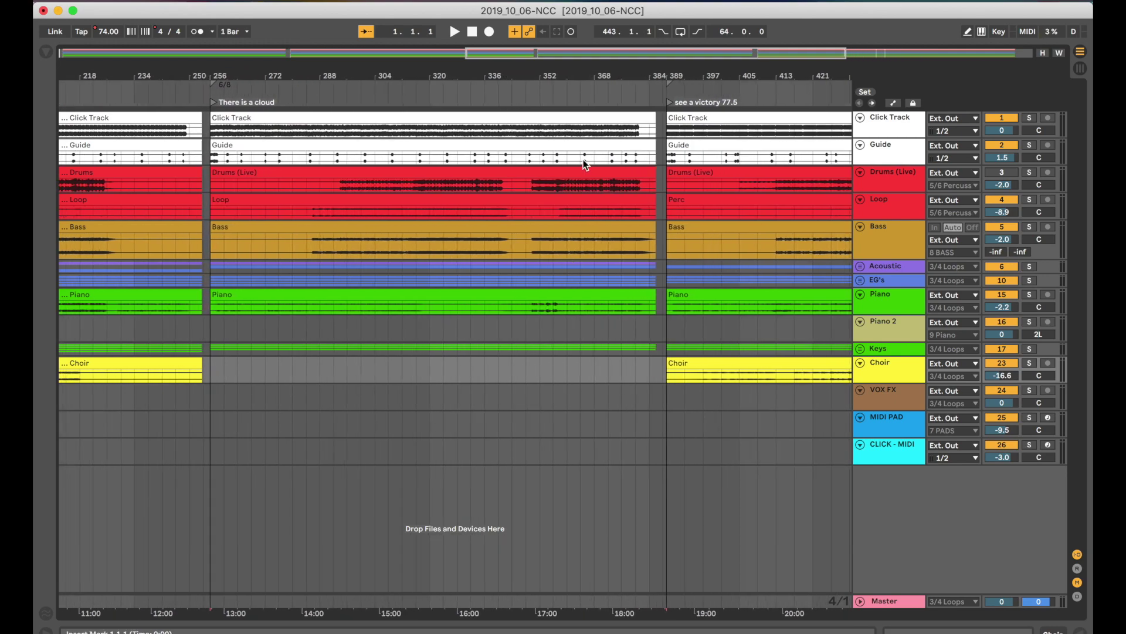
scroll(571, 258, left, 15)
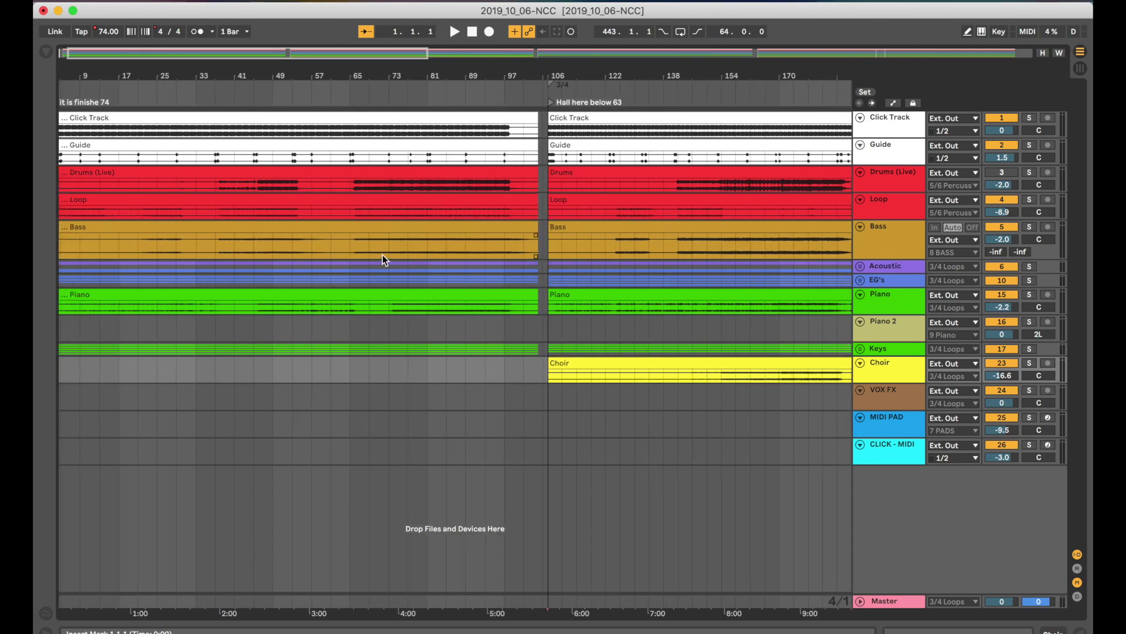
scroll(382, 254, left, 10)
scroll(383, 255, up, 2)
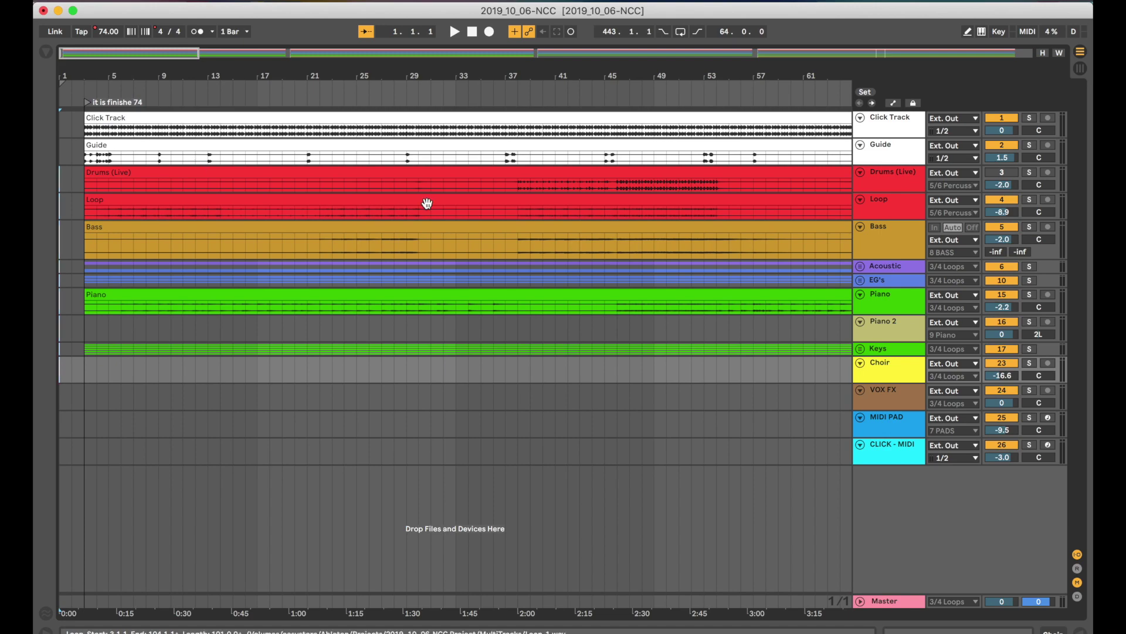
scroll(425, 204, right, 15)
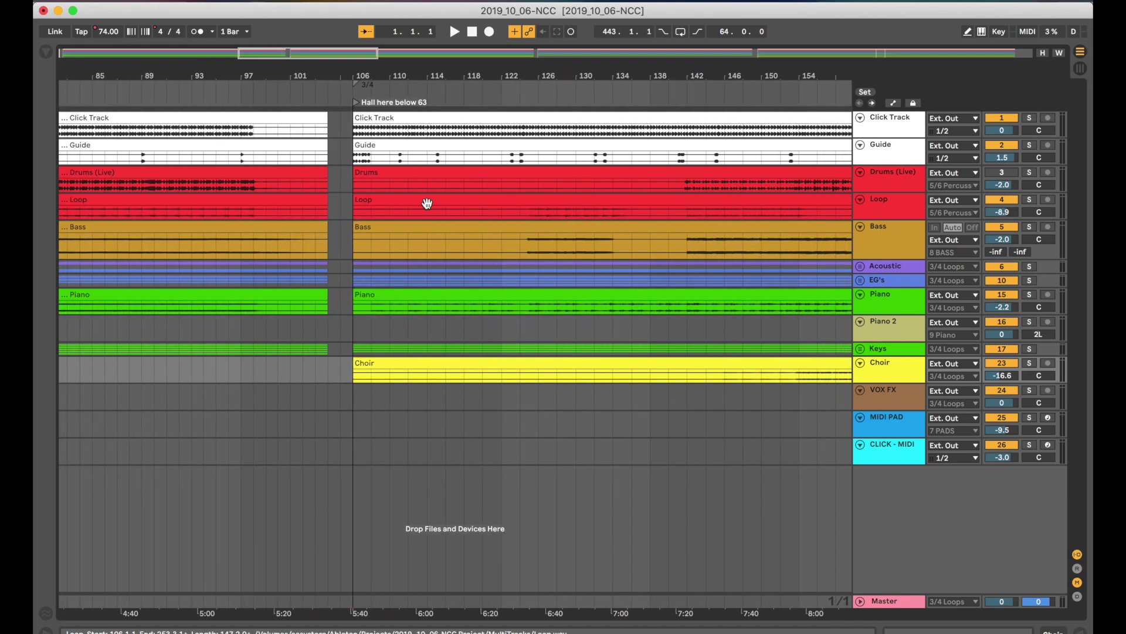
scroll(427, 203, right, 20)
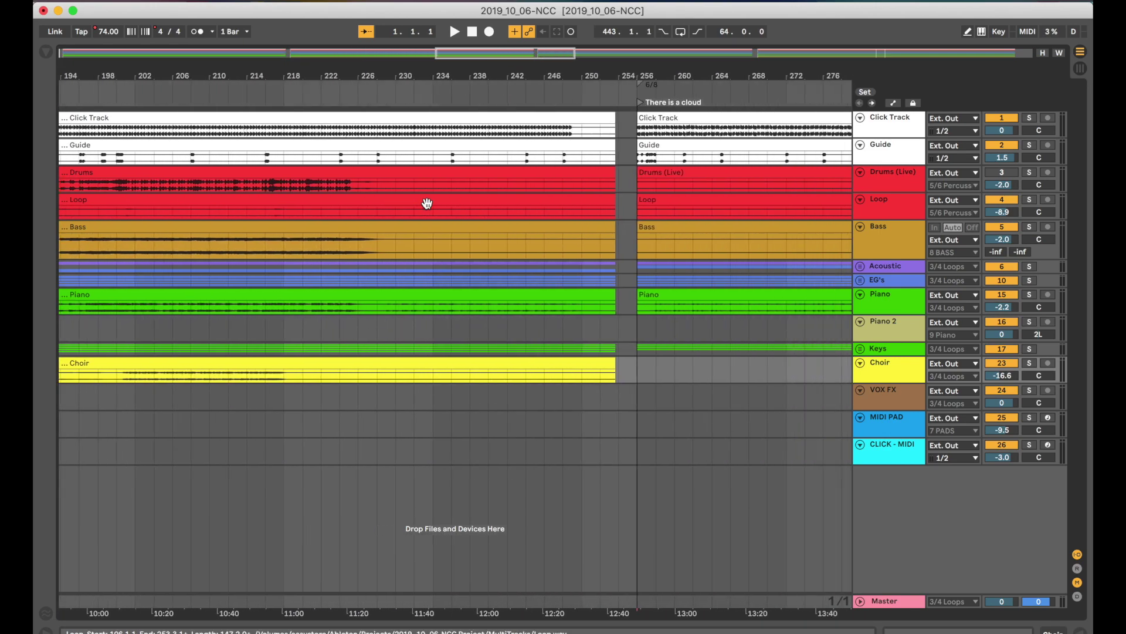
scroll(427, 204, right, 20)
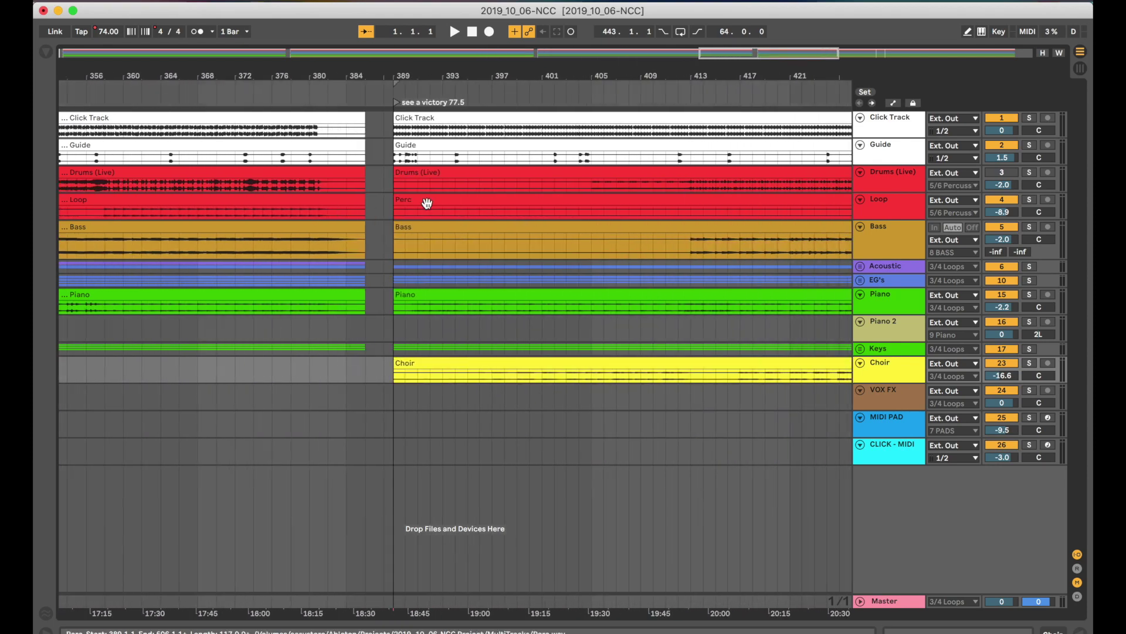
scroll(425, 202, left, 10)
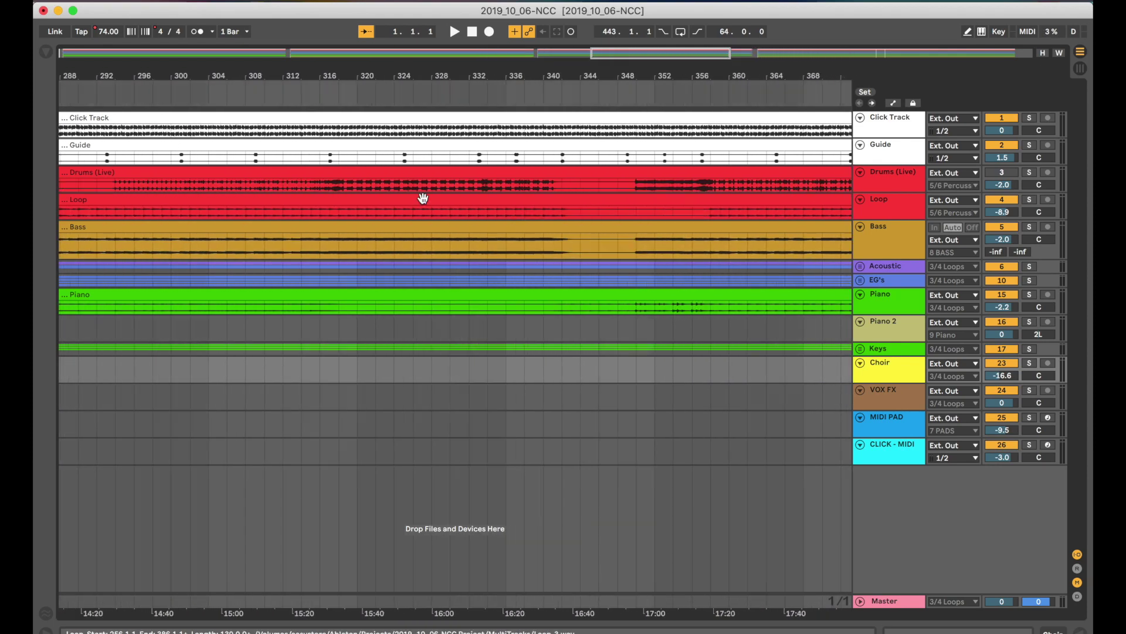
scroll(423, 198, left, 10)
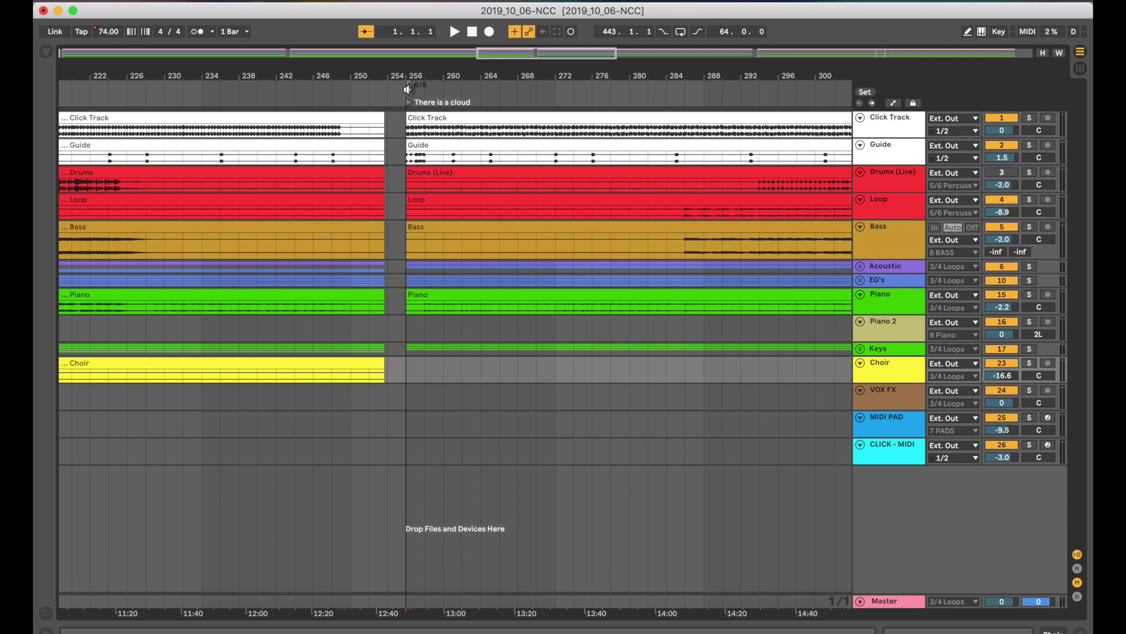
scroll(441, 133, left, 20)
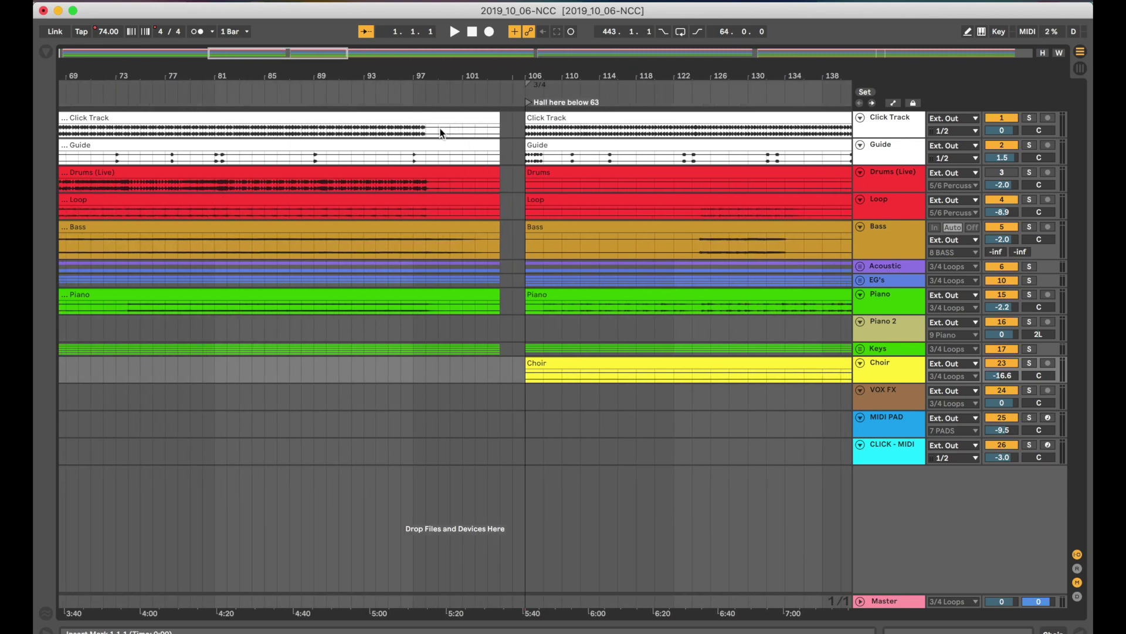
scroll(486, 111, left, 10)
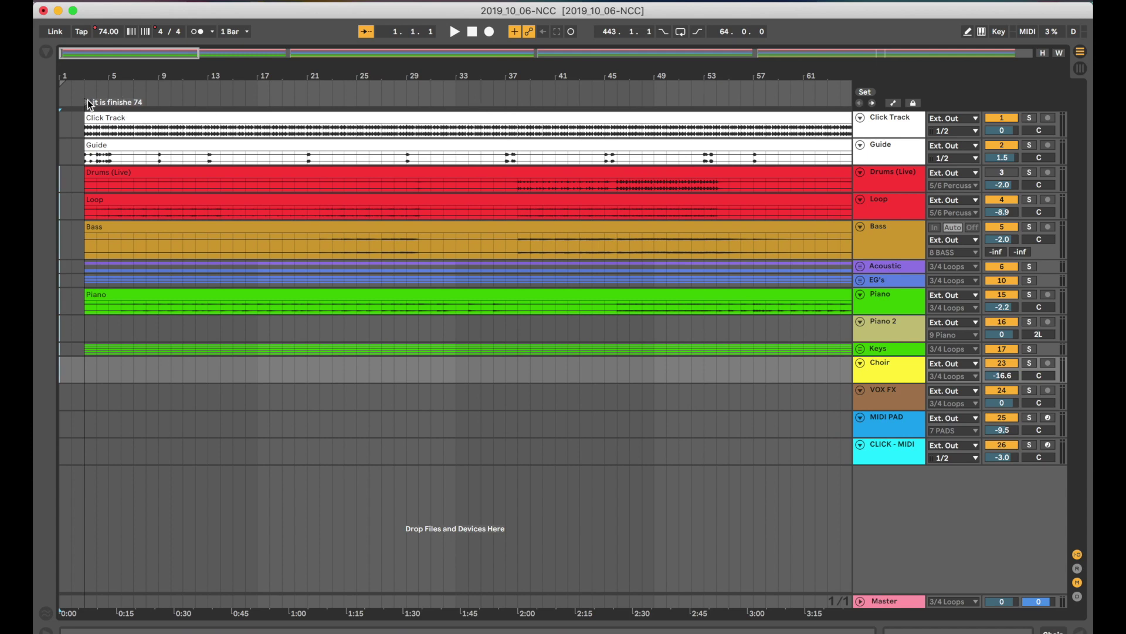
- Play the first song from its locator, adjust the volume, then stop it
click(87, 102)
key(XF86AudioRaiseVolume)
key(XF86AudioLowerVolume)
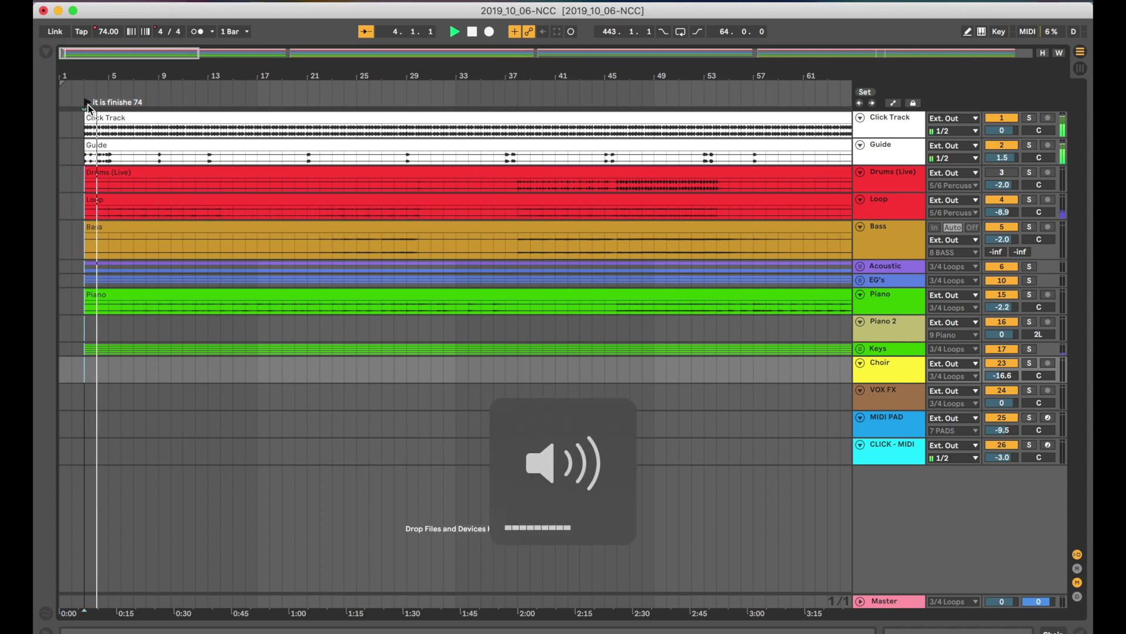
key(space)
- Audition the opening of 'Hall here below 63' from its locator
scroll(270, 143, right, 10)
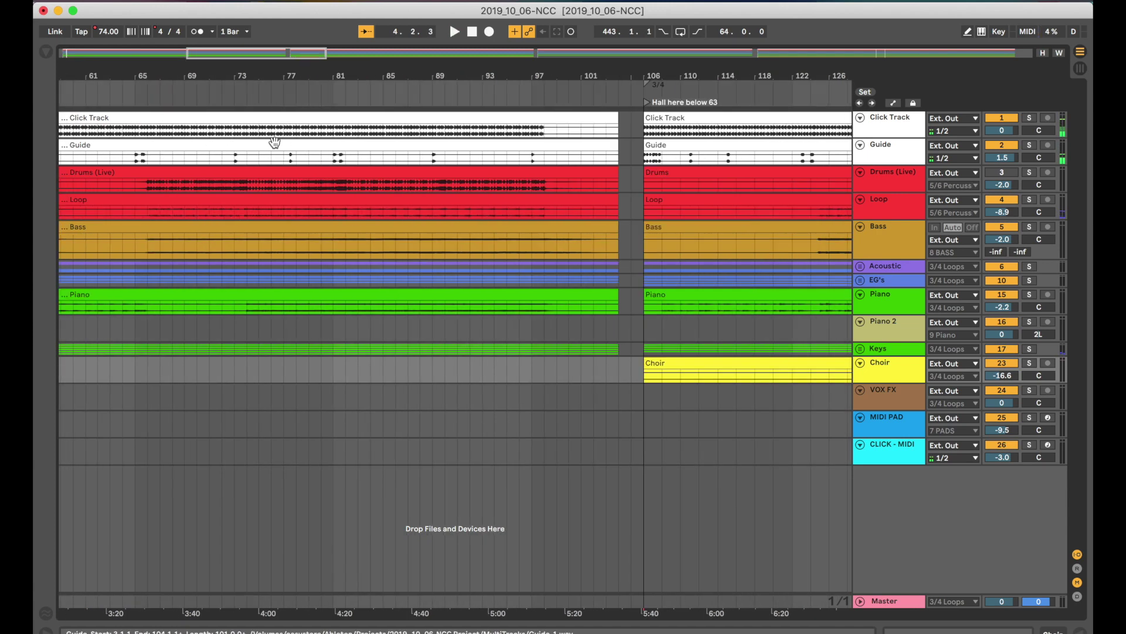
scroll(274, 143, right, 7)
click(154, 104)
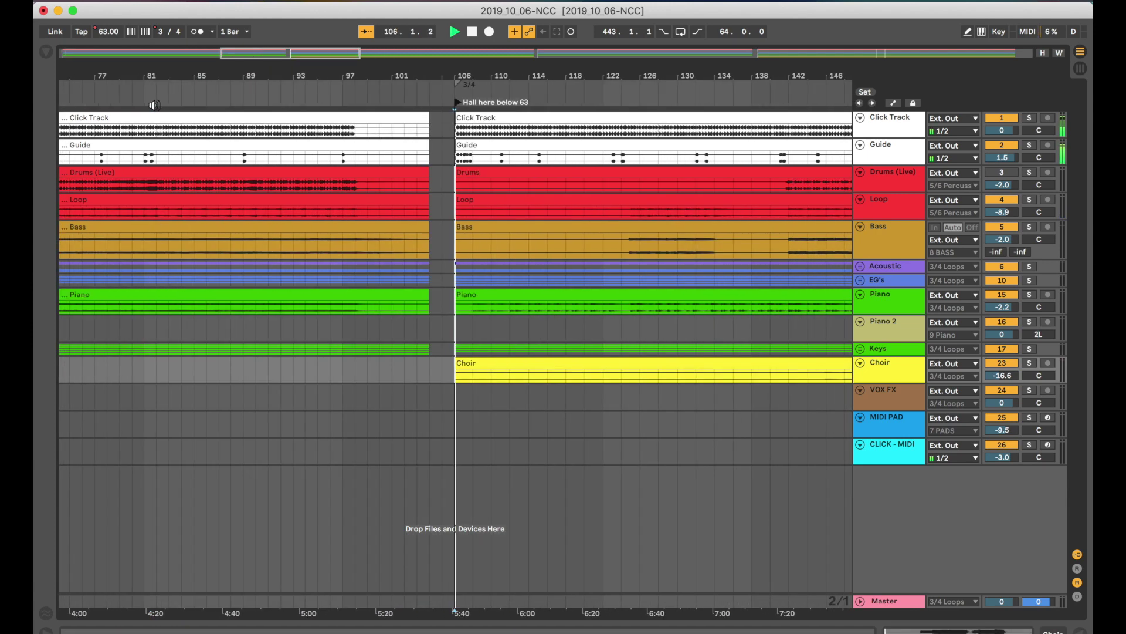
key(space)
- Audition the openings of 'There is a cloud' and 'see a victory 77.5', then return to bar 146
scroll(528, 156, right, 20)
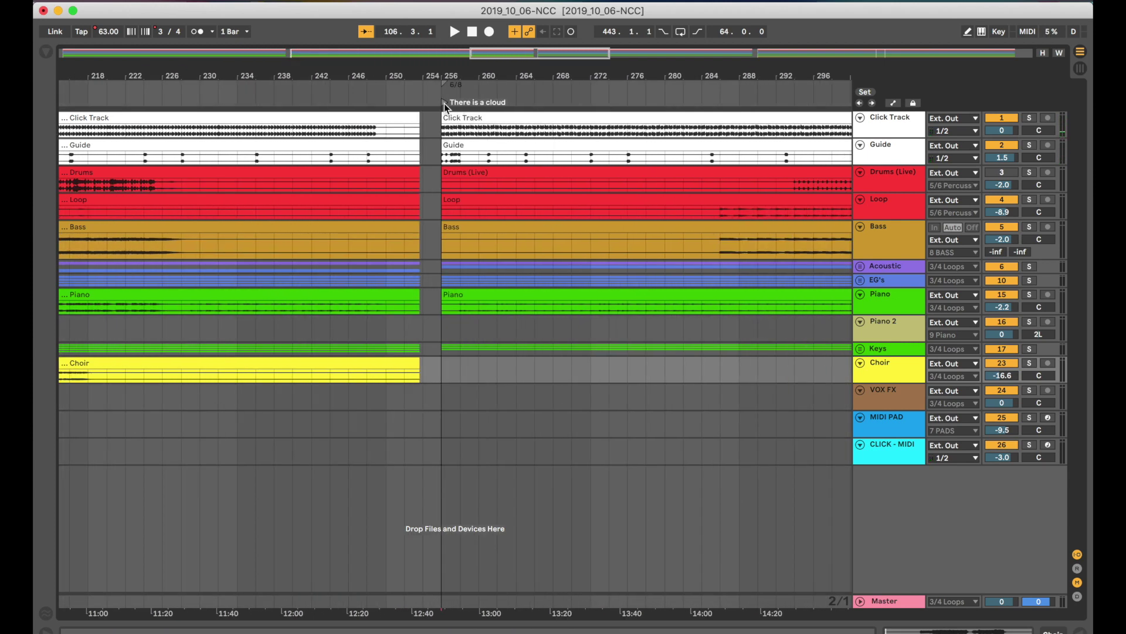
click(444, 103)
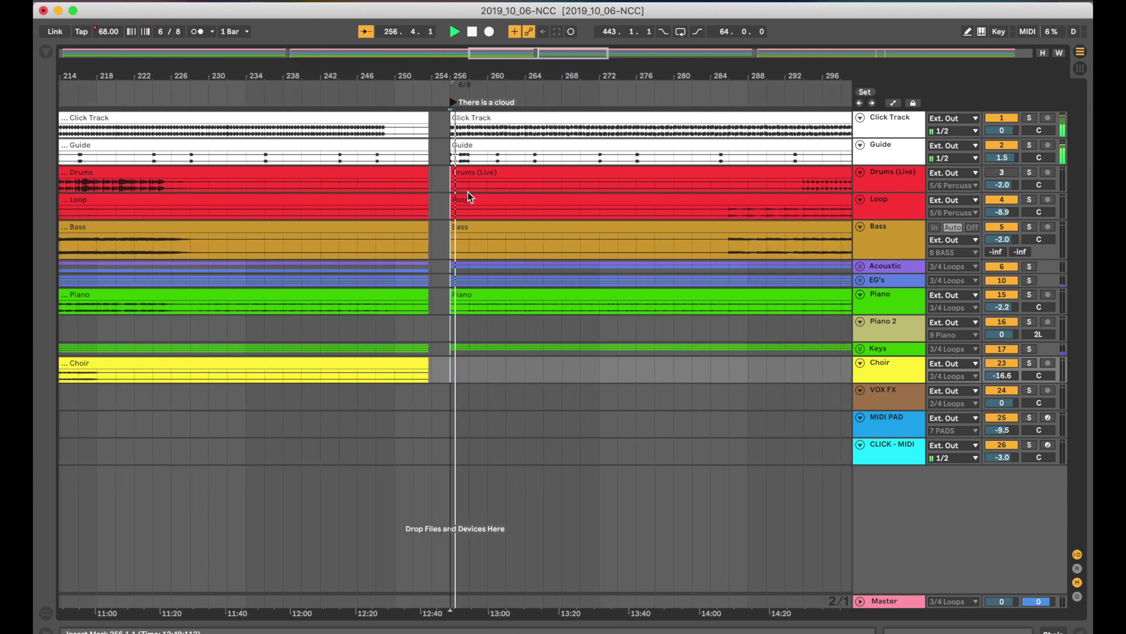
key(space)
scroll(583, 186, right, 15)
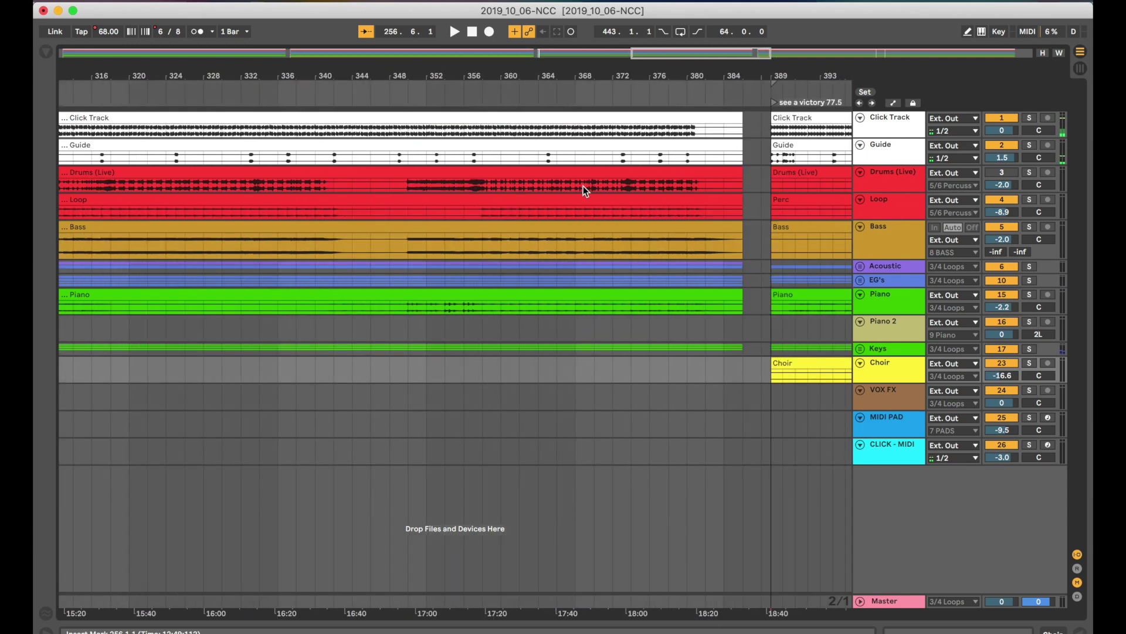
scroll(583, 185, right, 3)
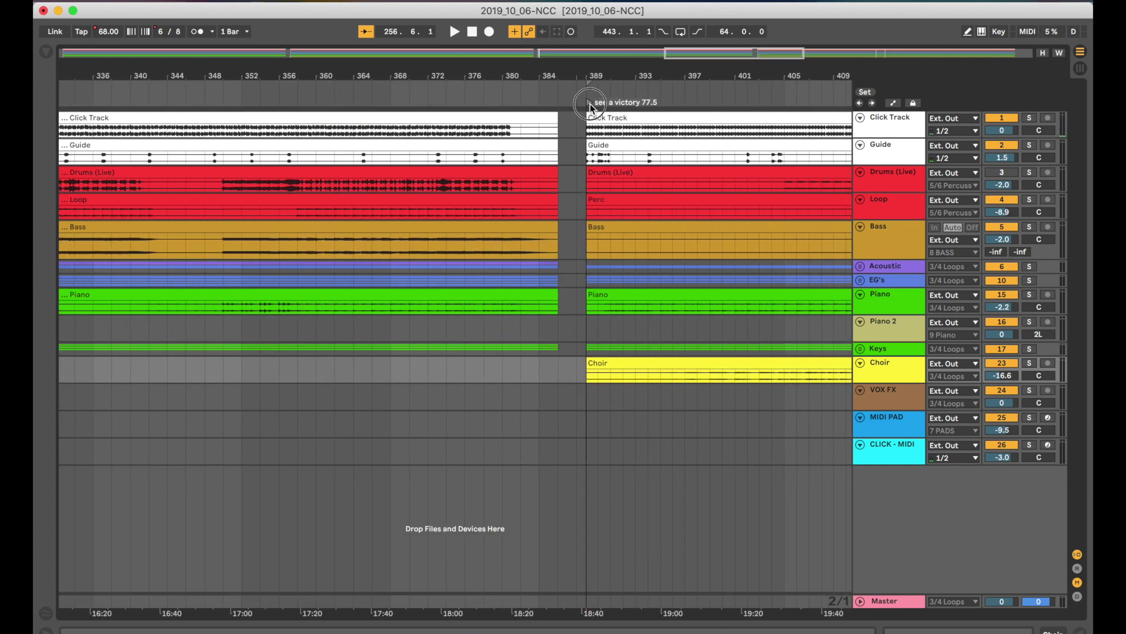
click(590, 104)
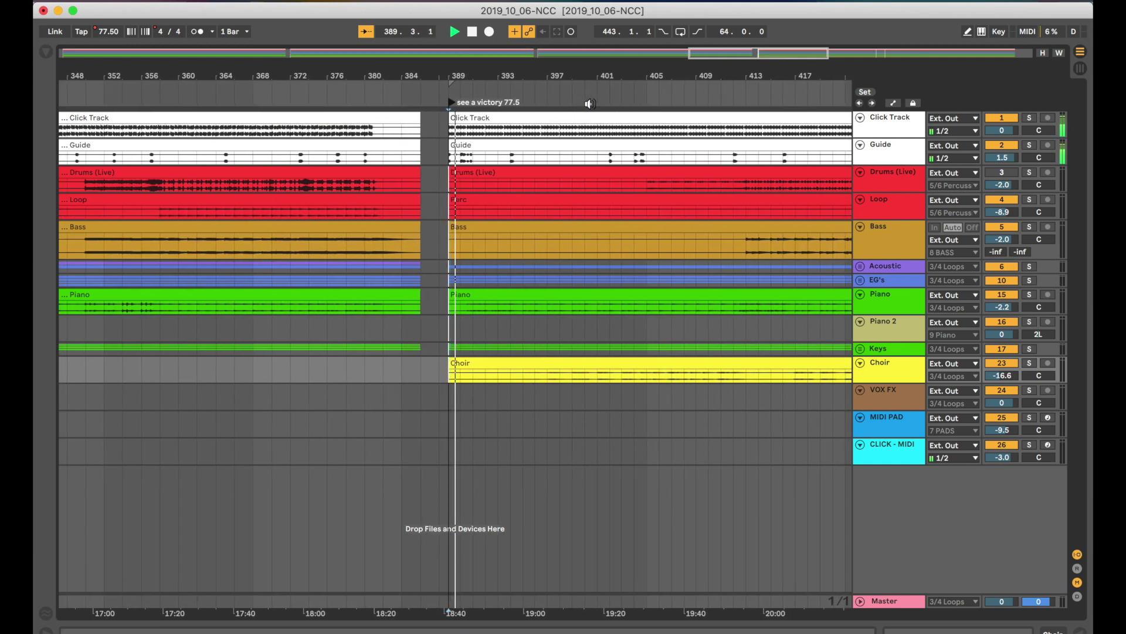
key(space)
scroll(470, 146, left, 10)
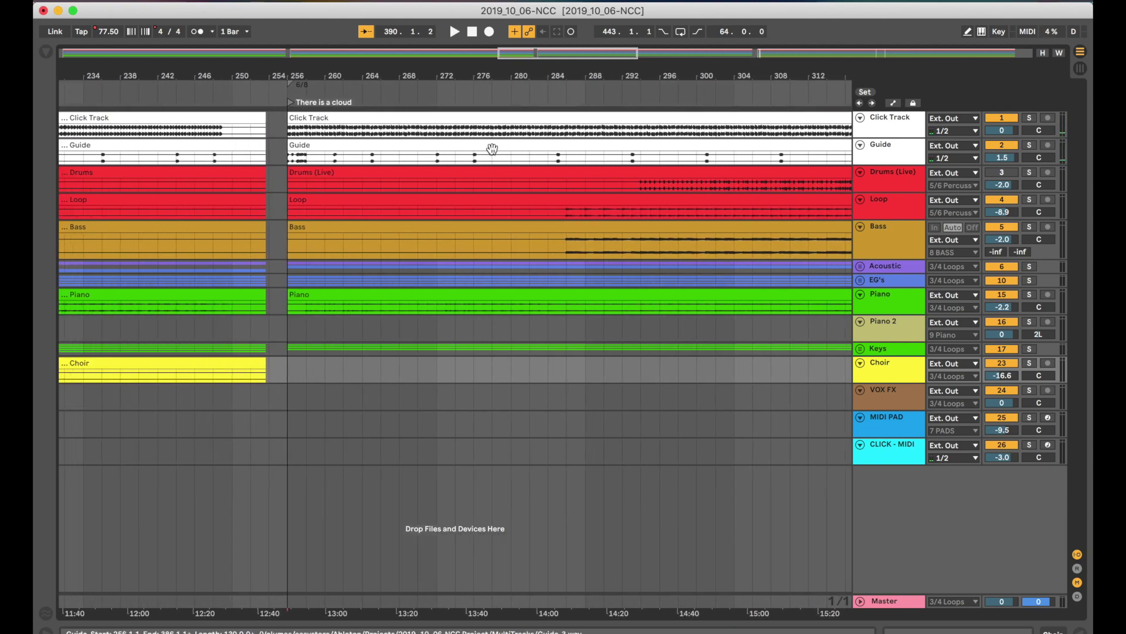
scroll(492, 149, left, 8)
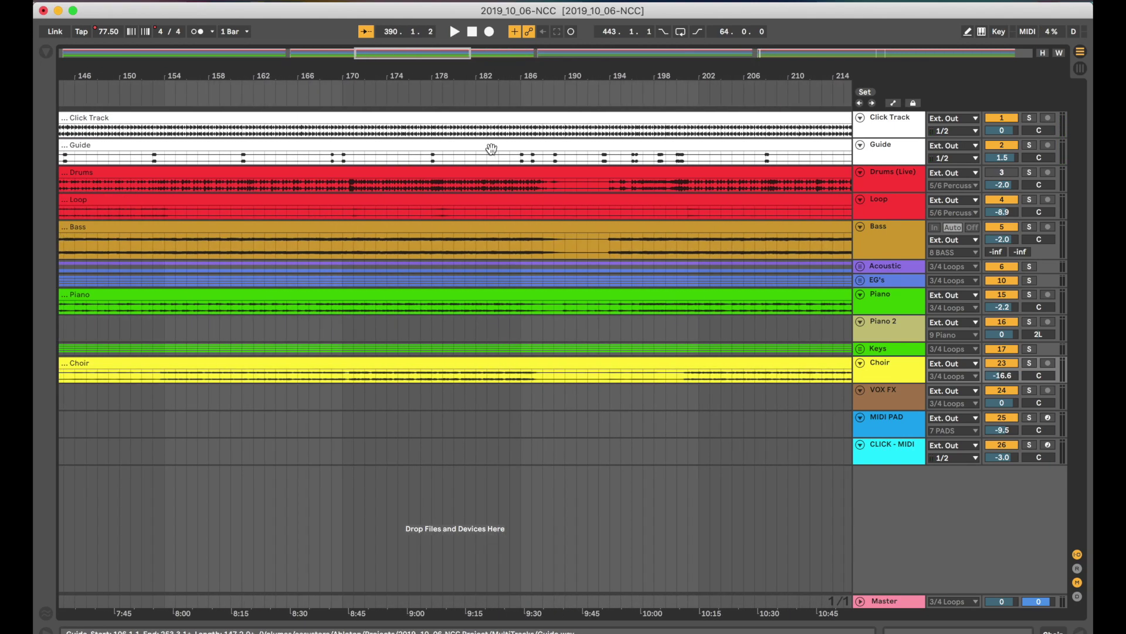
- Unfold the Acoustic and EG's groups to reveal Strings, AG, Other and EG 1–4
click(861, 267)
scroll(861, 322, down, 1)
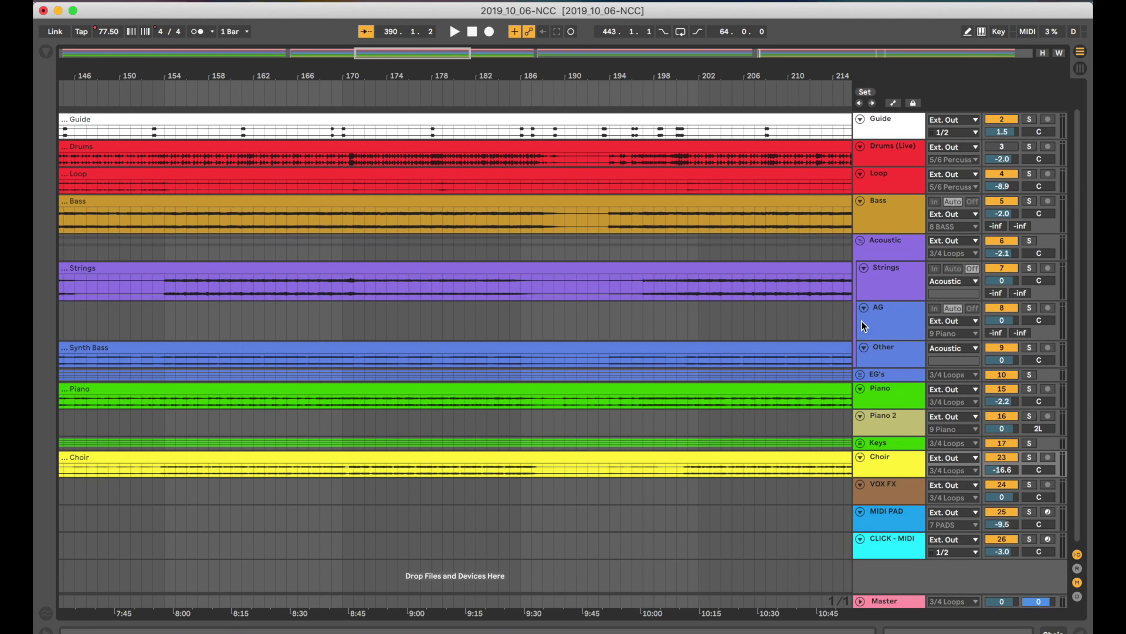
click(860, 375)
scroll(807, 377, down, 6)
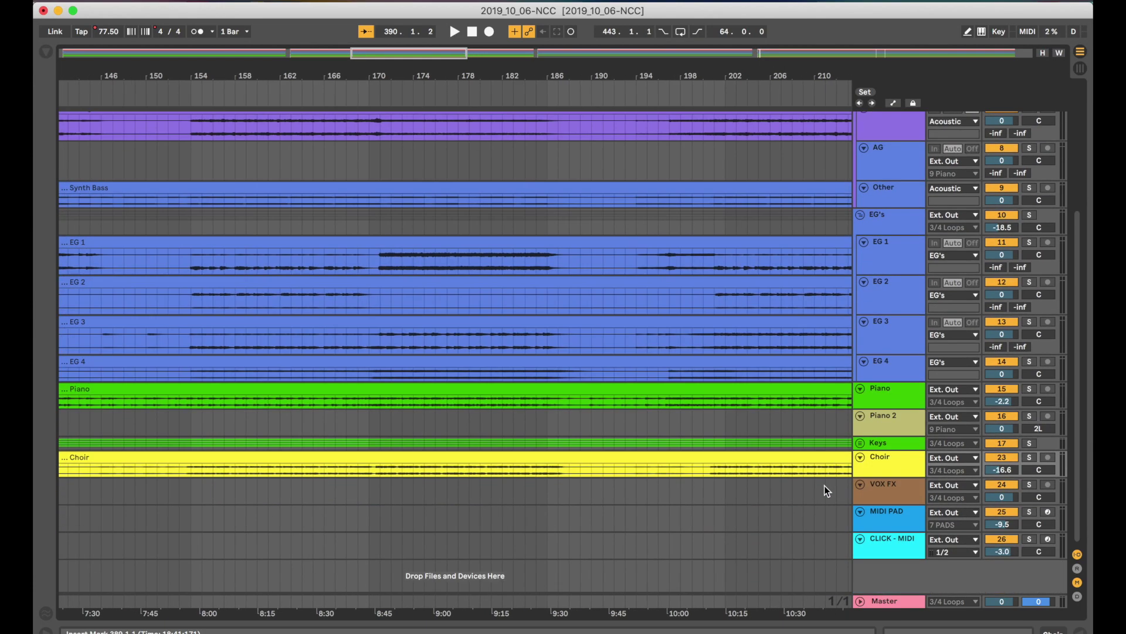
- Select the tracks from VOX FX to CLICK - MIDI and look up 'group' in Help, without grouping them
click(885, 487)
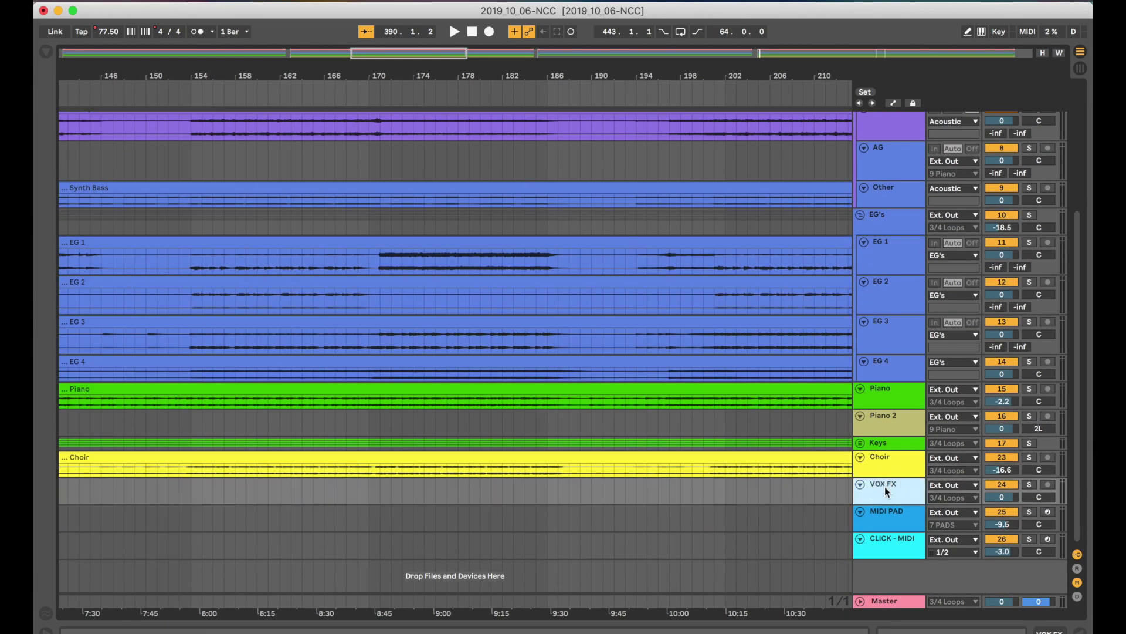
shift+click(884, 545)
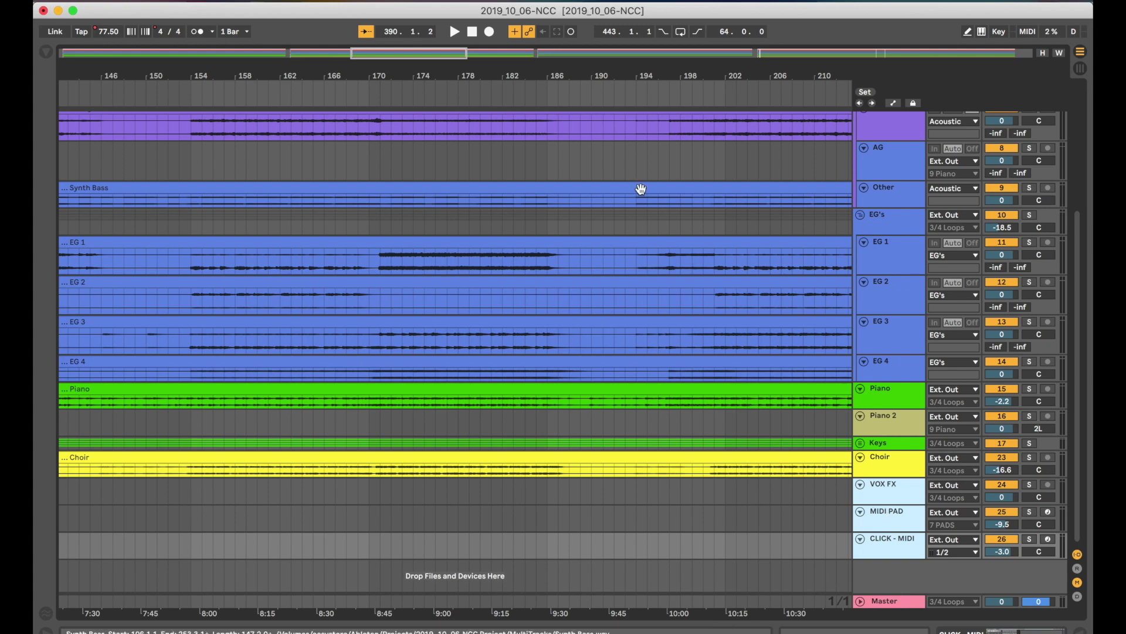
key(super+shift+slash)
text(group)
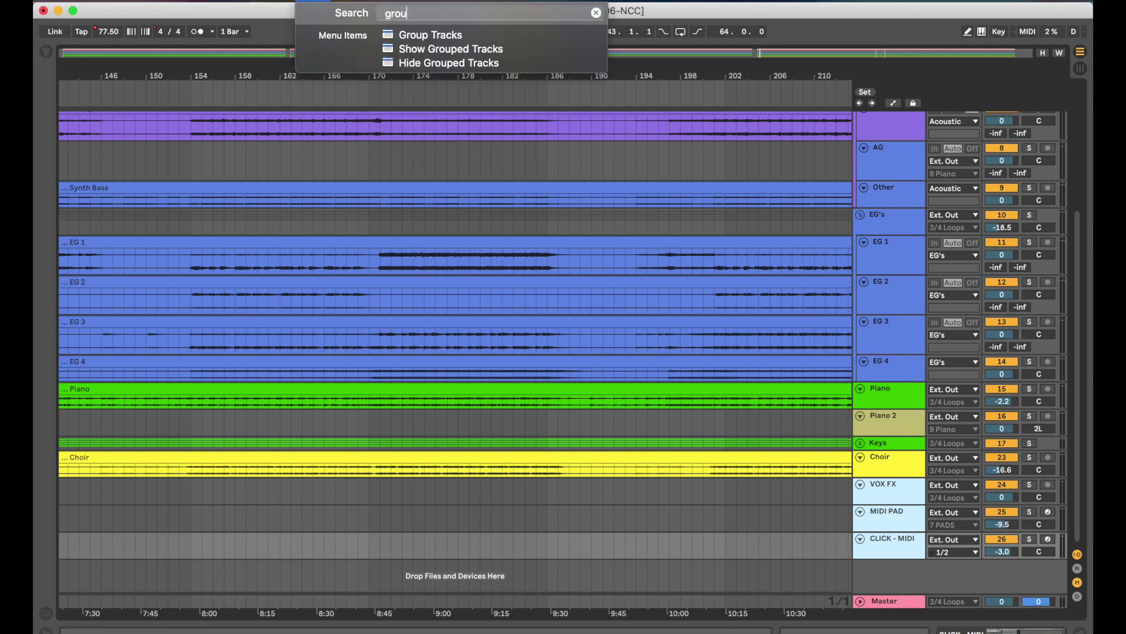
mouse_move(414, 40)
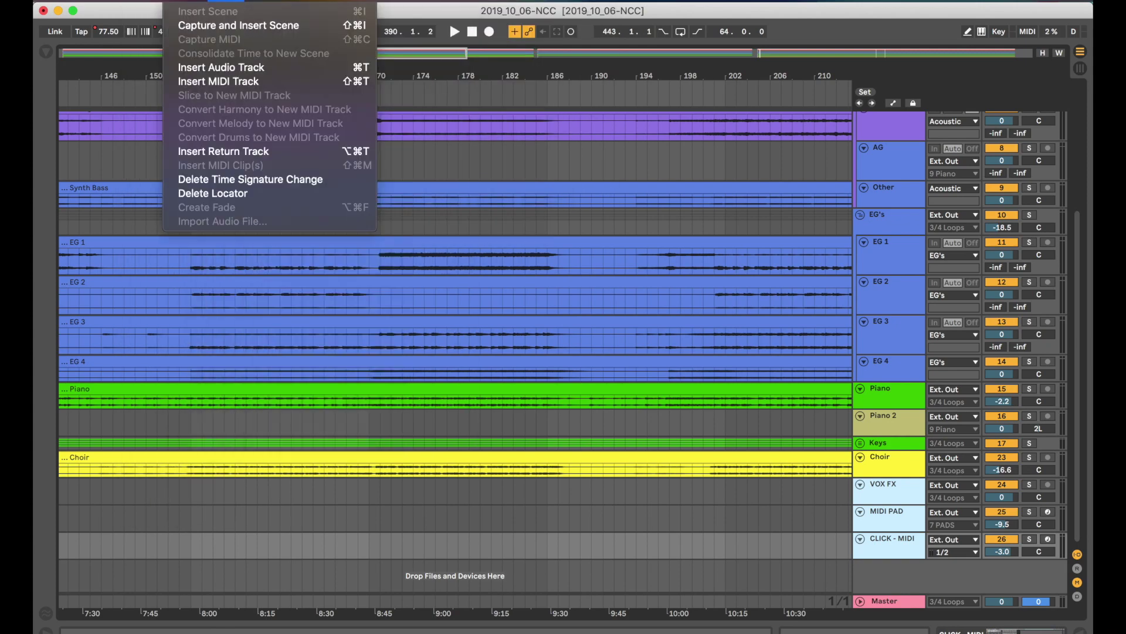
click(158, 1)
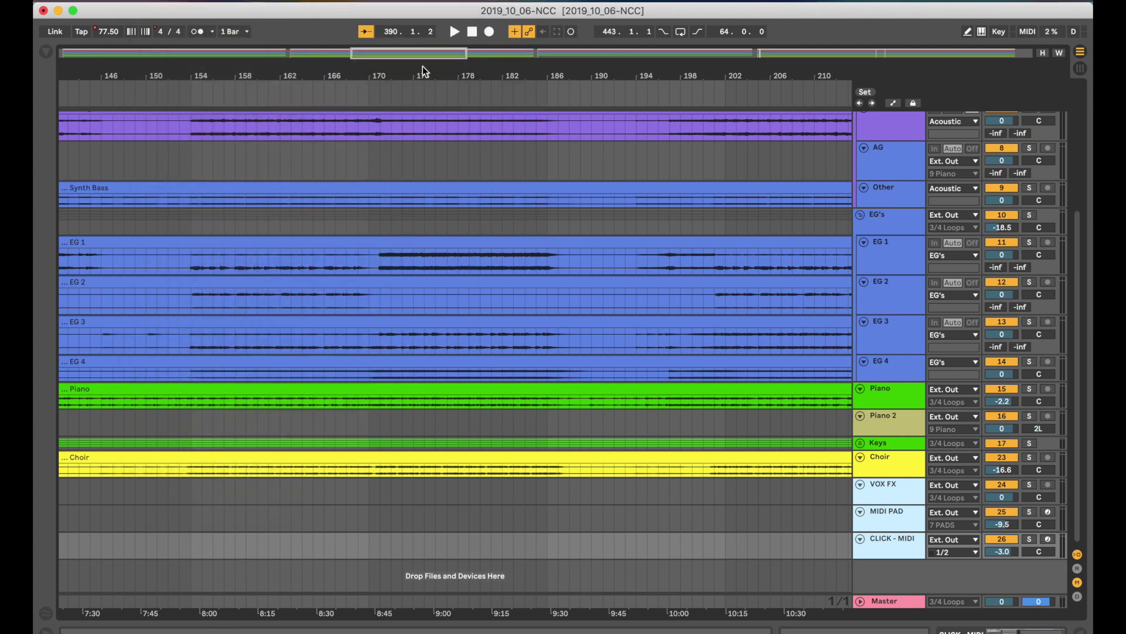
- Fold the EG's, Acoustic and Keys groups so the list runs compactly from Click Track to CLICK - MIDI
click(837, 498)
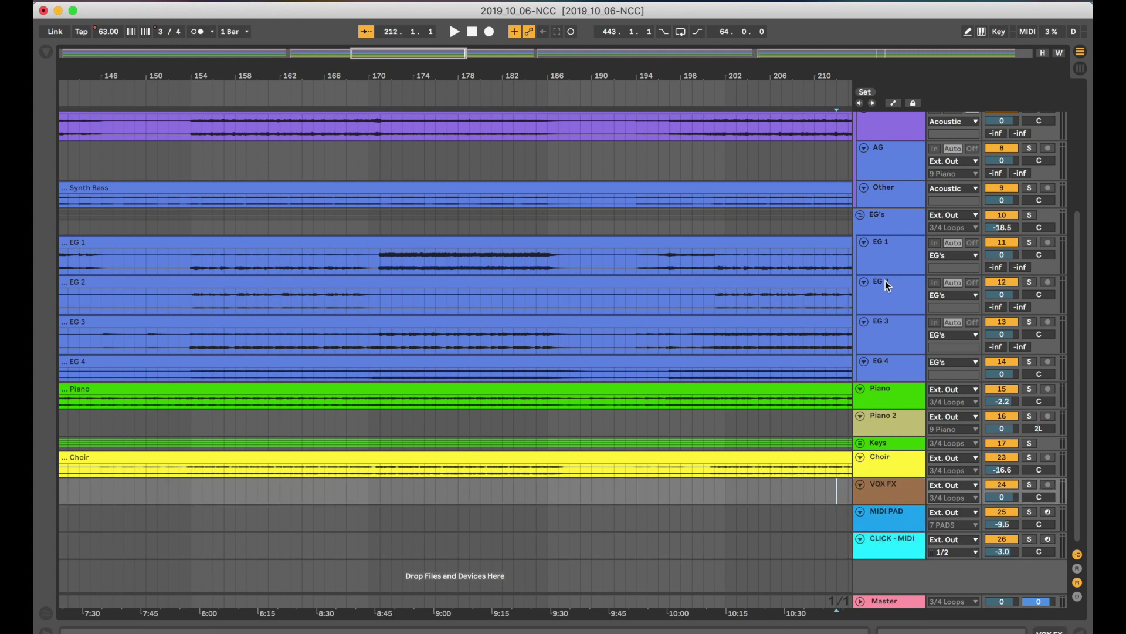
click(860, 215)
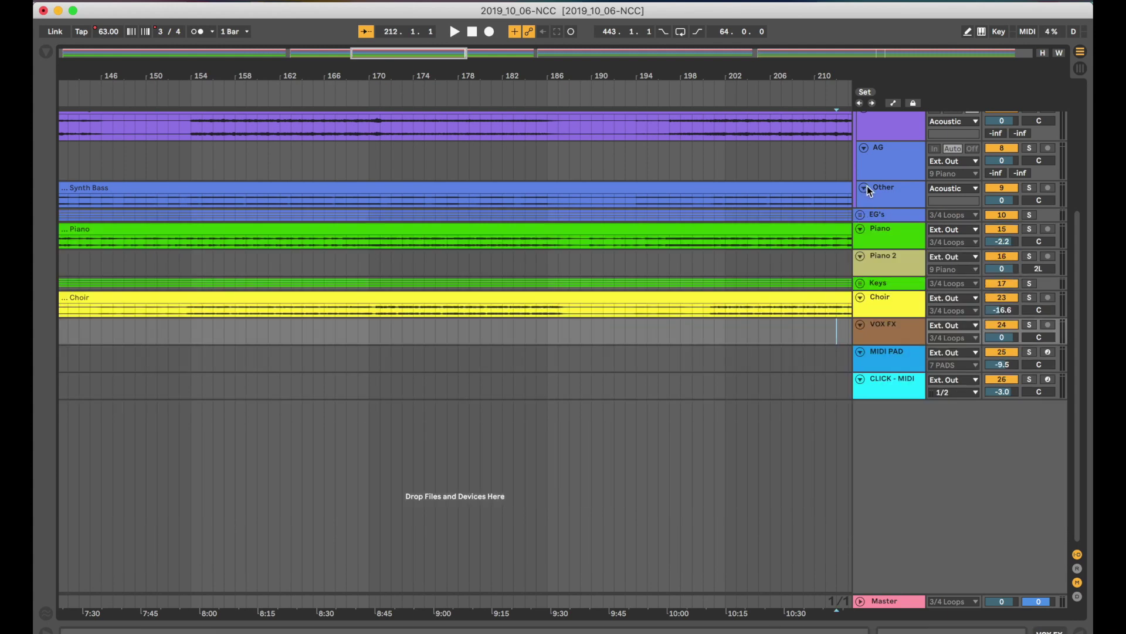
scroll(870, 149, up, 3)
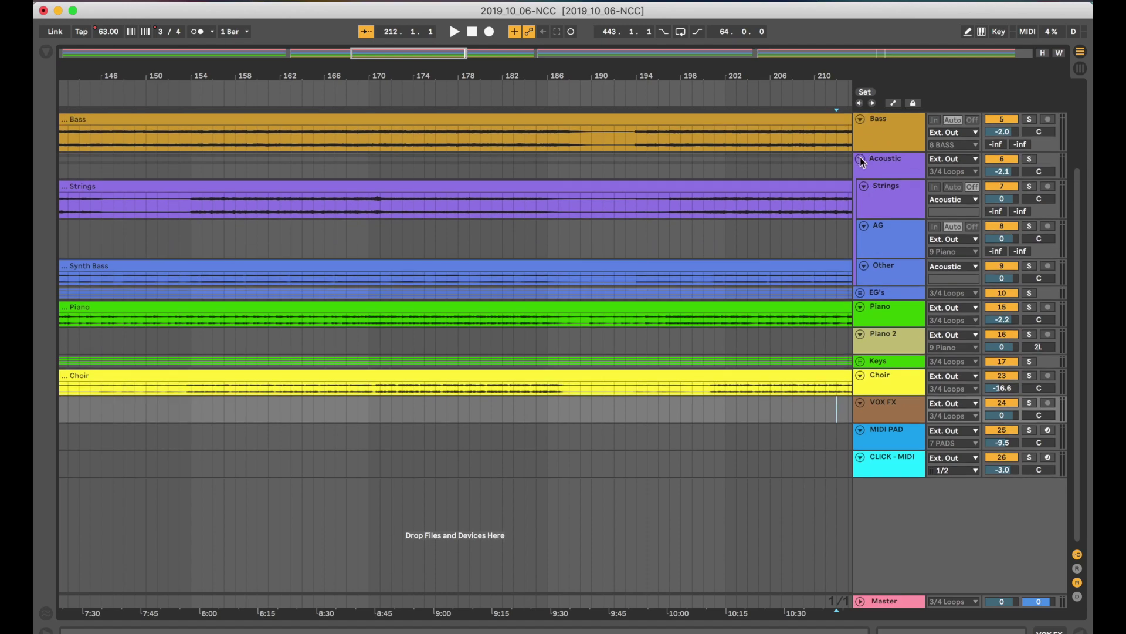
click(860, 159)
click(860, 348)
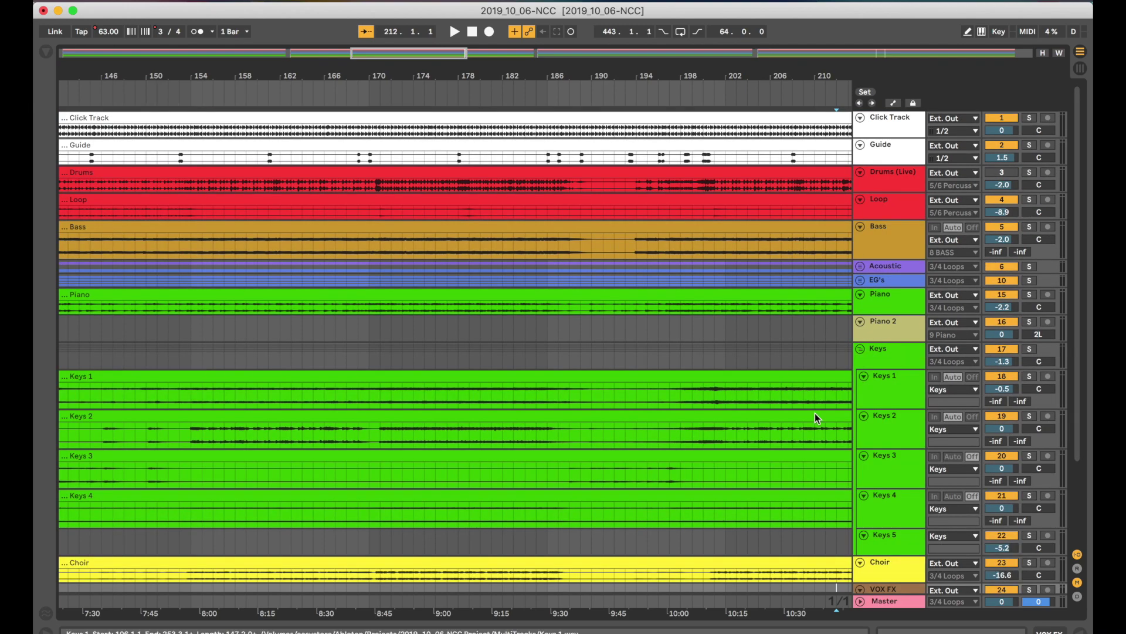
scroll(808, 421, down, 4)
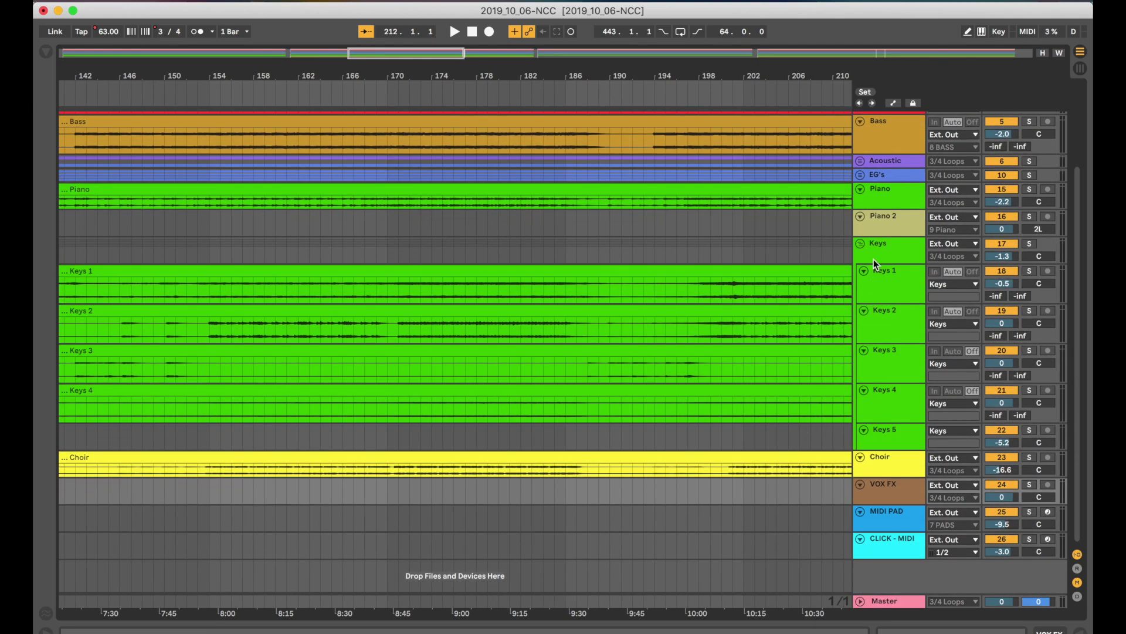
click(861, 244)
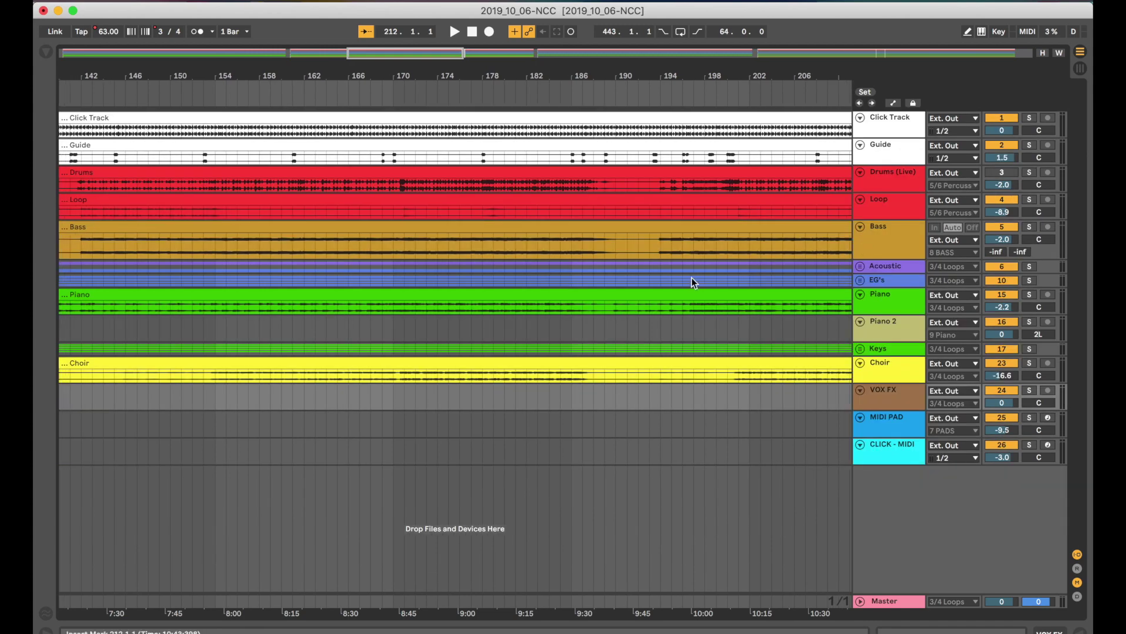
- Scroll to the set's end near bar 505 and show the Projects browser with 2019_10_06-NCC Project
key(w)
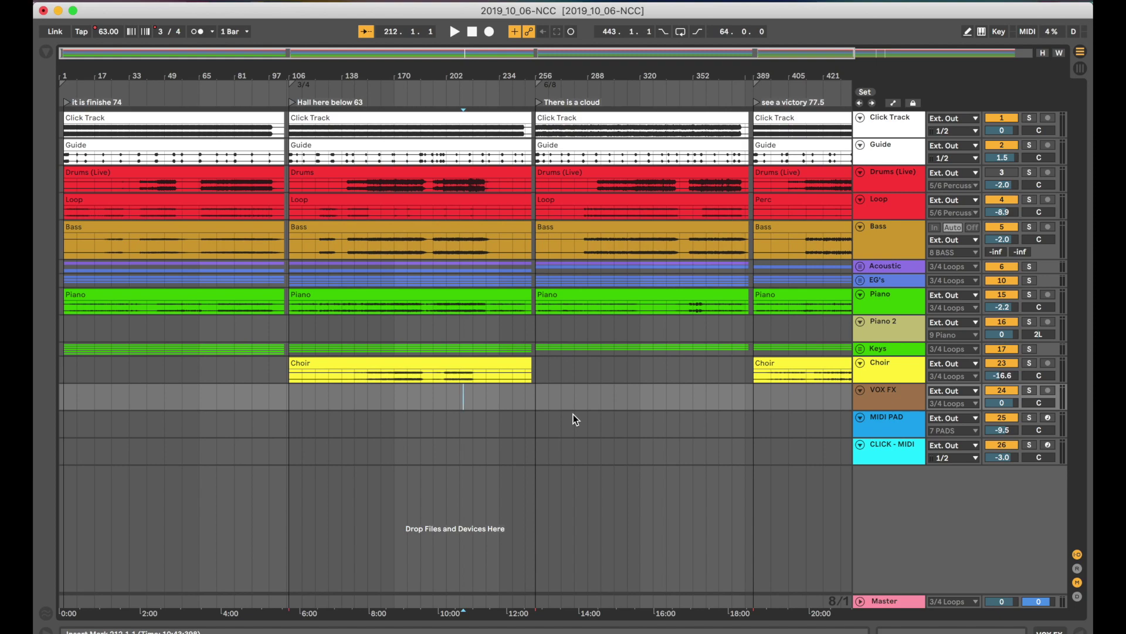
scroll(684, 403, right, 5)
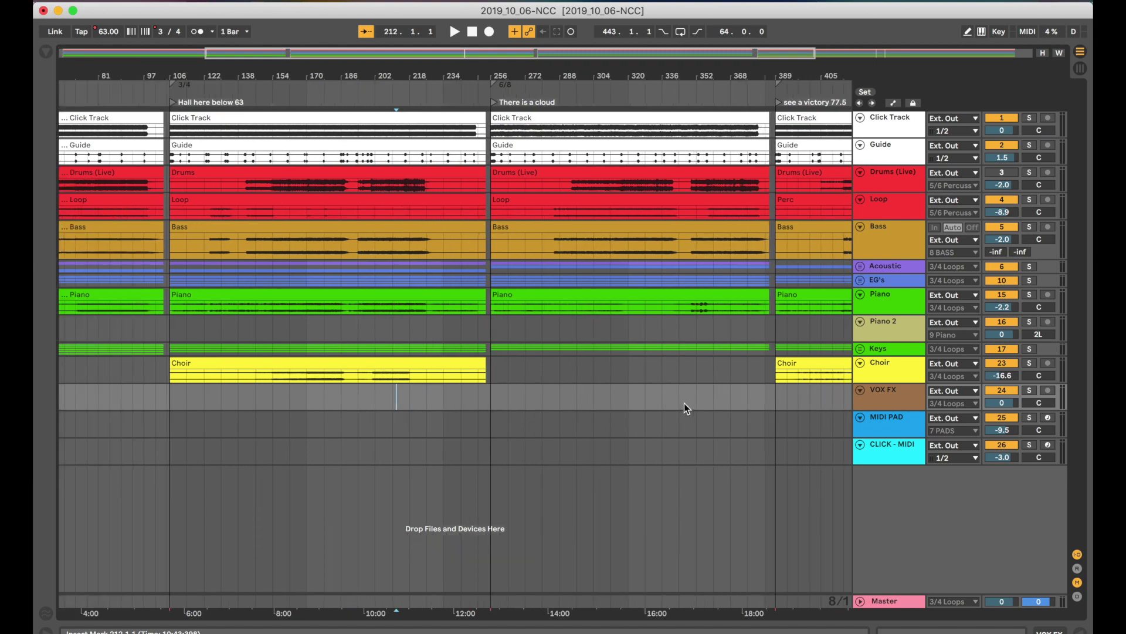
scroll(684, 403, right, 8)
scroll(684, 403, right, 10)
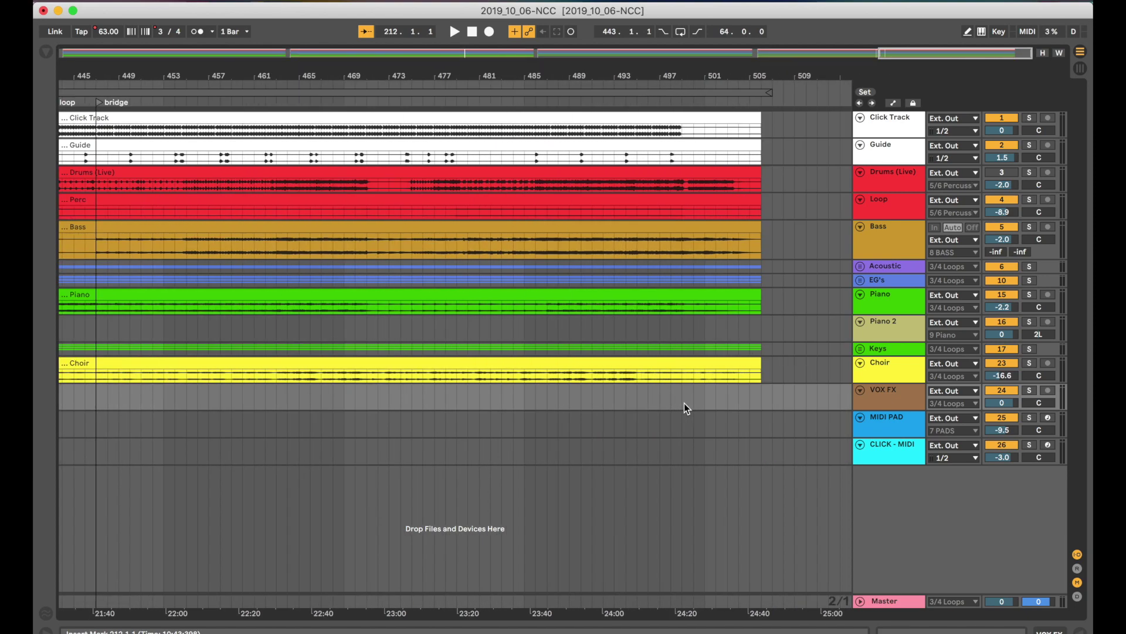
scroll(684, 403, right, 10)
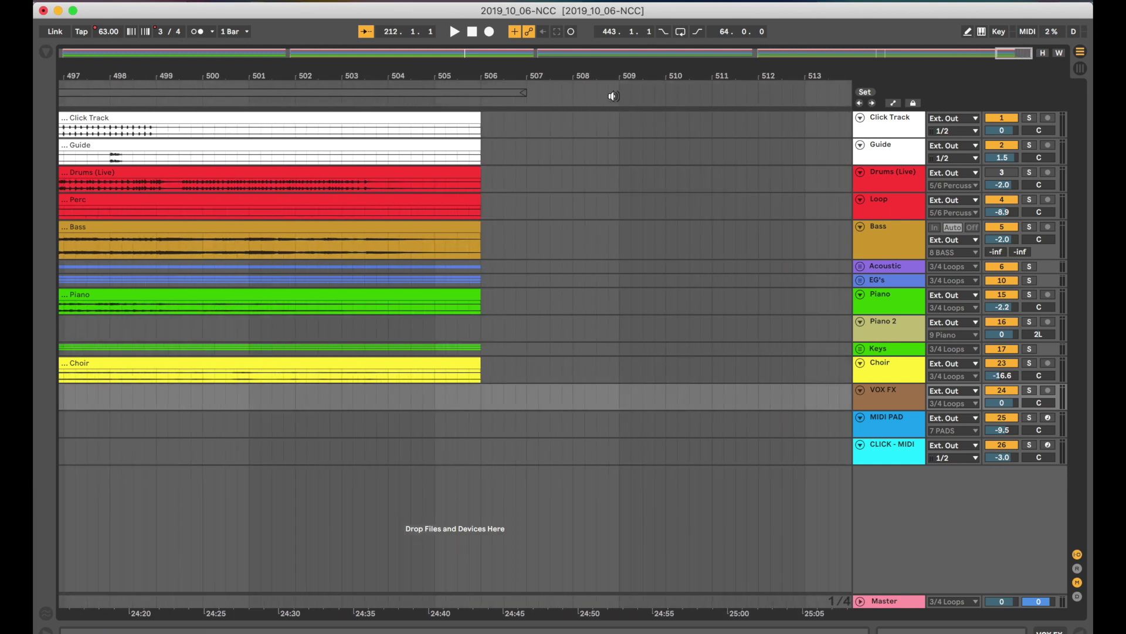
click(45, 51)
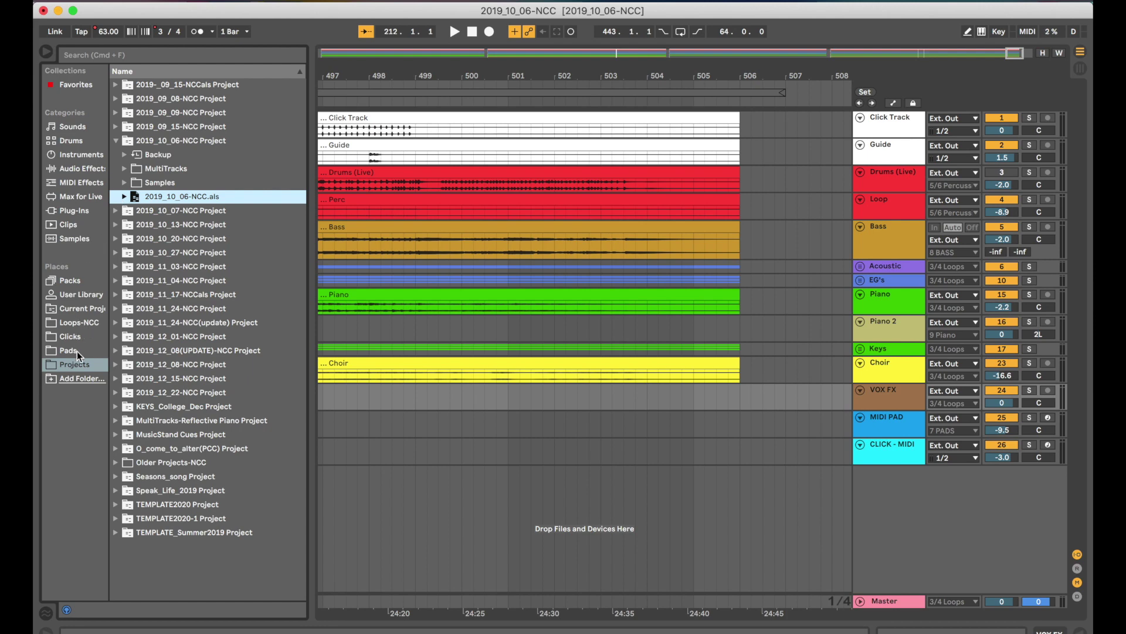
- In Loops-NCC, expand the Ain't No Grave-Victory-Bm-74.00bpm folder with the browser widened
click(83, 317)
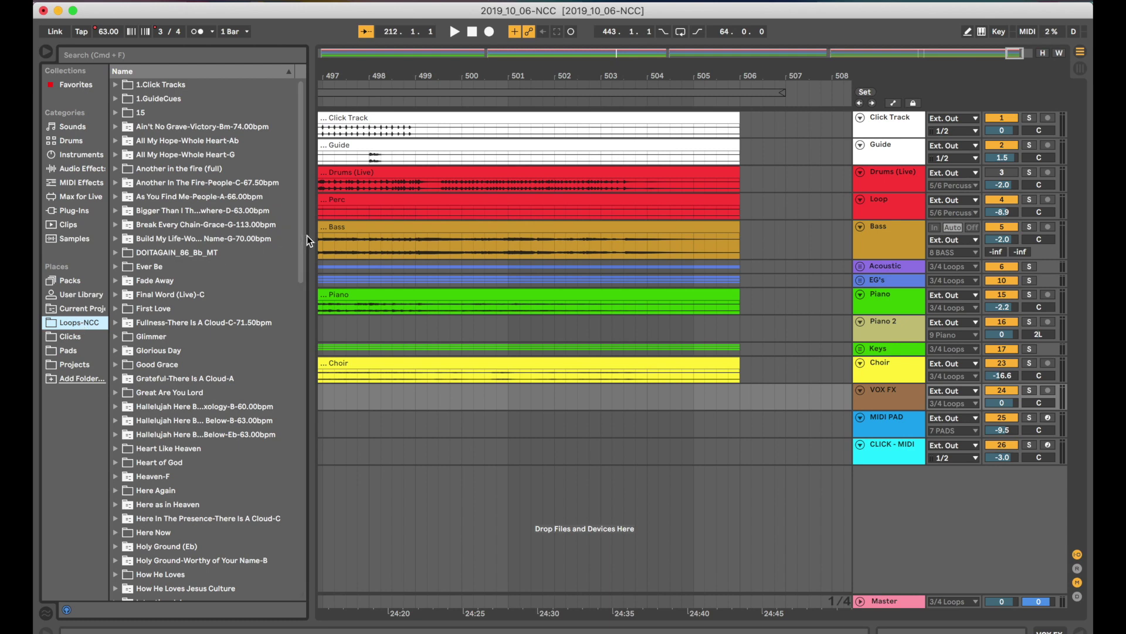
drag(308, 236, 321, 236)
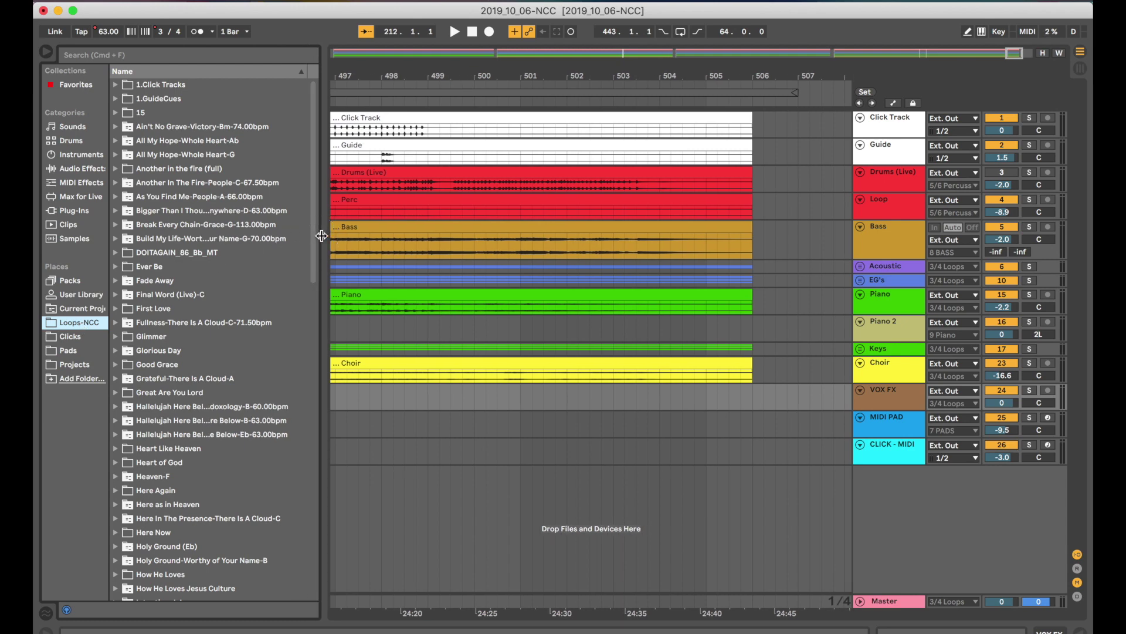
scroll(278, 318, down, 2)
scroll(278, 318, up, 2)
scroll(241, 213, down, 5)
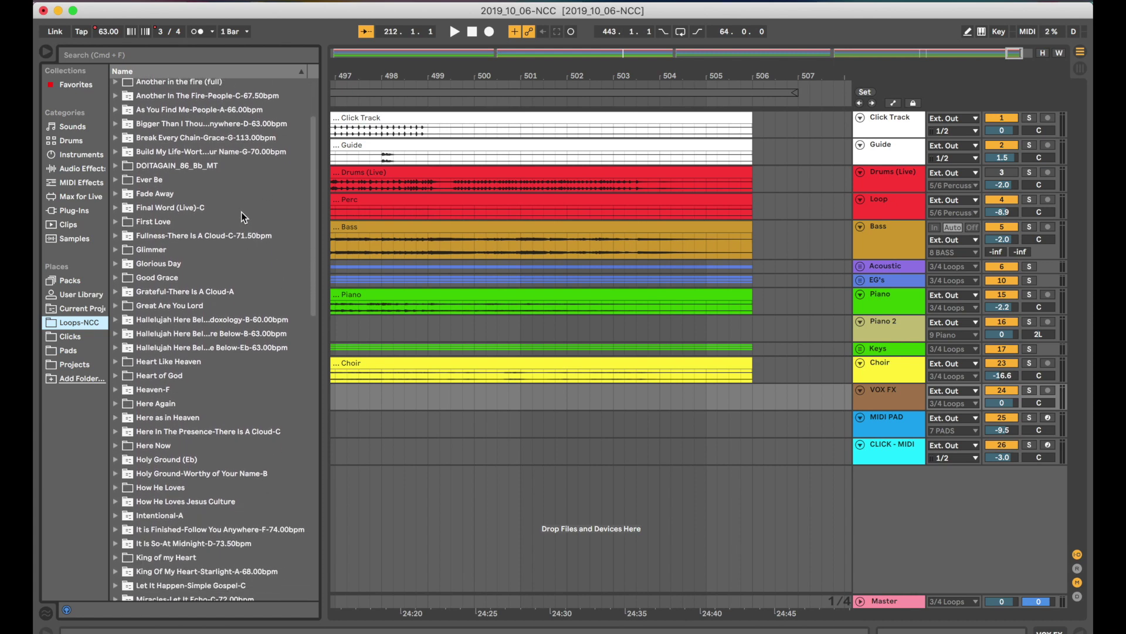
scroll(241, 213, up, 5)
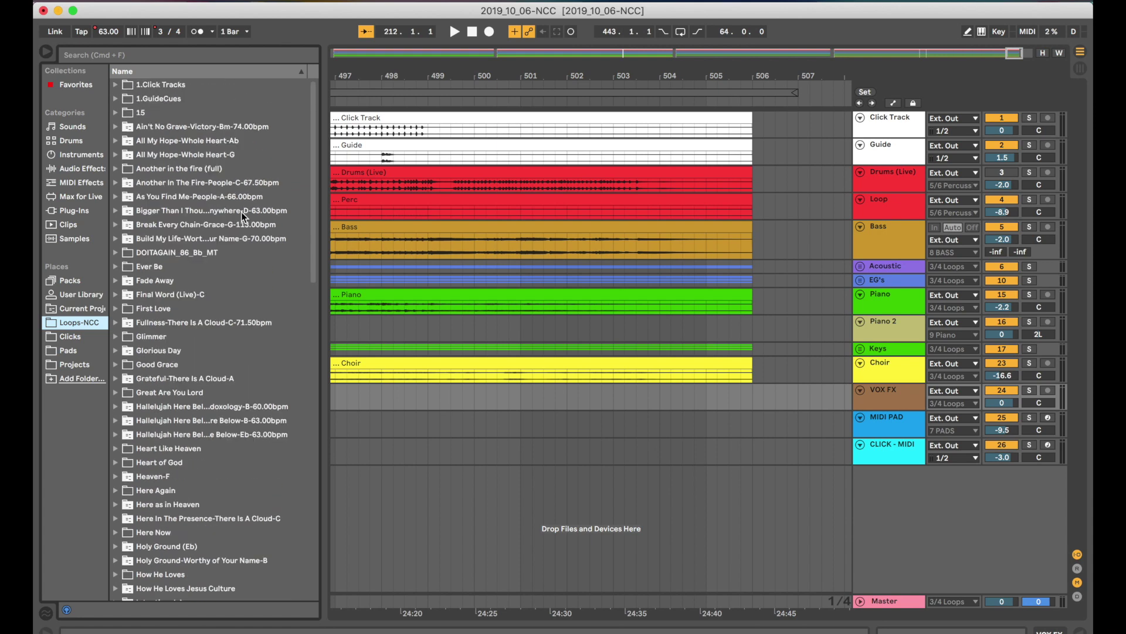
click(115, 126)
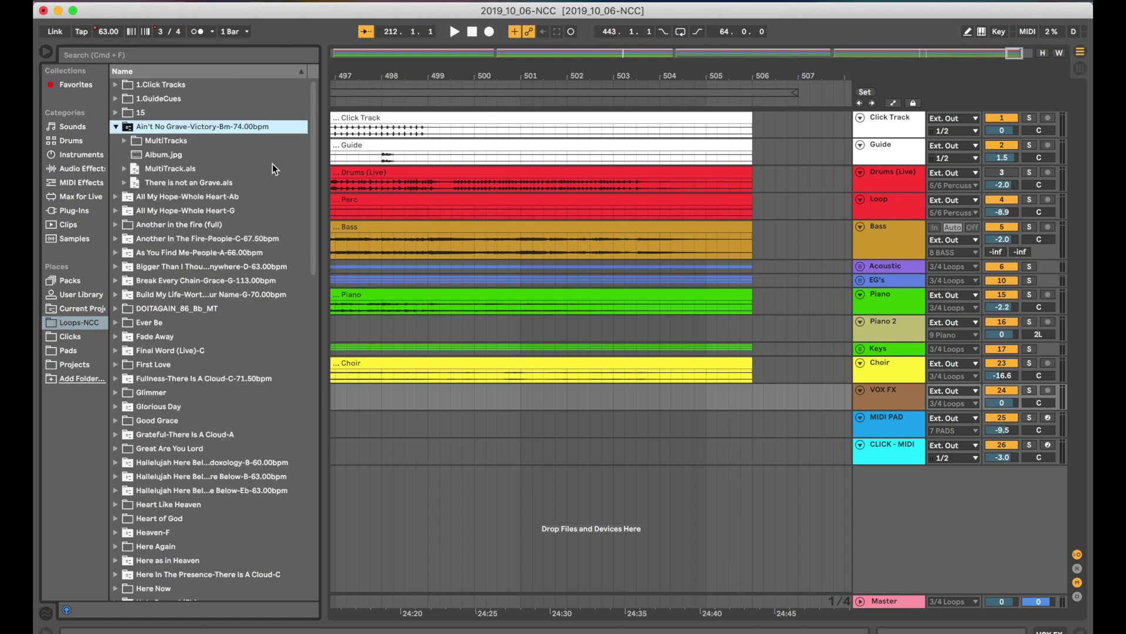
- Bring the empty arrangement bars after bar 506 into view
scroll(533, 169, right, 5)
scroll(533, 168, up, 5)
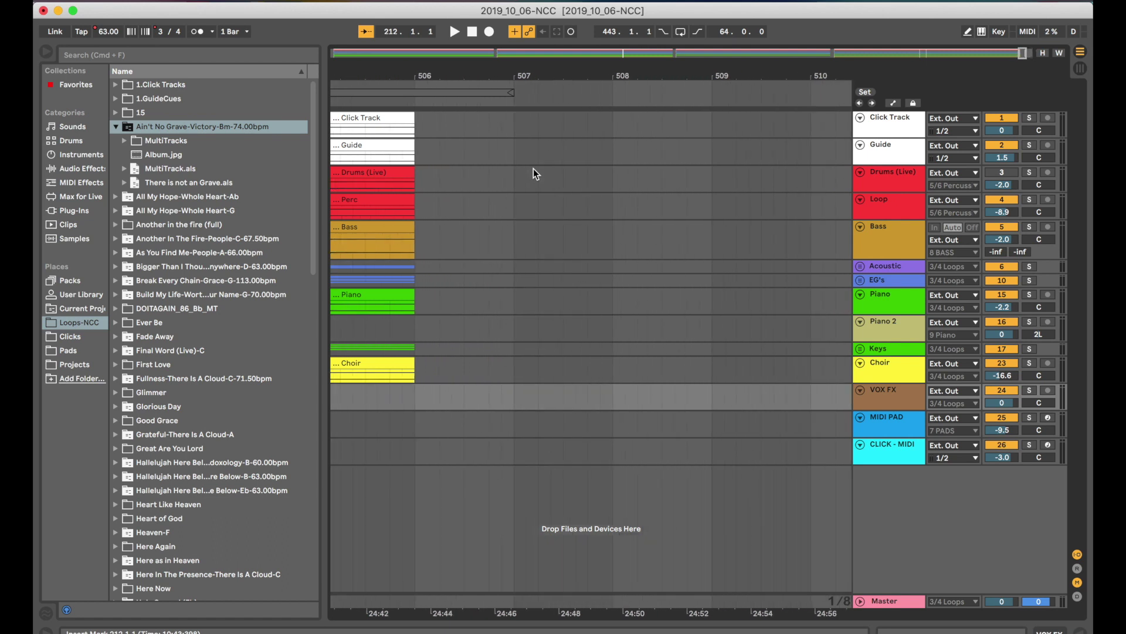
scroll(534, 168, down, 2)
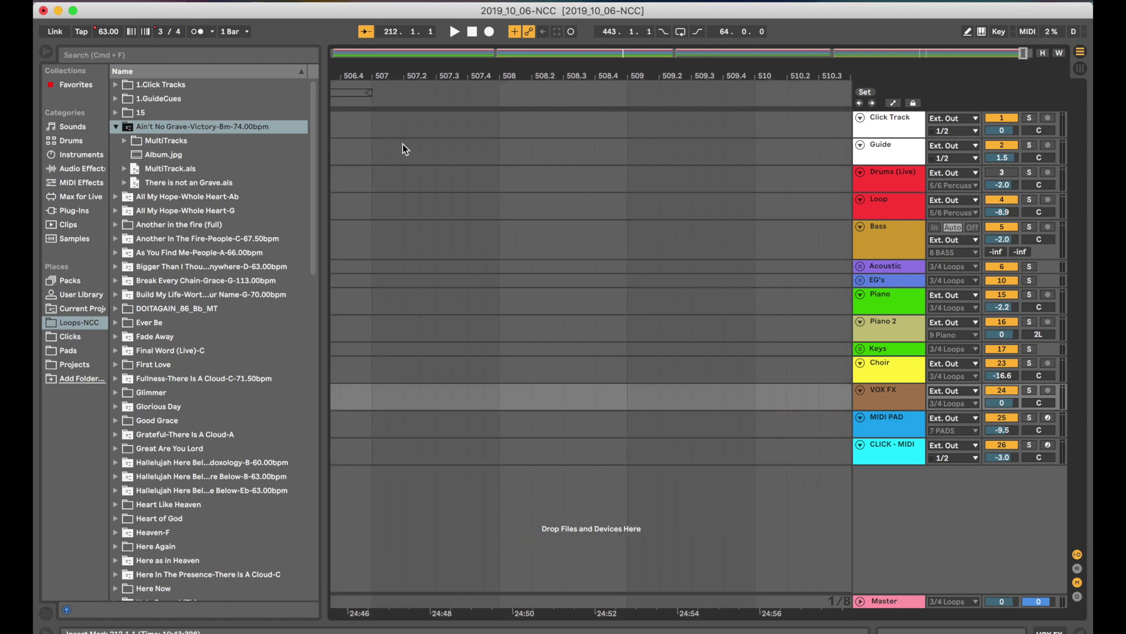
scroll(456, 156, left, 5)
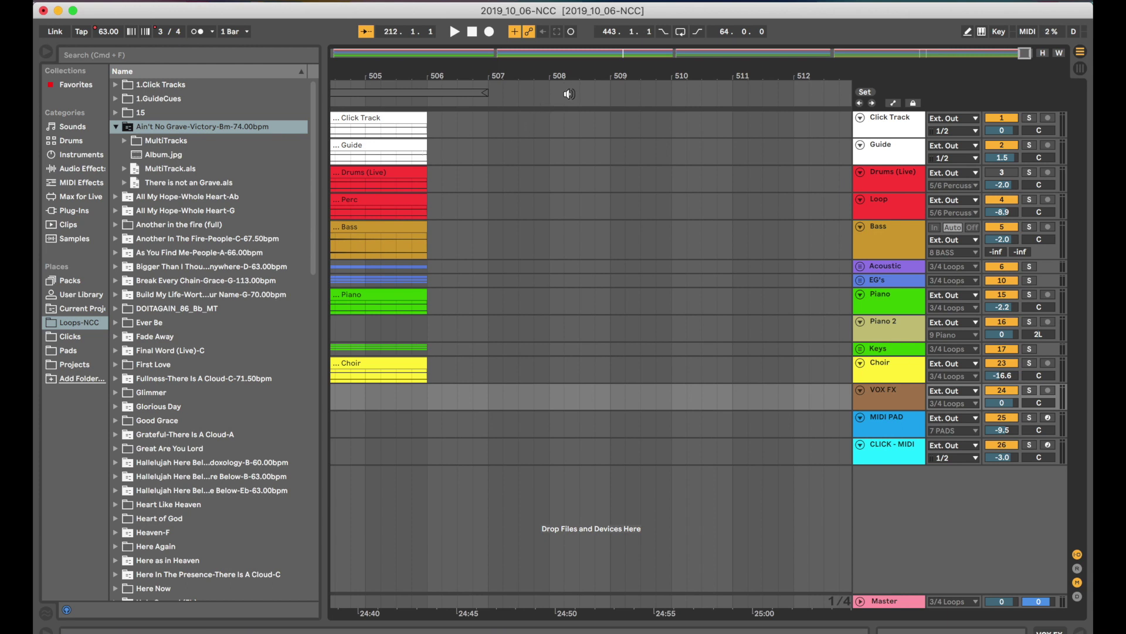
- Add a locator at bar 508 named 'Ain't no grave'
right_click(550, 99)
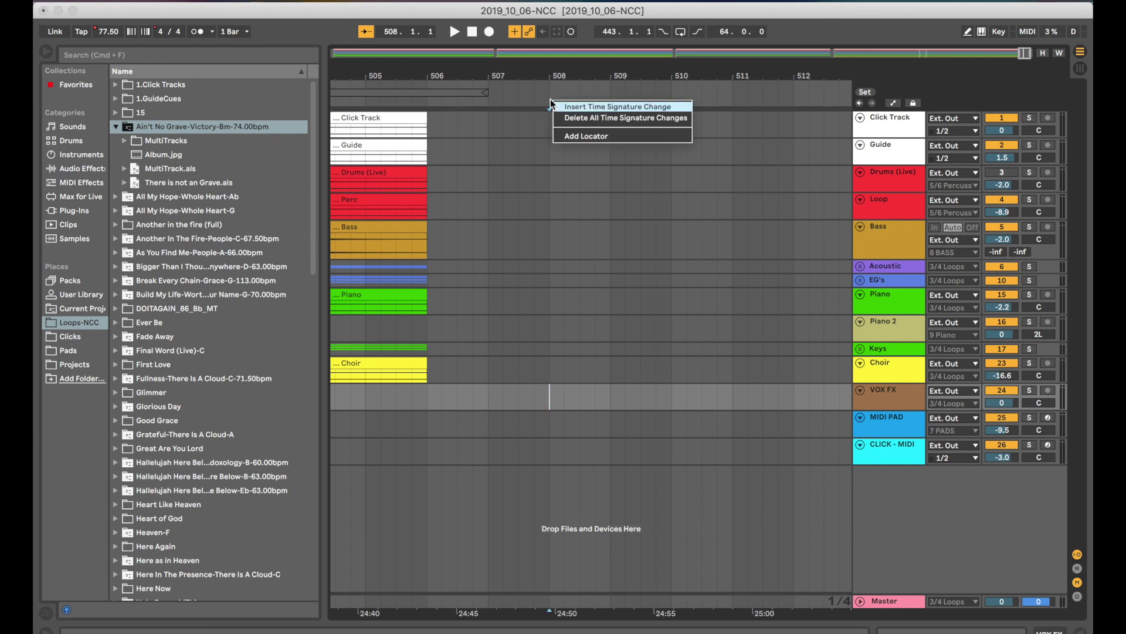
click(569, 136)
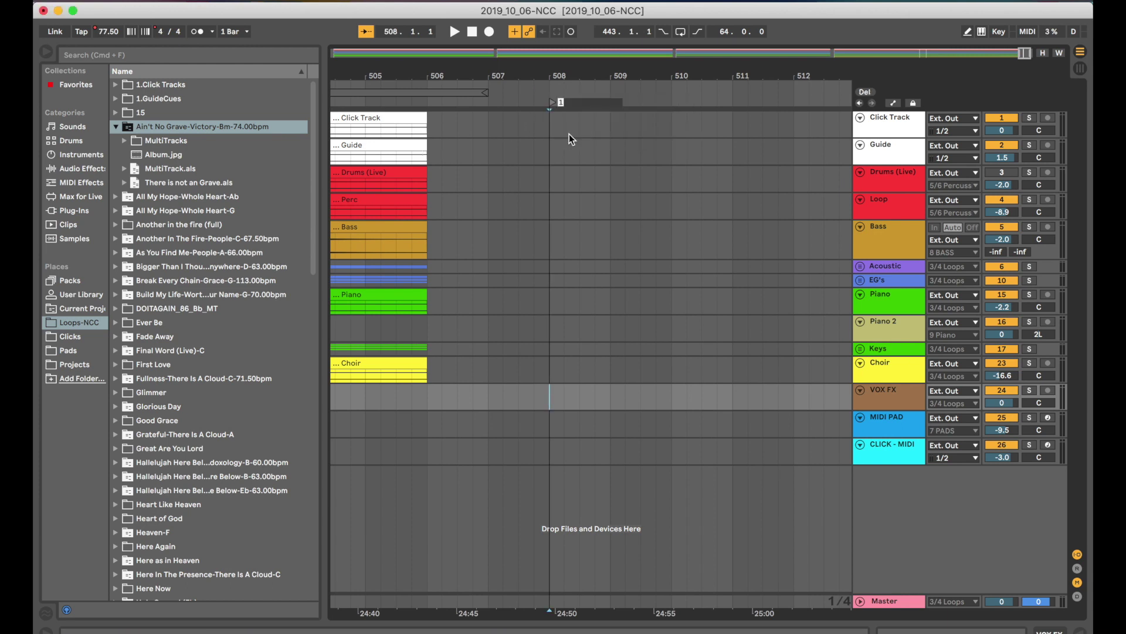
text(Ain't no grave)
key(Return)
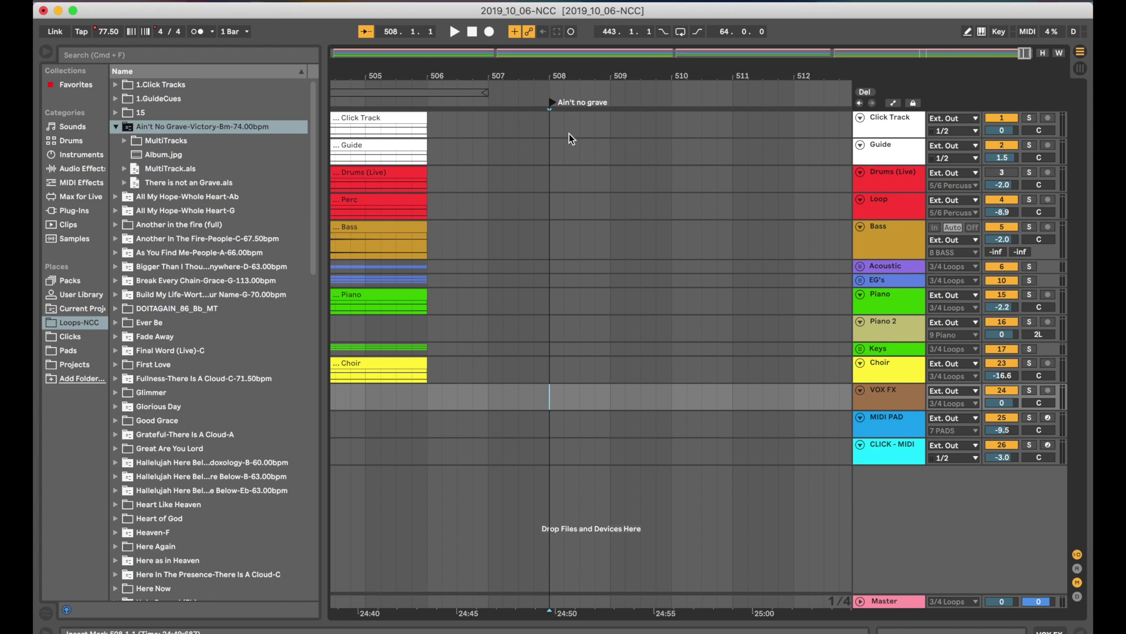
- Insert a time signature change at the bar 508 locator
right_click(549, 91)
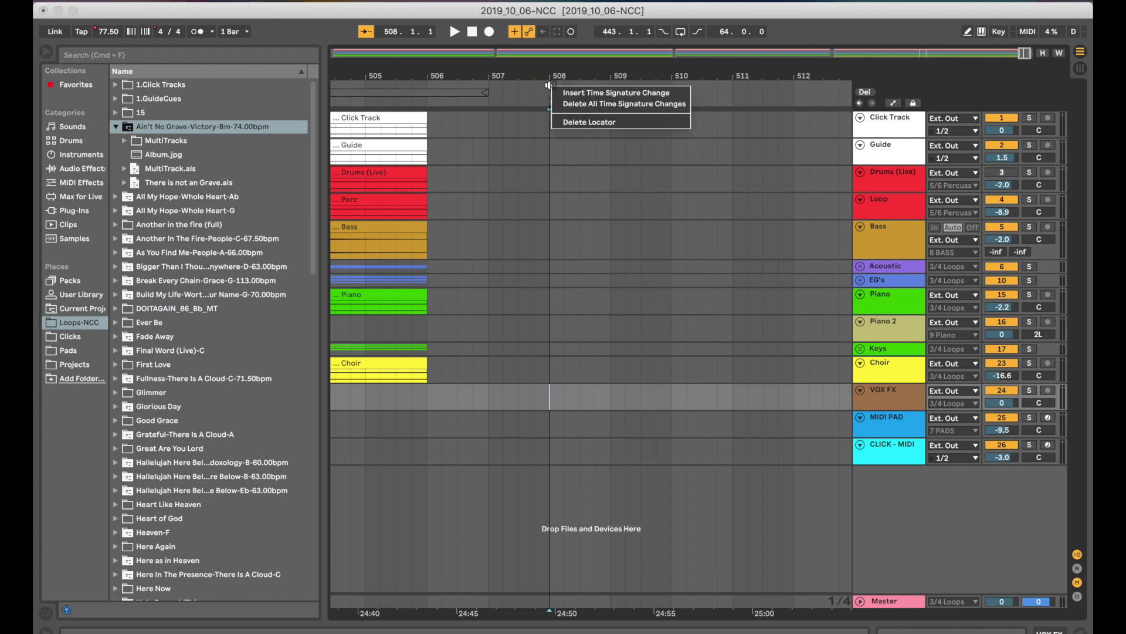
click(567, 93)
key(Return)
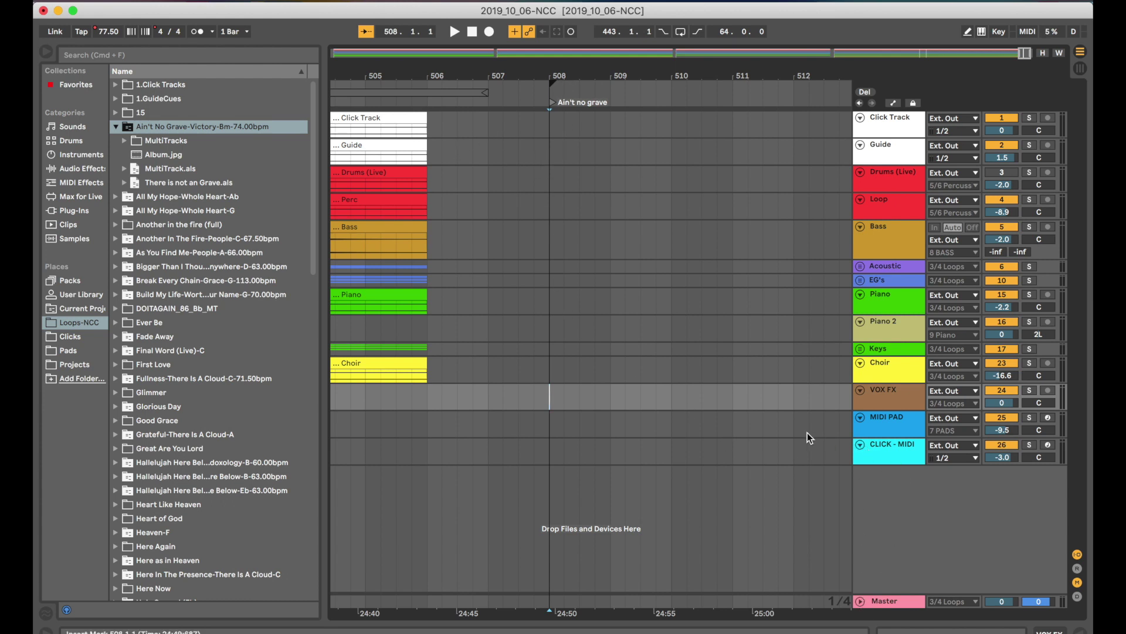
- Show the Master's Song Tempo automation and drop it from 77.50 to 74 BPM at bar 508
click(860, 601)
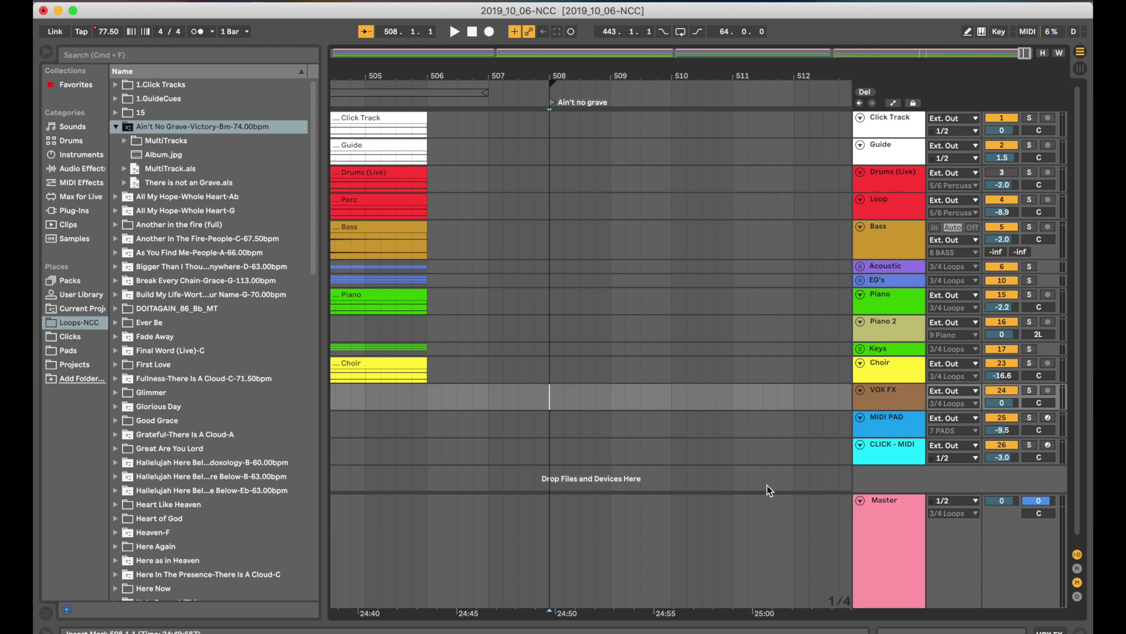
key(a)
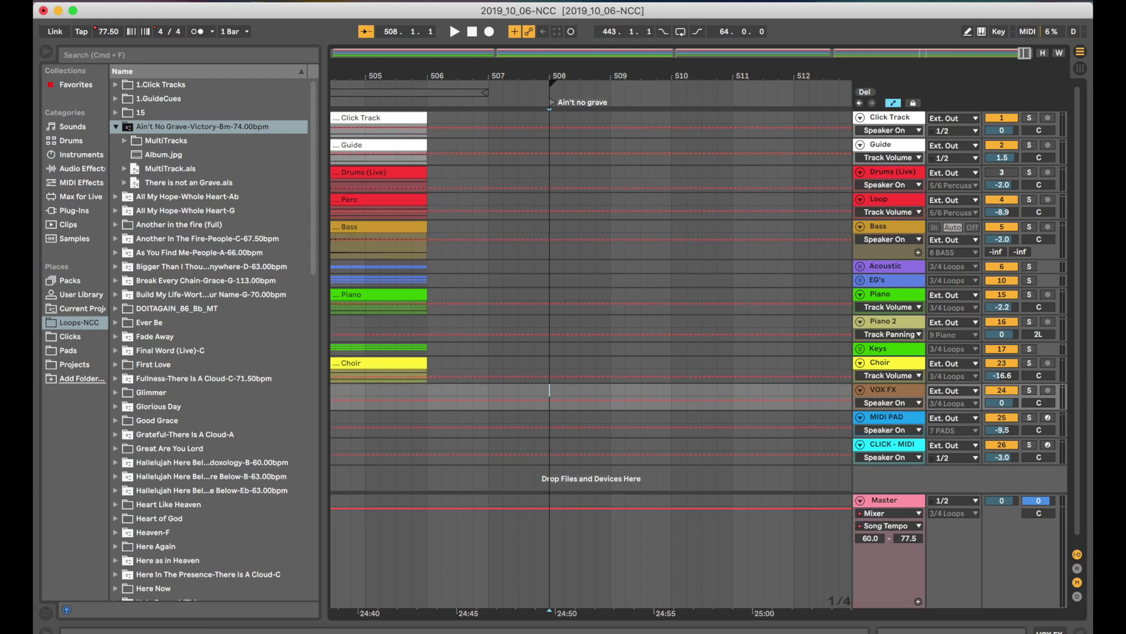
click(147, 0)
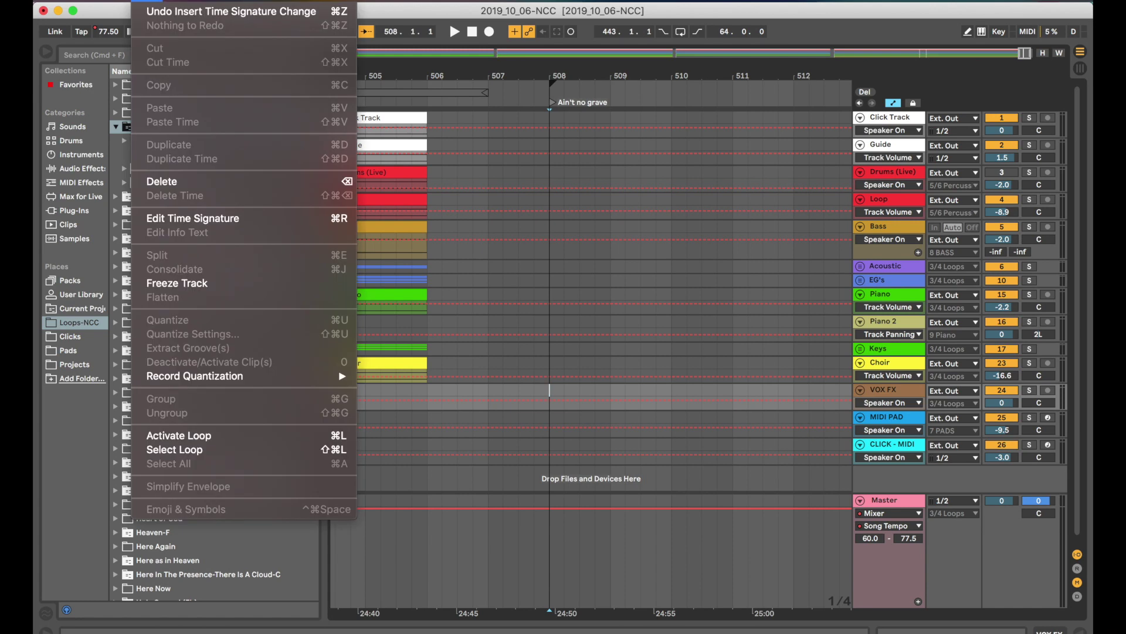
mouse_move(182, 0)
mouse_move(226, 0)
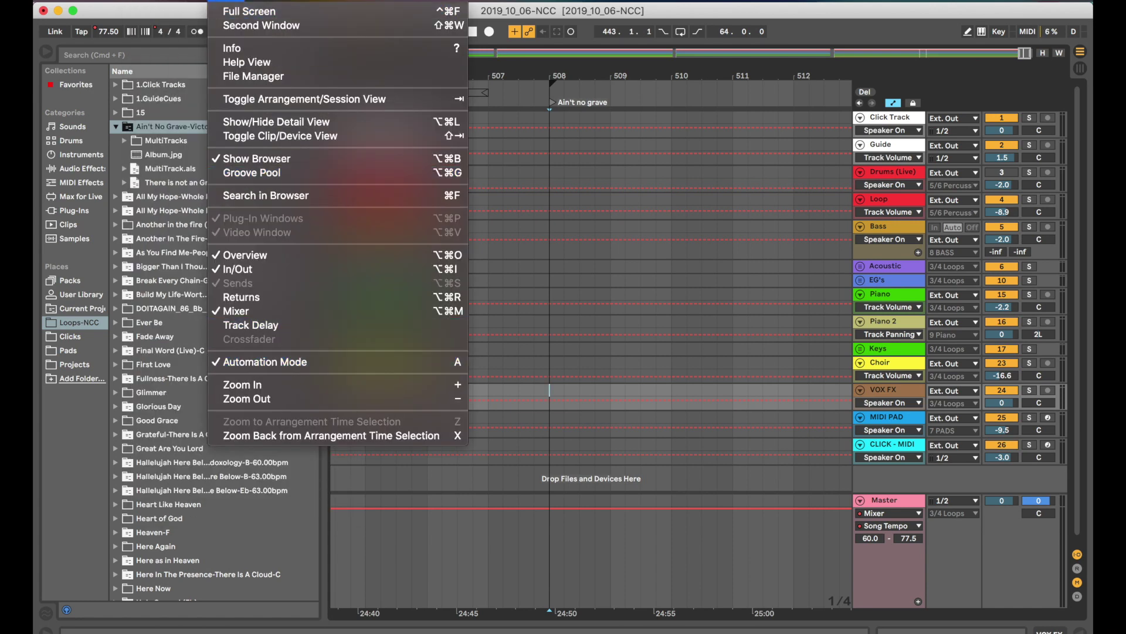
click(249, 12)
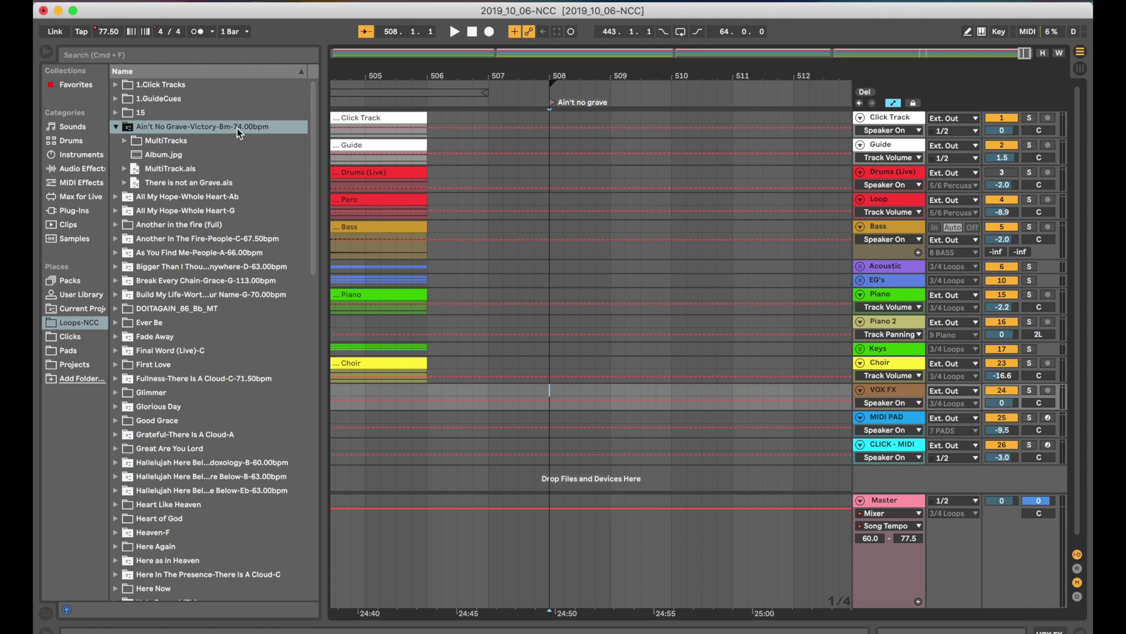
click(550, 509)
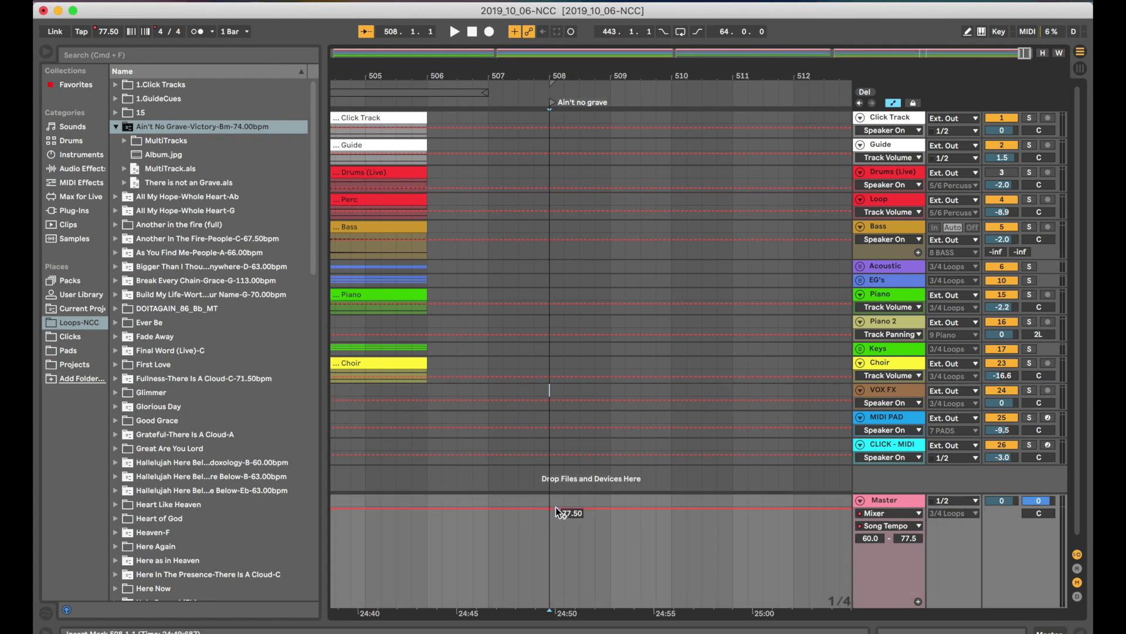
drag(556, 508, 550, 528)
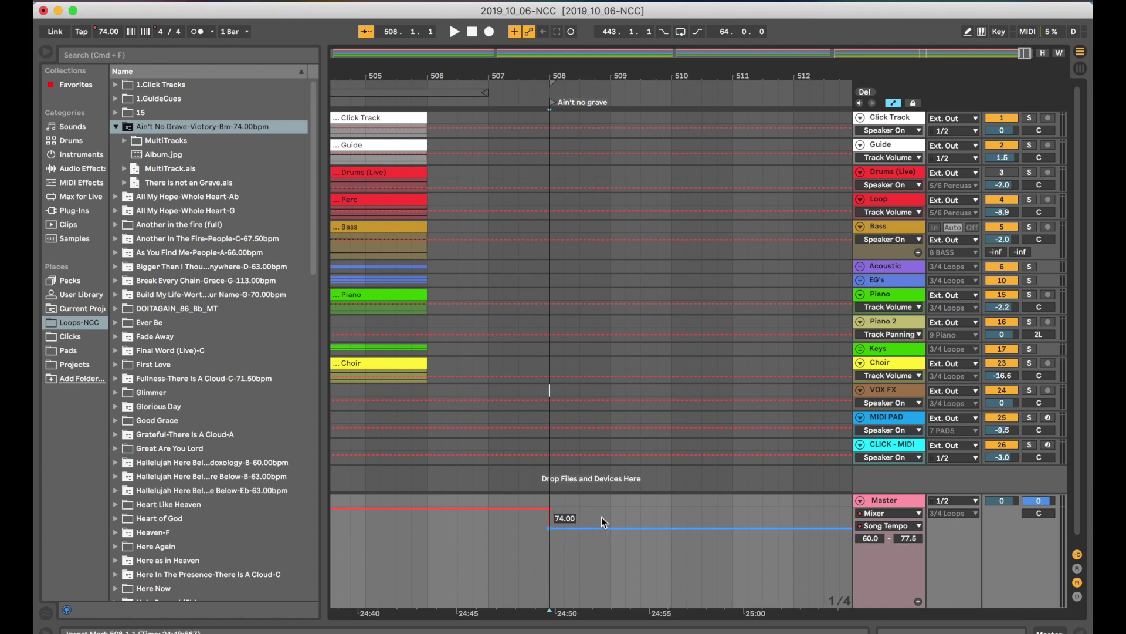
- Hide automation and place Click Track.wav from MultiTracks on the Click Track at bar 508
mouse_move(551, 529)
key(a)
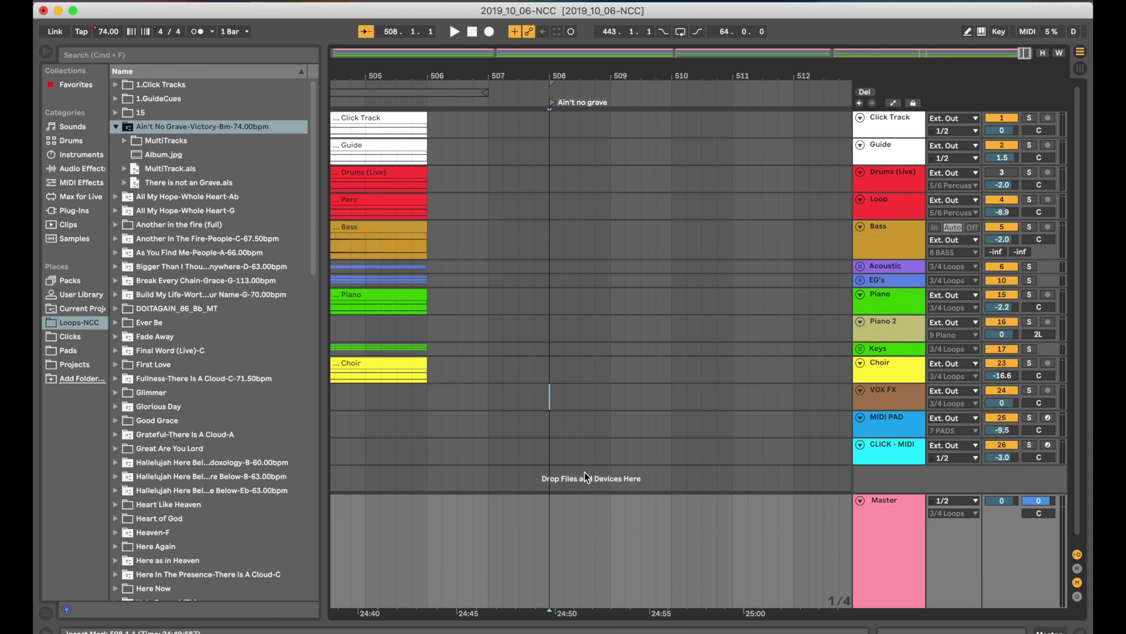
scroll(604, 386, right, 2)
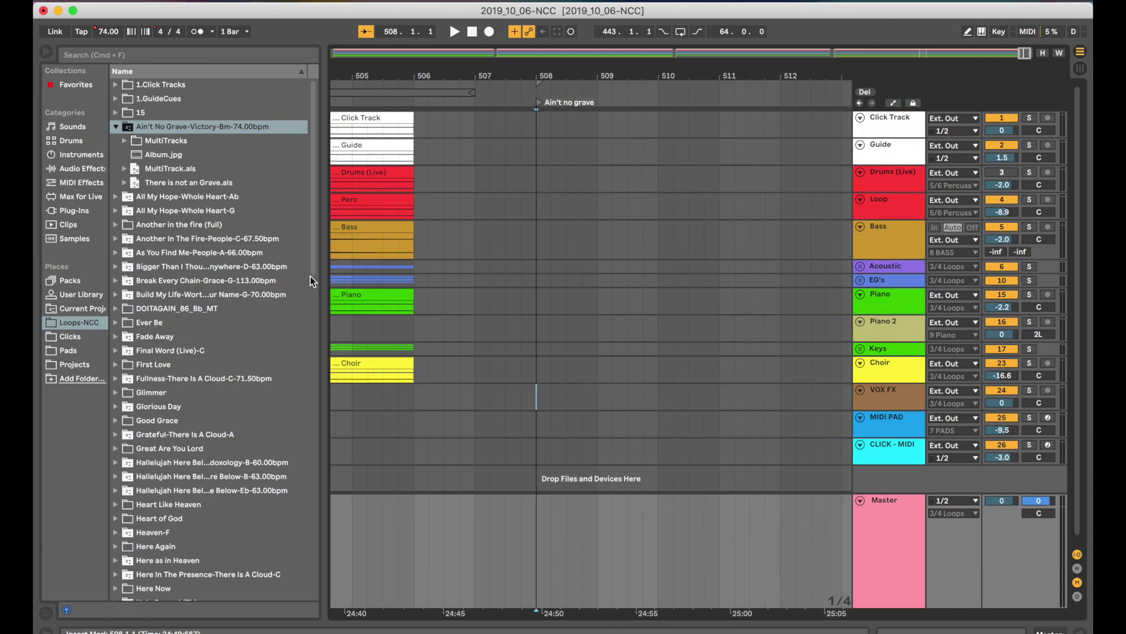
click(124, 140)
scroll(471, 177, right, 2)
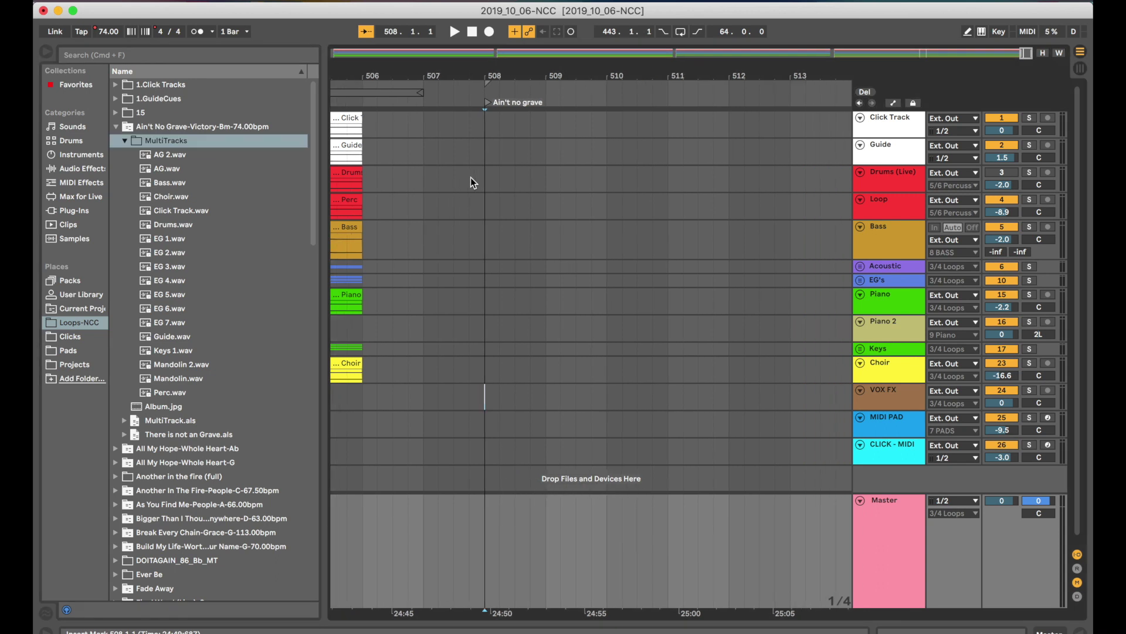
scroll(469, 203, up, 2)
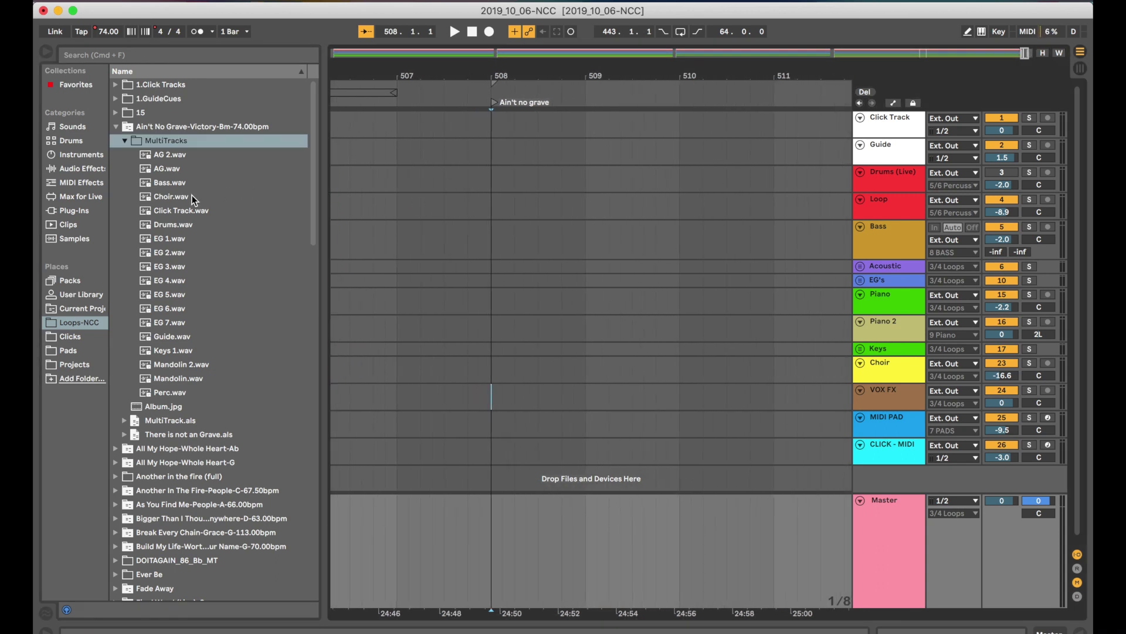
drag(188, 205, 531, 128)
- Play from the 'Ain't no grave' locator with the metronome on to check the click clip
scroll(532, 125, up, 5)
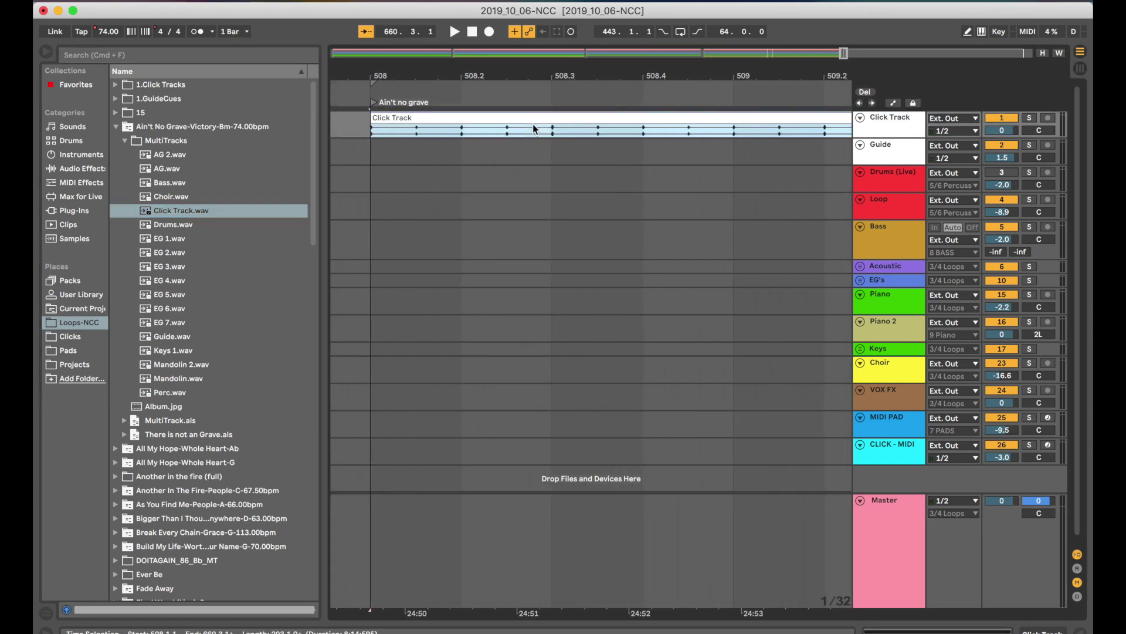
click(407, 103)
click(197, 31)
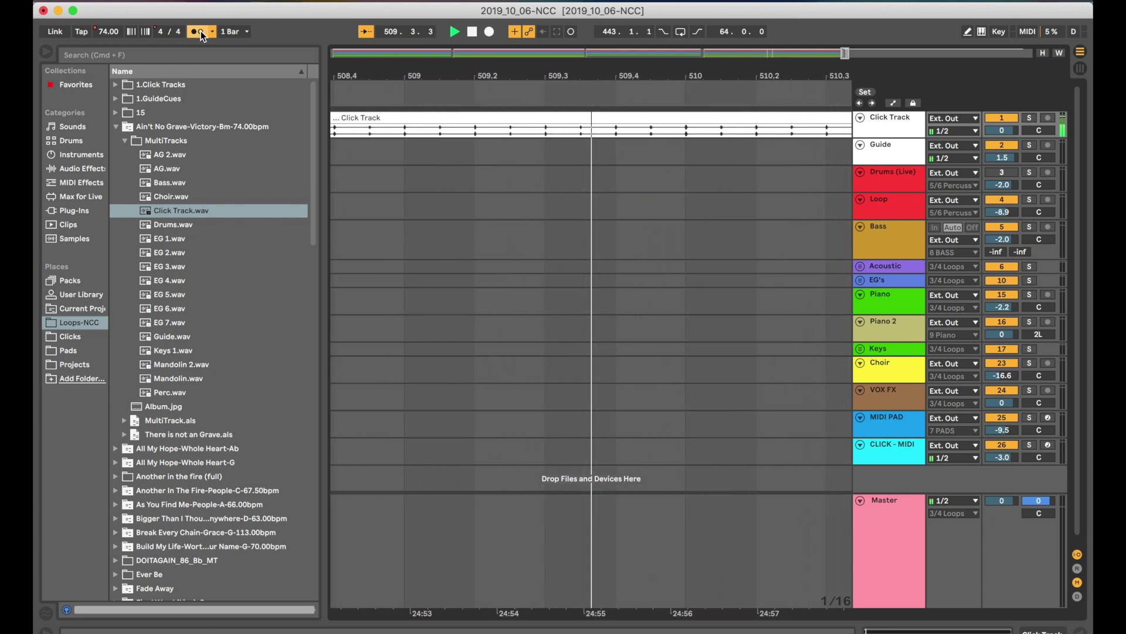
key(space)
key(minus)
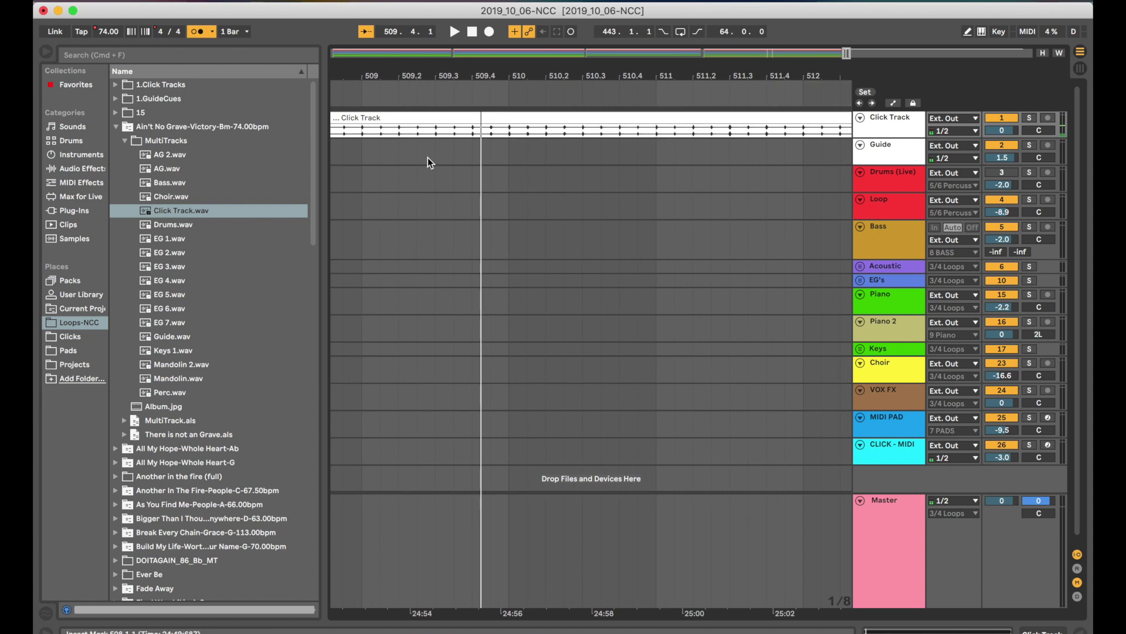
key(minus)
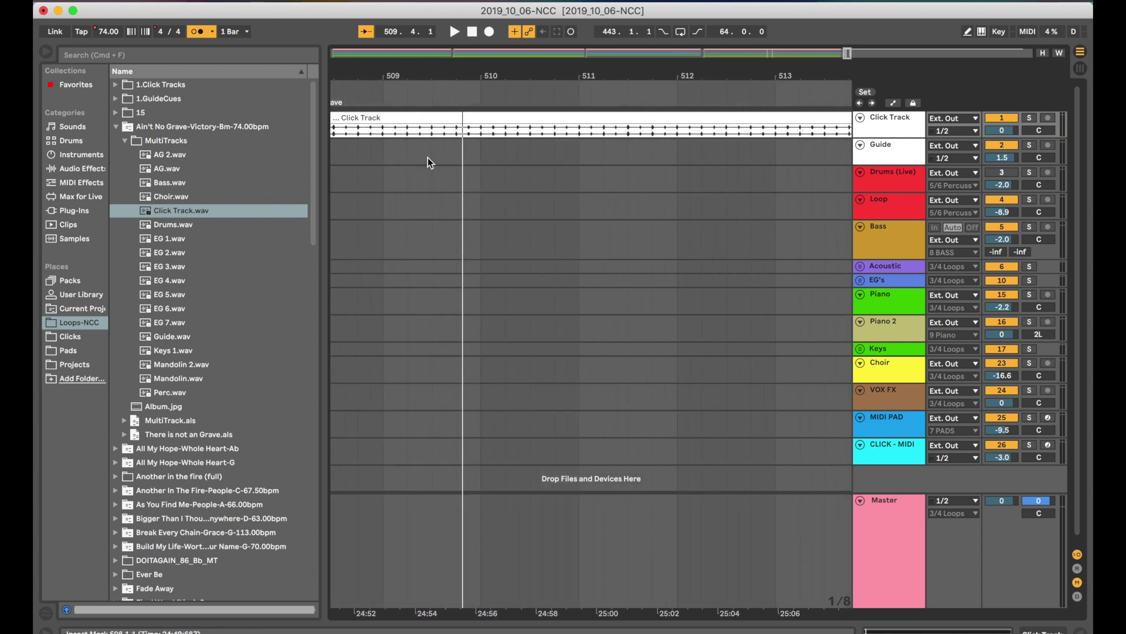
key(plus)
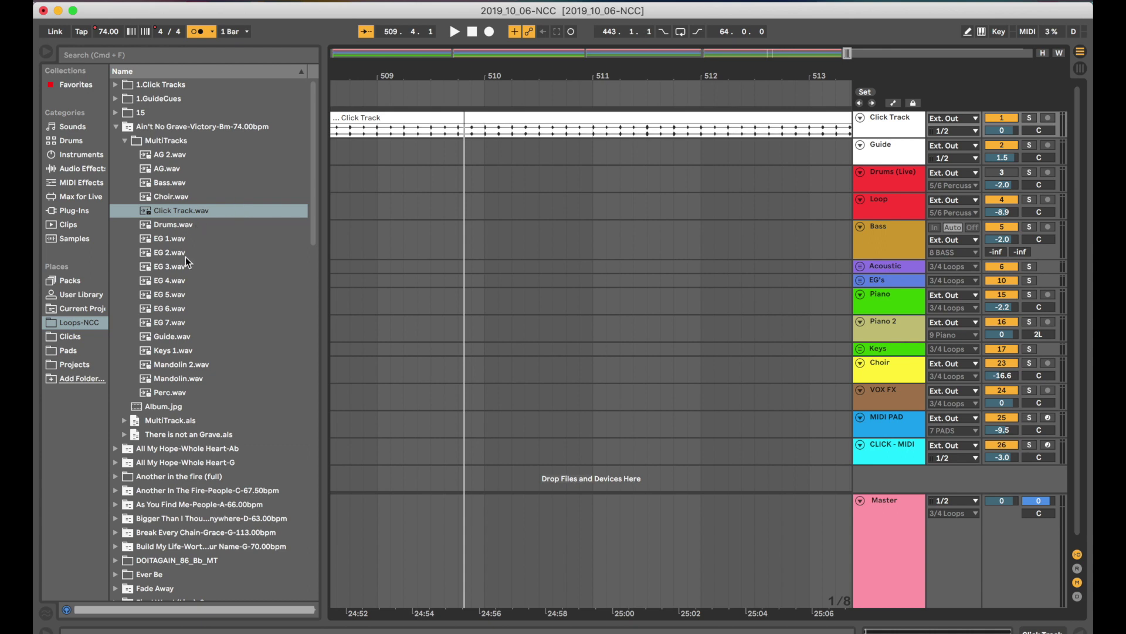
- Add Guide.wav to the Guide track and slide it to start at 508.1.1
drag(192, 339, 352, 149)
key(minus)
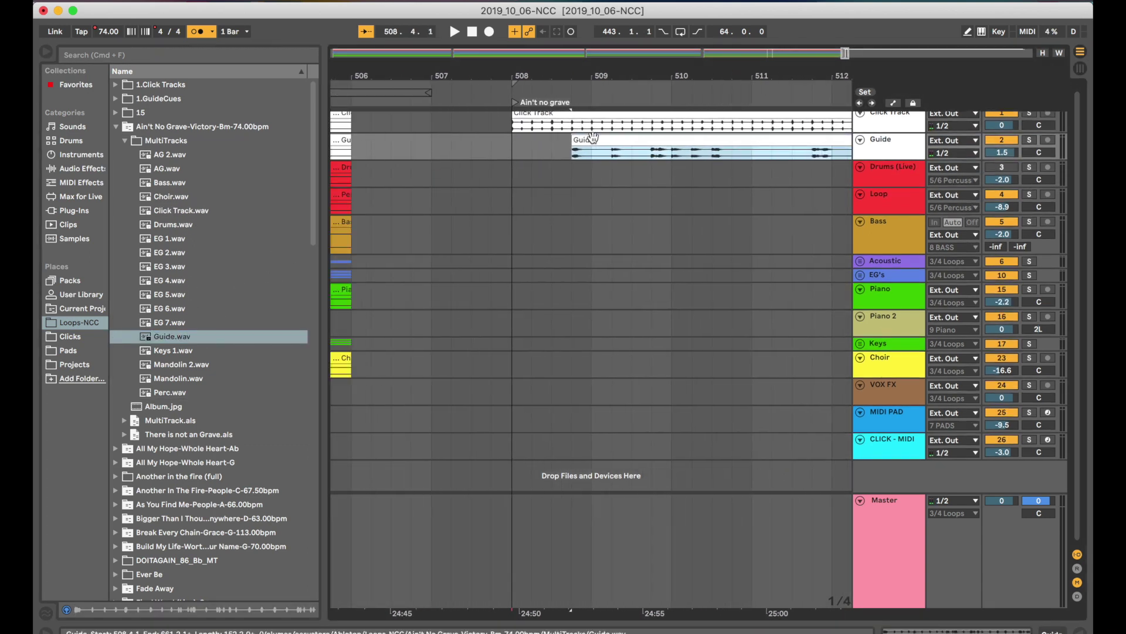
click(580, 143)
drag(580, 144, 520, 144)
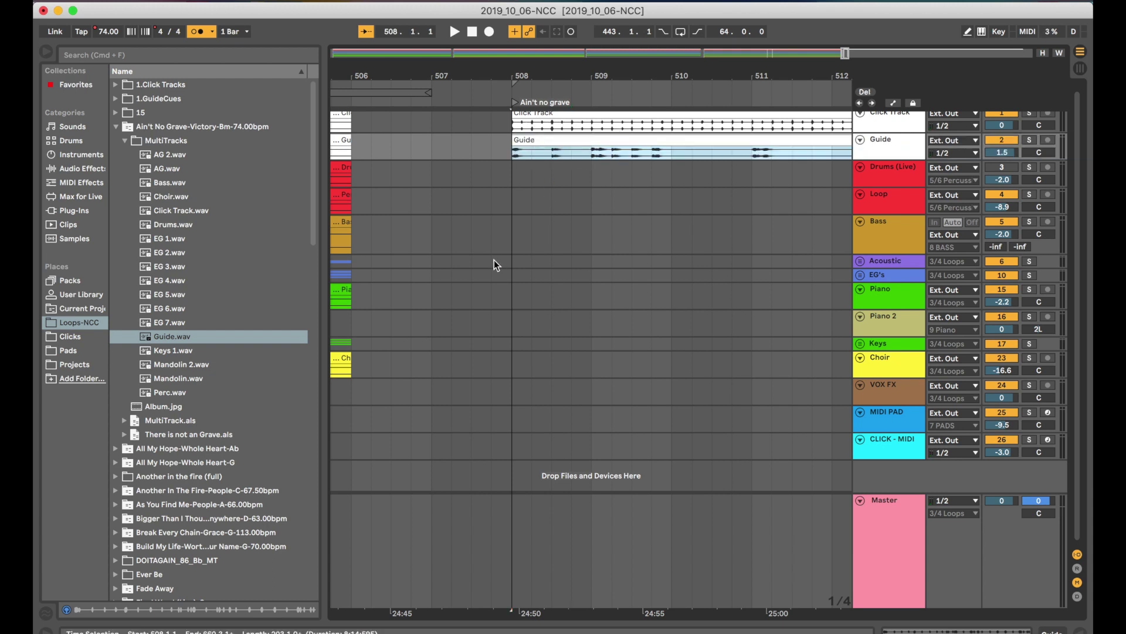
scroll(578, 318, right, 2)
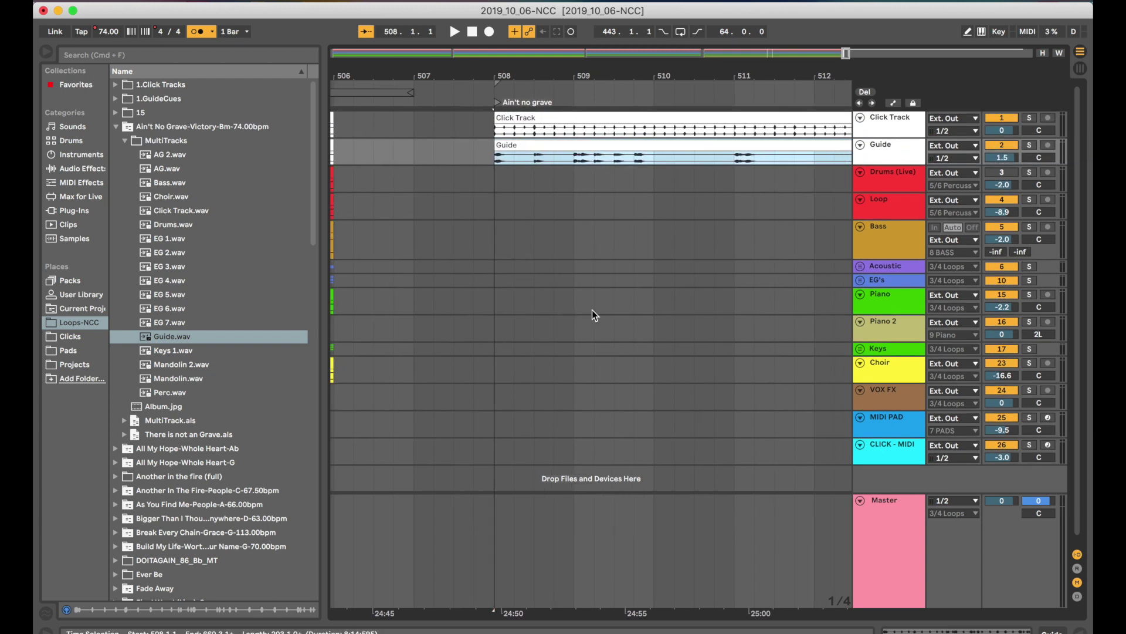
scroll(644, 300, right, 1)
scroll(644, 301, up, 1)
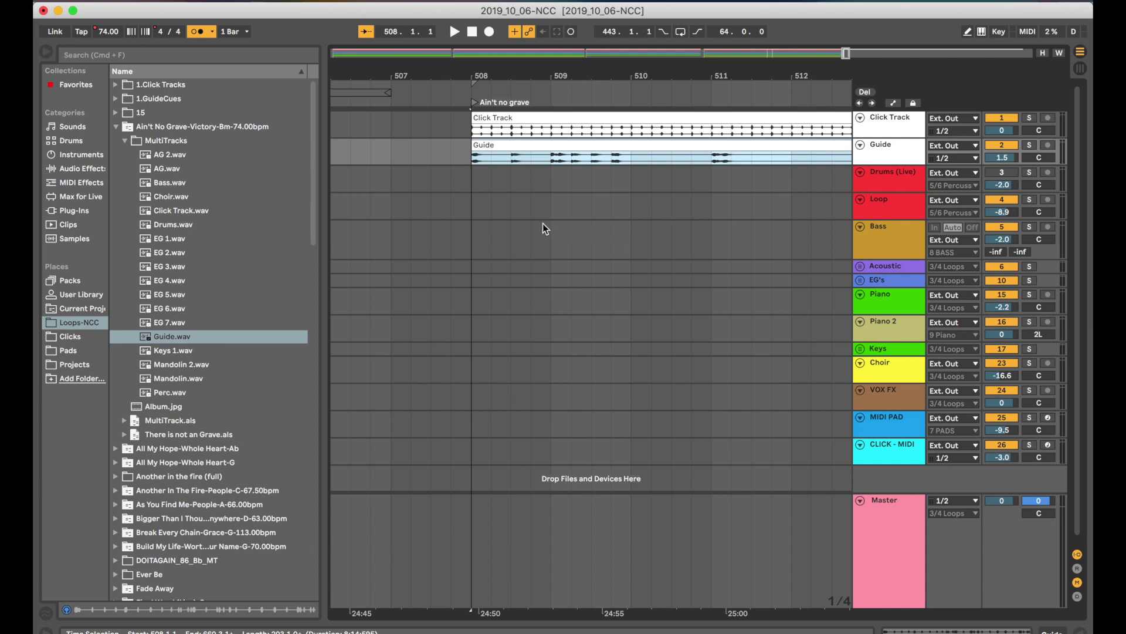
scroll(516, 439, left, 1)
scroll(516, 439, down, 1)
scroll(743, 344, up, 1)
scroll(743, 343, right, 6)
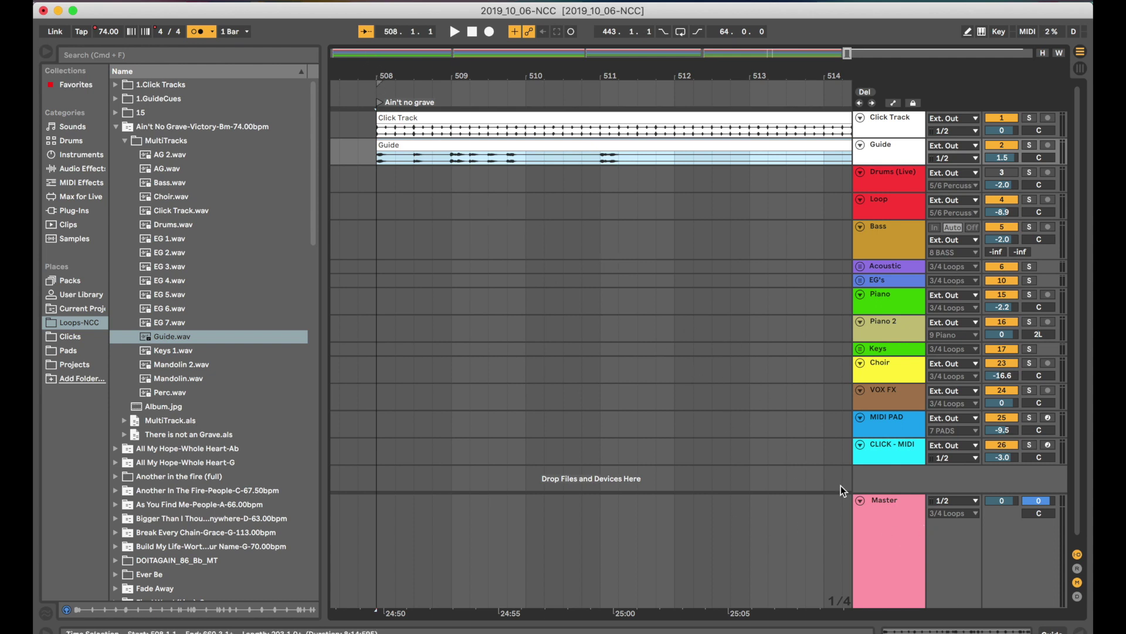
key(a)
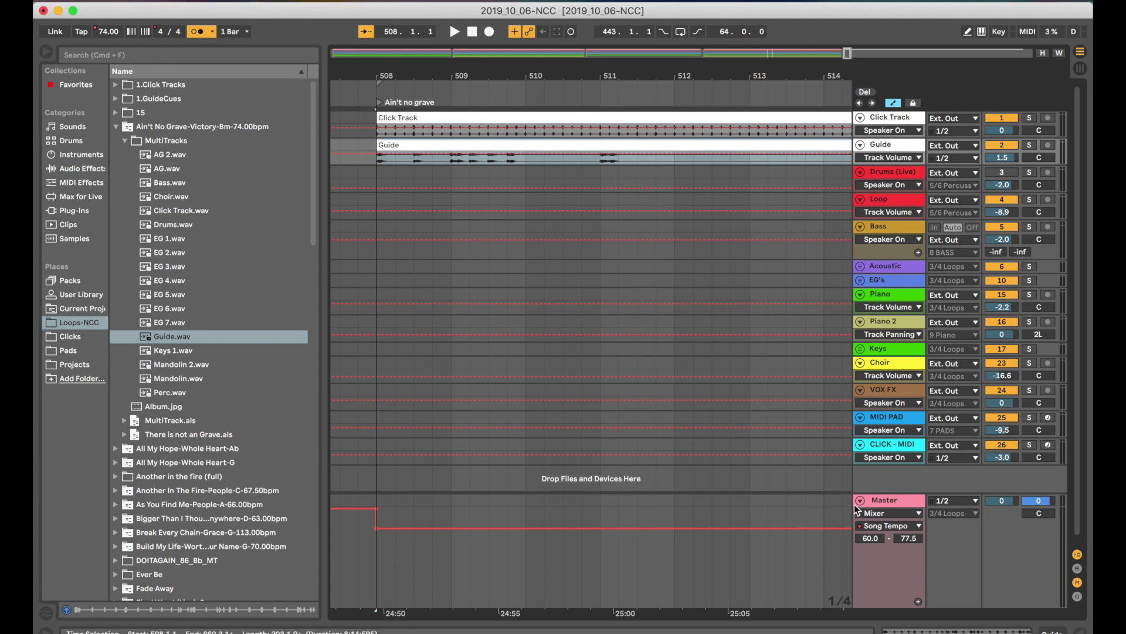
click(918, 526)
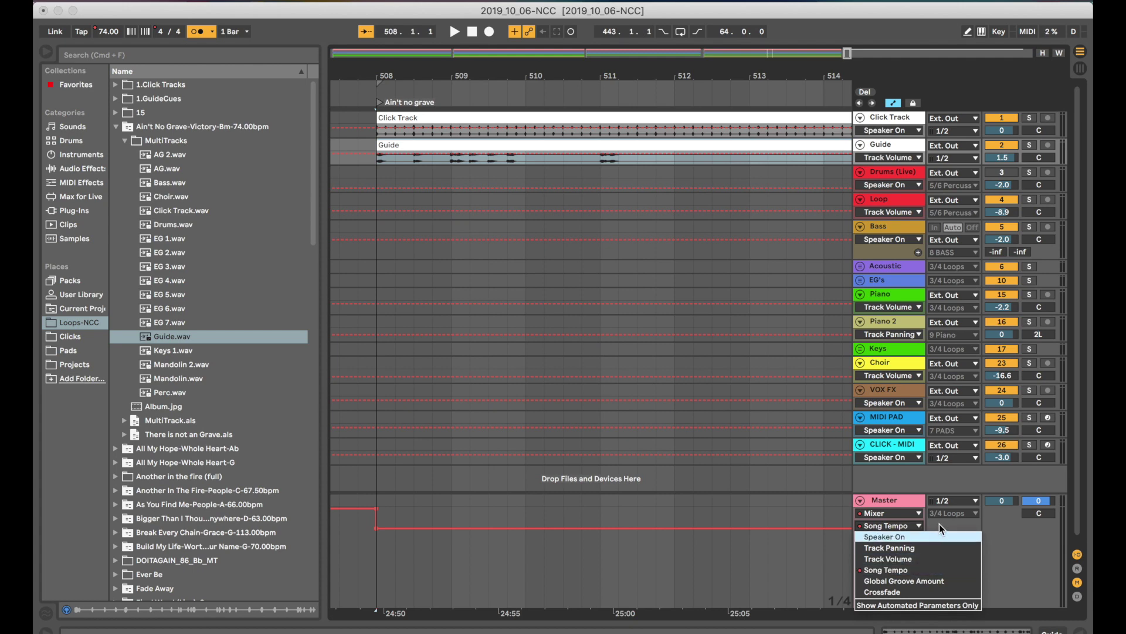
click(930, 525)
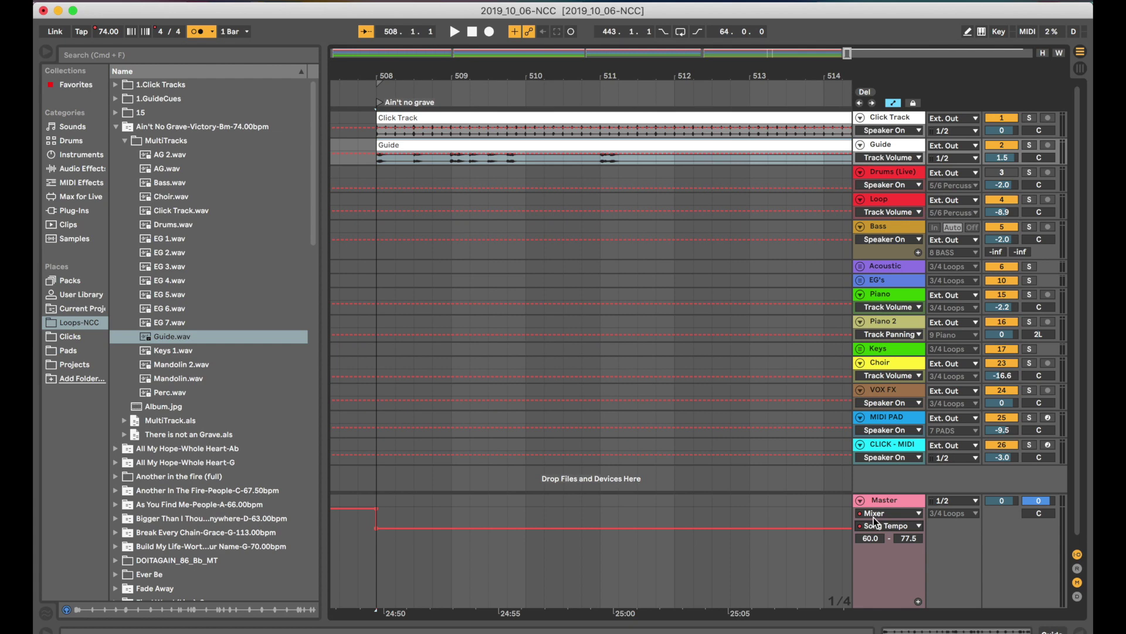
key(a)
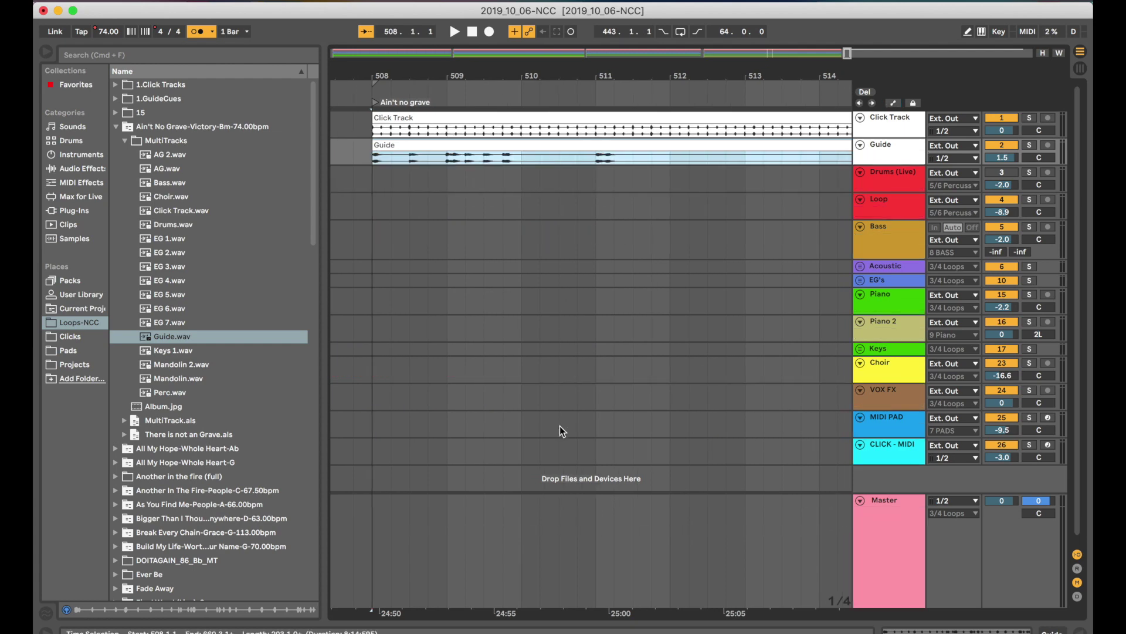
- Unfold and refold the Acoustic and EG's groups to check their tracks
click(860, 266)
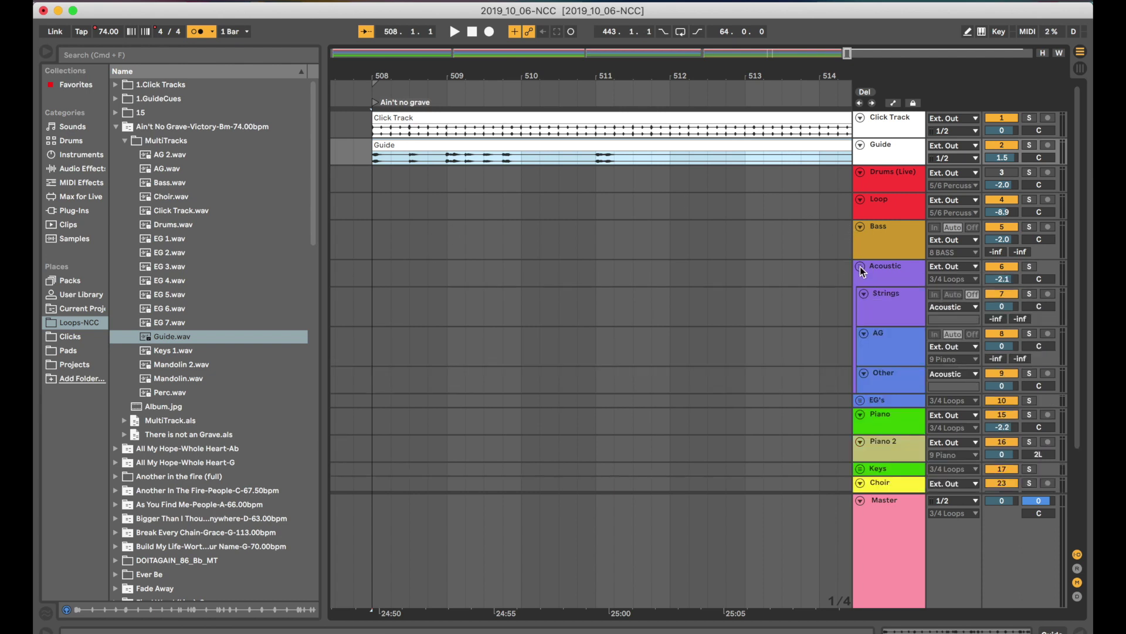
click(860, 266)
click(860, 281)
click(860, 280)
- Scroll the arrangement to the start of see a victory 77.5 near bar 389
scroll(800, 301, down, 1)
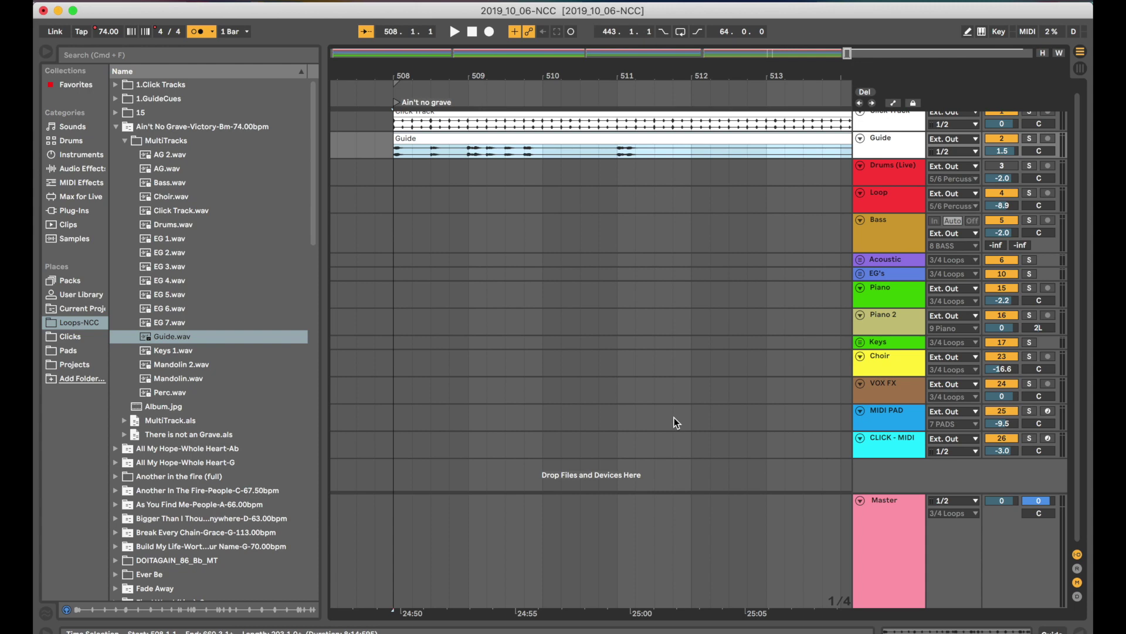
scroll(674, 417, up, 3)
scroll(674, 417, down, 10)
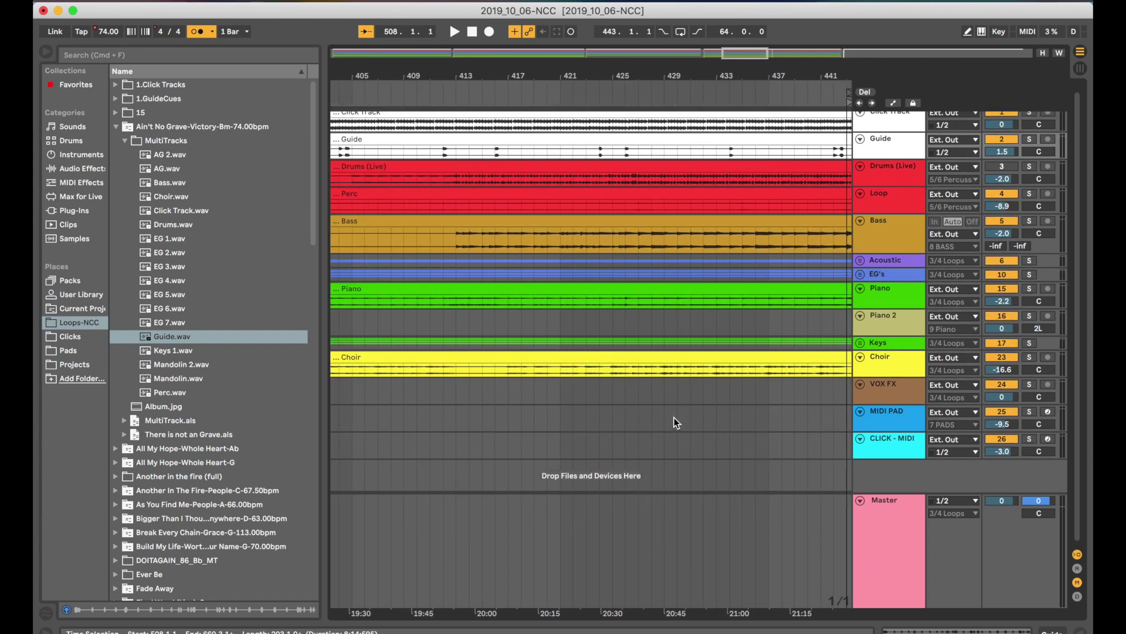
scroll(673, 418, up, 5)
scroll(699, 428, right, 4)
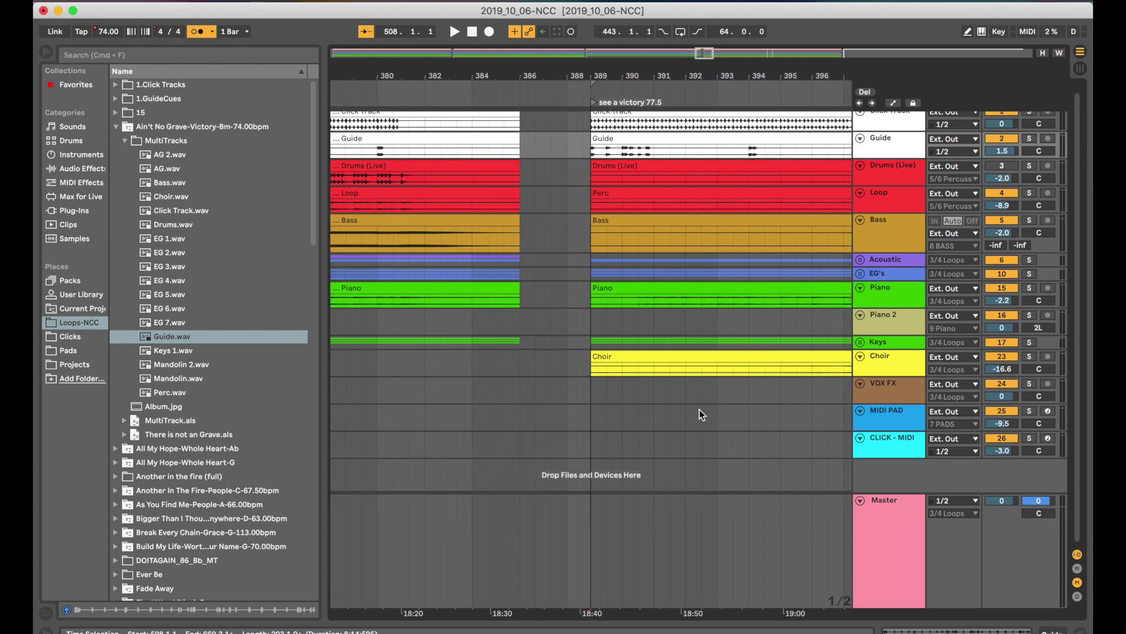
scroll(611, 424, up, 1)
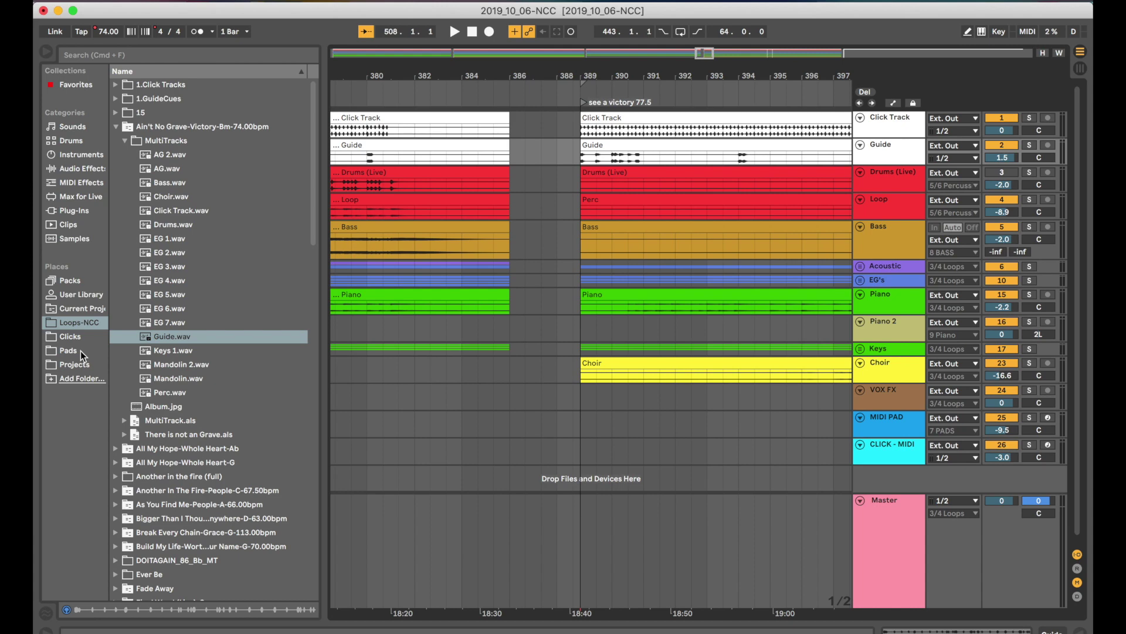
- From the Clicks folder, drop 4/4.mid onto the CLICK - MIDI track at bar 389
click(72, 336)
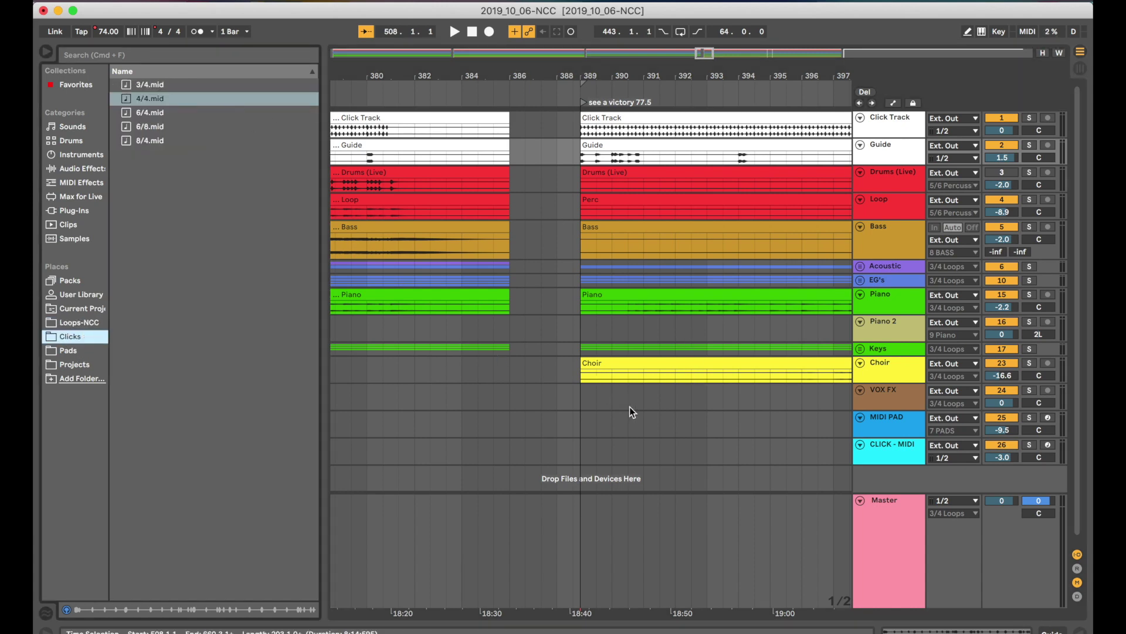
key(plus)
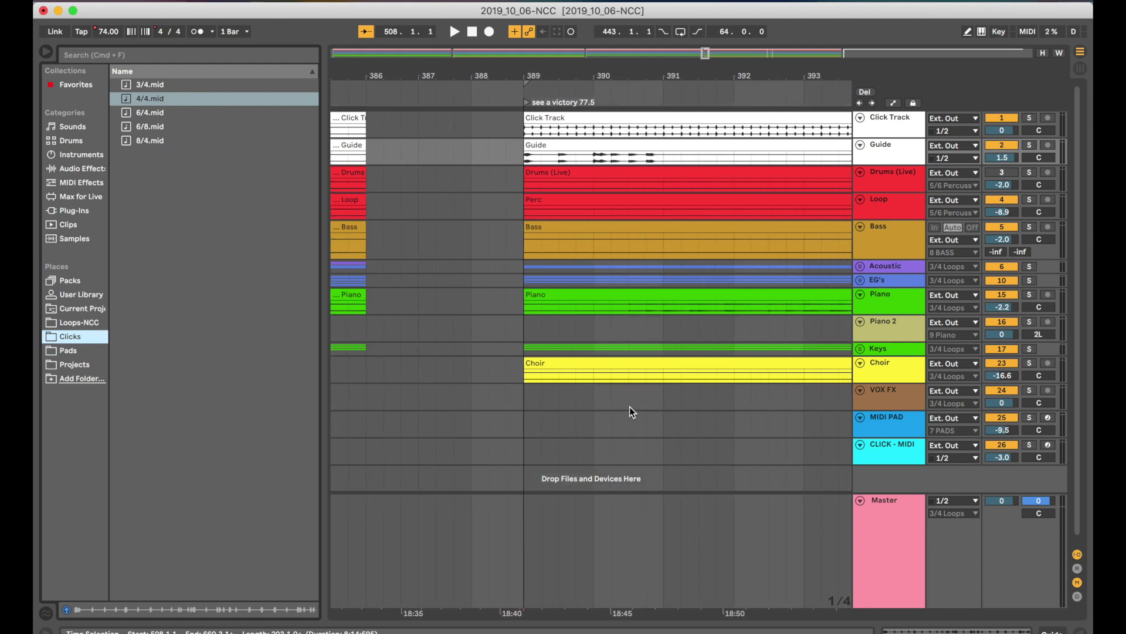
key(plus)
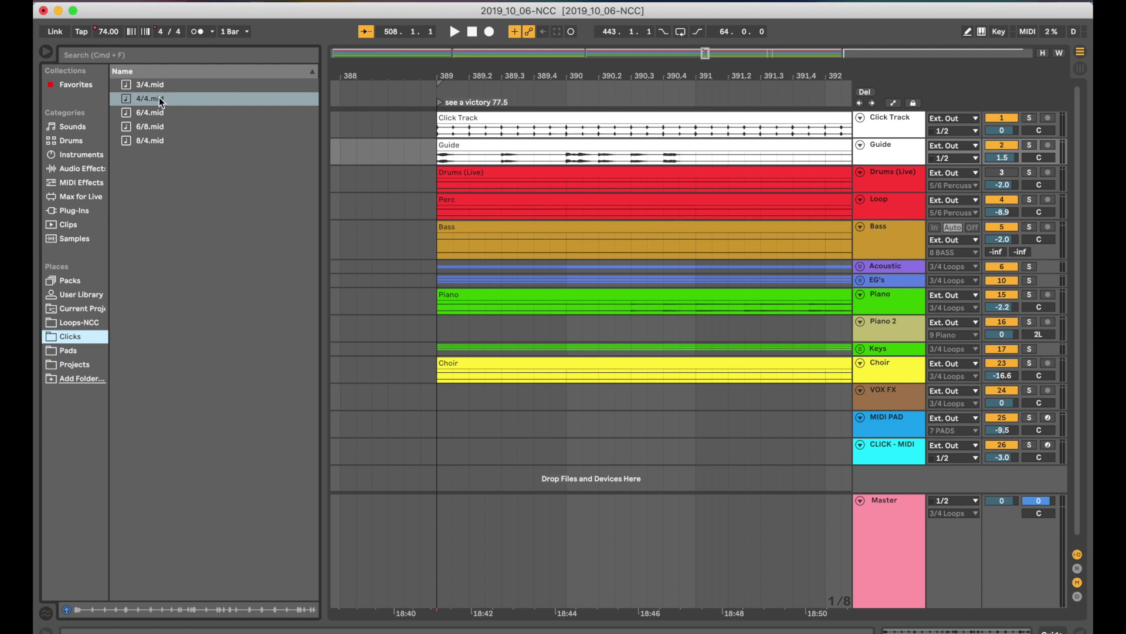
key(minus)
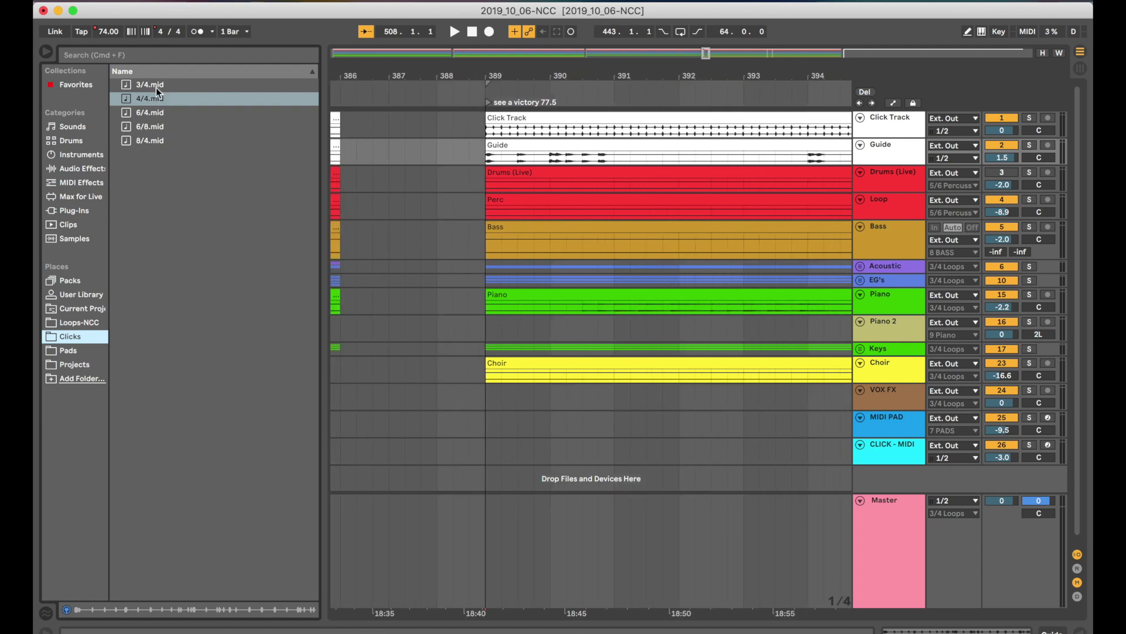
drag(154, 100, 490, 446)
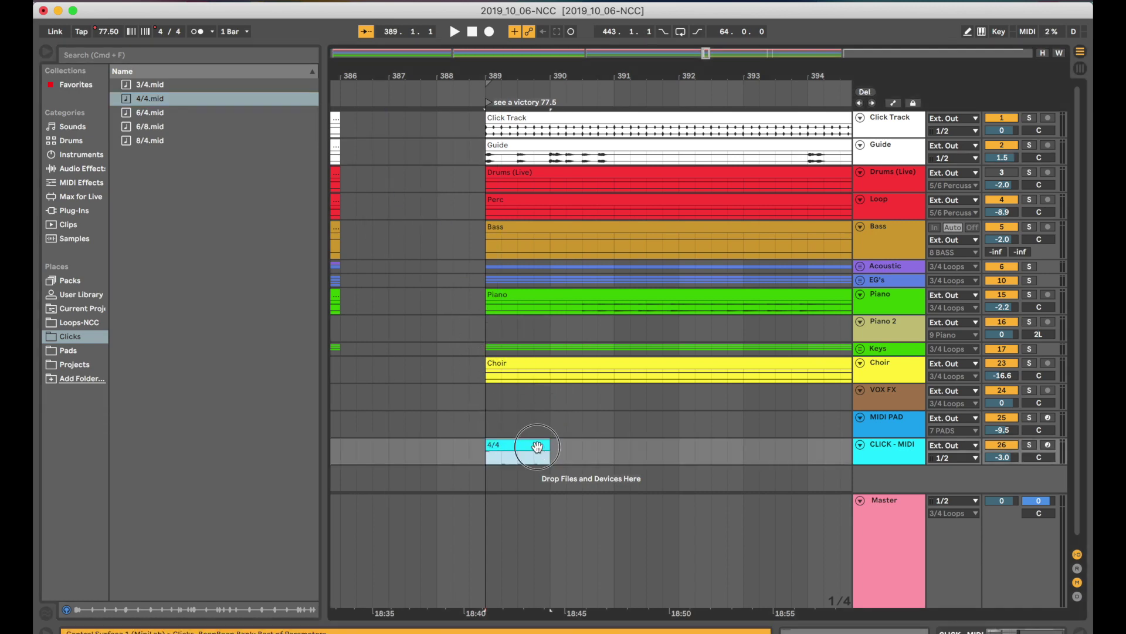
- Show the 4/4 clip's Clicks_BeepBoop drum rack at the C5–D#6 bank with the ClickTrack 76bpm pad
double_click(537, 448)
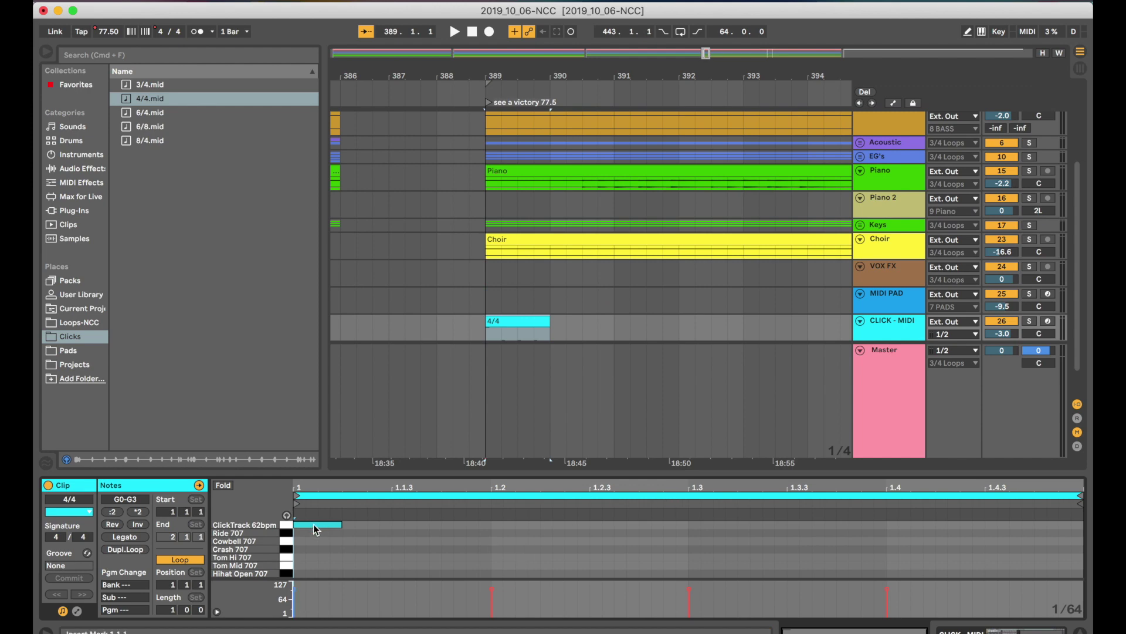
click(957, 625)
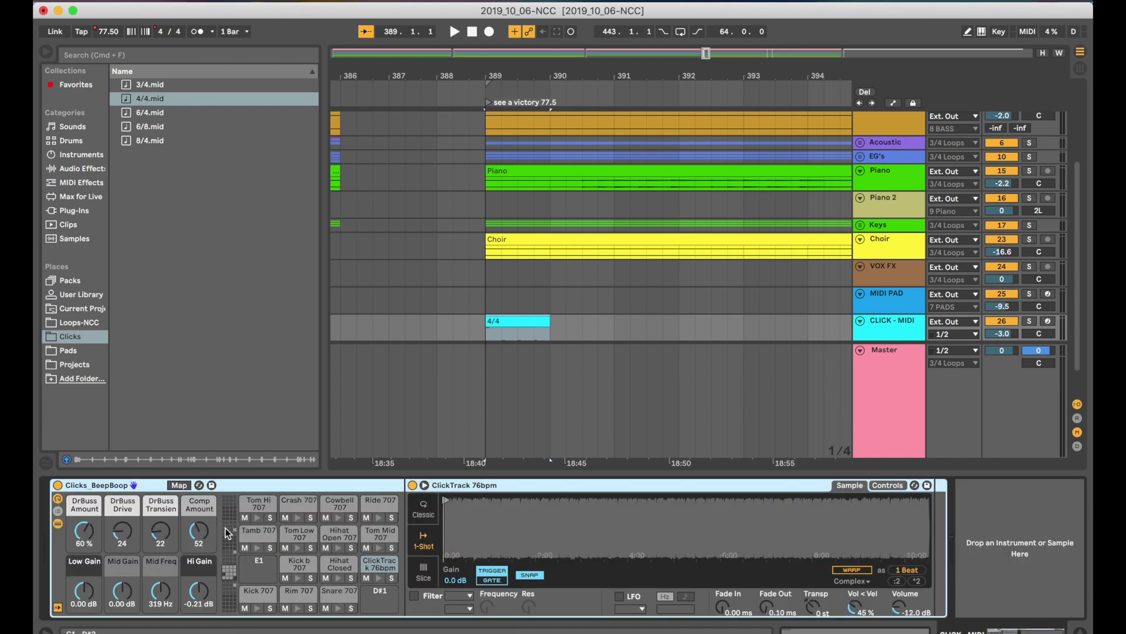
scroll(347, 537, up, 10)
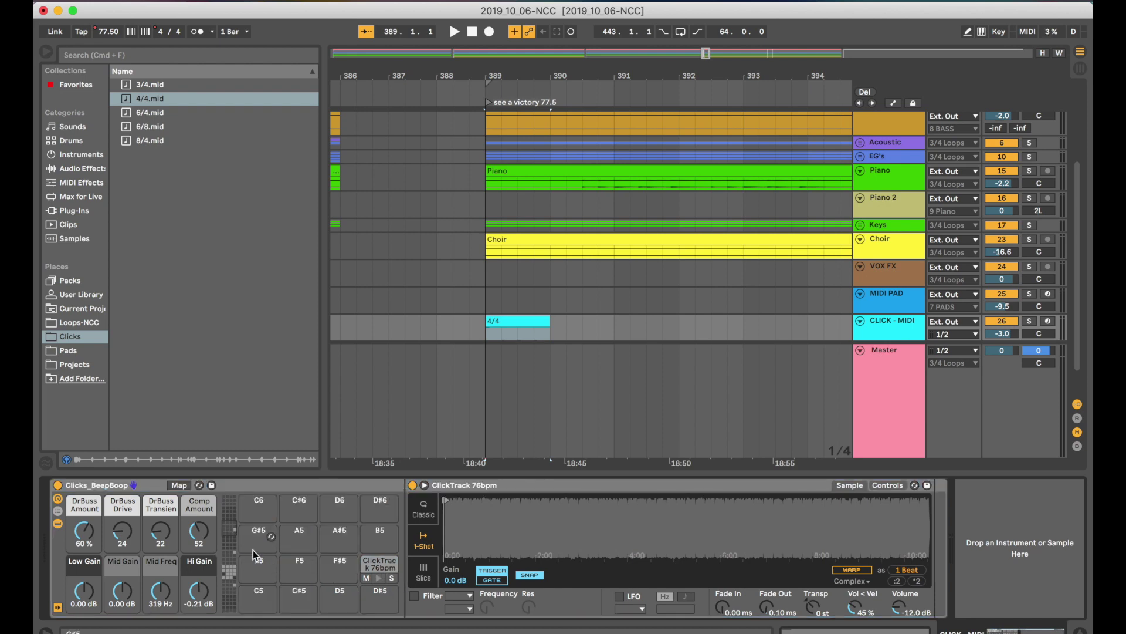
click(228, 554)
click(230, 585)
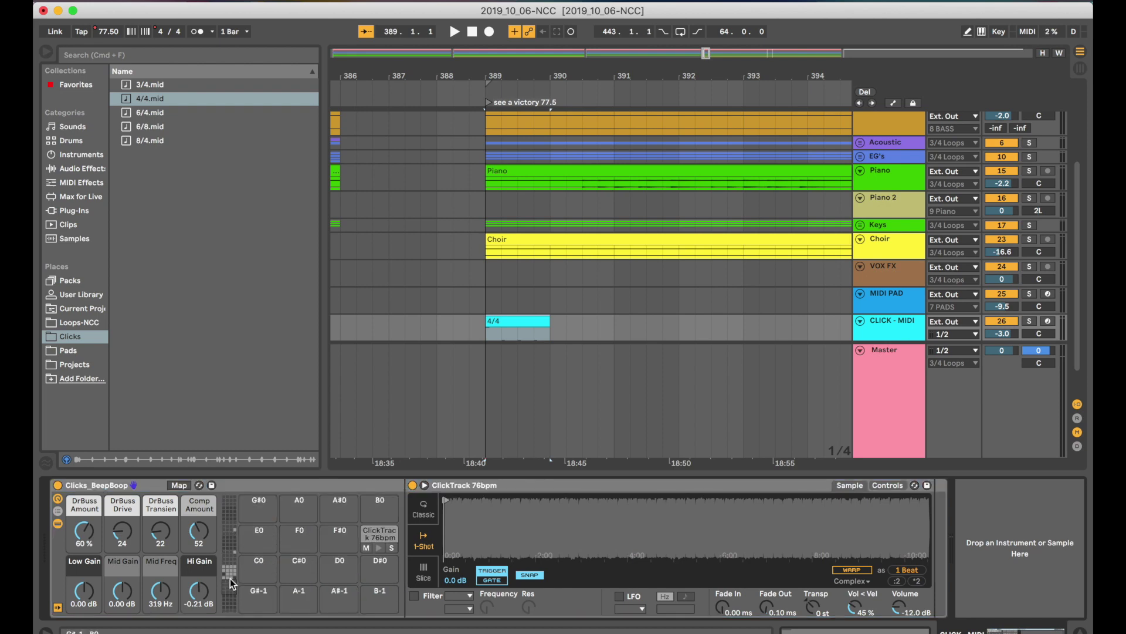
click(230, 533)
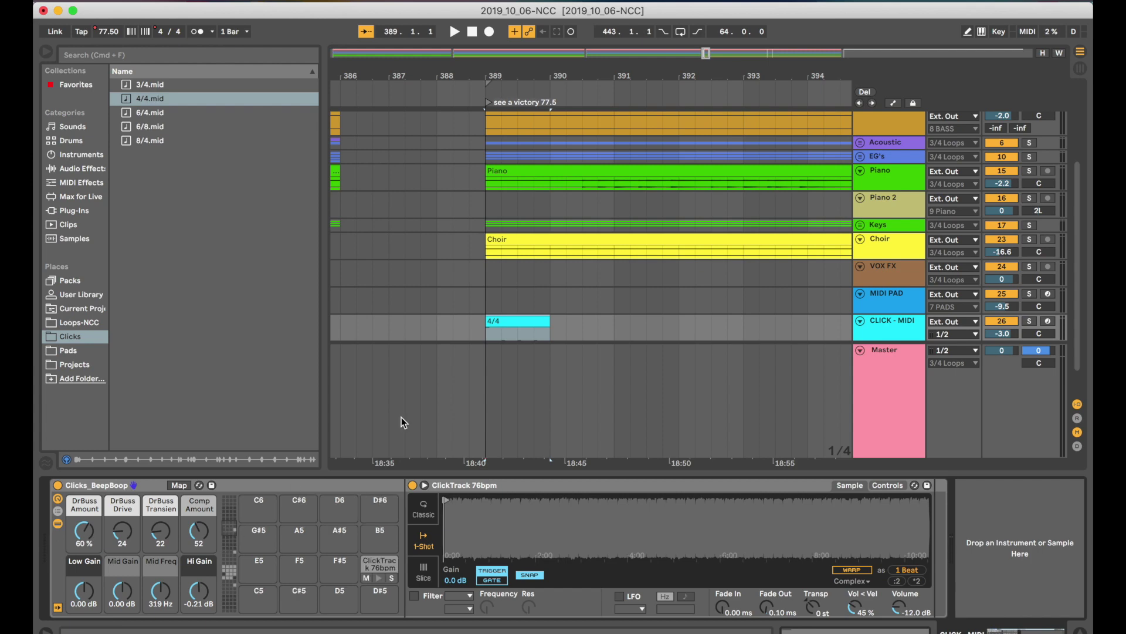
- Stretch the 4/4 click clip across the song, solo CLICK - MIDI, and audition it
drag(547, 320, 970, 329)
click(1029, 322)
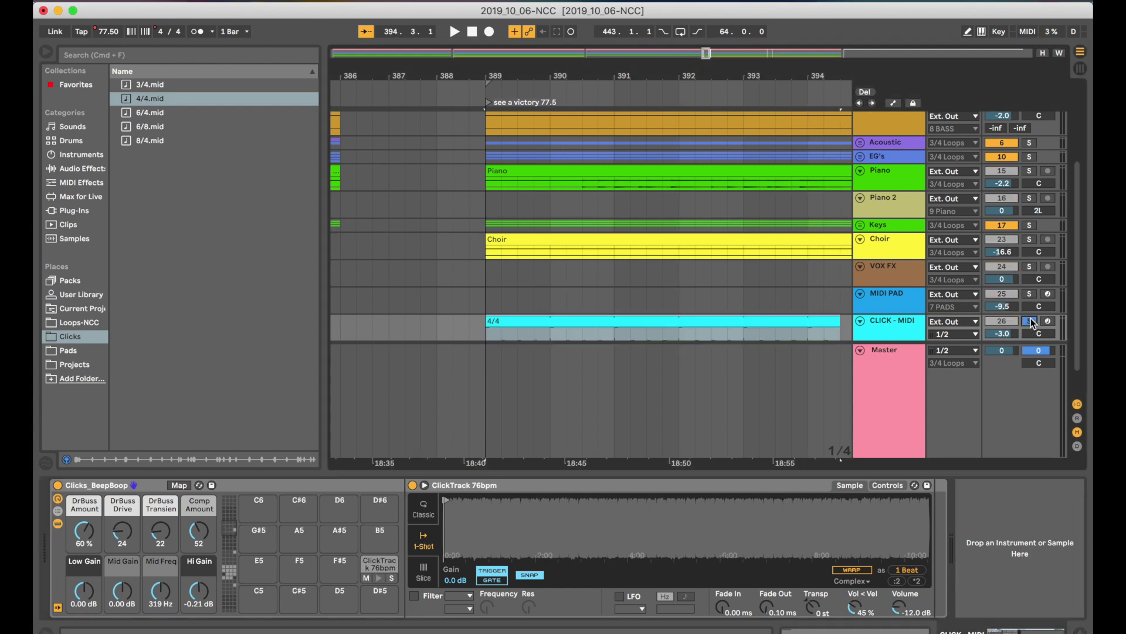
key(space)
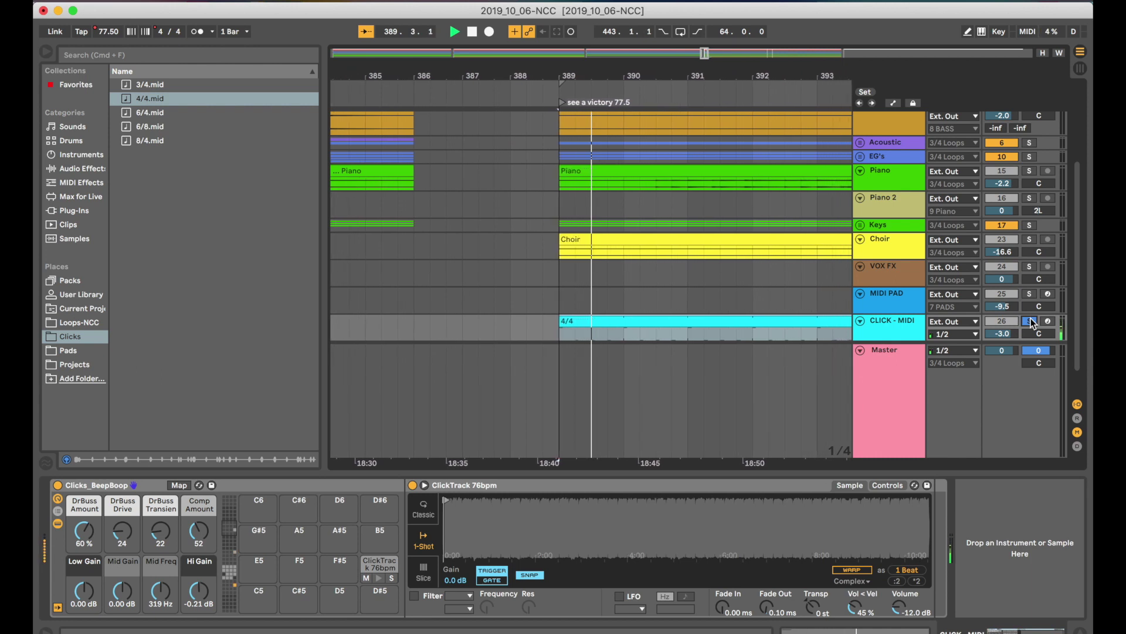
key(XF86AudioRaiseVolume)
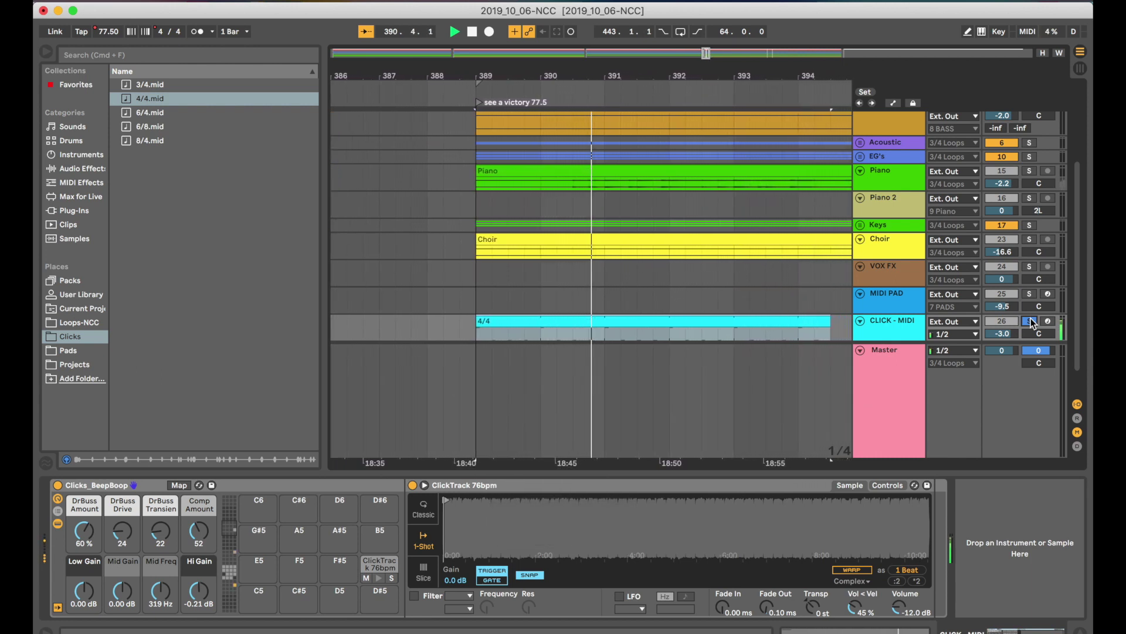
key(XF86AudioRaiseVolume)
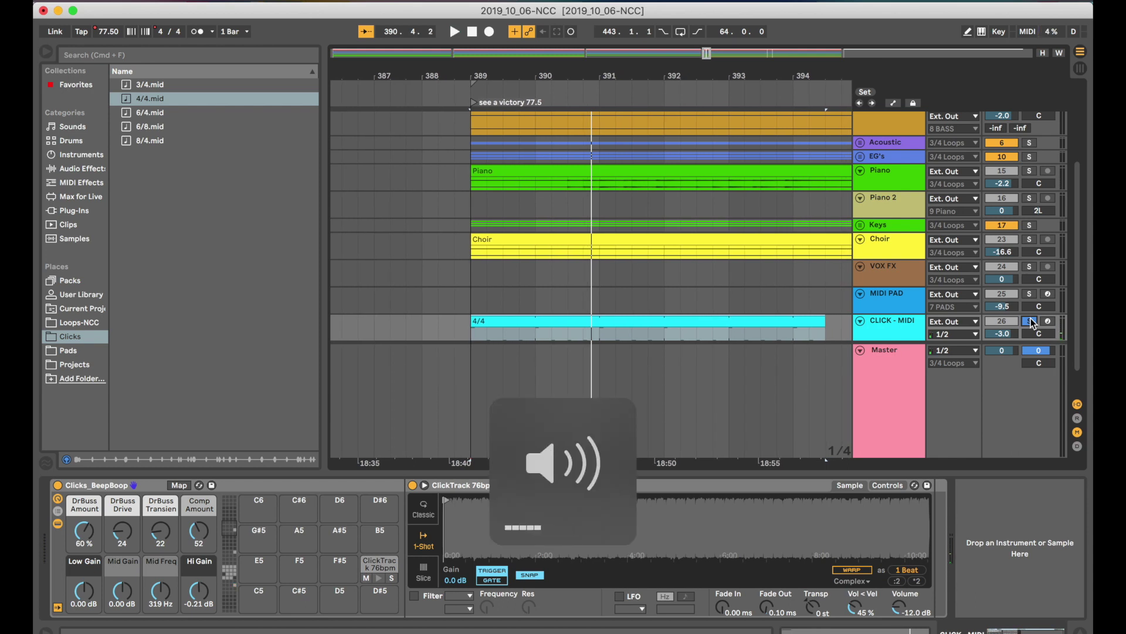
- Trim the 4/4 click clip back so it ends at bar 394
click(819, 321)
drag(820, 321, 793, 321)
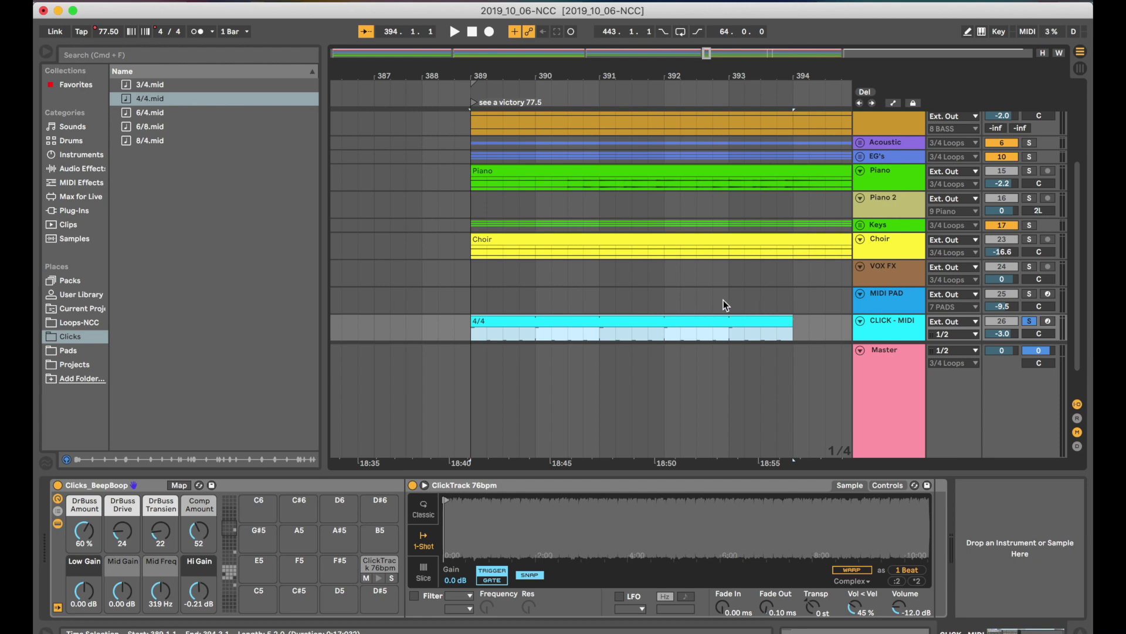
scroll(723, 300, up, 2)
scroll(723, 303, up, 2)
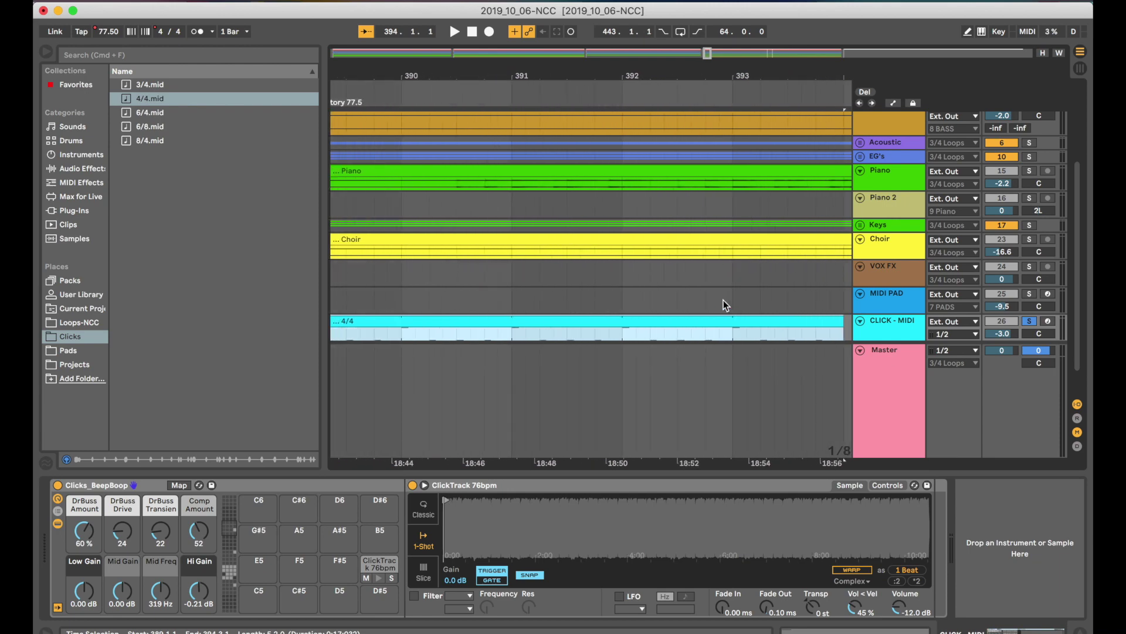
scroll(723, 304, down, 3)
scroll(723, 304, up, 4)
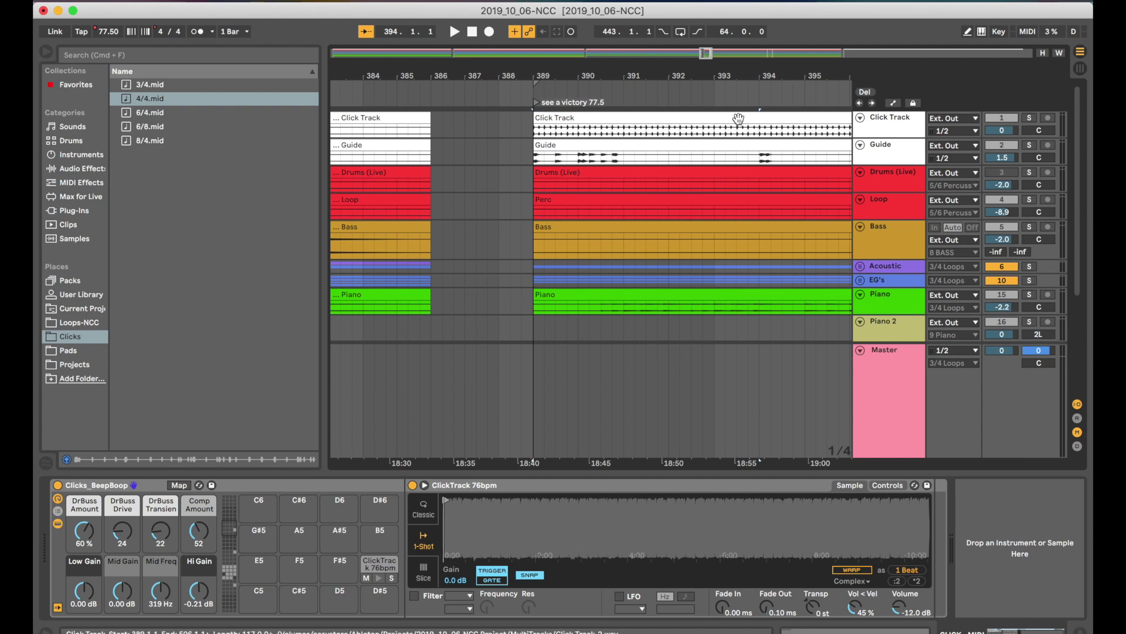
scroll(907, 290, down, 5)
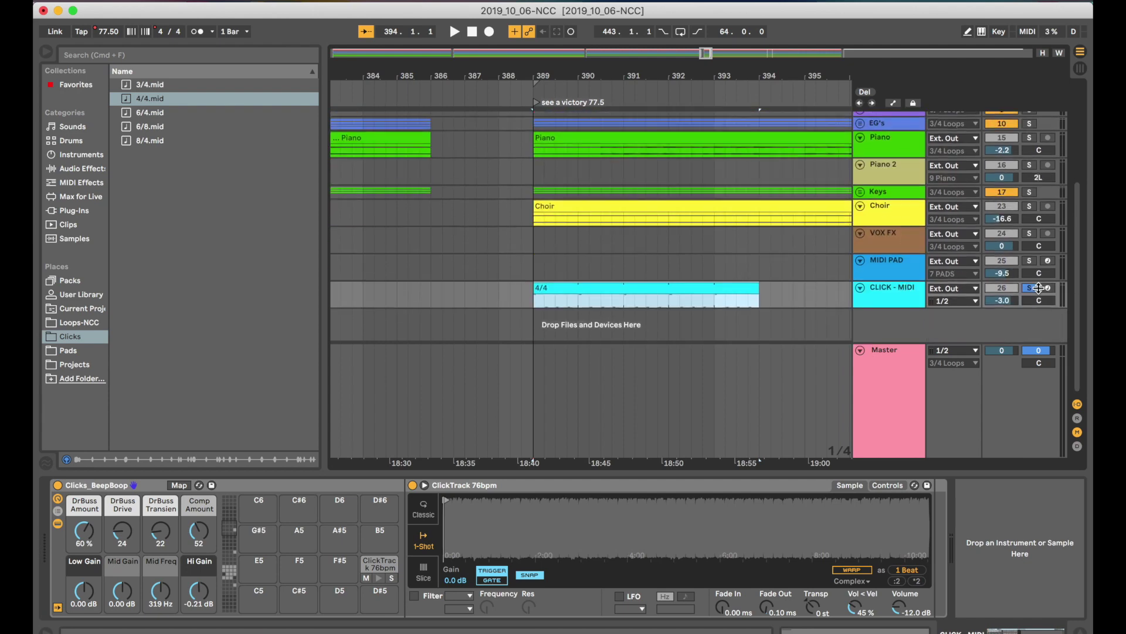
scroll(777, 201, up, 5)
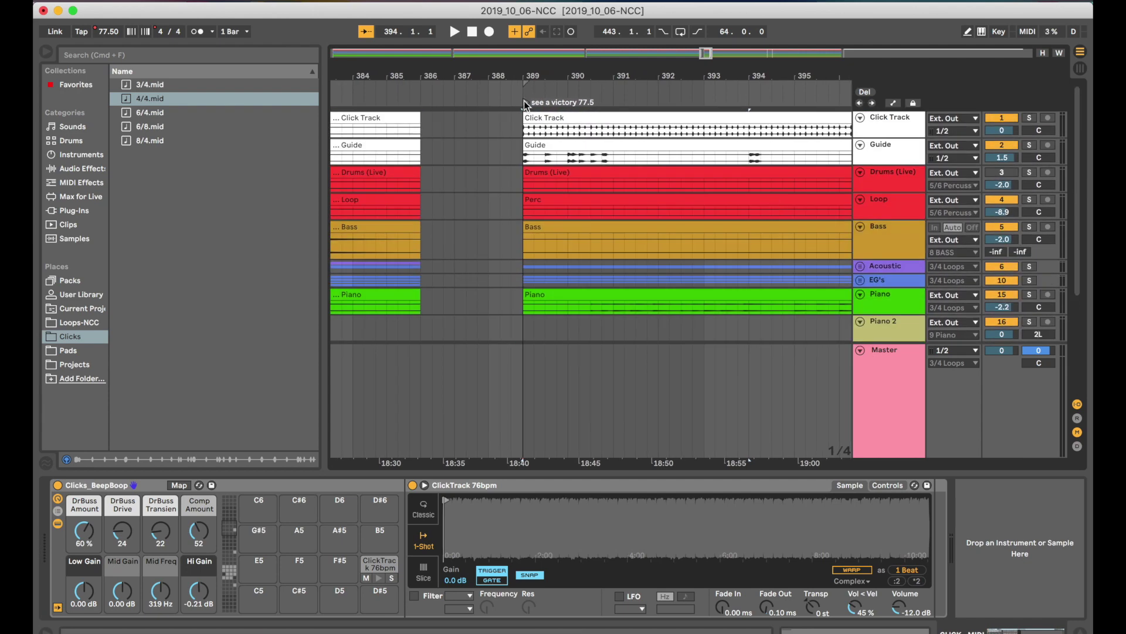
- Play from the 'see a victory 77.5' locator twice, stopping each time
click(525, 104)
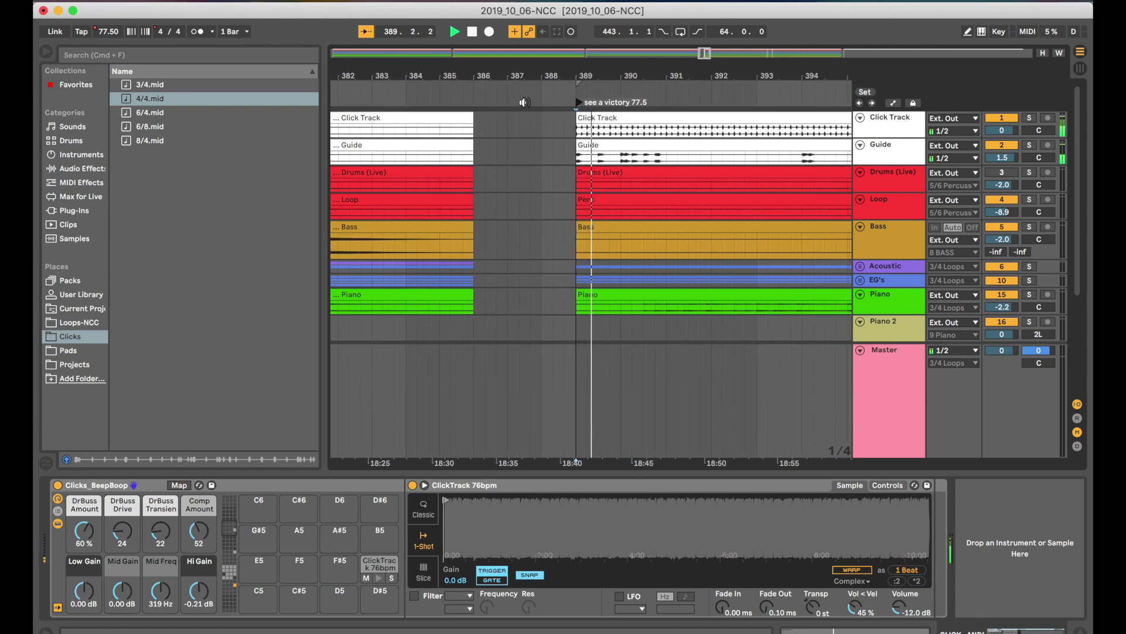
key(XF86AudioRaiseVolume)
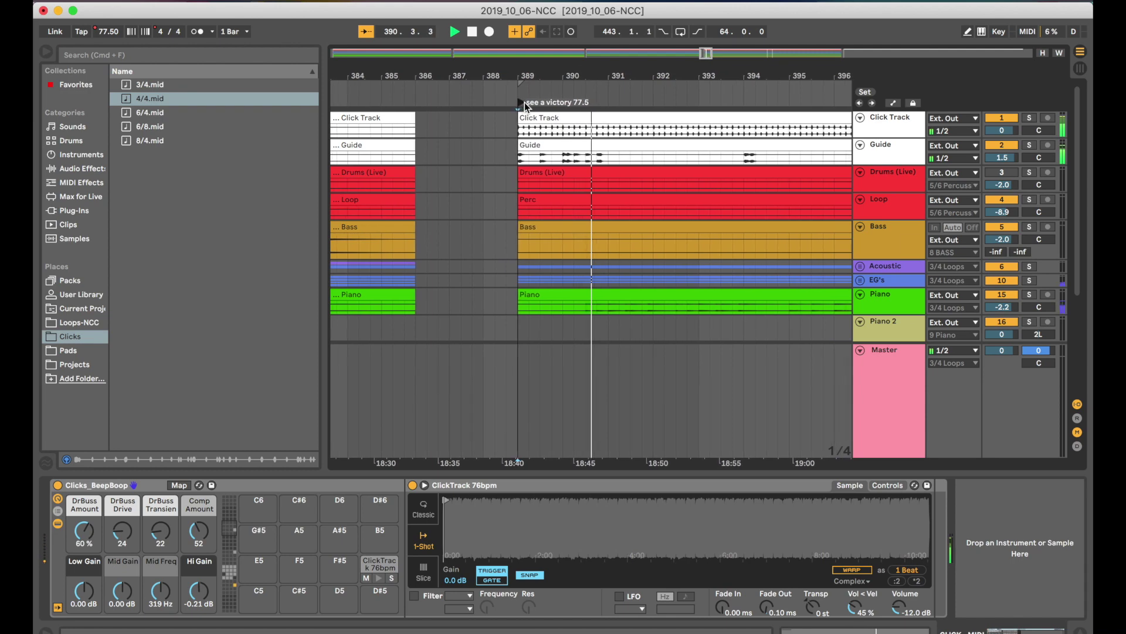
key(space)
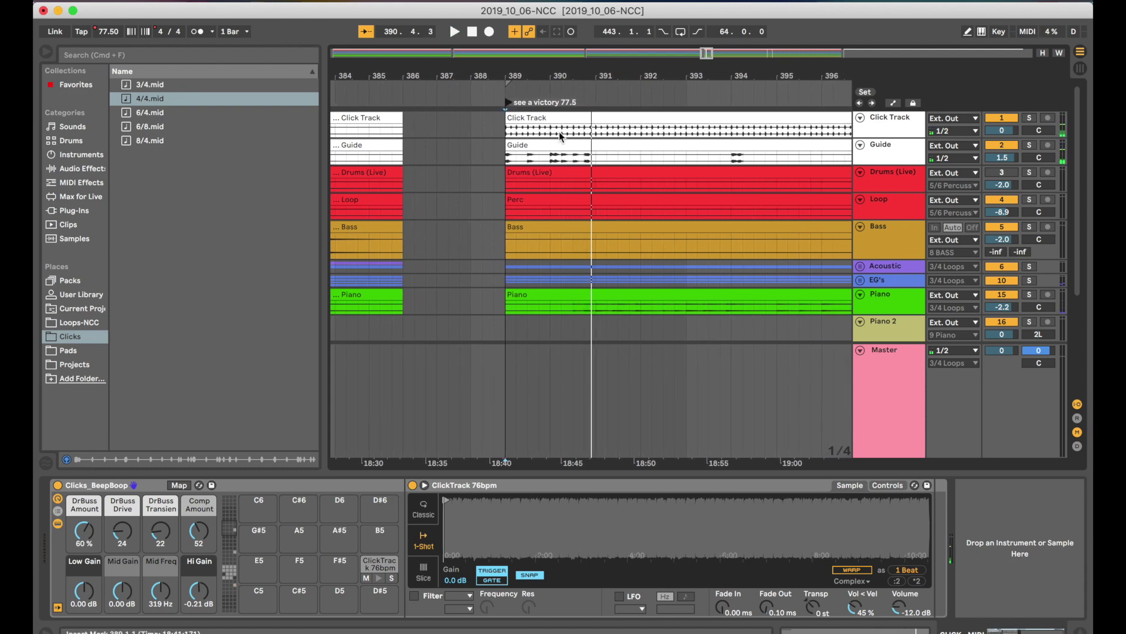
scroll(578, 138, up, 3)
scroll(560, 136, up, 2)
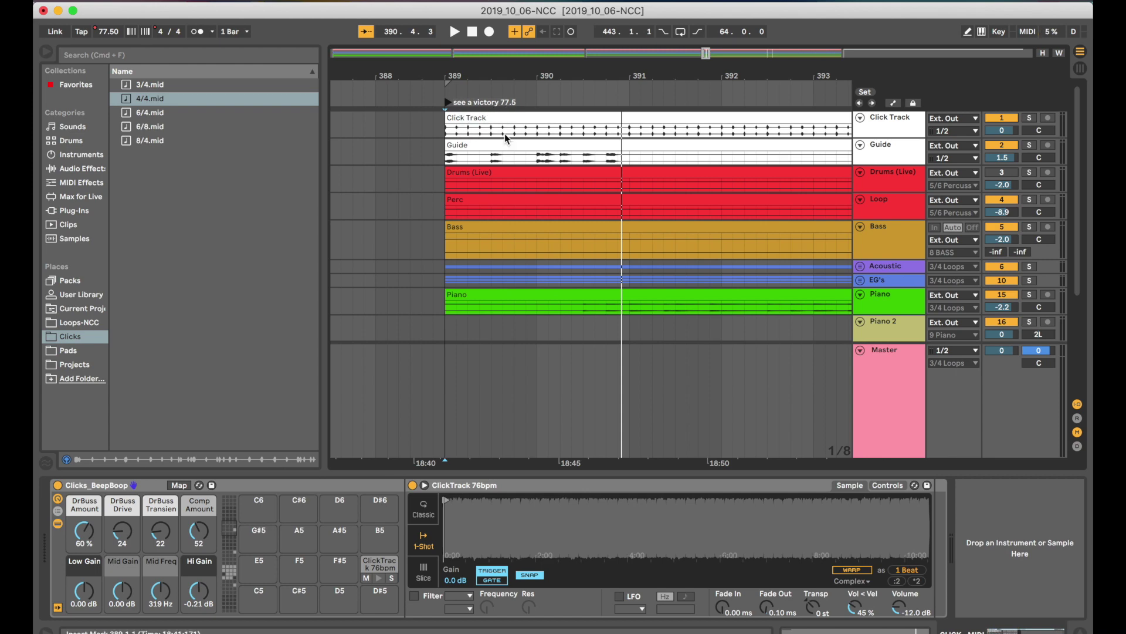
scroll(485, 262, down, 5)
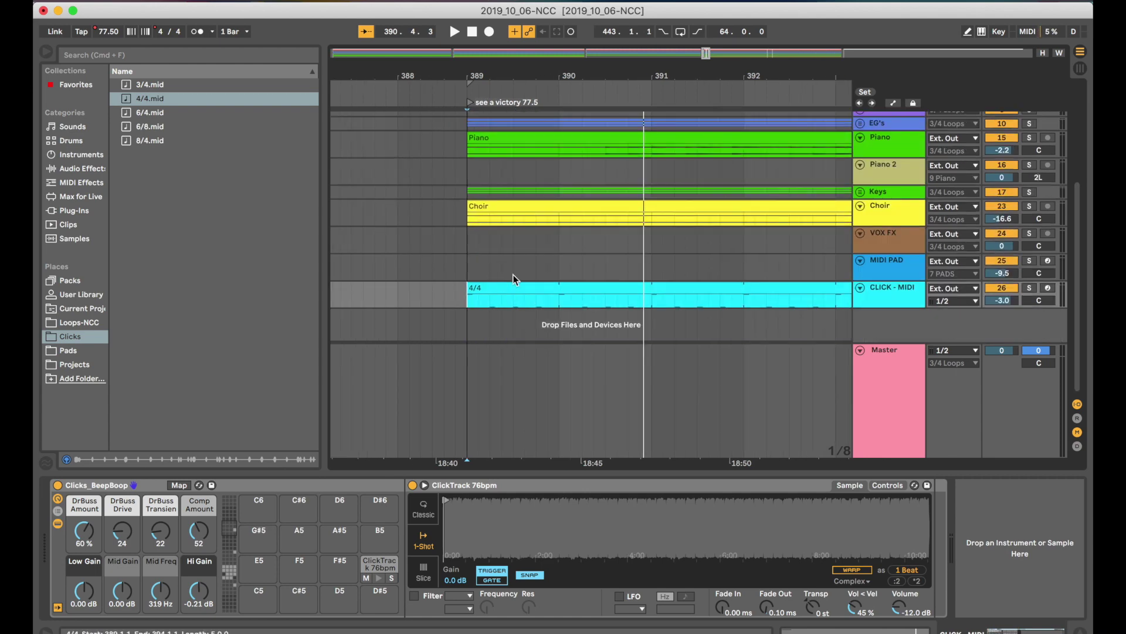
scroll(518, 274, up, 5)
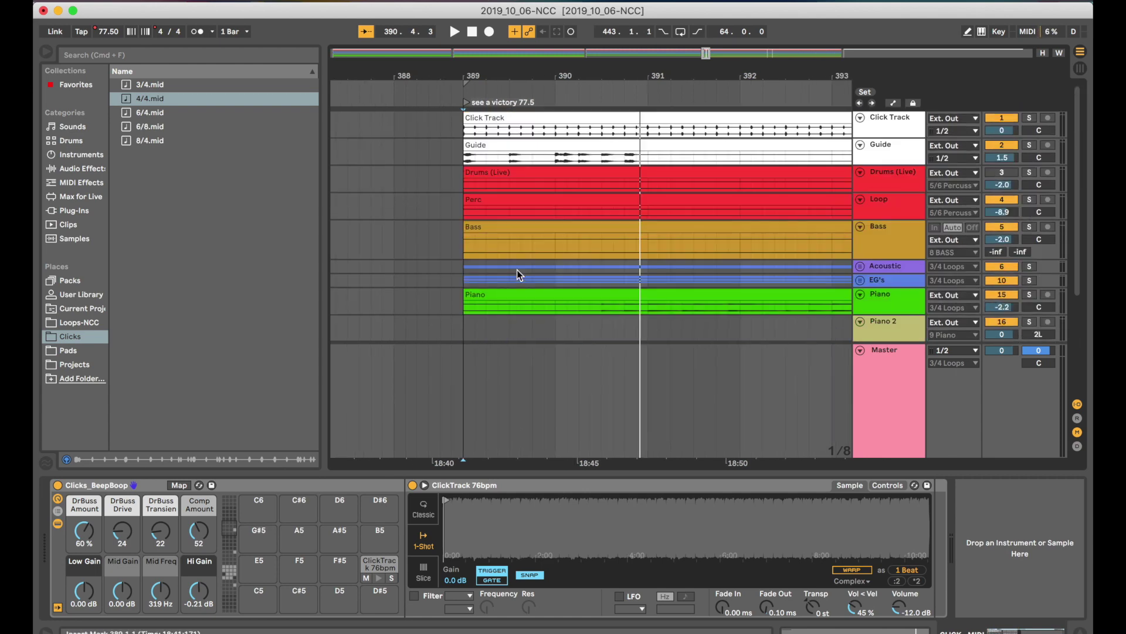
click(467, 104)
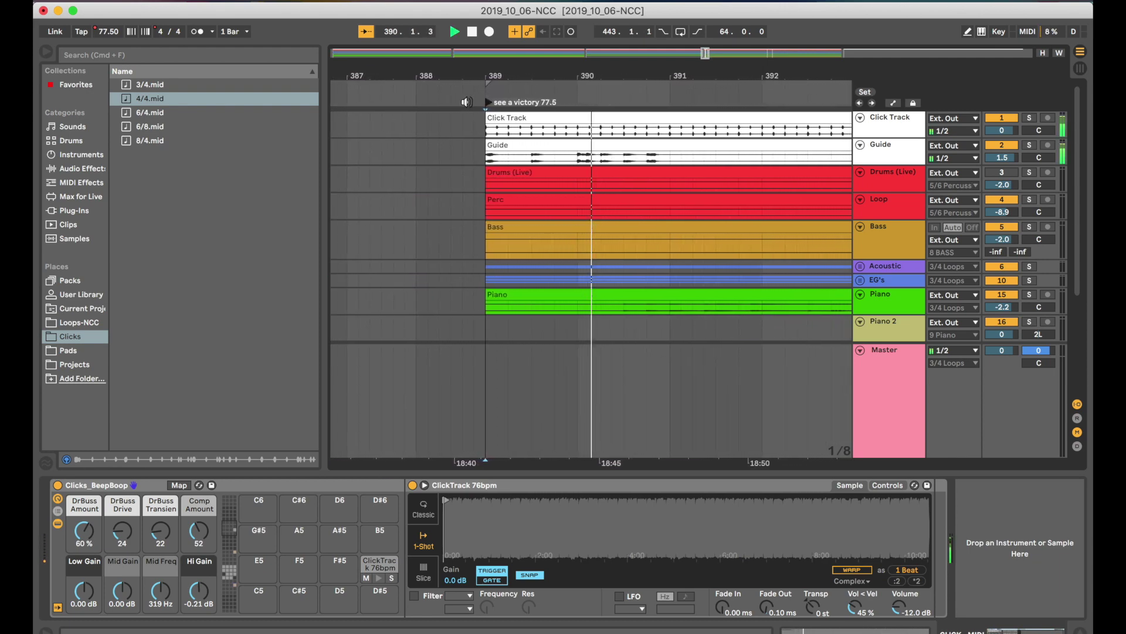
key(space)
scroll(767, 301, down, 5)
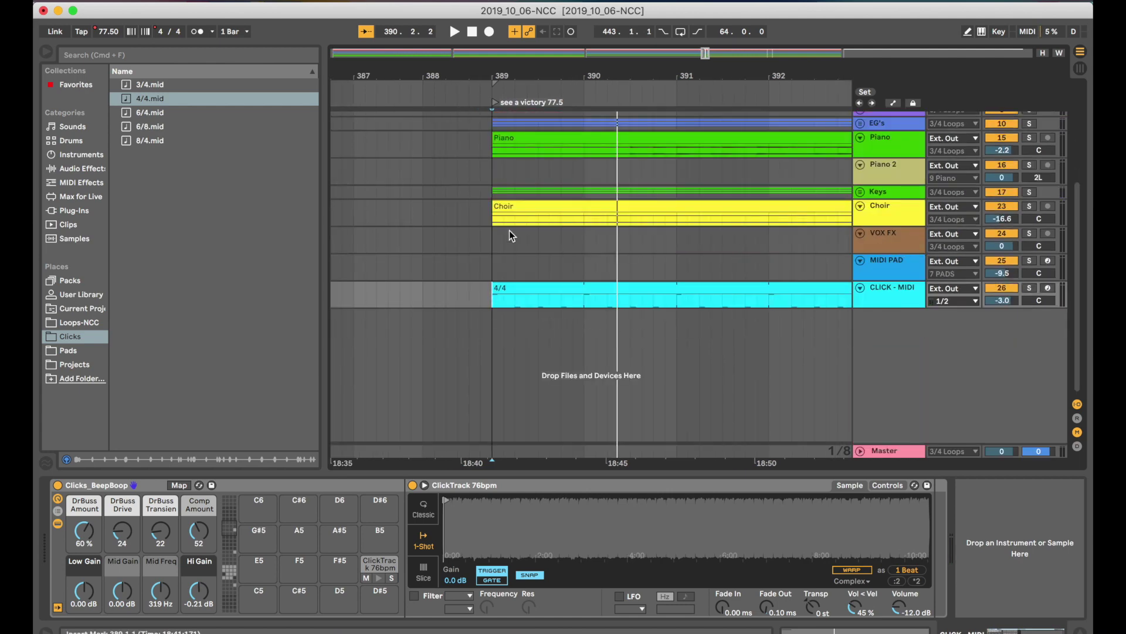
- Open the Pads folder listing KeyofA.mid through KeyofG.mid
click(83, 350)
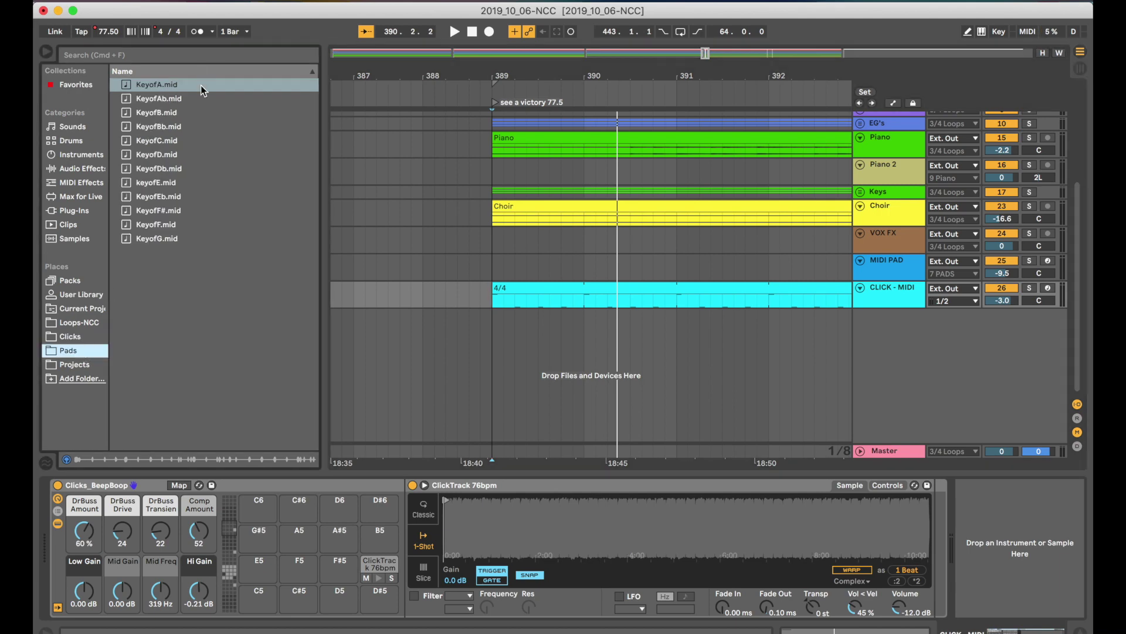
scroll(383, 231, up, 5)
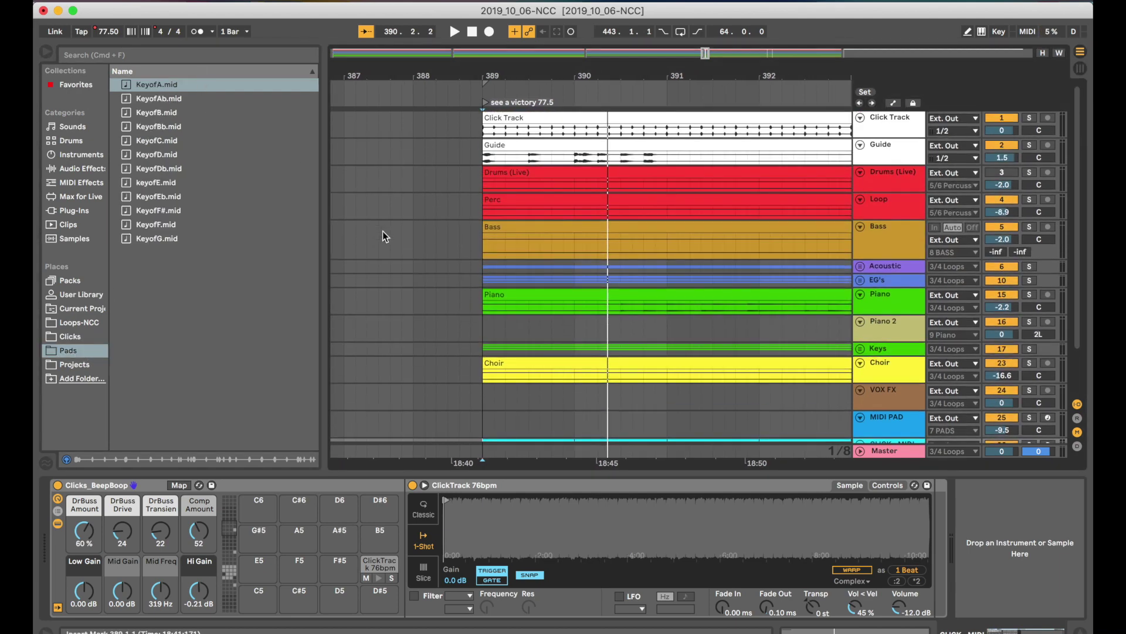
scroll(382, 231, right, 2)
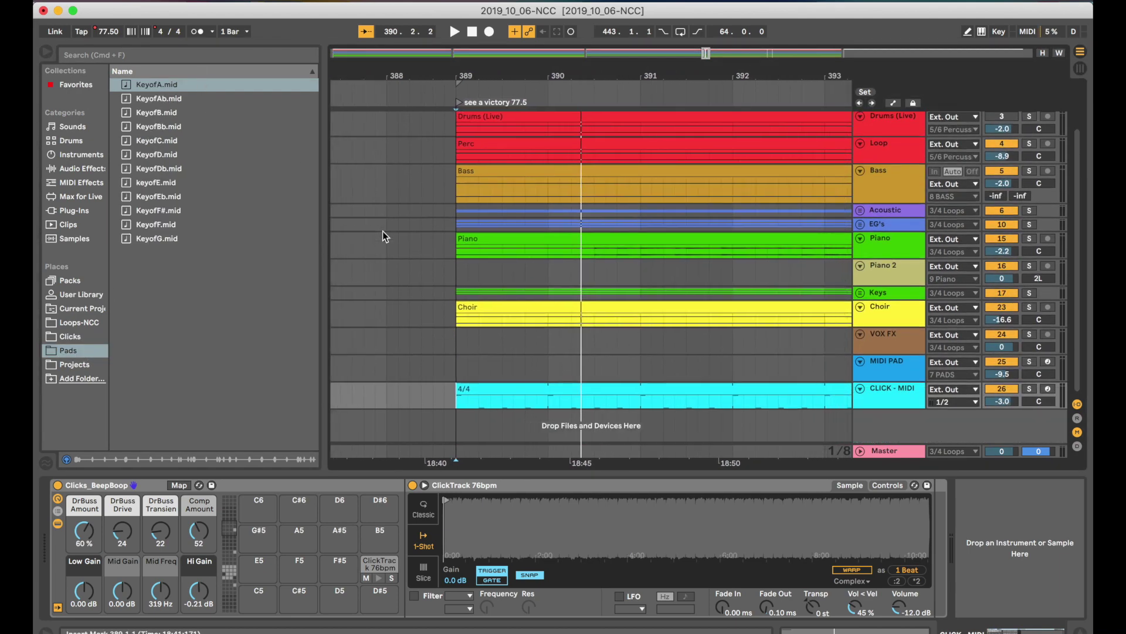
- Place KeyofBb.mid on MIDI PAD at bar 389 and set its input to 1/2
click(176, 127)
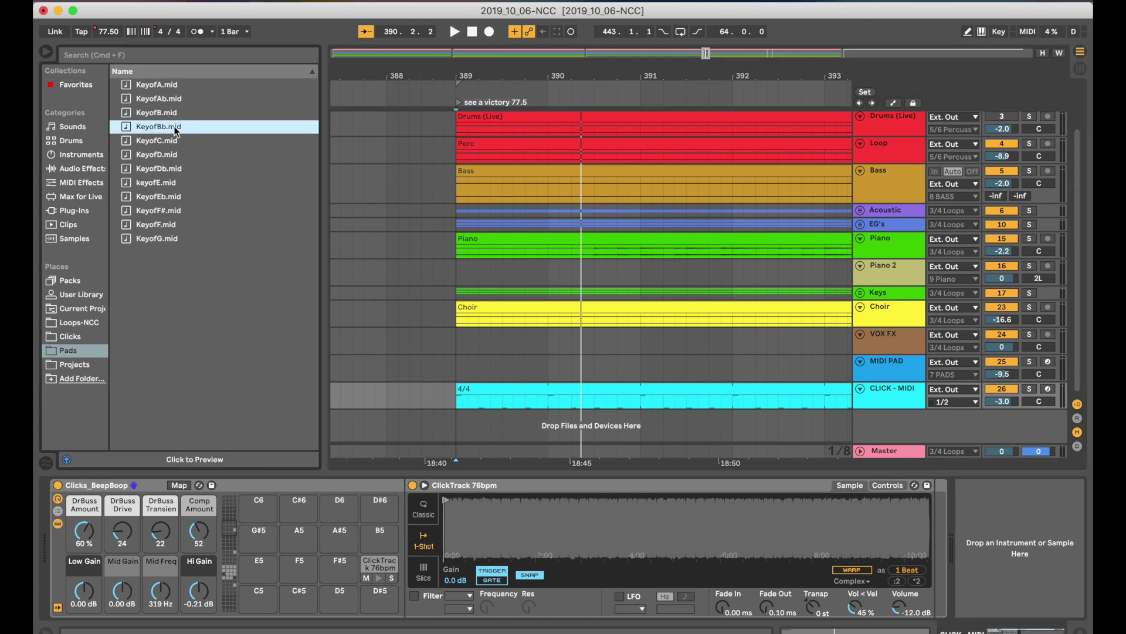
drag(157, 126, 466, 370)
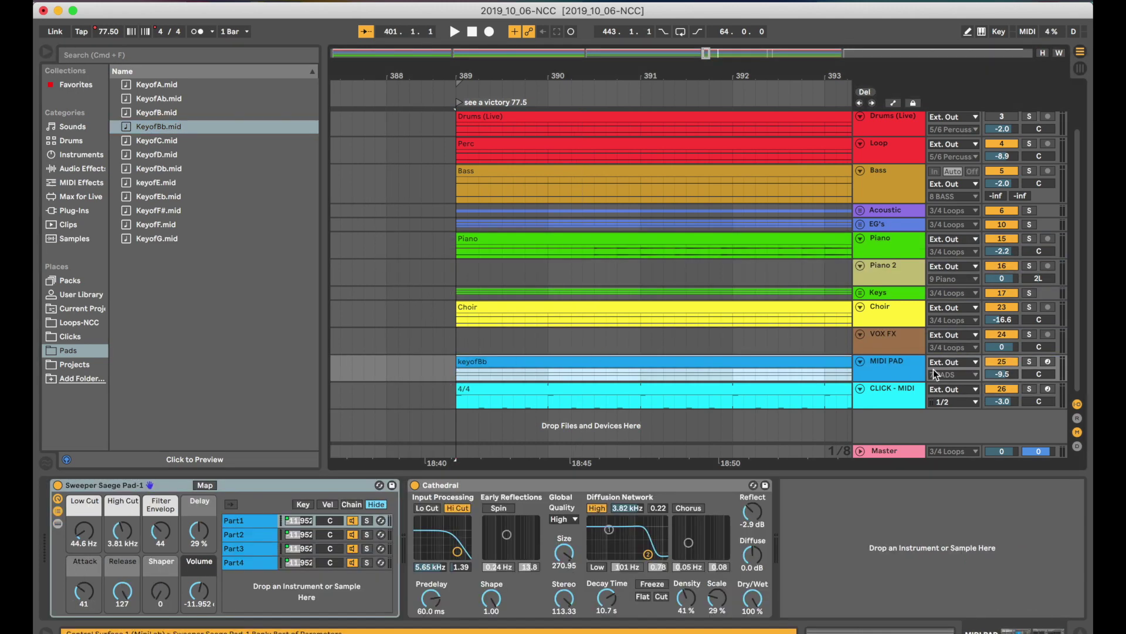
click(954, 374)
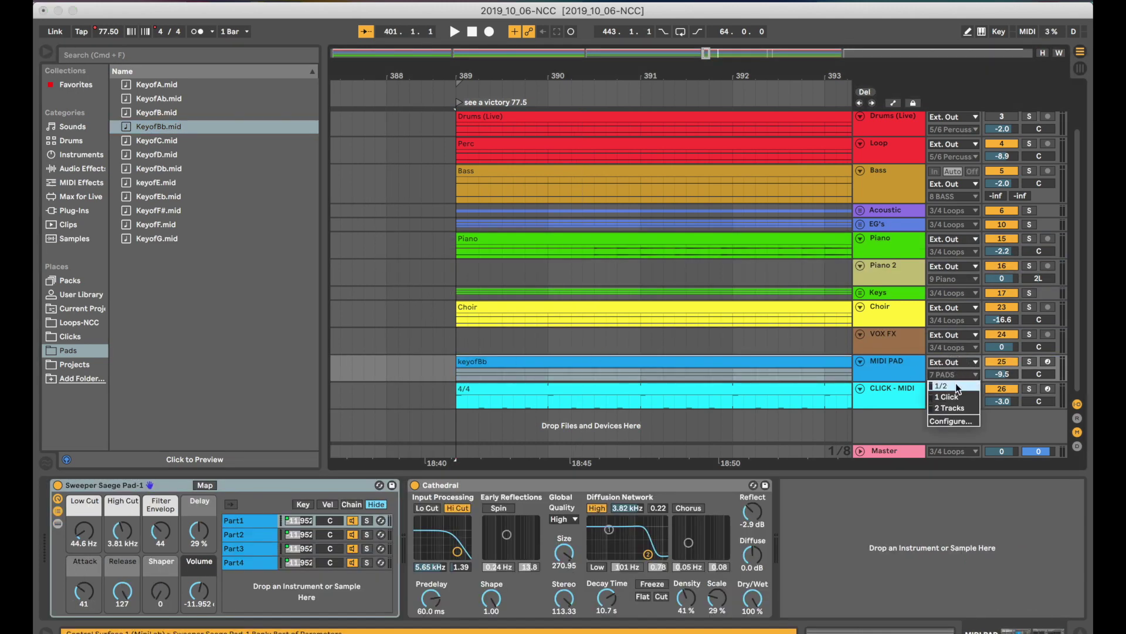
click(956, 388)
- Solo MIDI PAD, play it, lower the Cathedral reverb's Hi Cut, and show the clip's notes
click(1030, 362)
key(space)
key(XF86AudioRaiseVolume)
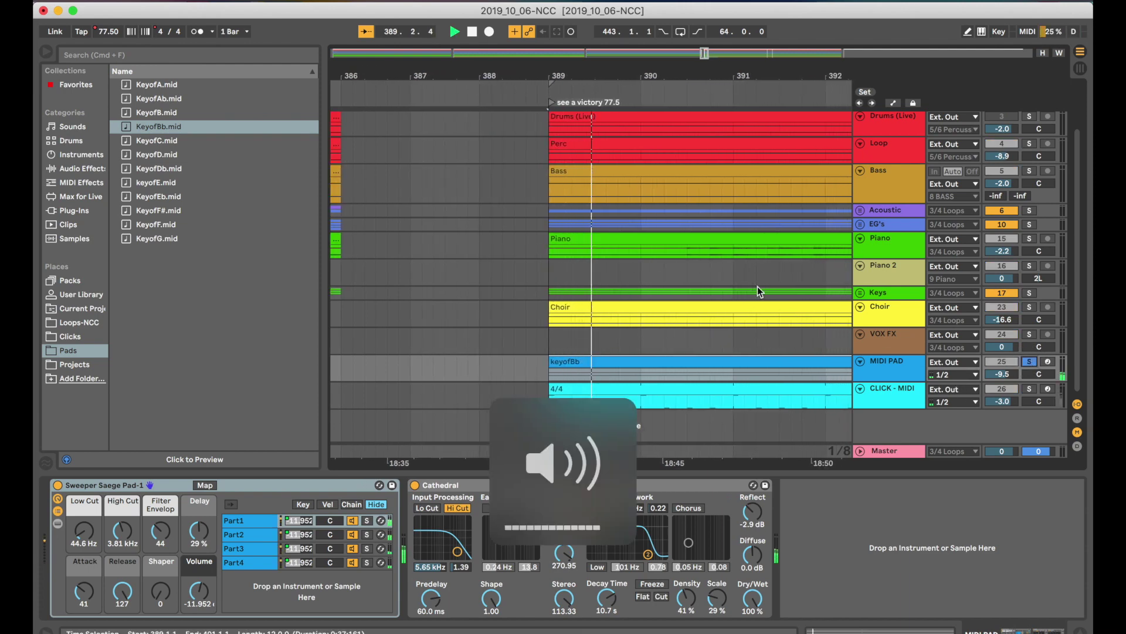
key(minus)
key(minus)
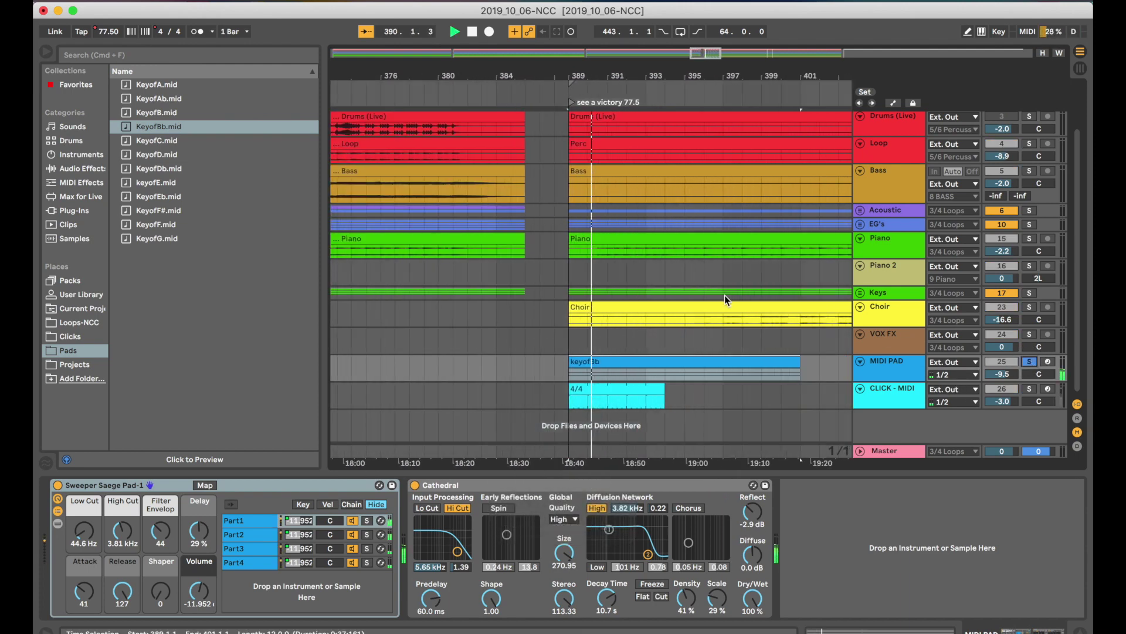
key(minus)
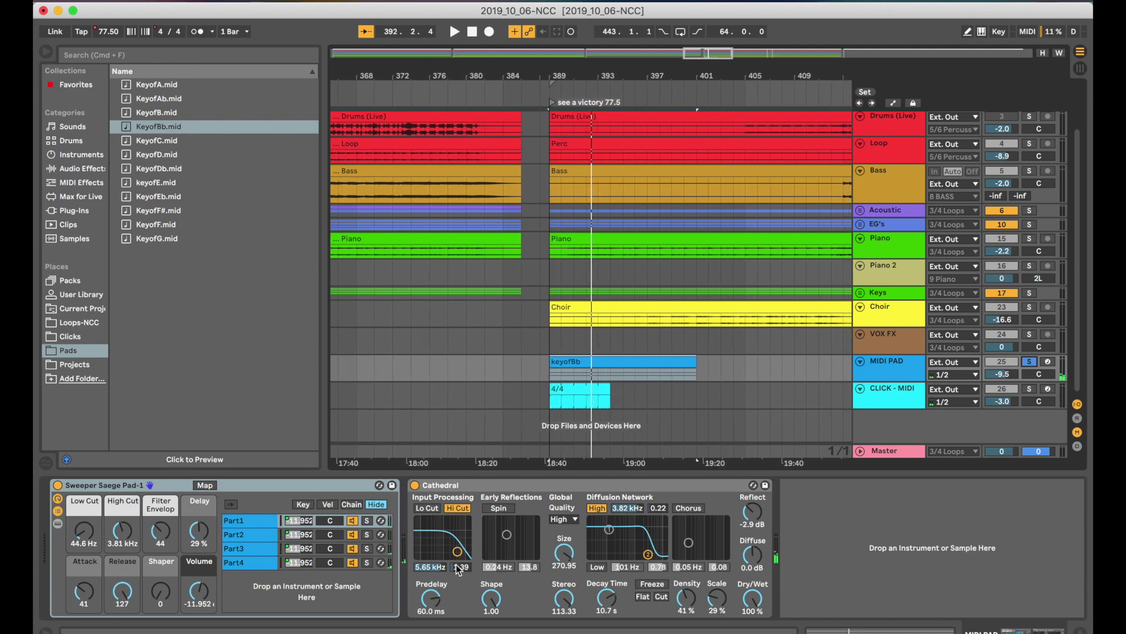
drag(457, 551, 455, 554)
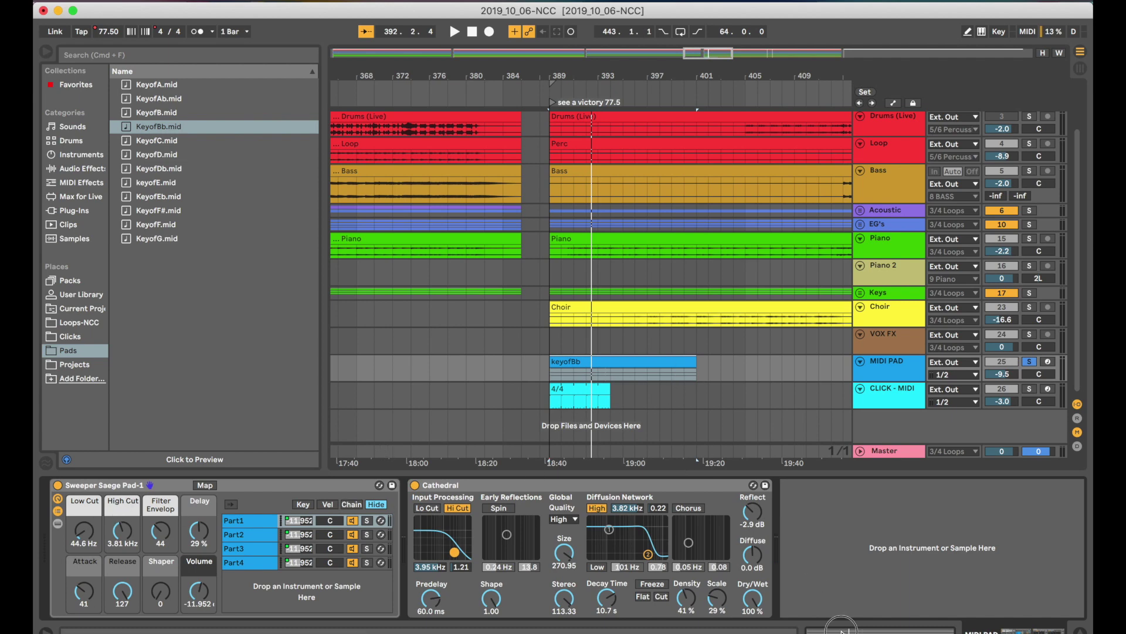
key(shift+Tab)
- Drag the keyofBb clip's end out to bar 411, check Session view, and zoom in at bar 389
scroll(545, 561, up, 2)
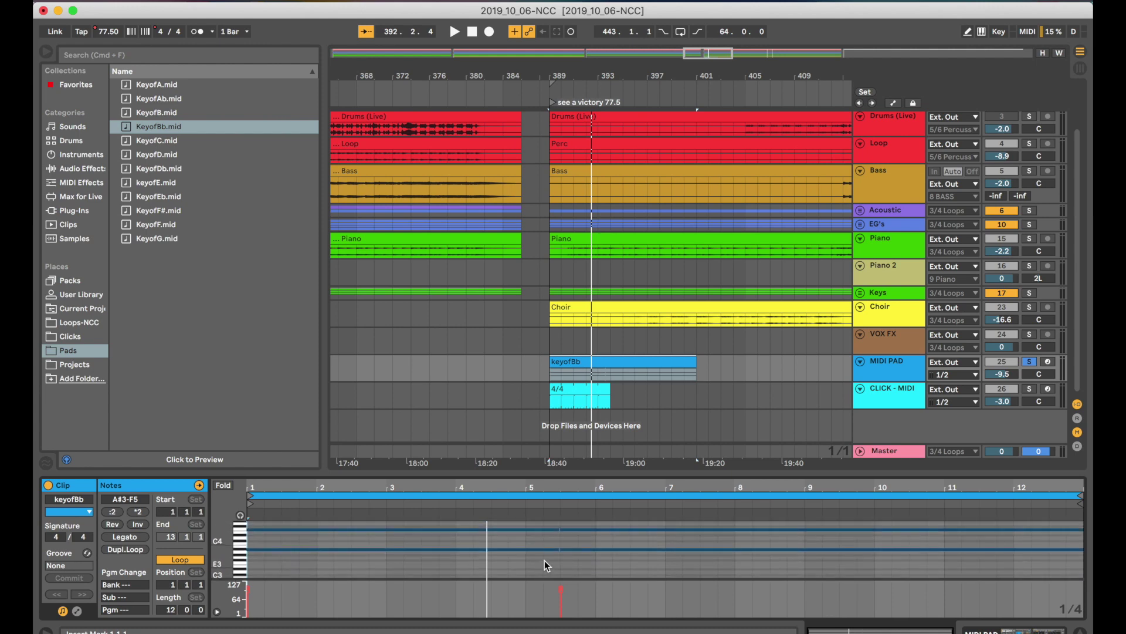
scroll(435, 537, down, 3)
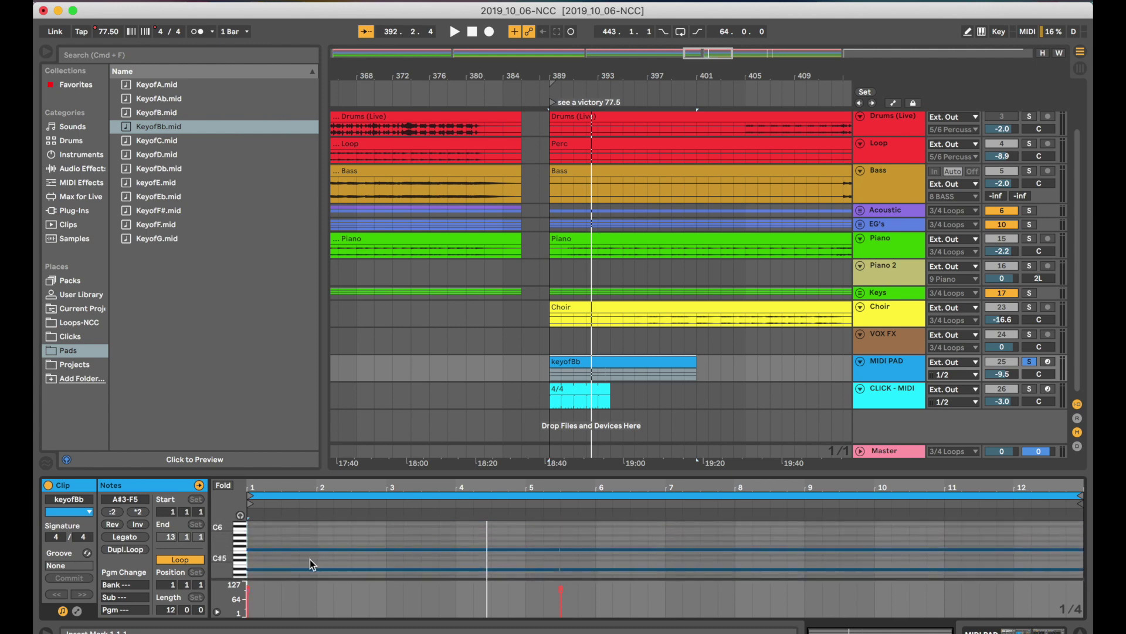
scroll(309, 558, down, 3)
scroll(310, 558, up, 3)
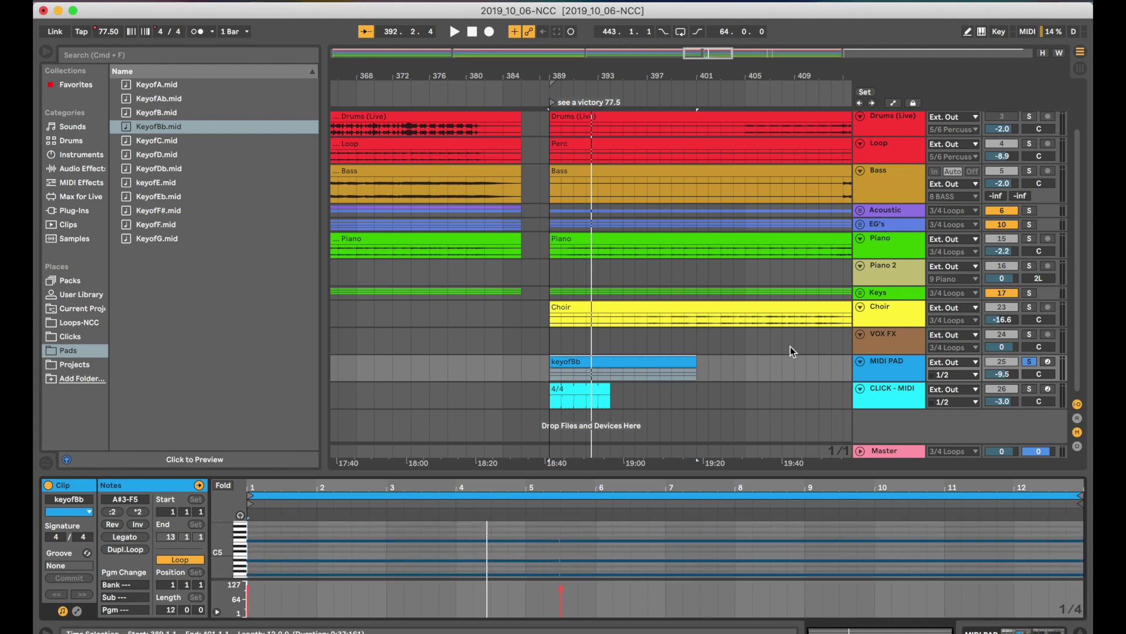
drag(697, 359, 816, 356)
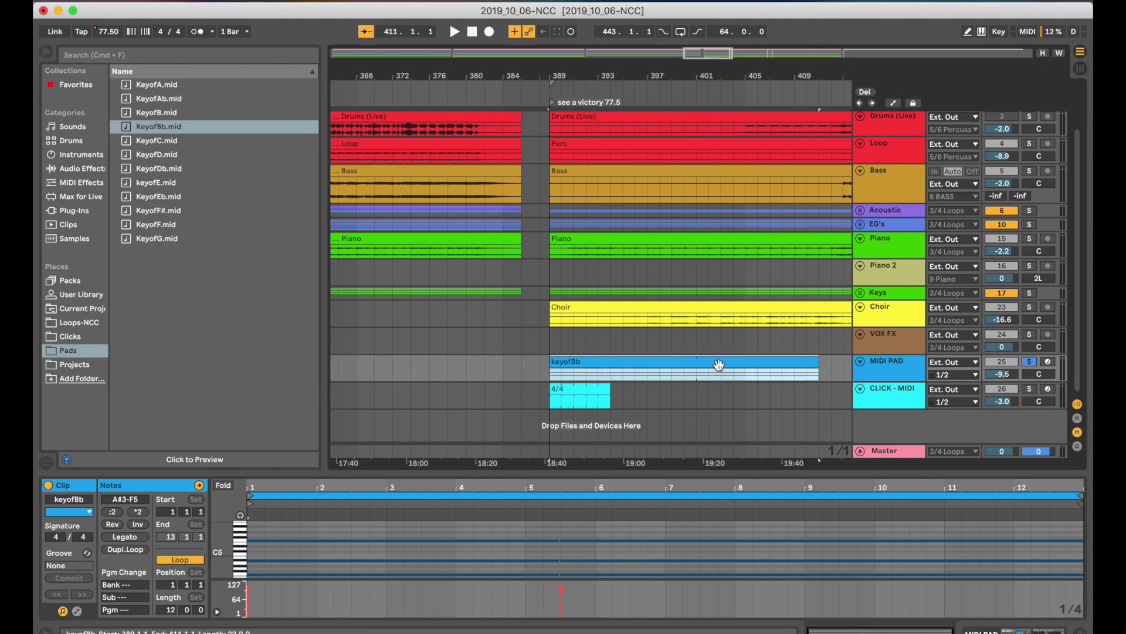
key(Tab)
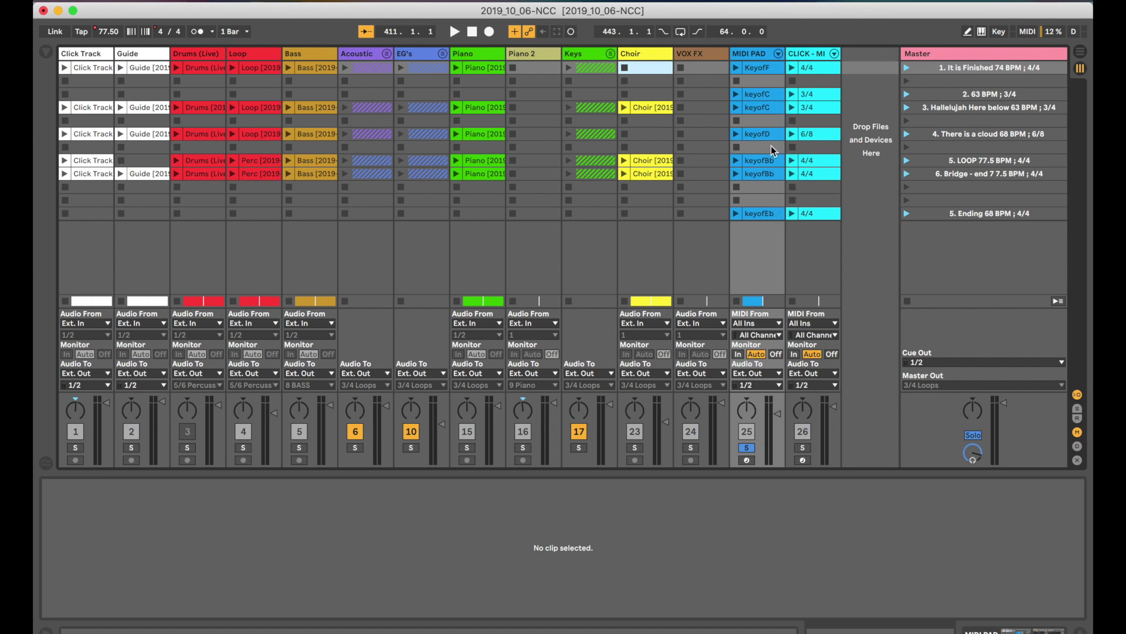
key(Tab)
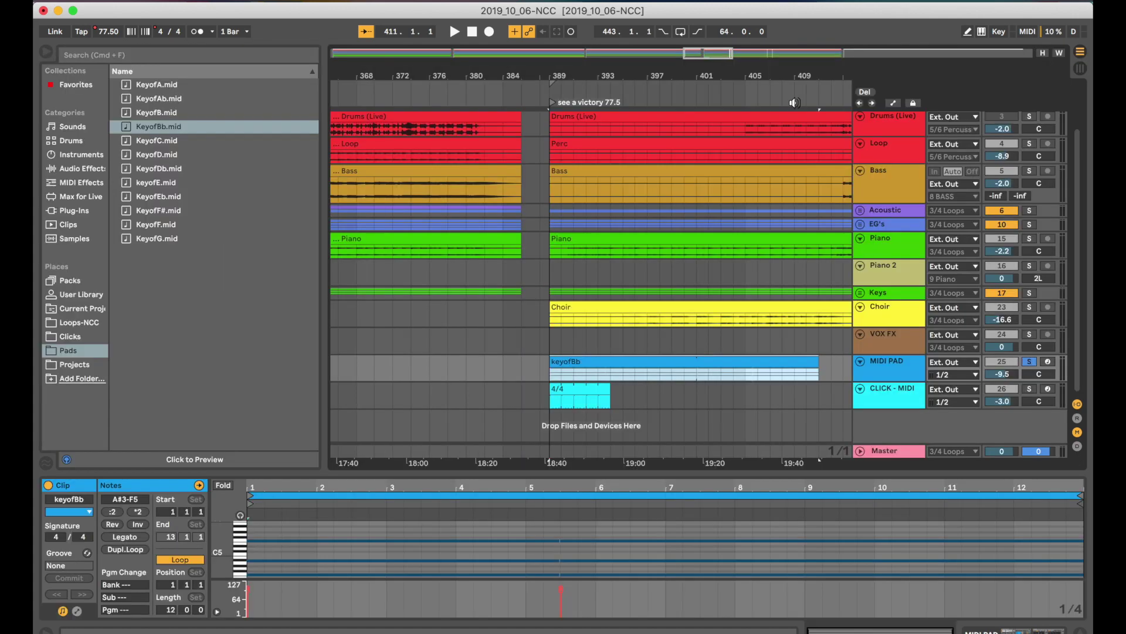
drag(719, 55, 717, 82)
- Turn off MIDI PAD's solo and open Loops-NCC to the Ain't No Grave MultiTracks folder
scroll(639, 167, up, 2)
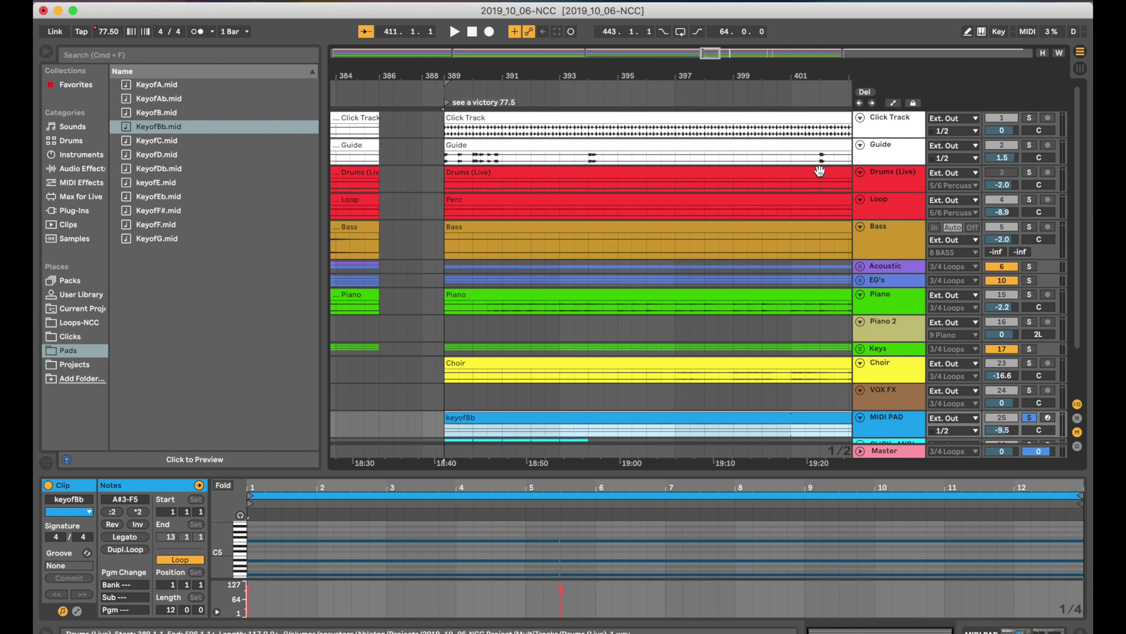
scroll(824, 282, down, 2)
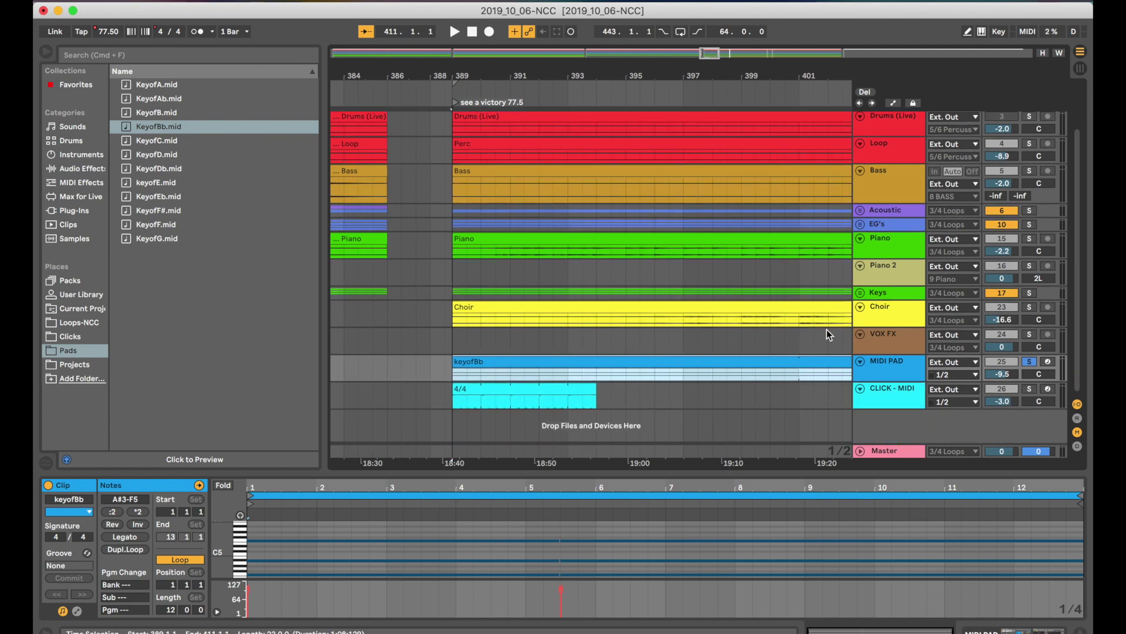
scroll(536, 170, up, 2)
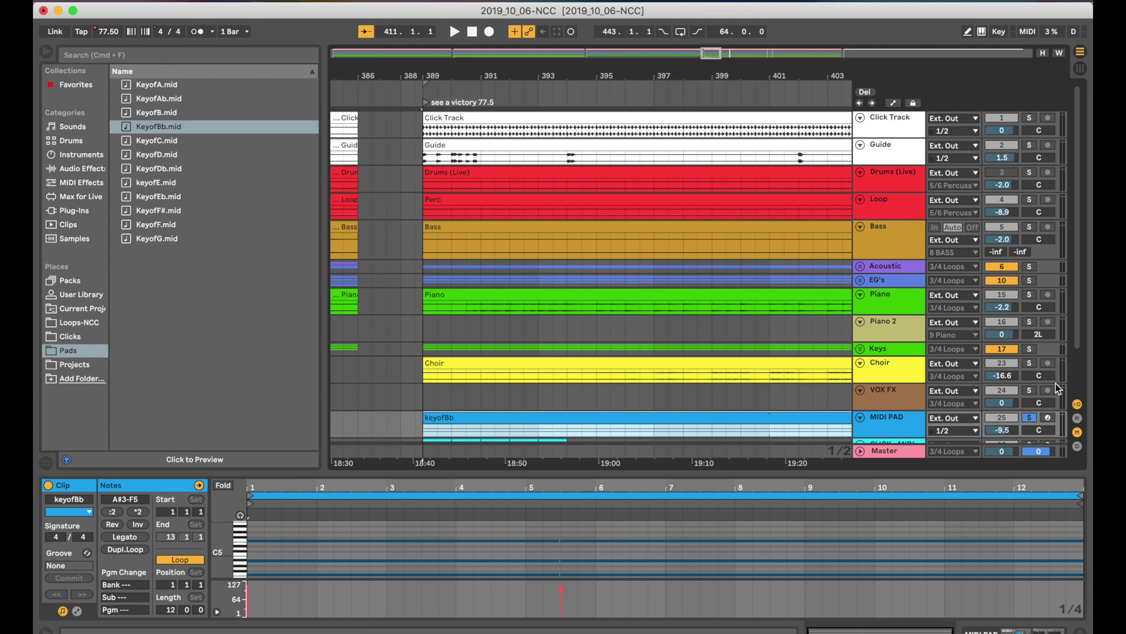
click(1029, 417)
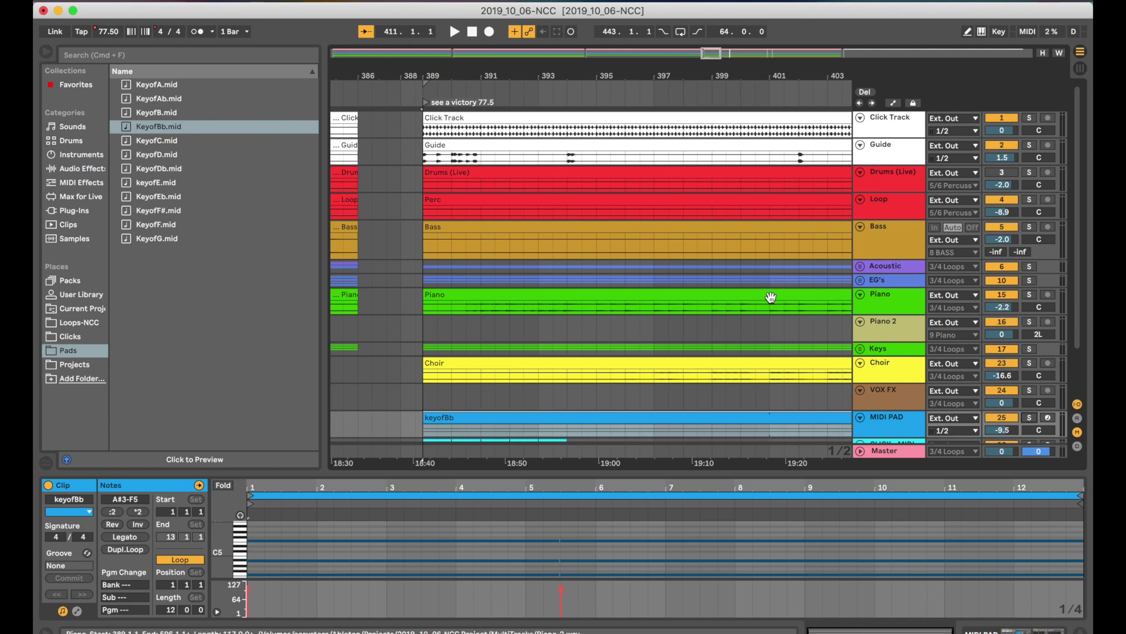
scroll(768, 297, down, 3)
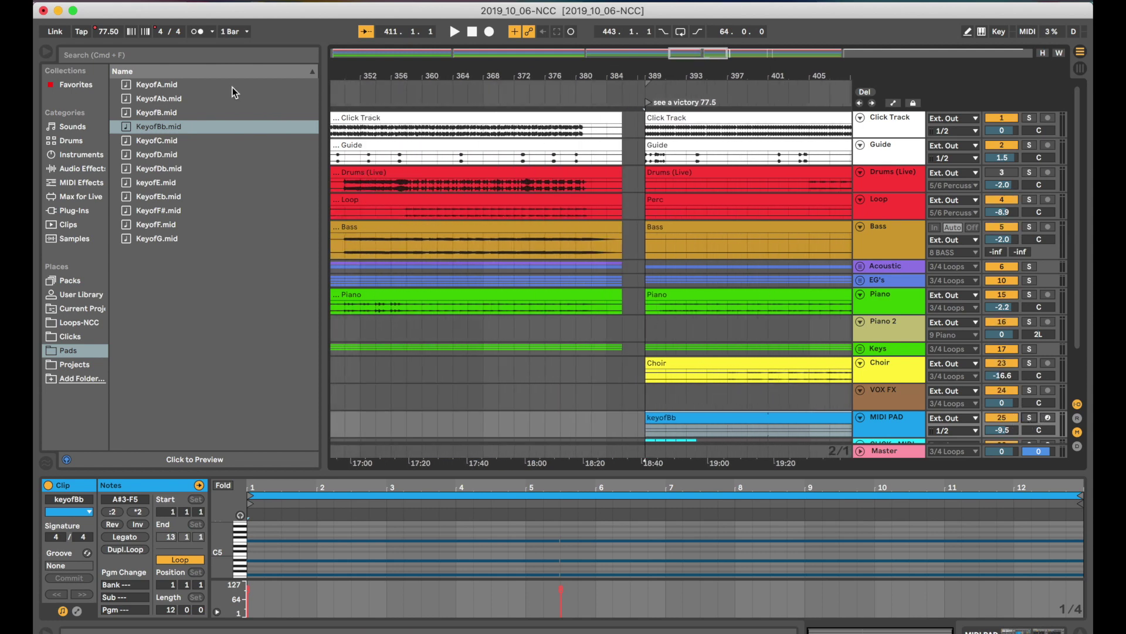
click(79, 324)
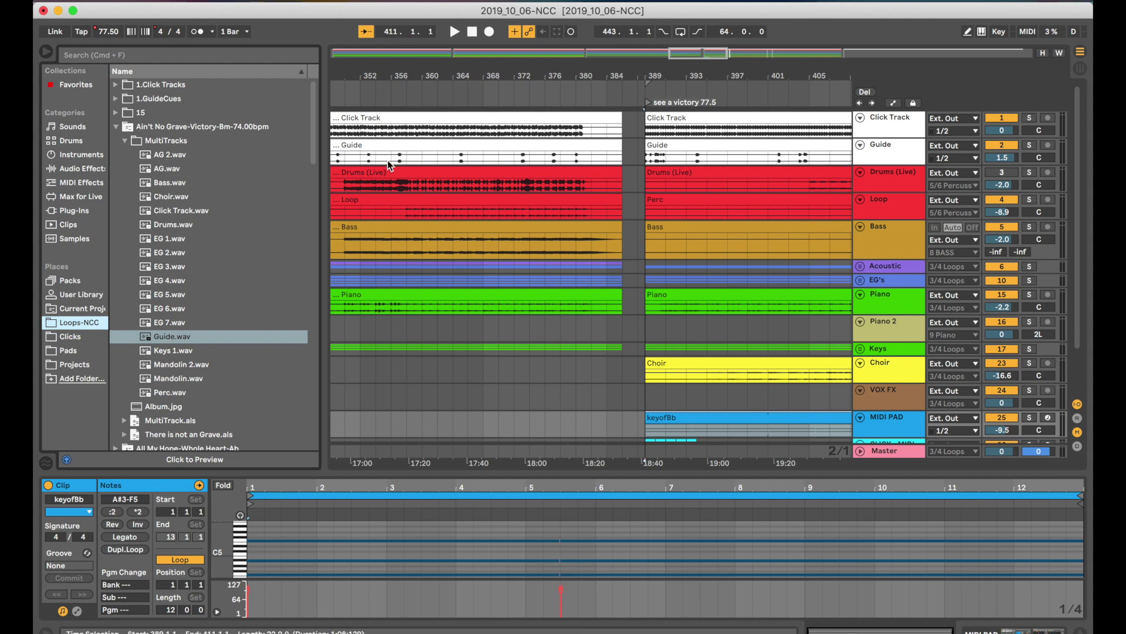
click(124, 141)
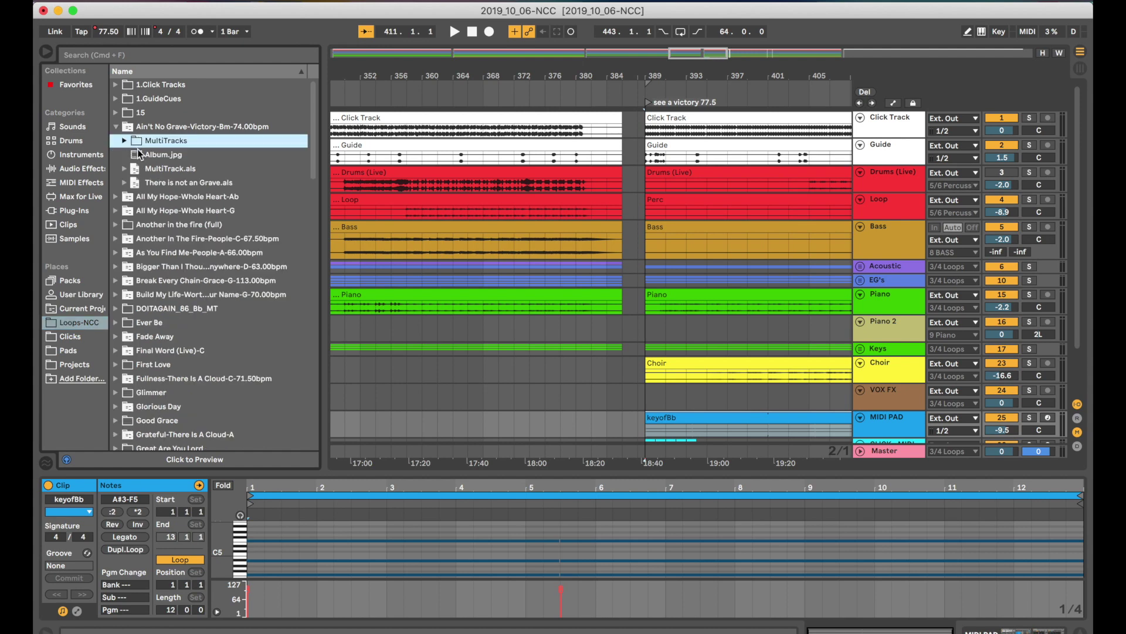
click(116, 127)
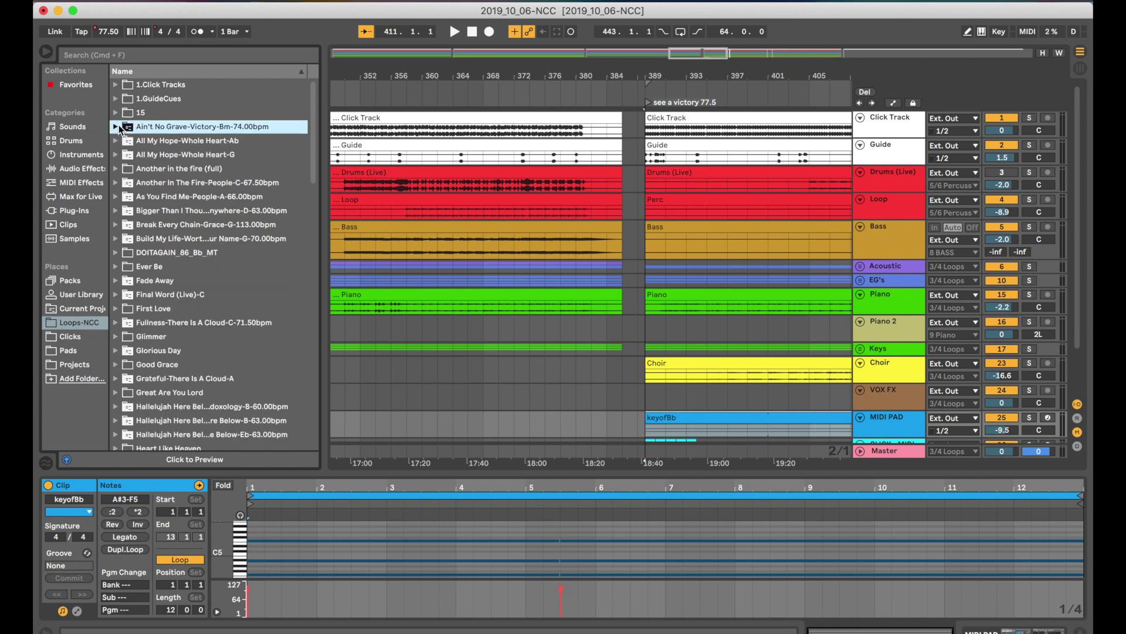
click(117, 127)
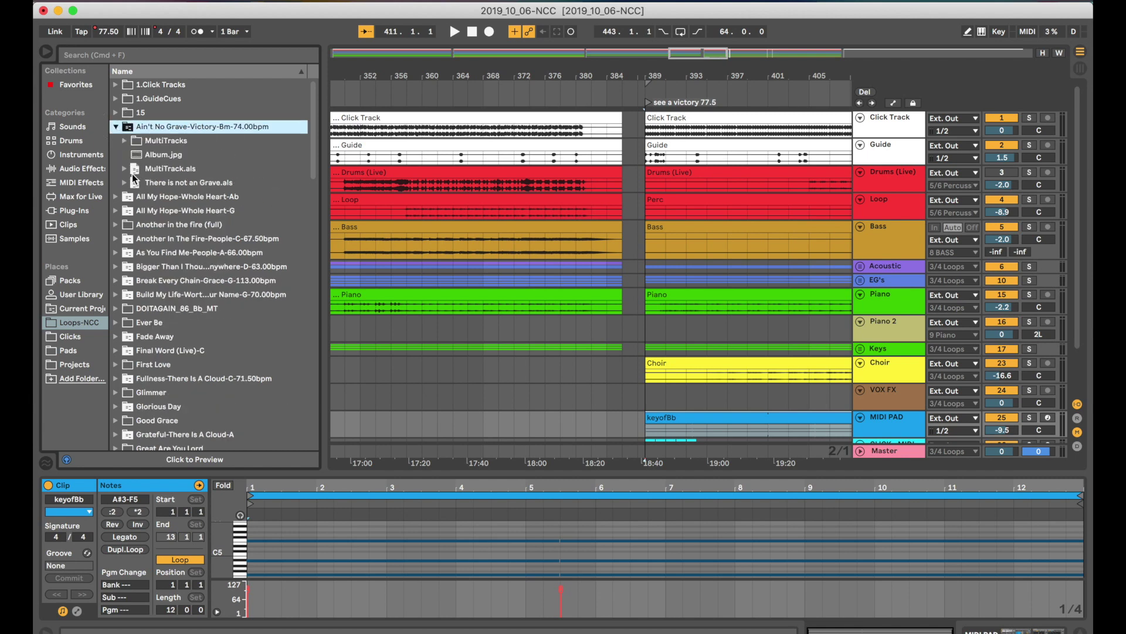
click(124, 182)
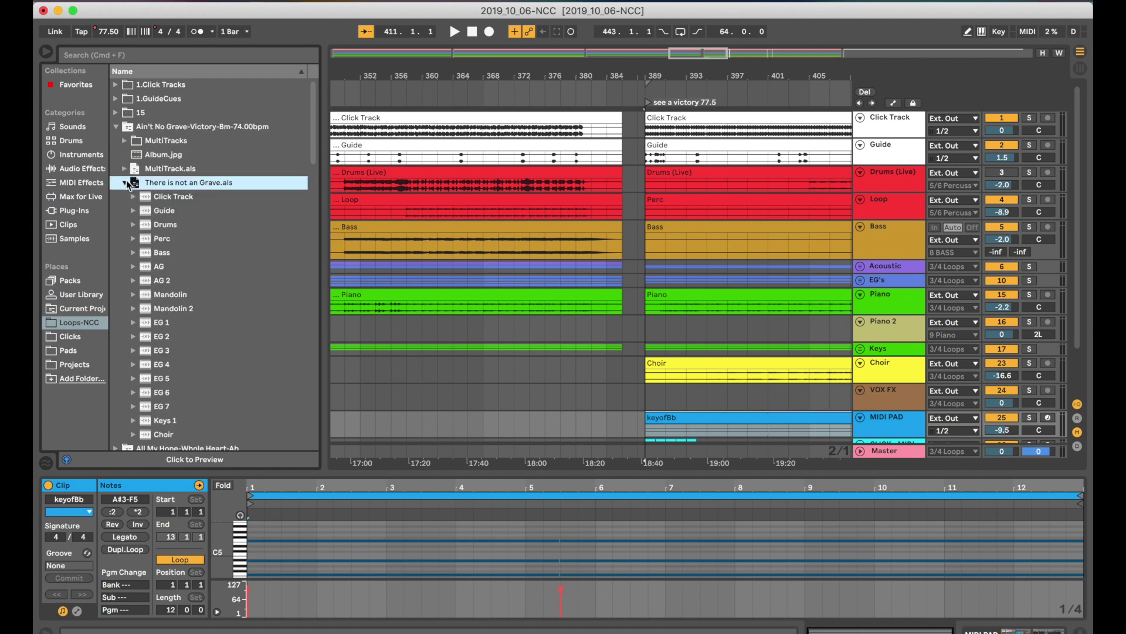
click(125, 182)
click(124, 169)
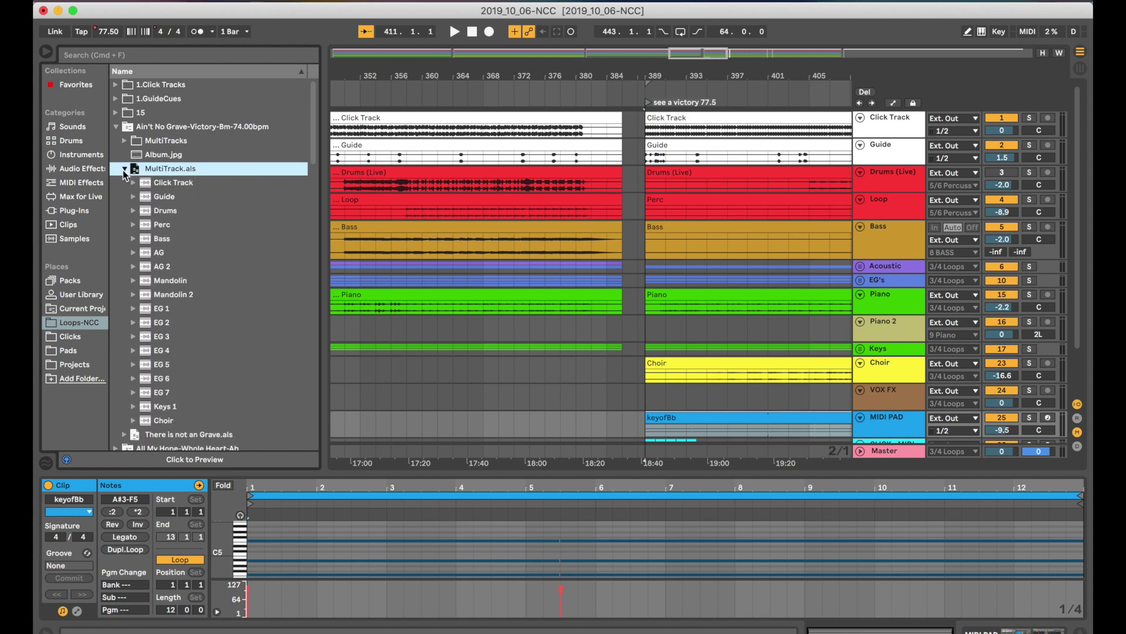
click(124, 170)
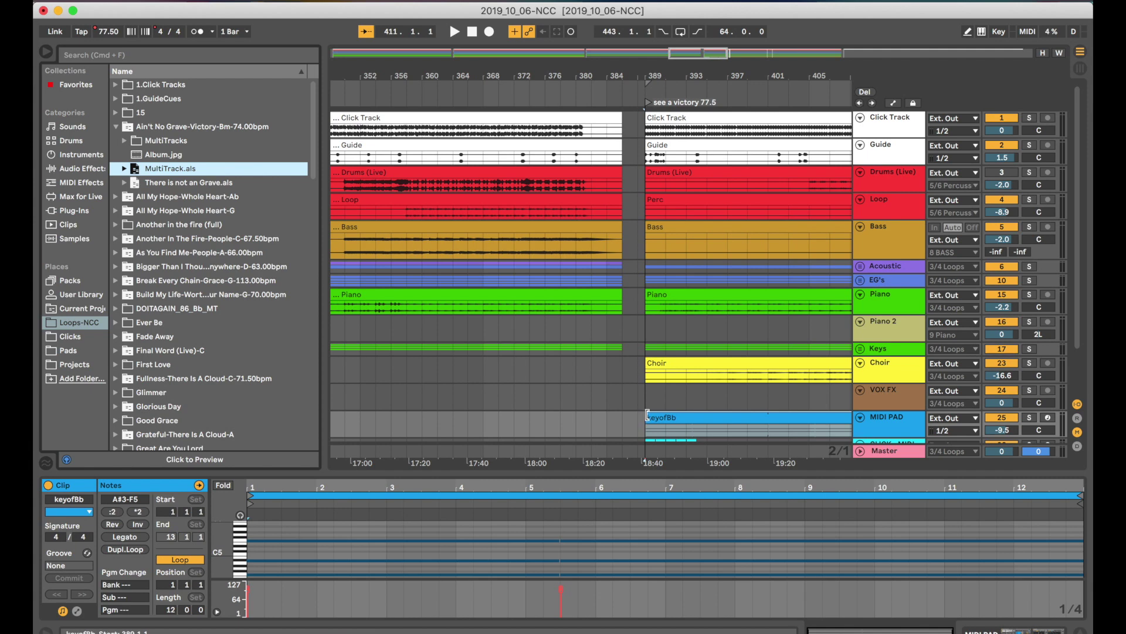
scroll(644, 412, down, 2)
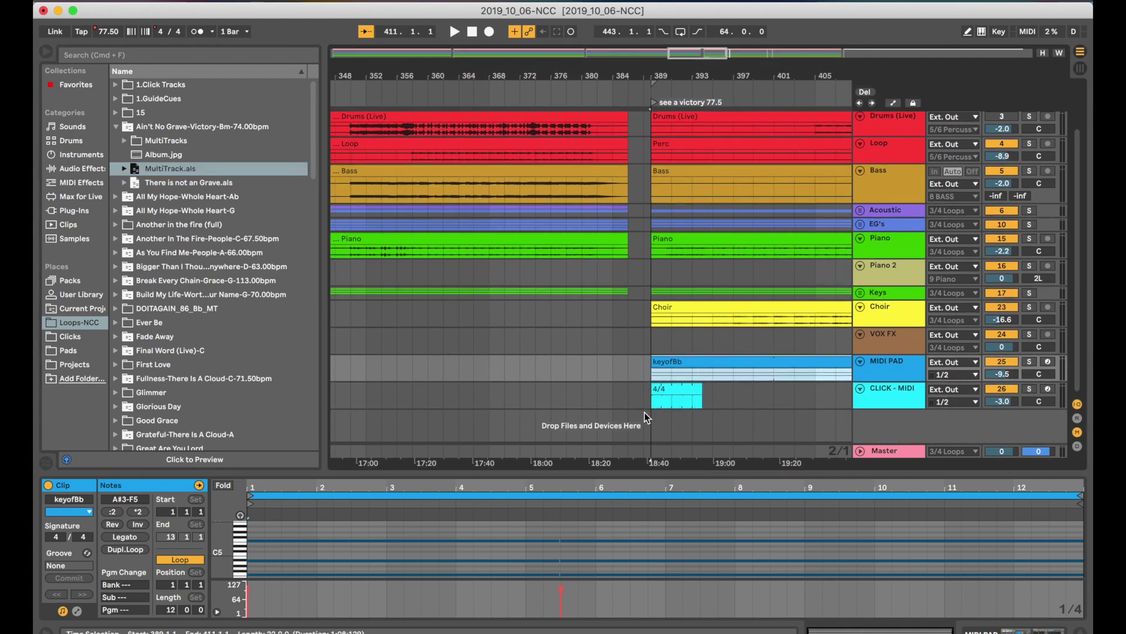
scroll(644, 411, left, 1)
scroll(644, 411, up, 2)
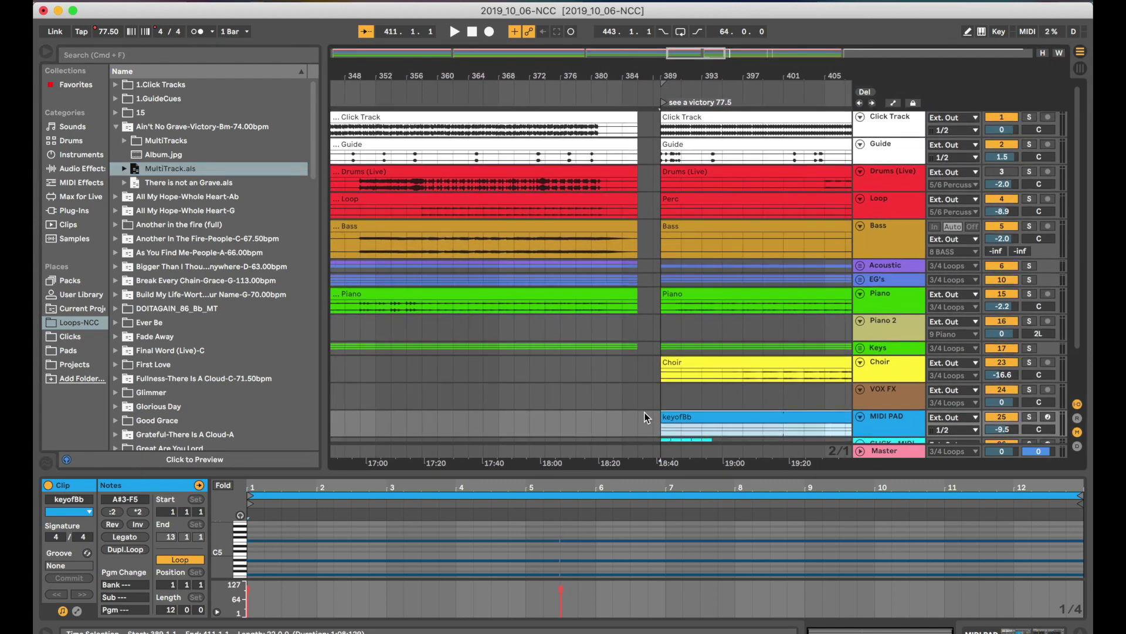
scroll(644, 412, down, 2)
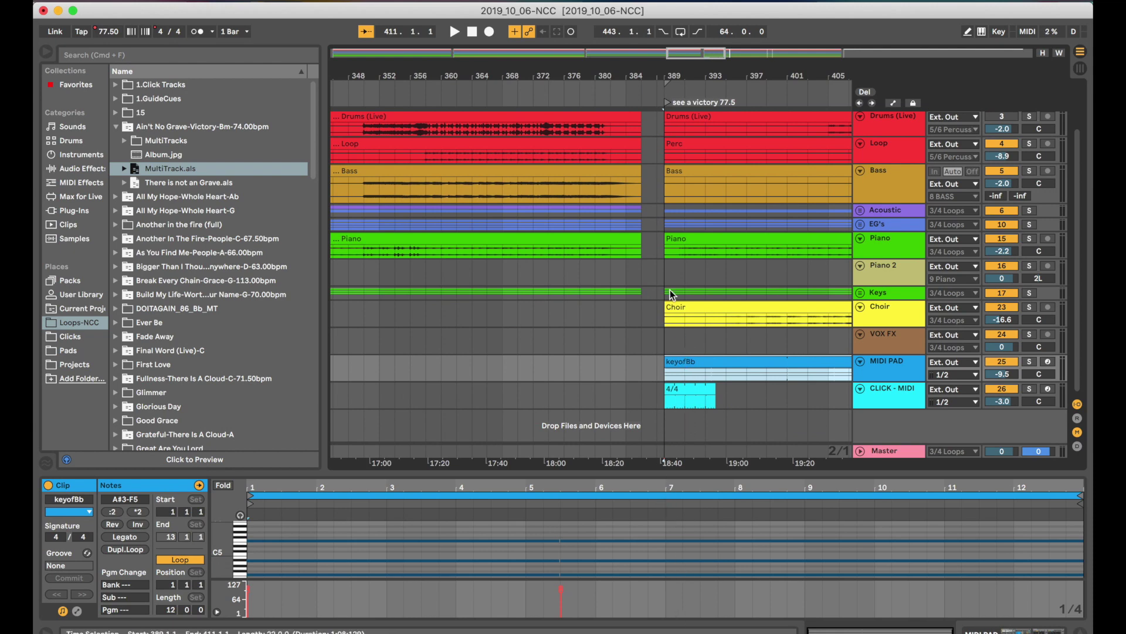
- Zoom out to fit 'it is finishe 74' through 'Ain't no grave', comparing with Session view
key(minus)
key(minus)
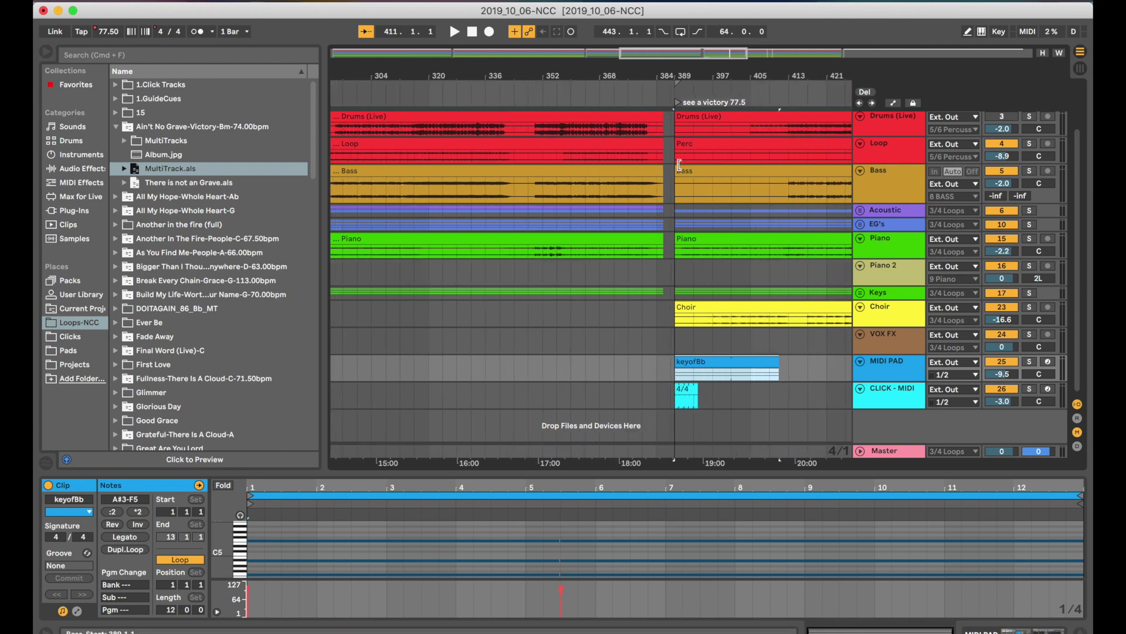
key(minus)
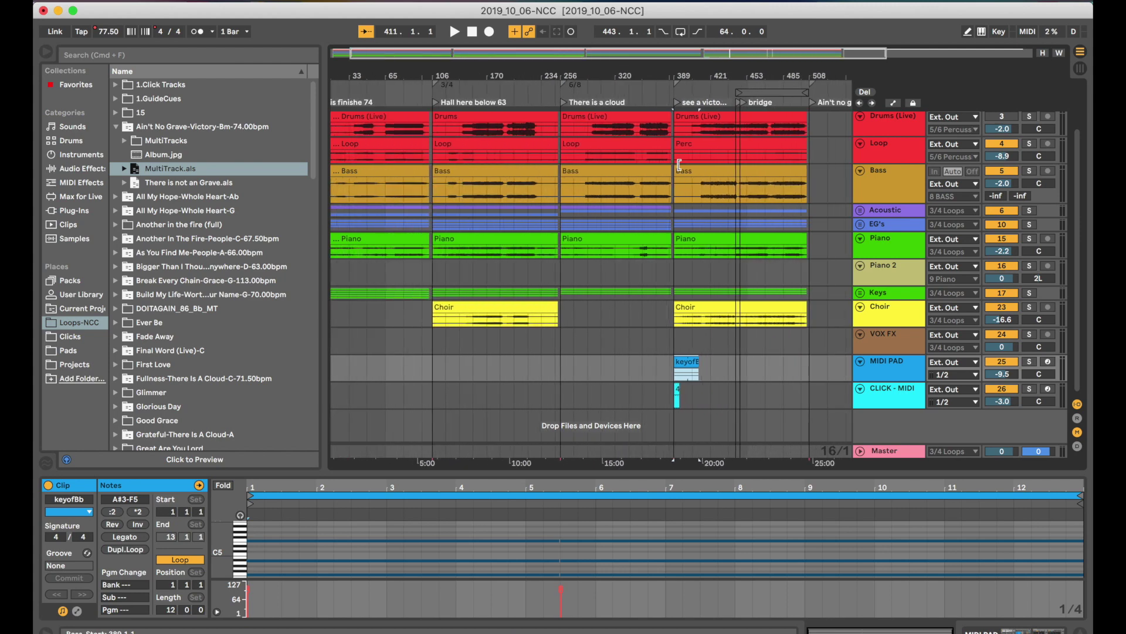
key(minus)
key(Tab)
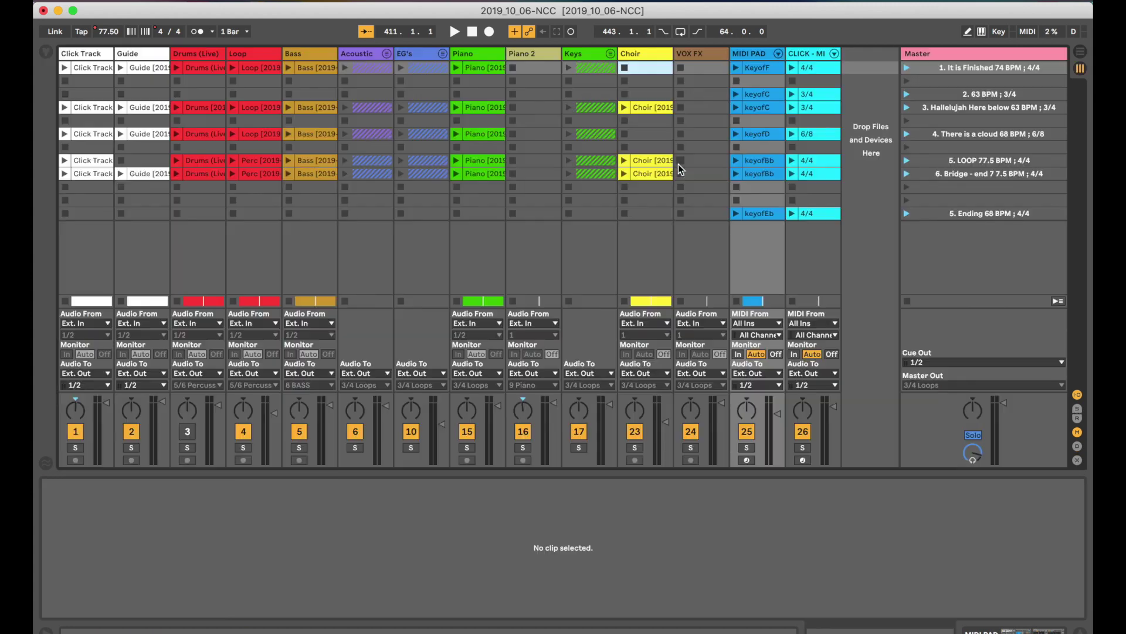
key(Tab)
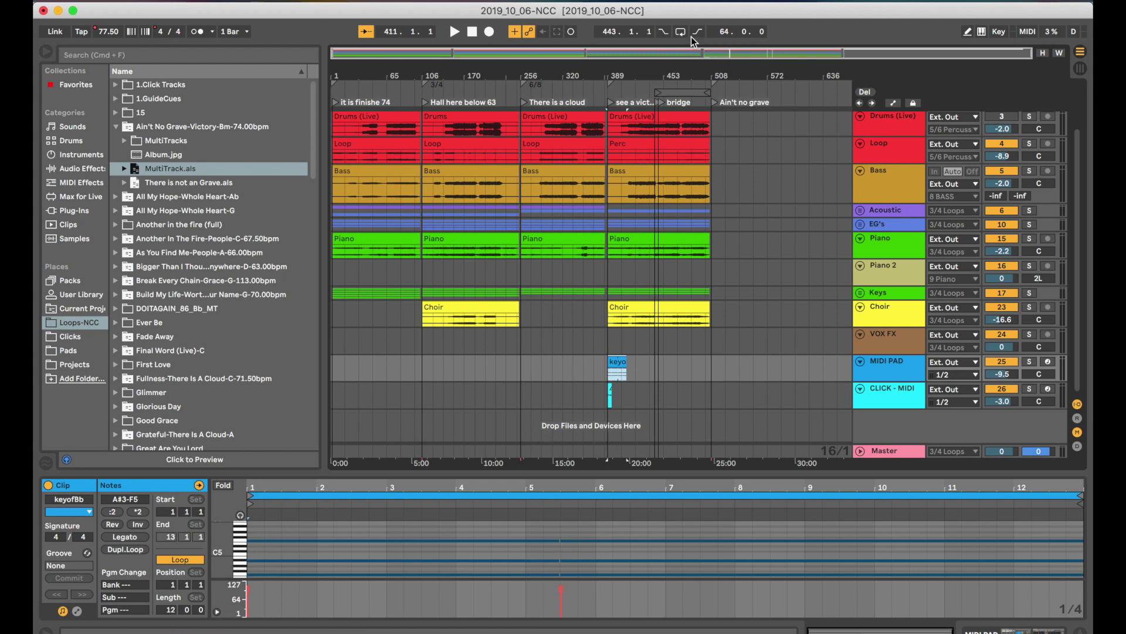
scroll(669, 146, up, 3)
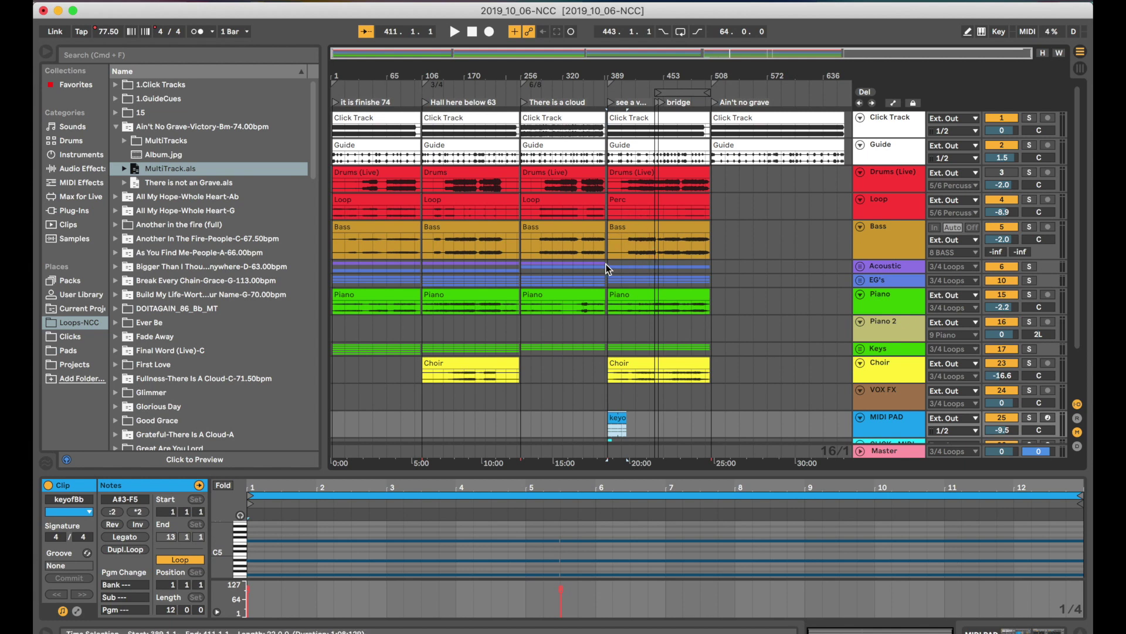
scroll(613, 333, down, 3)
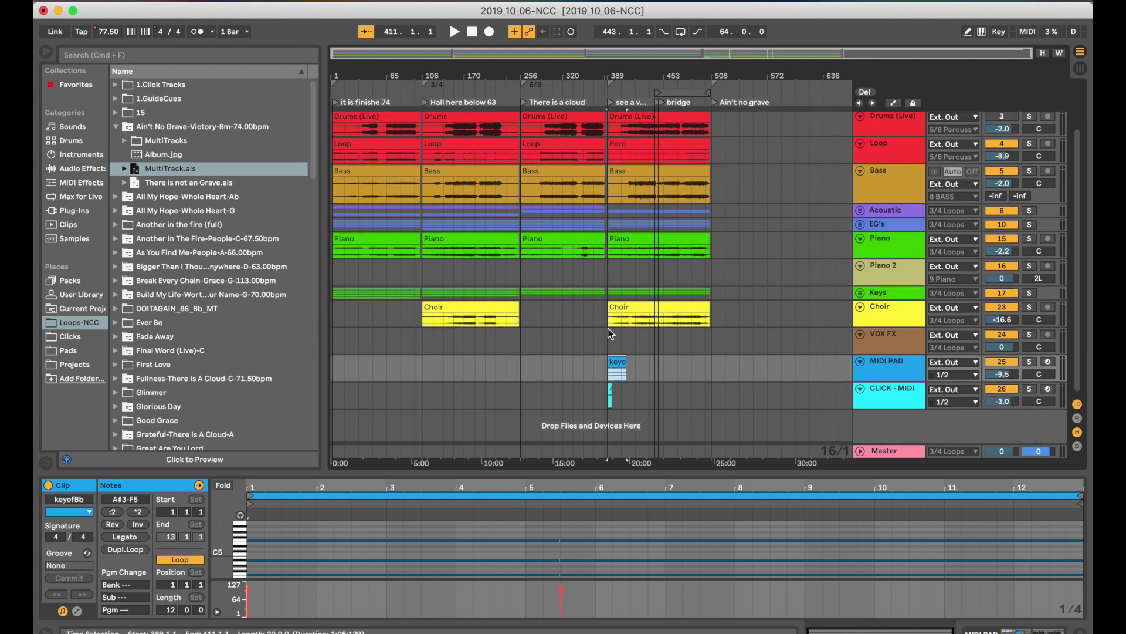
scroll(608, 328, up, 3)
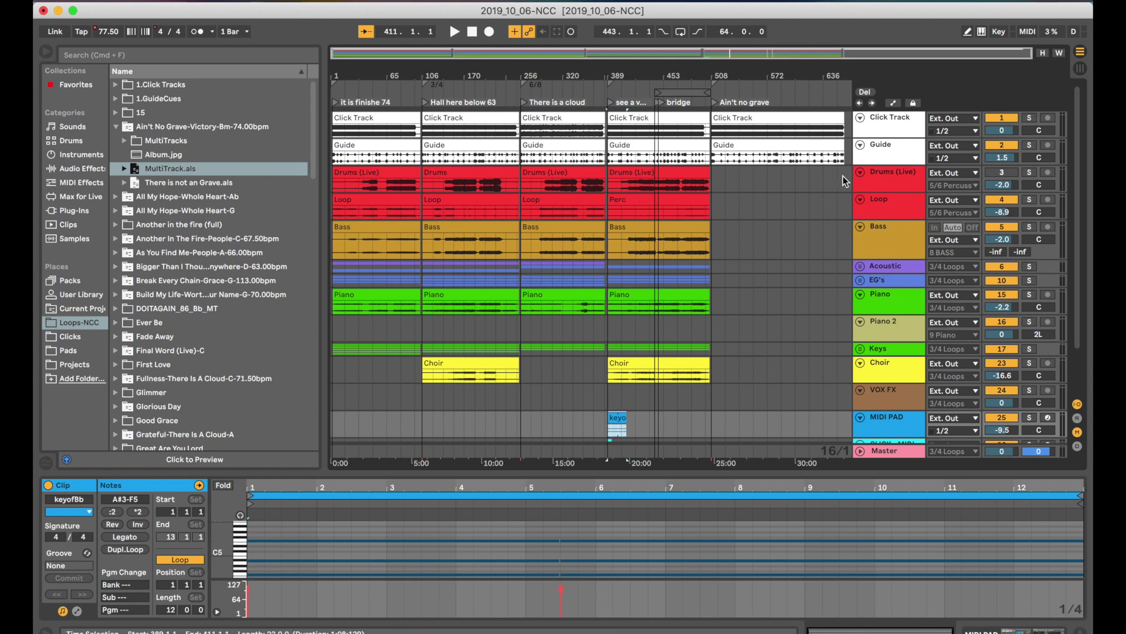
- Unfold the Acoustic group, review its Strings, AG and Other clips, and select bars 389–411
click(860, 266)
scroll(874, 355, down, 3)
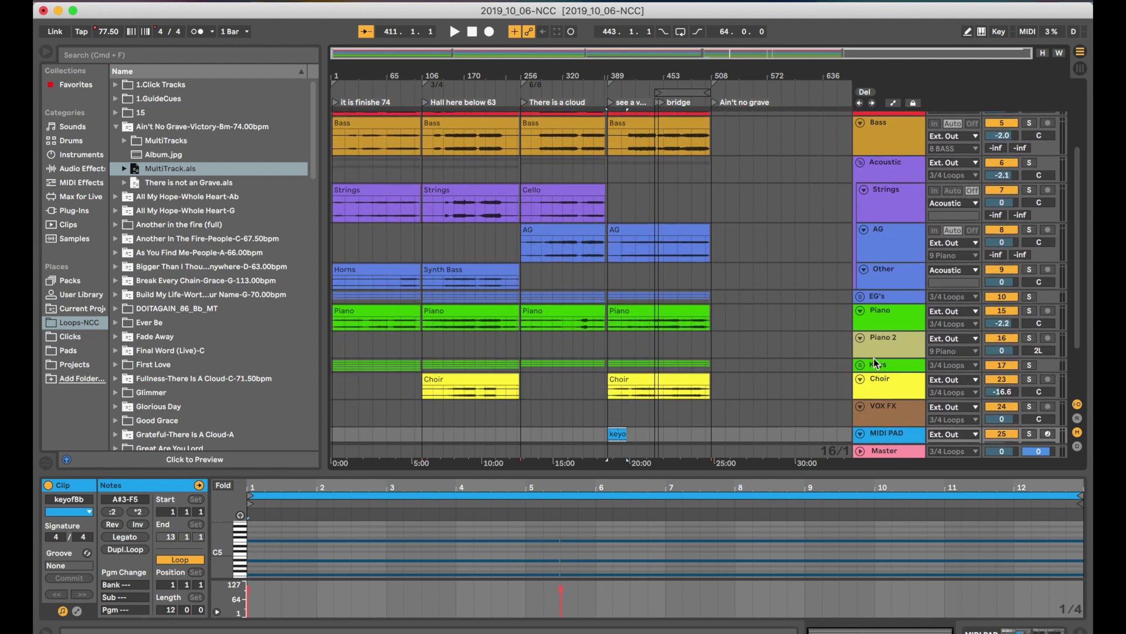
scroll(874, 358, down, 1)
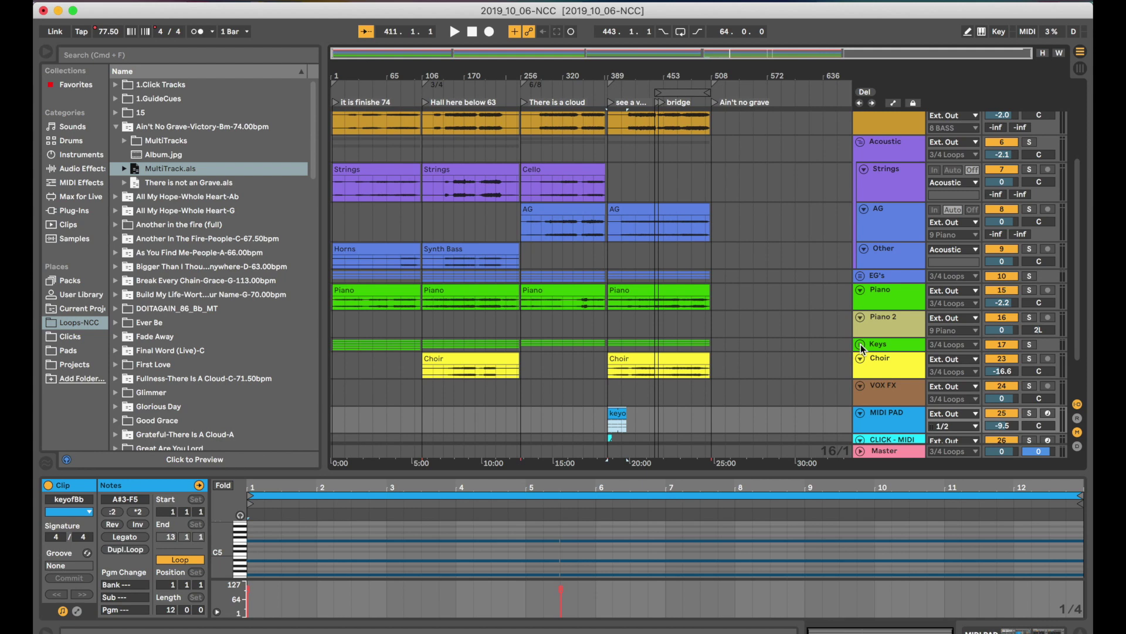
scroll(864, 389, down, 3)
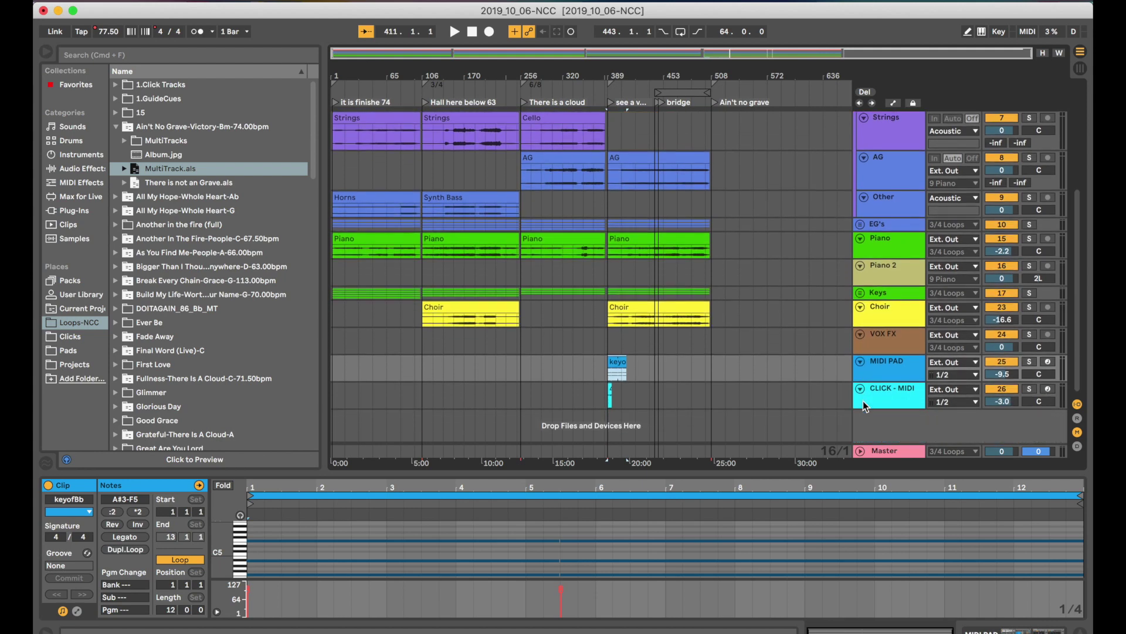
scroll(840, 353, up, 6)
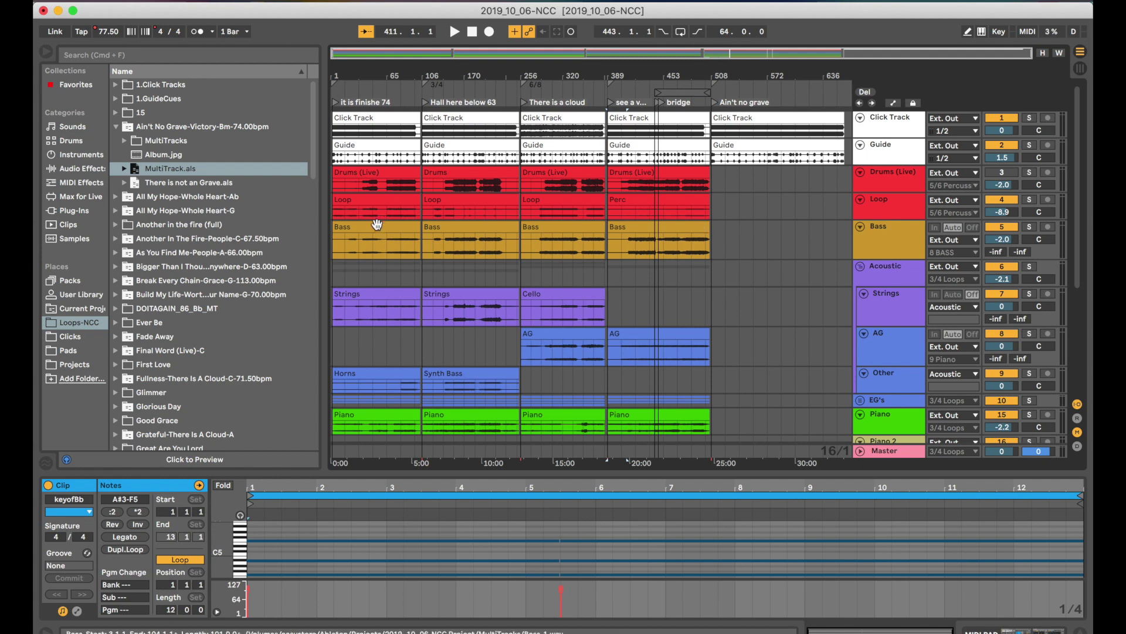
click(635, 159)
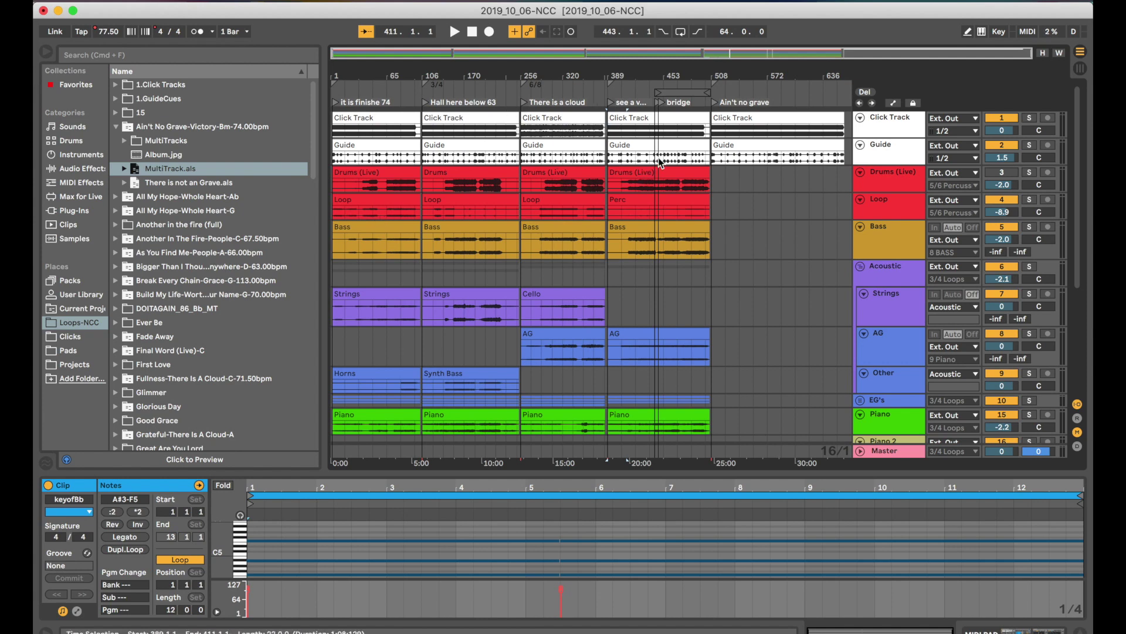
scroll(676, 376, down, 5)
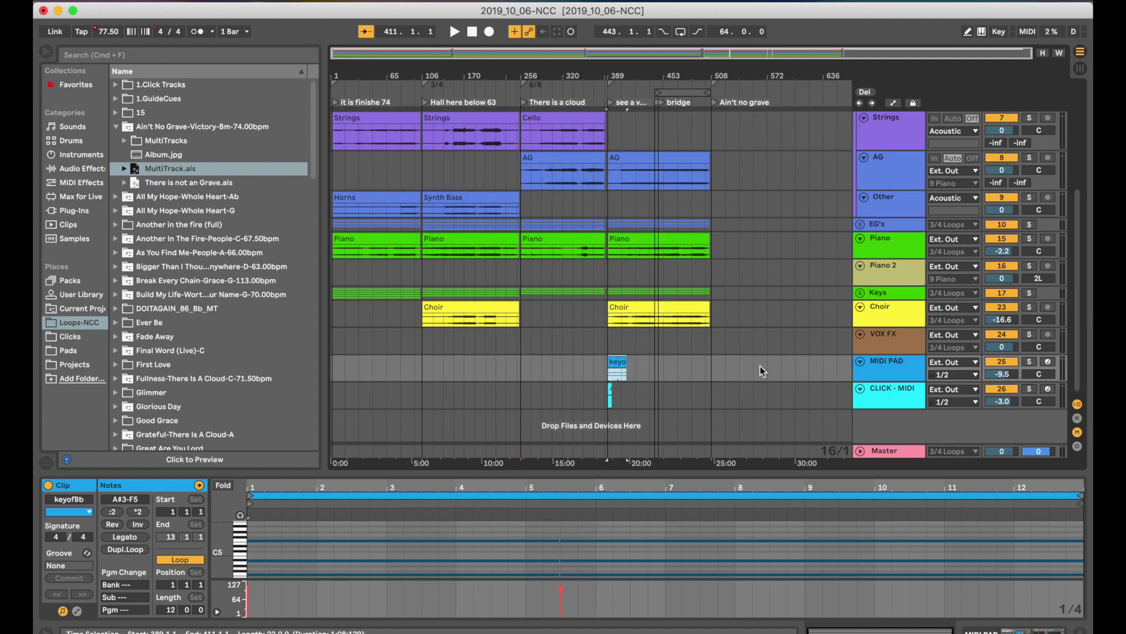
- Compare in Session view, then zoom the arrangement to 'Hall here below 63' at bar 106
key(Tab)
key(super+v)
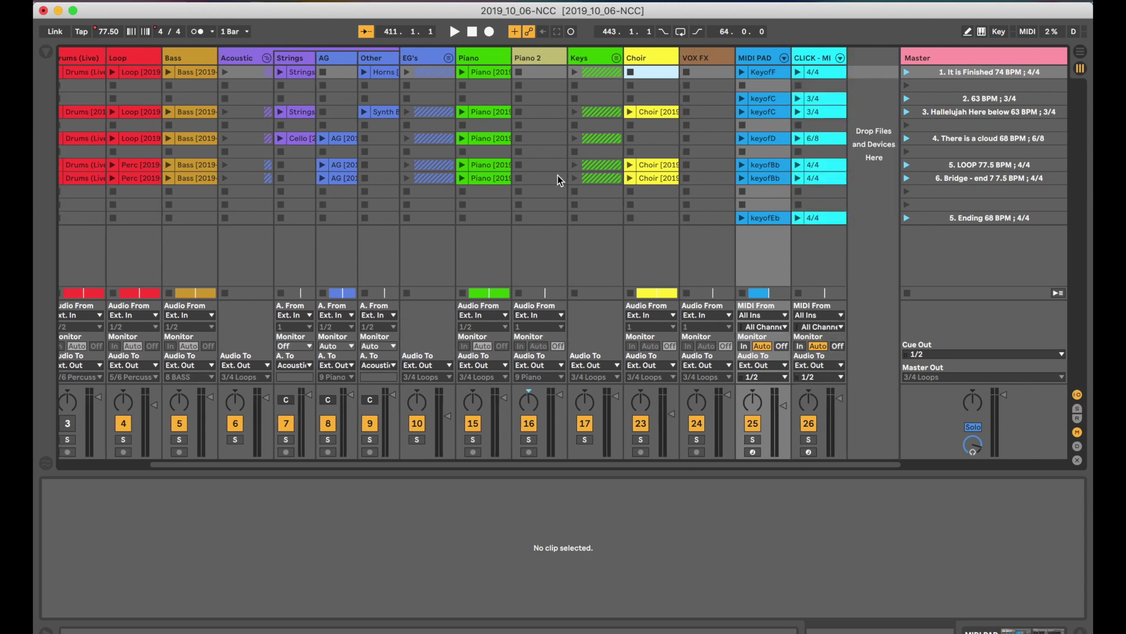
scroll(557, 175, left, 3)
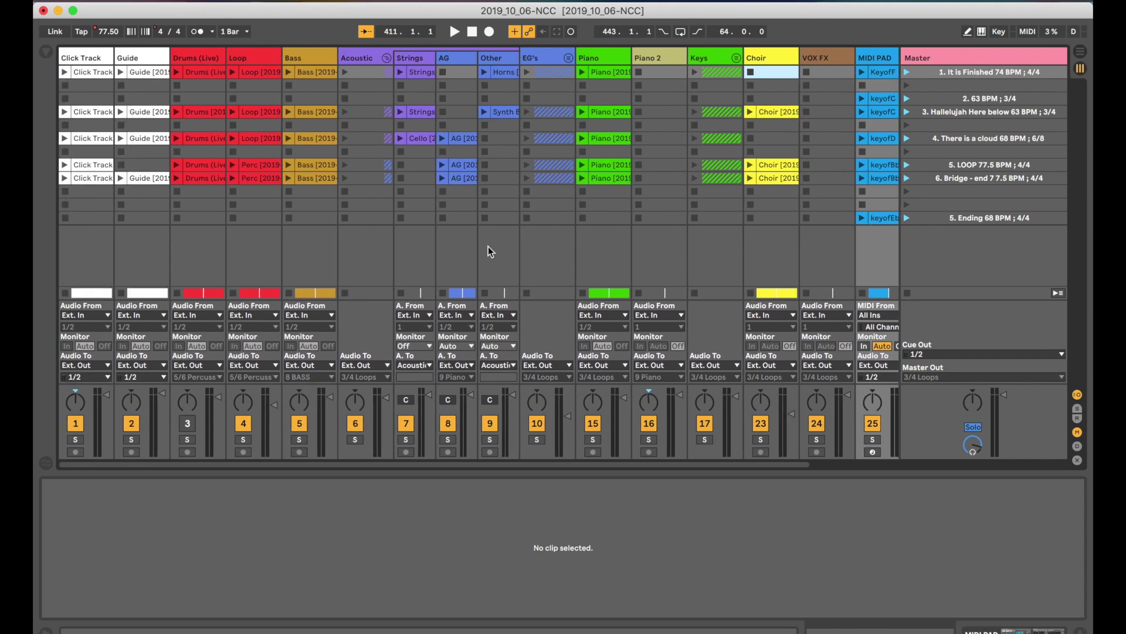
scroll(489, 248, right, 3)
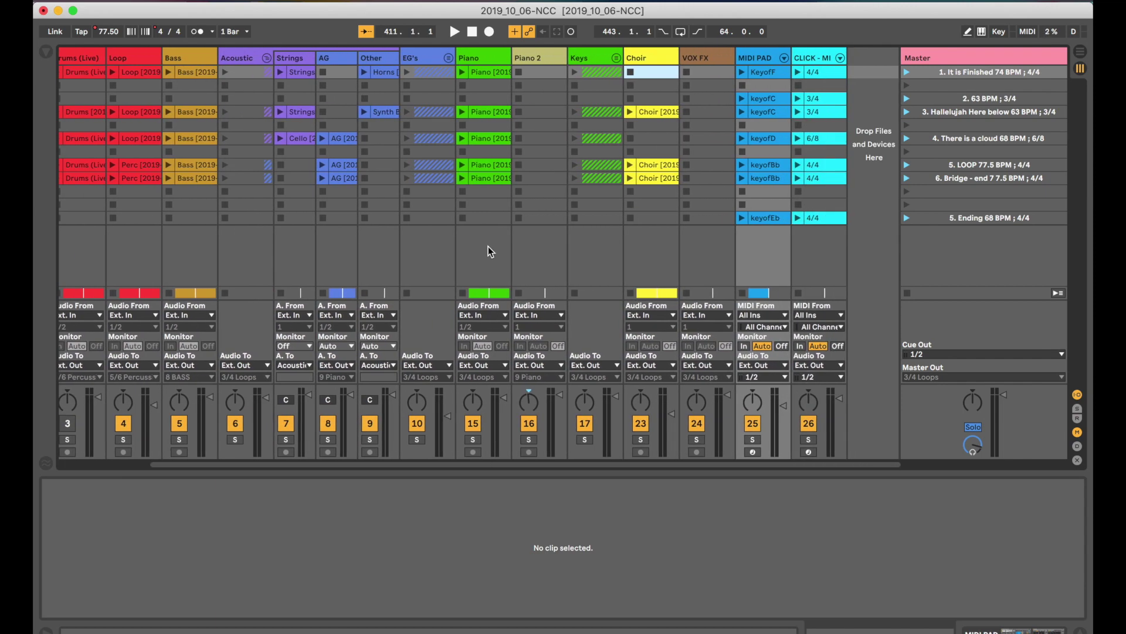
key(Tab)
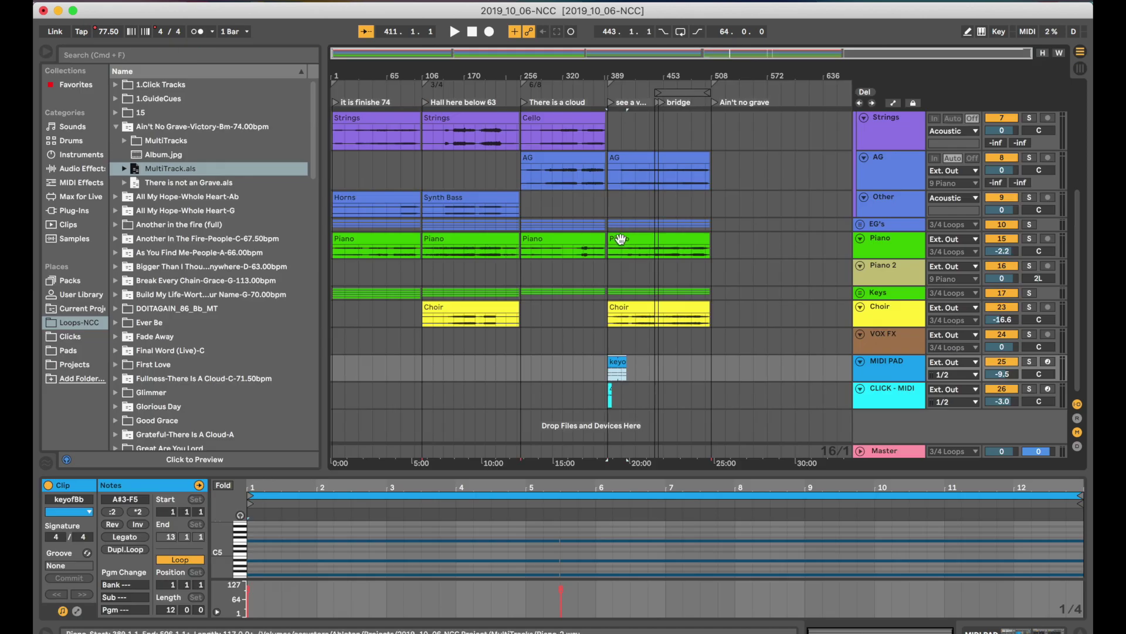
scroll(618, 265, up, 5)
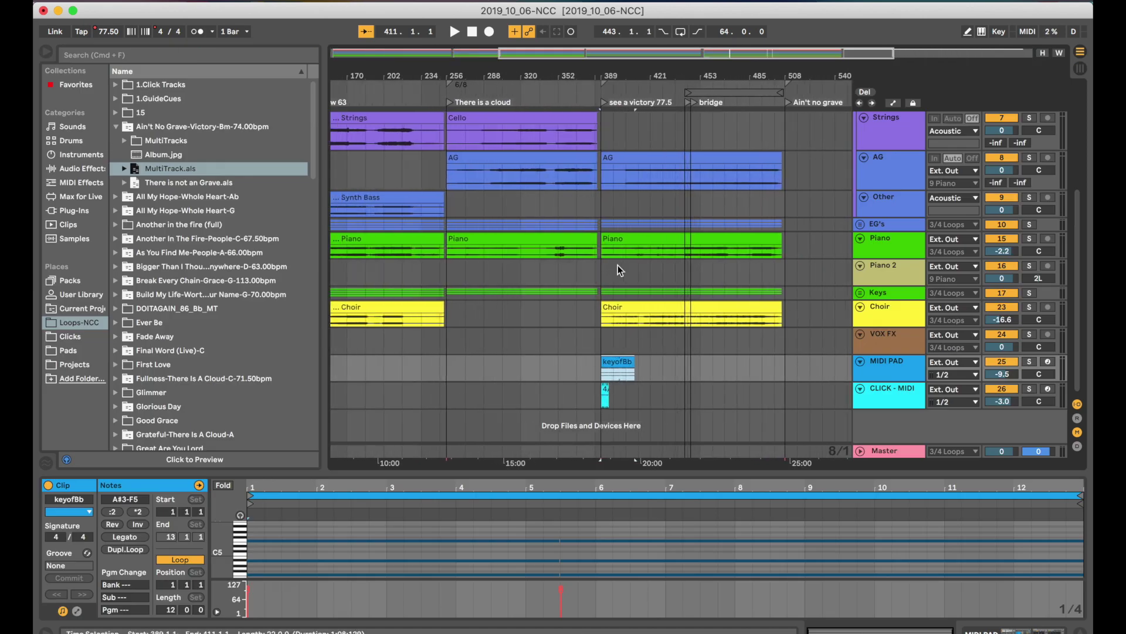
scroll(618, 265, up, 1)
scroll(617, 265, up, 5)
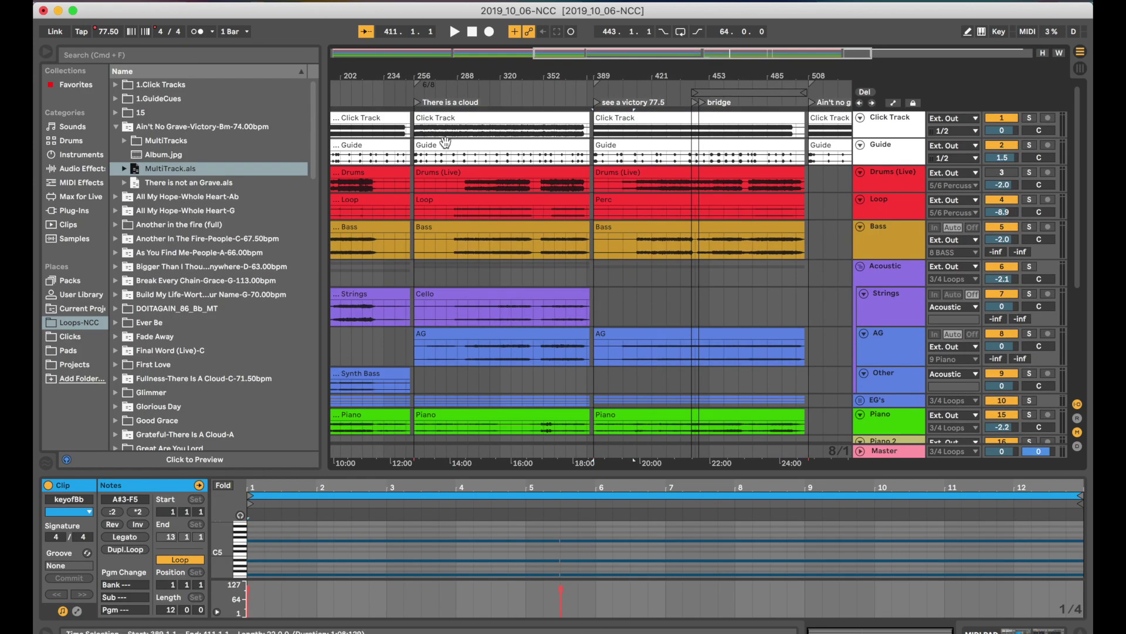
scroll(557, 240, up, 2)
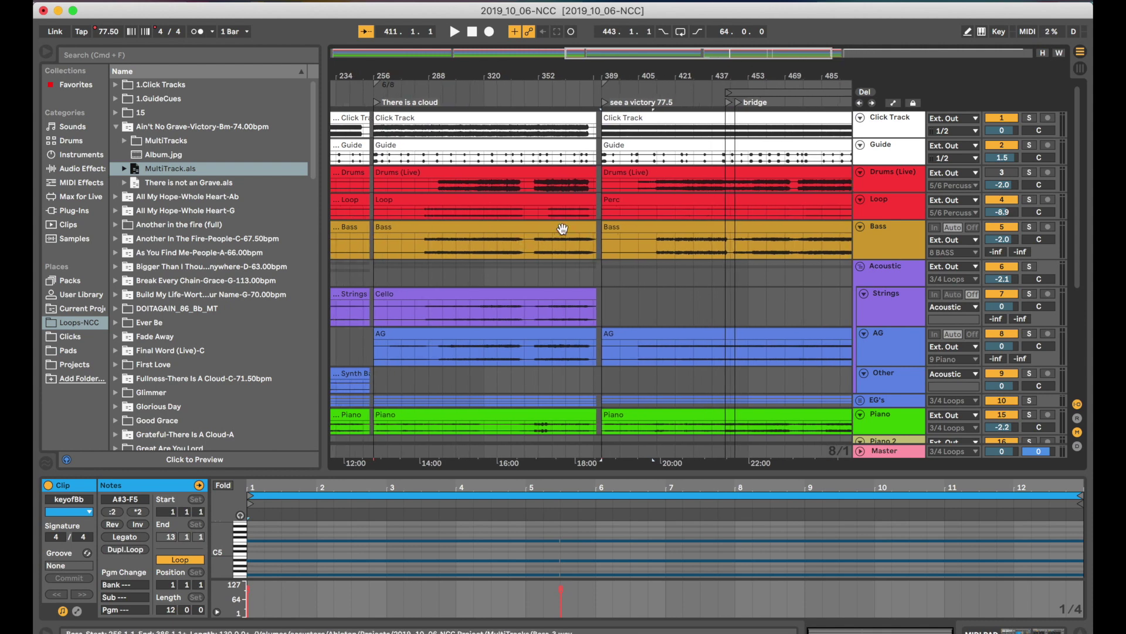
scroll(562, 229, left, 5)
click(861, 267)
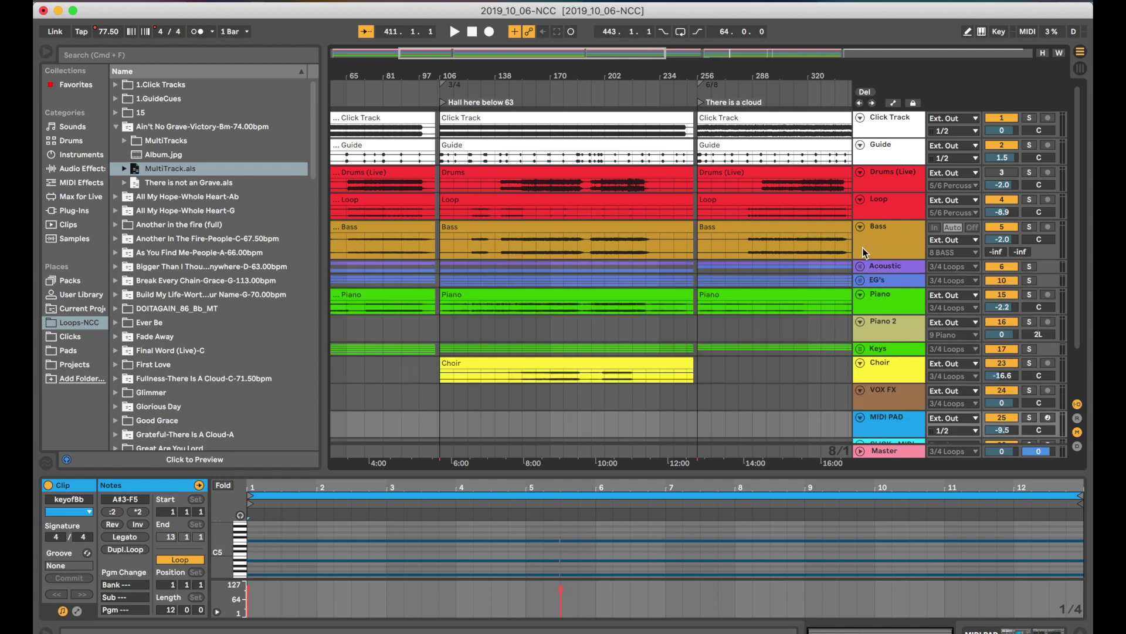
click(860, 227)
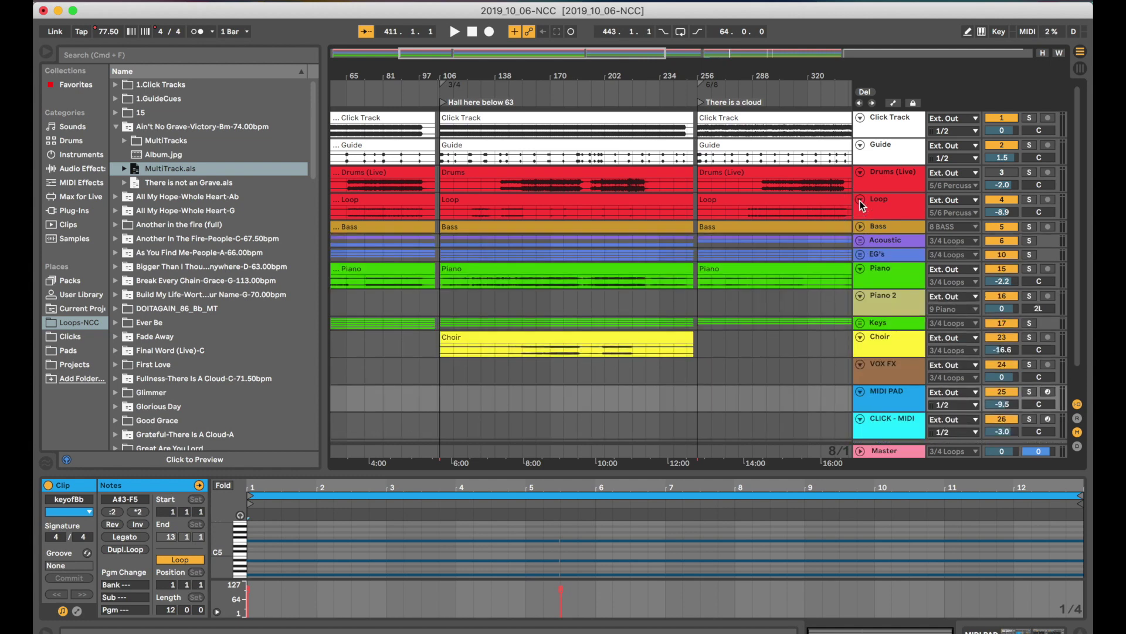
click(860, 200)
click(860, 172)
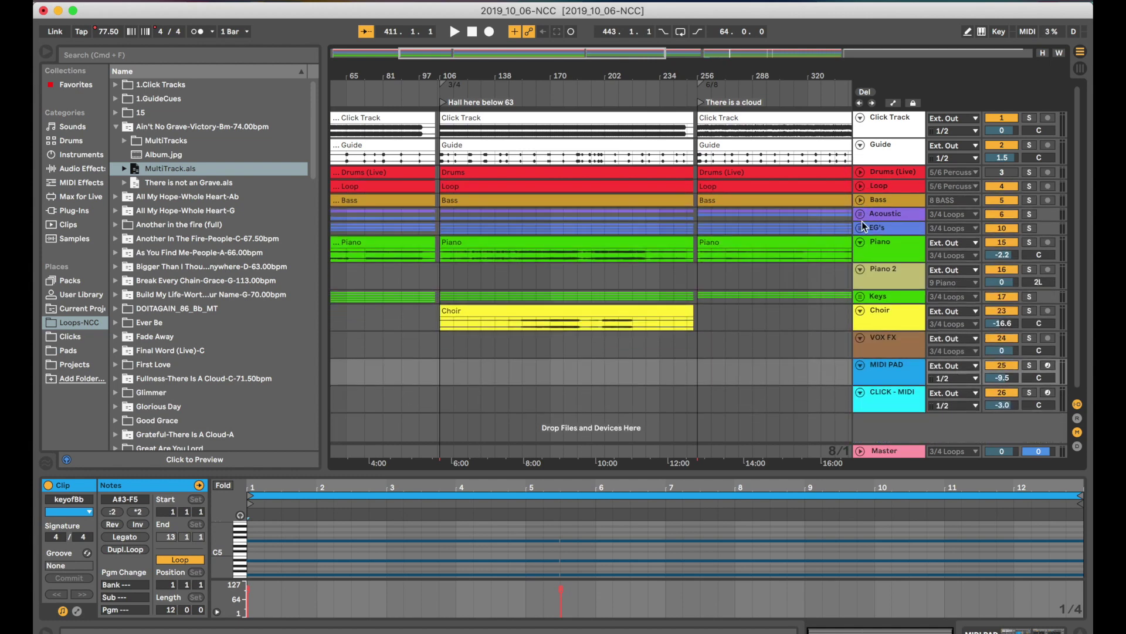
click(860, 242)
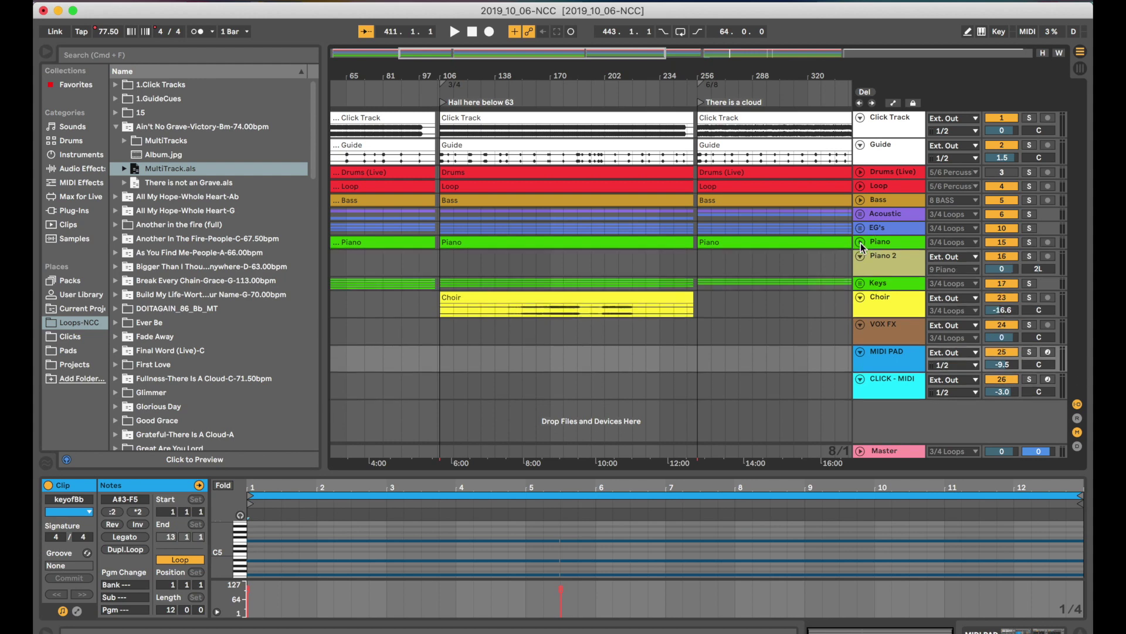
click(907, 212)
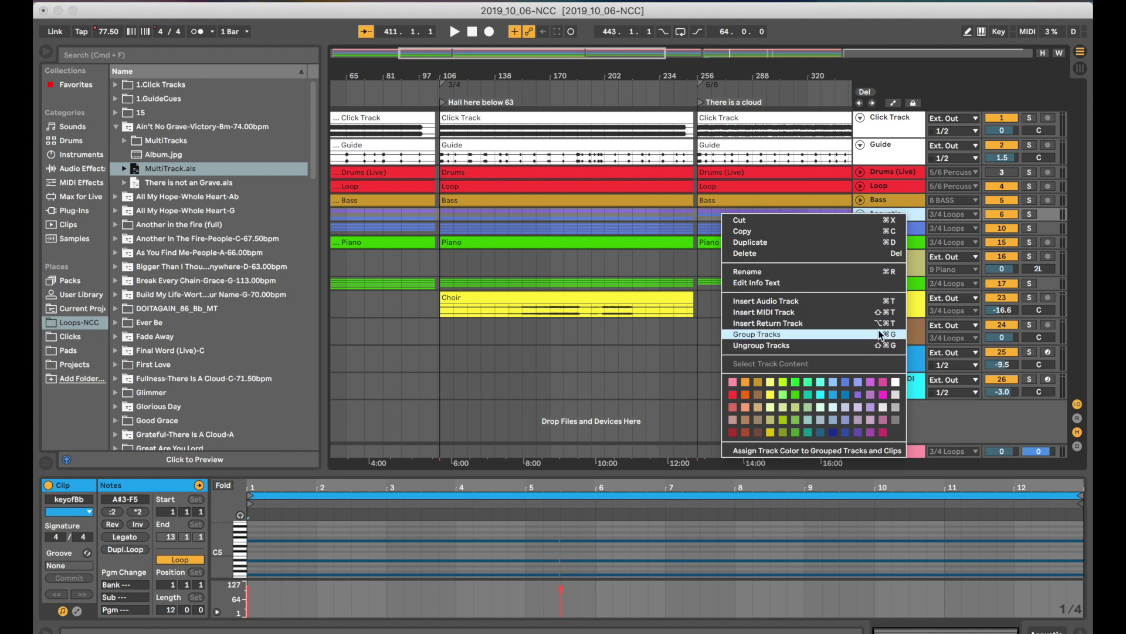
click(919, 227)
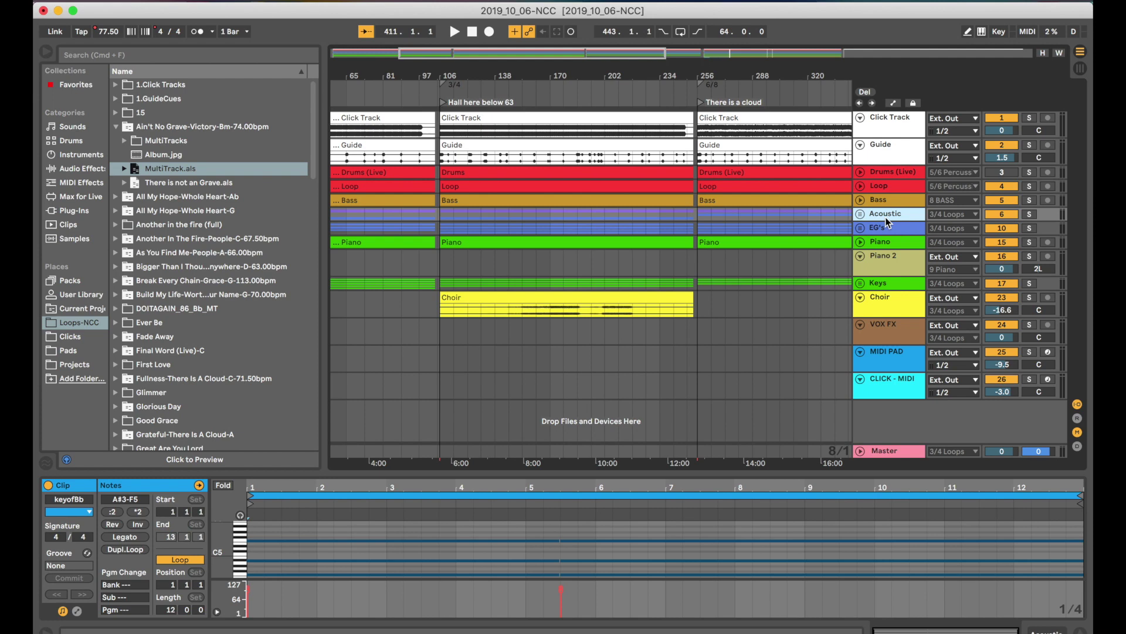
key(XF86AudioLowerVolume)
key(XF86AudioLowerVolume)
key(XF86AudioLowerVolume)
key(XF86AudioLowerVolume)
key(XF86AudioLowerVolume)
key(XF86AudioLowerVolume)
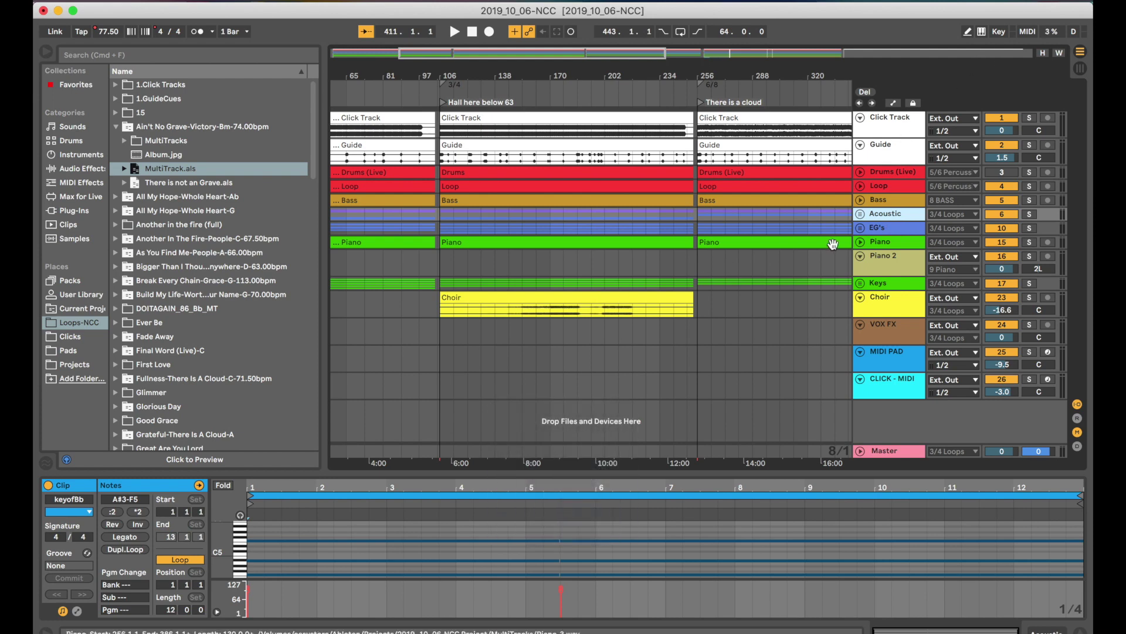
scroll(765, 353, right, 5)
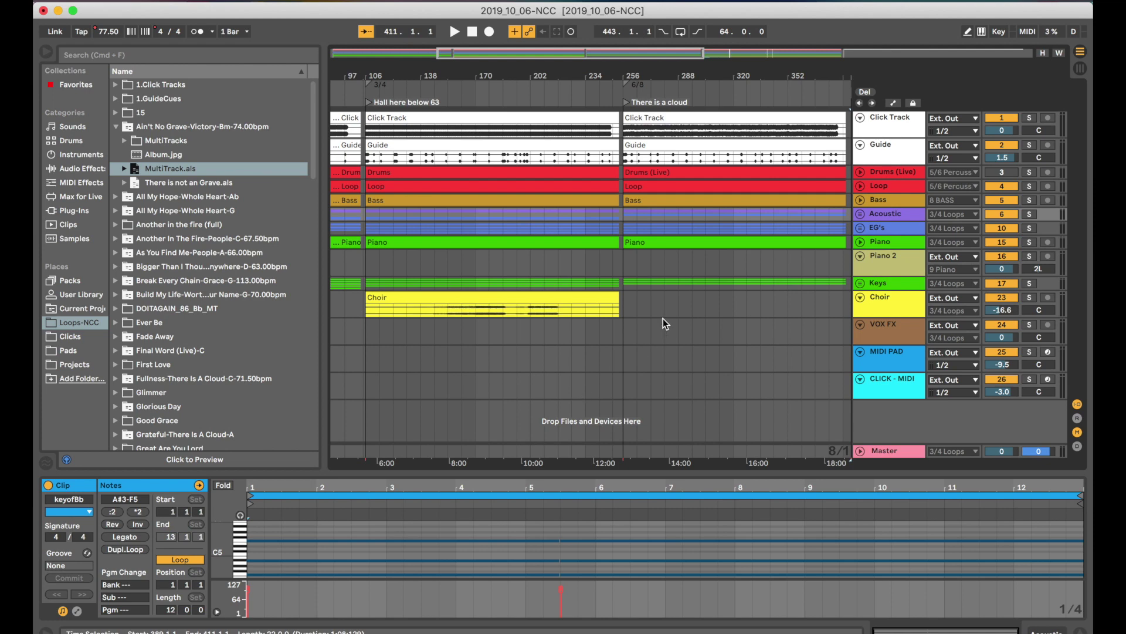
- Hide the file browser, survey every song across the arrangement, then switch to Session view
scroll(734, 240, right, 3)
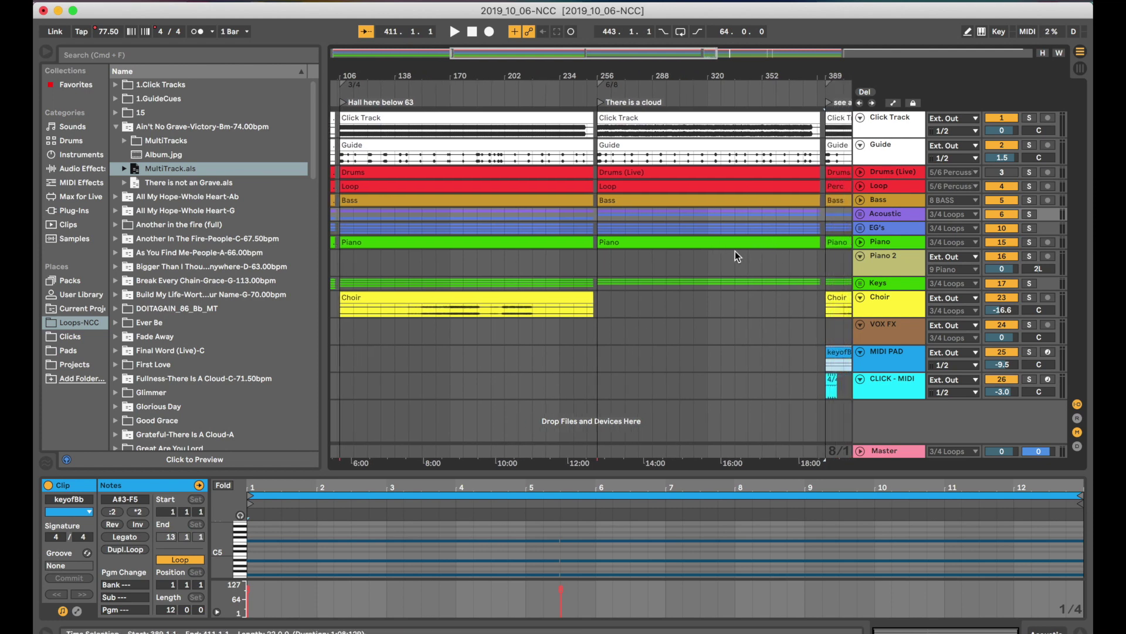
scroll(735, 251, right, 10)
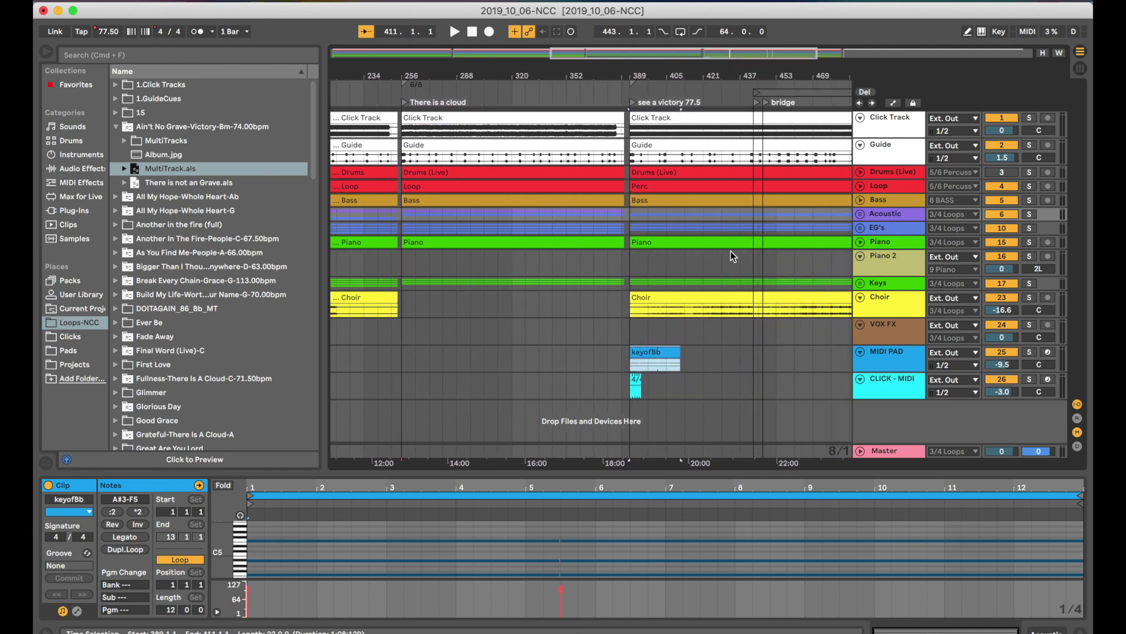
scroll(731, 251, left, 11)
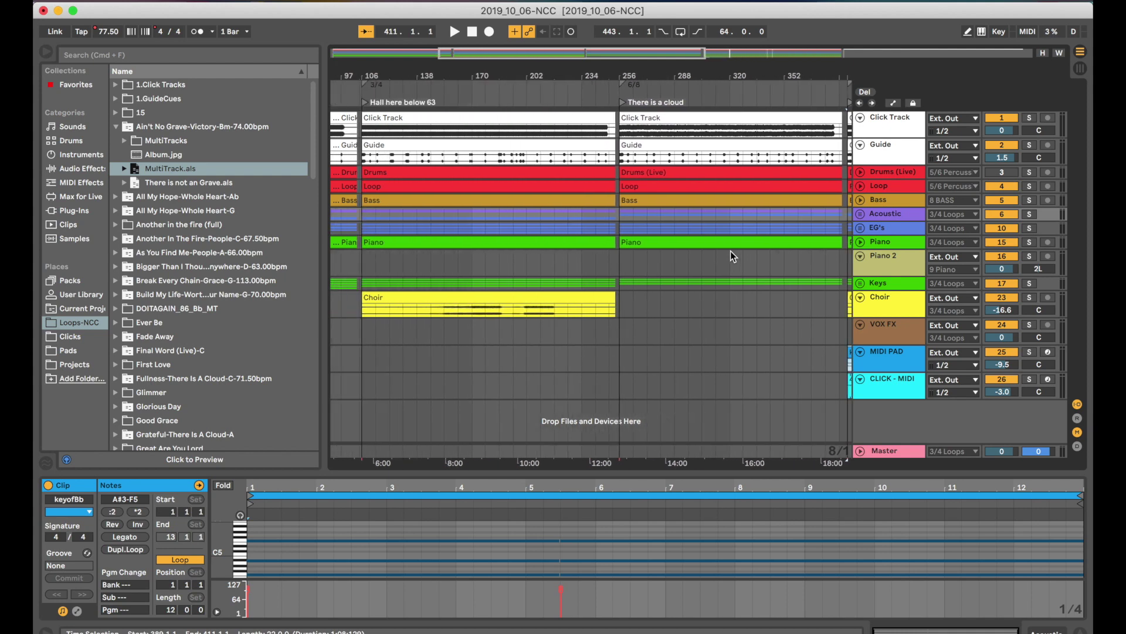
click(51, 51)
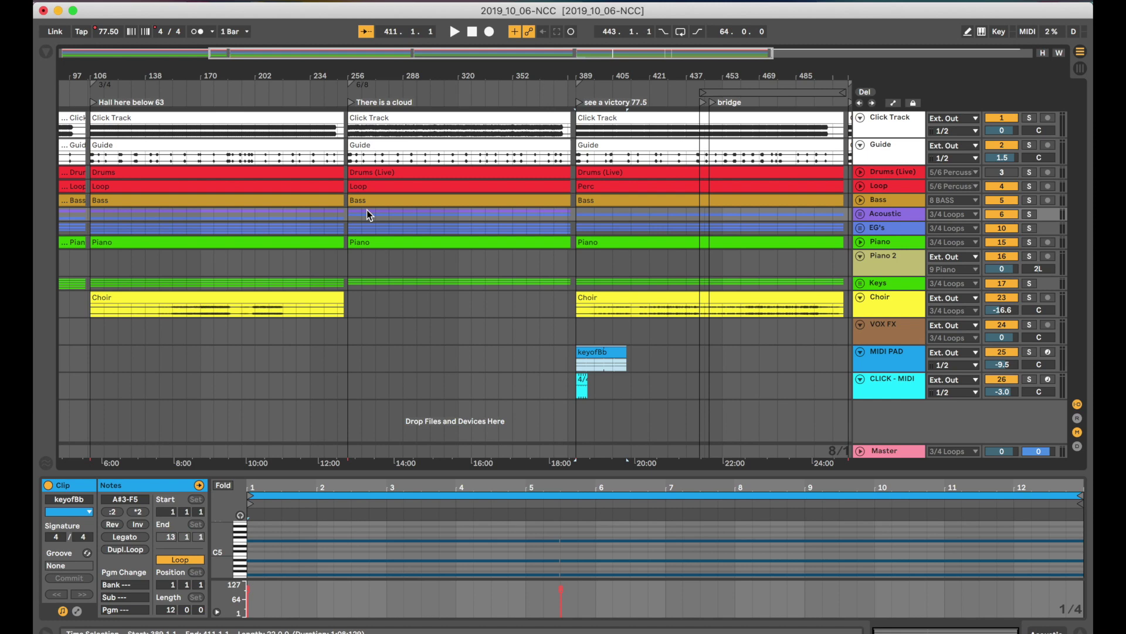
scroll(314, 200, left, 12)
scroll(314, 199, down, 2)
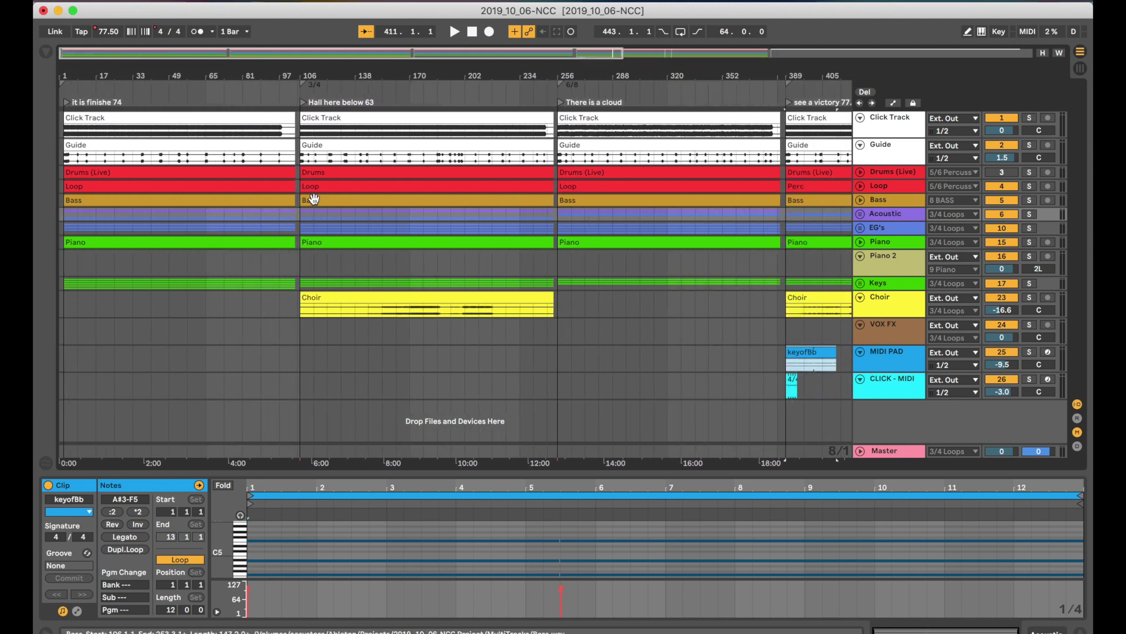
scroll(314, 199, up, 10)
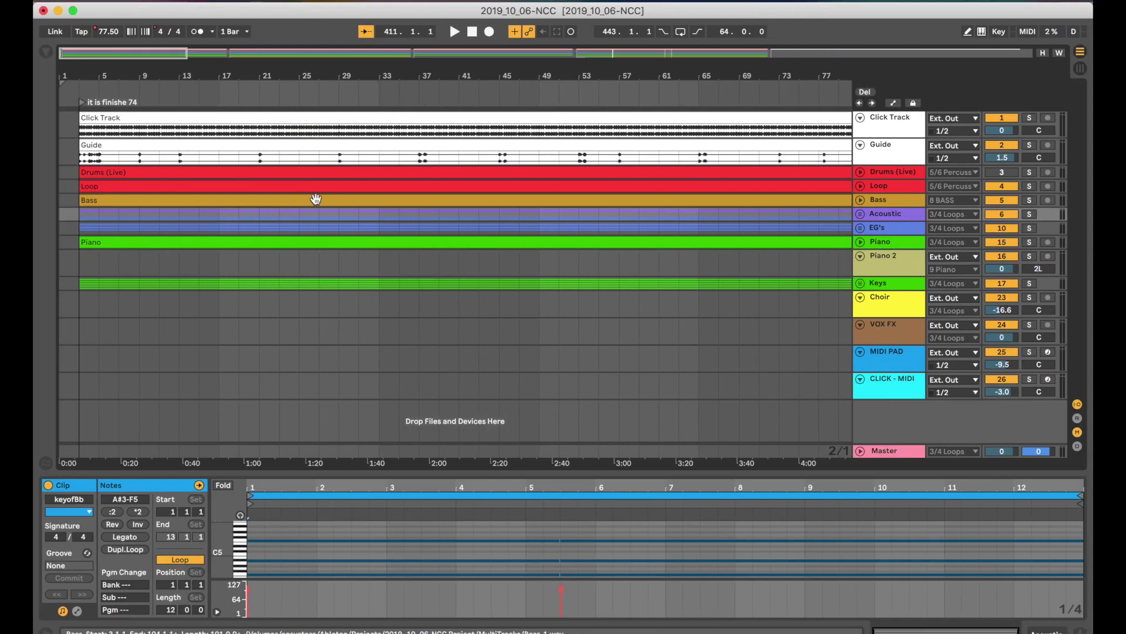
click(47, 52)
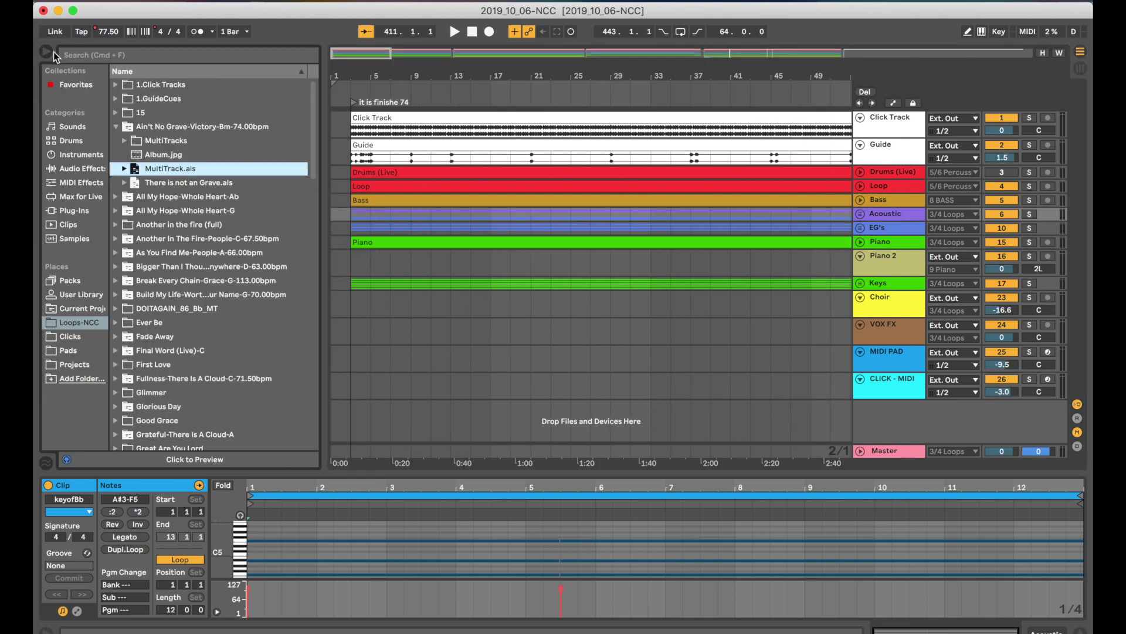
click(46, 52)
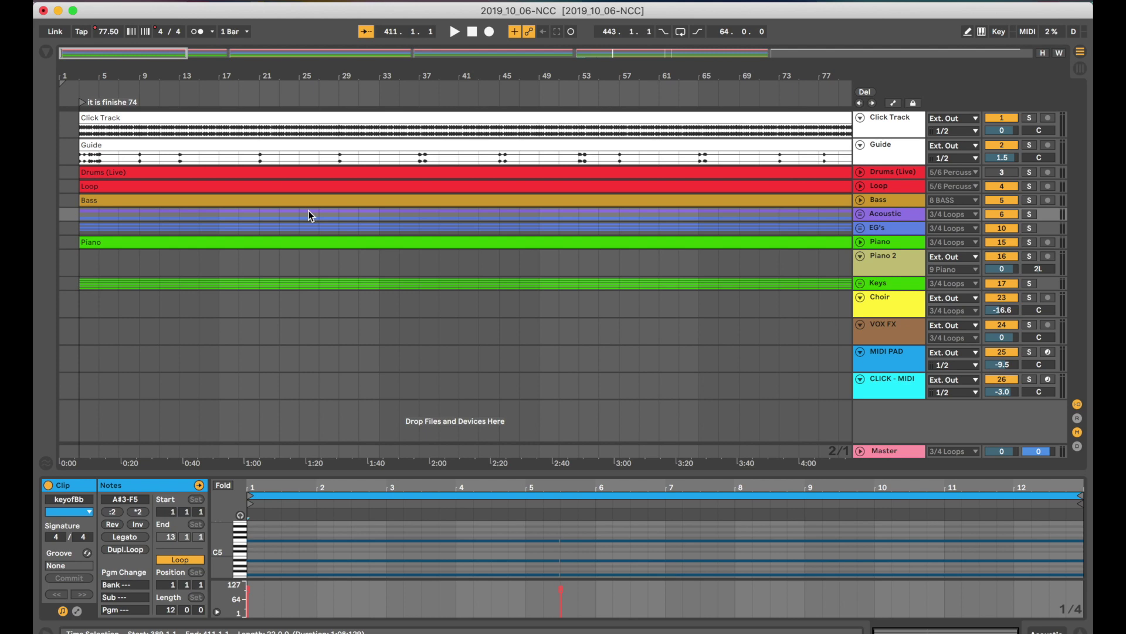
scroll(369, 218, up, 3)
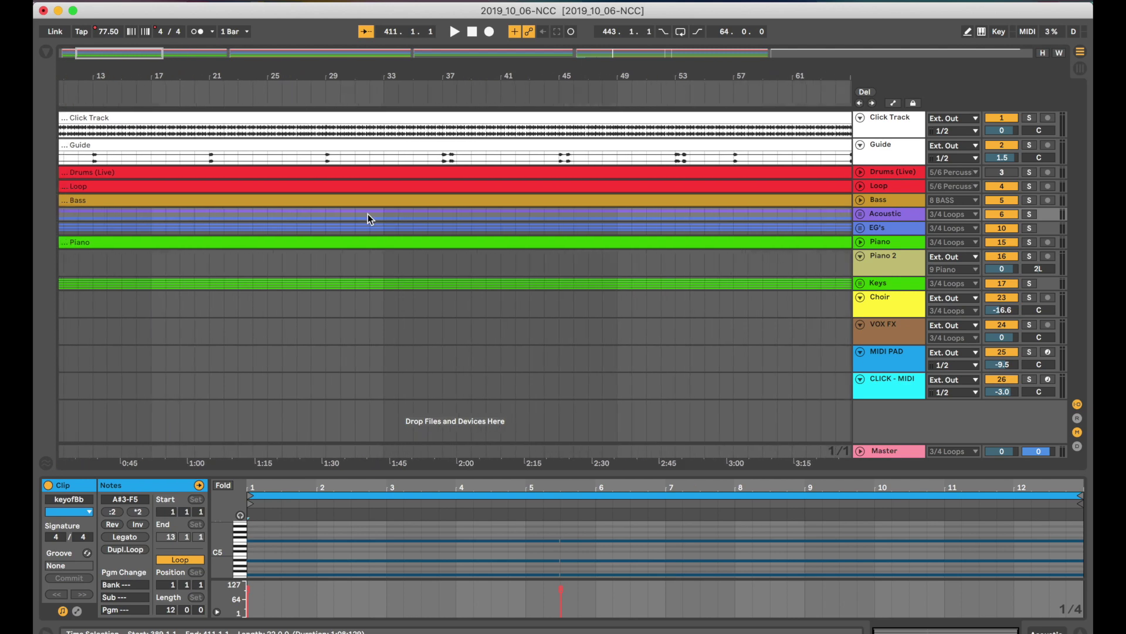
scroll(368, 219, down, 5)
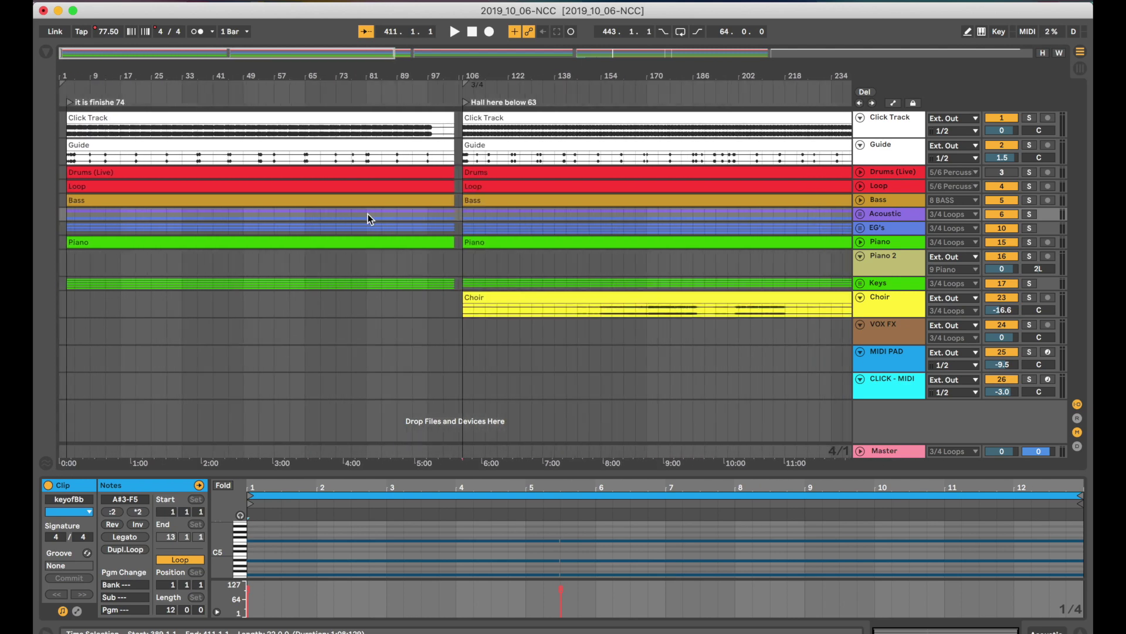
scroll(365, 217, down, 4)
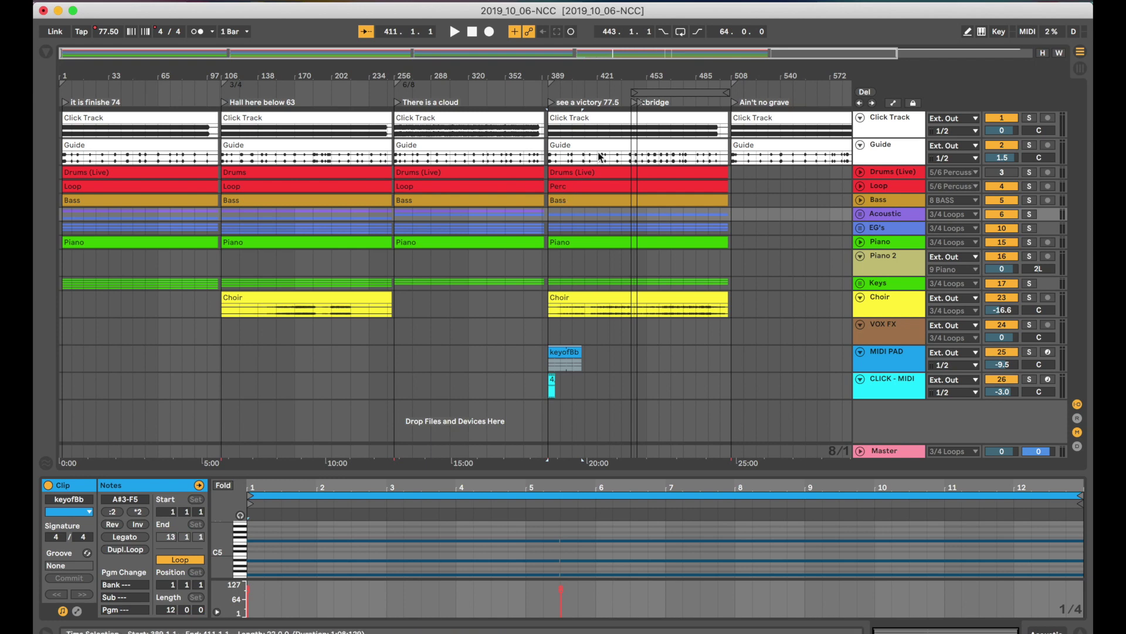
key(Tab)
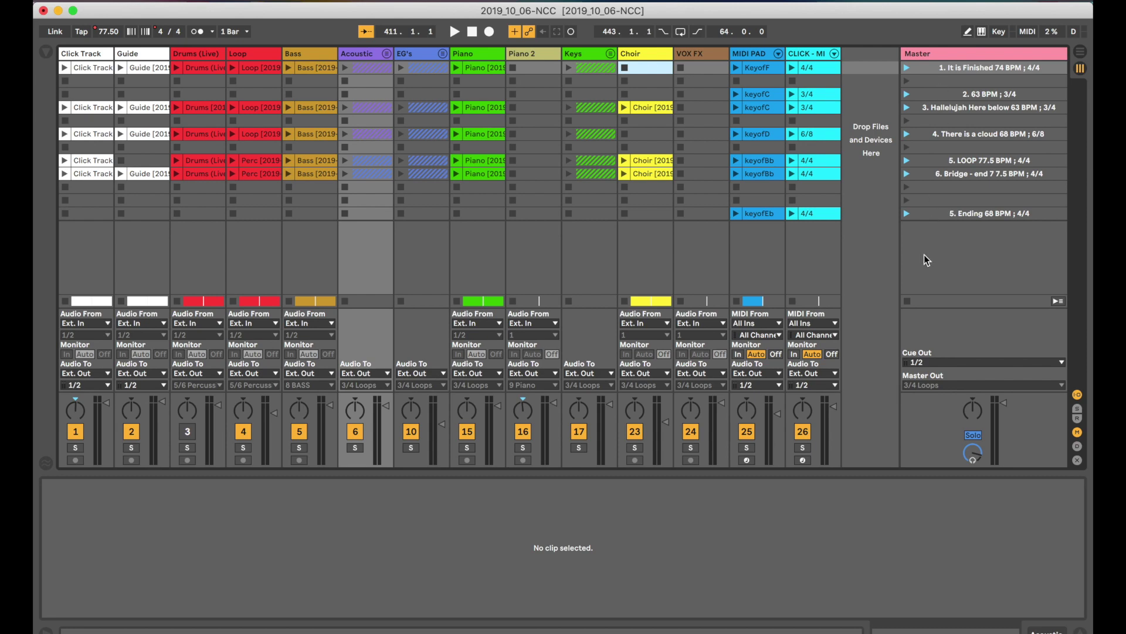
- Launch the It is Finished 74 BPM scene, turn the system volume down, then stop playback
click(907, 68)
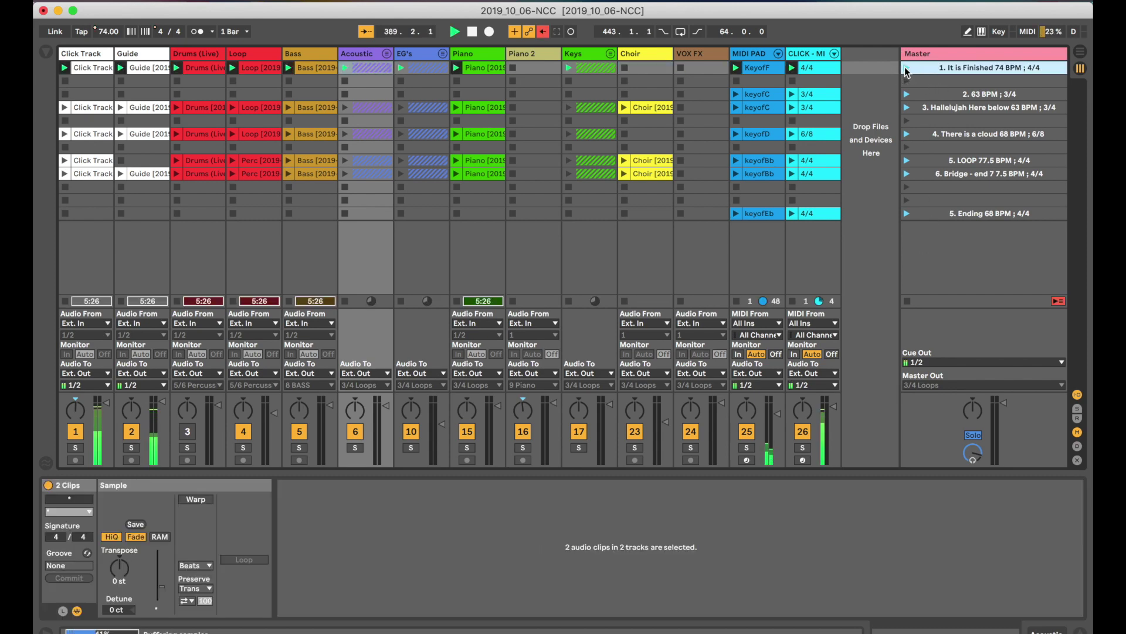
key(XF86AudioLowerVolume)
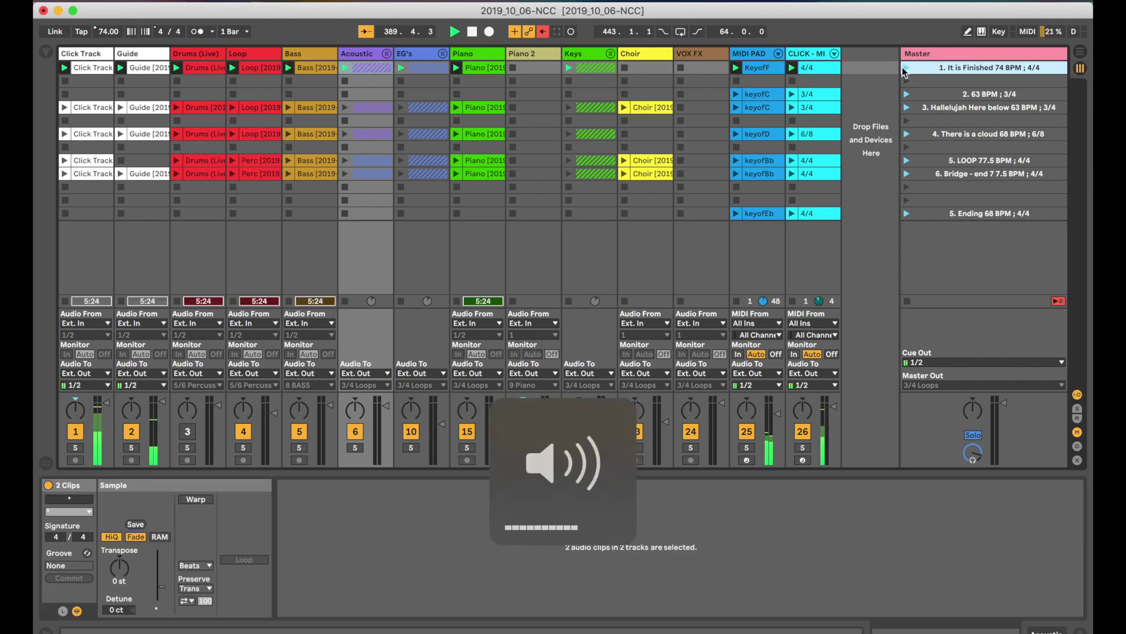
key(XF86AudioLowerVolume)
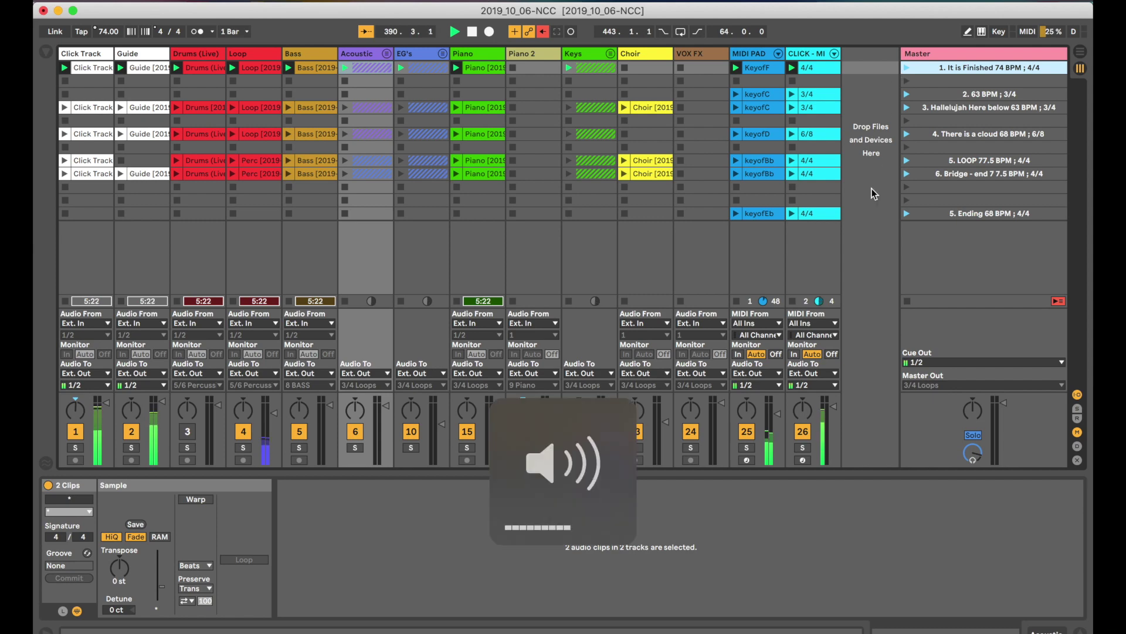
key(XF86AudioLowerVolume)
key(XF86AudioLowerVolume)
key(XF86AudioLowerVolume)
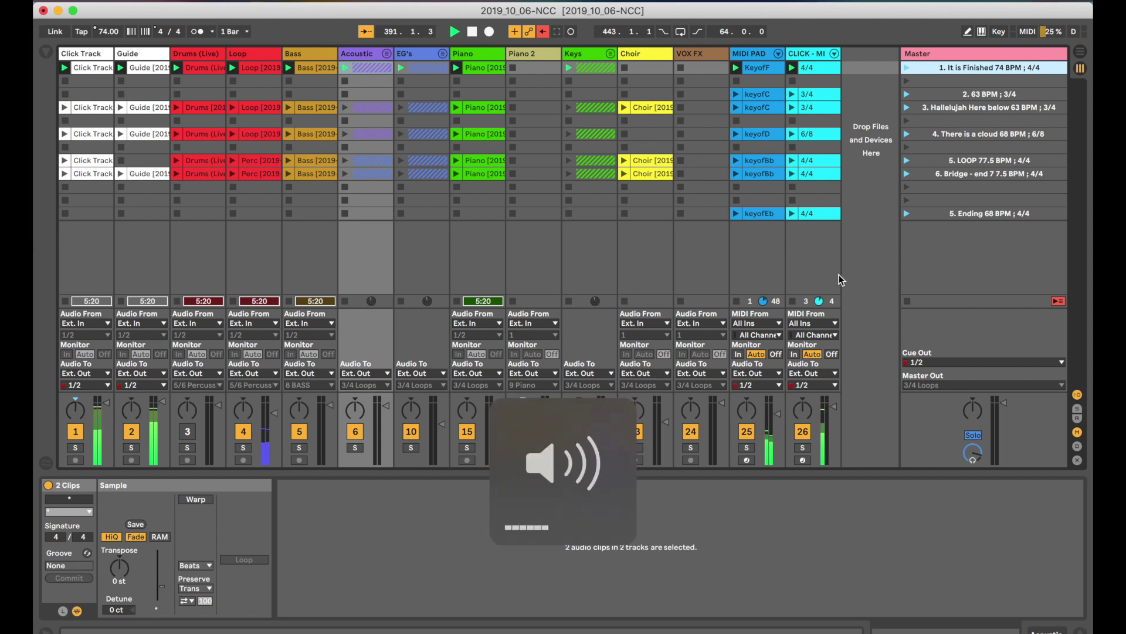
key(XF86AudioLowerVolume)
key(XF86AudioLowerVolume)
key(XF86AudioLowerVolume)
key(XF86AudioLowerVolume)
key(XF86AudioLowerVolume)
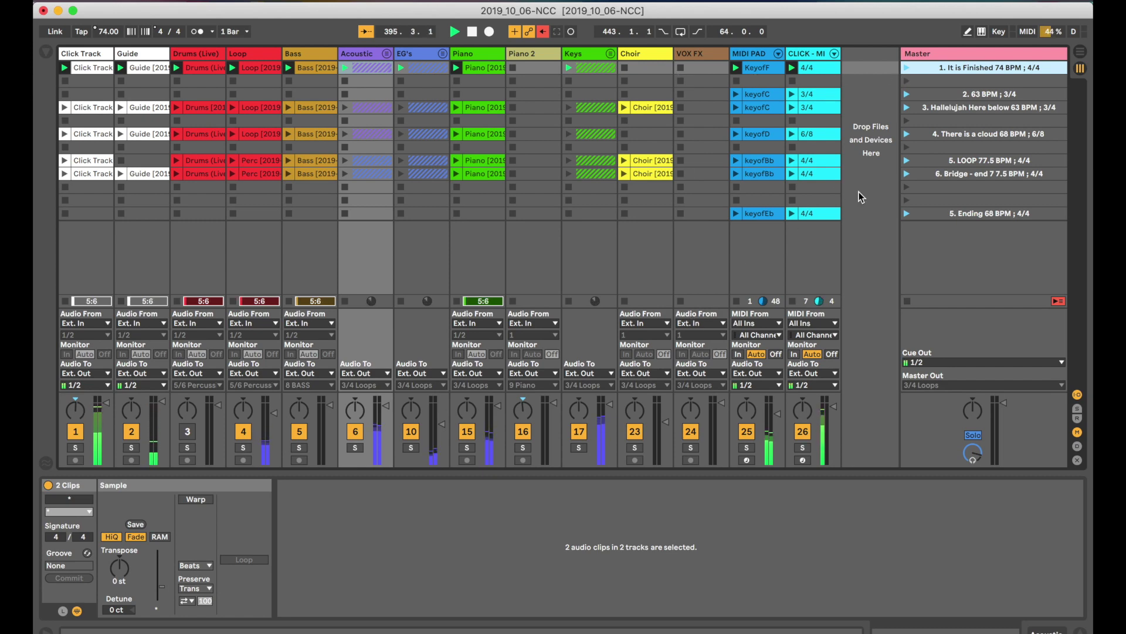
click(472, 35)
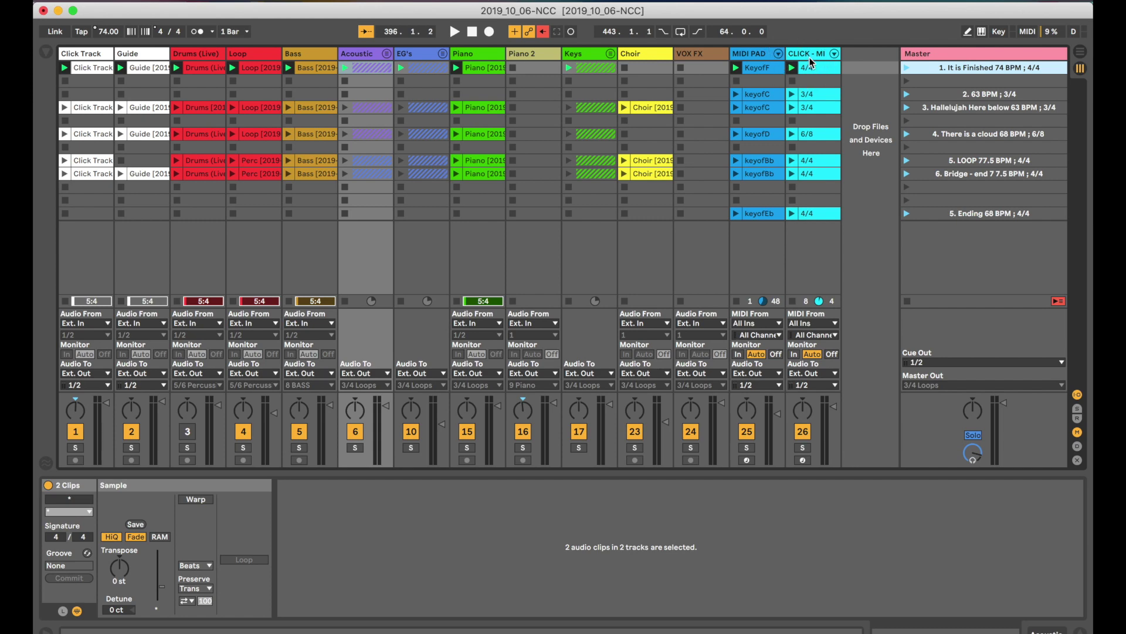
- Inspect the KeyofF pad, CLICK 4/4 and Piano clips, then relaunch the It is Finished scene
click(774, 67)
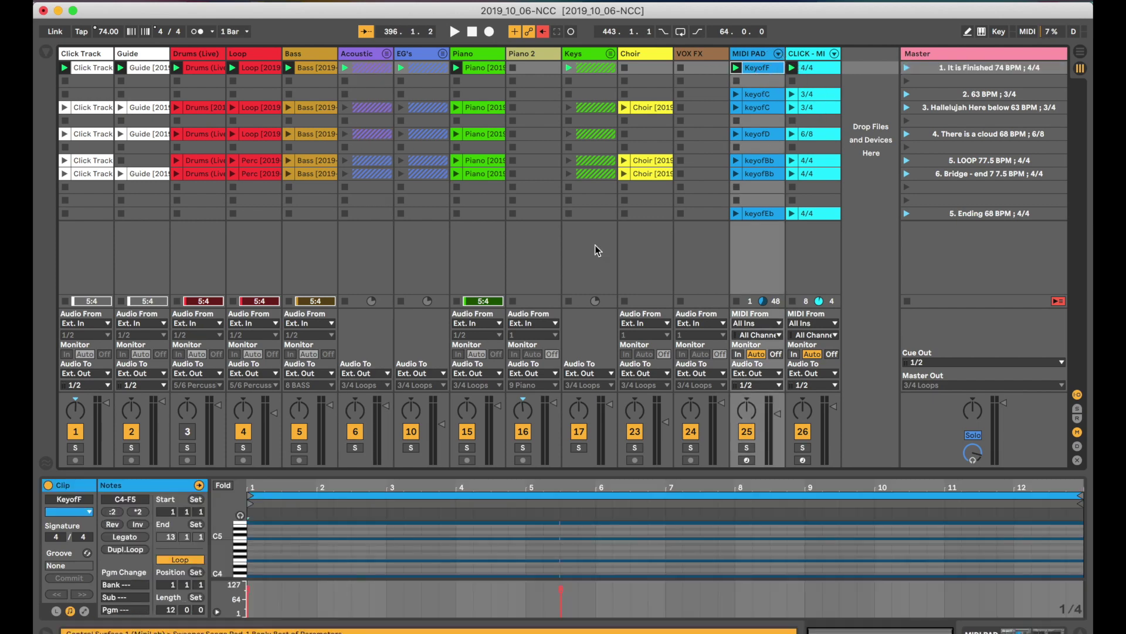
click(821, 68)
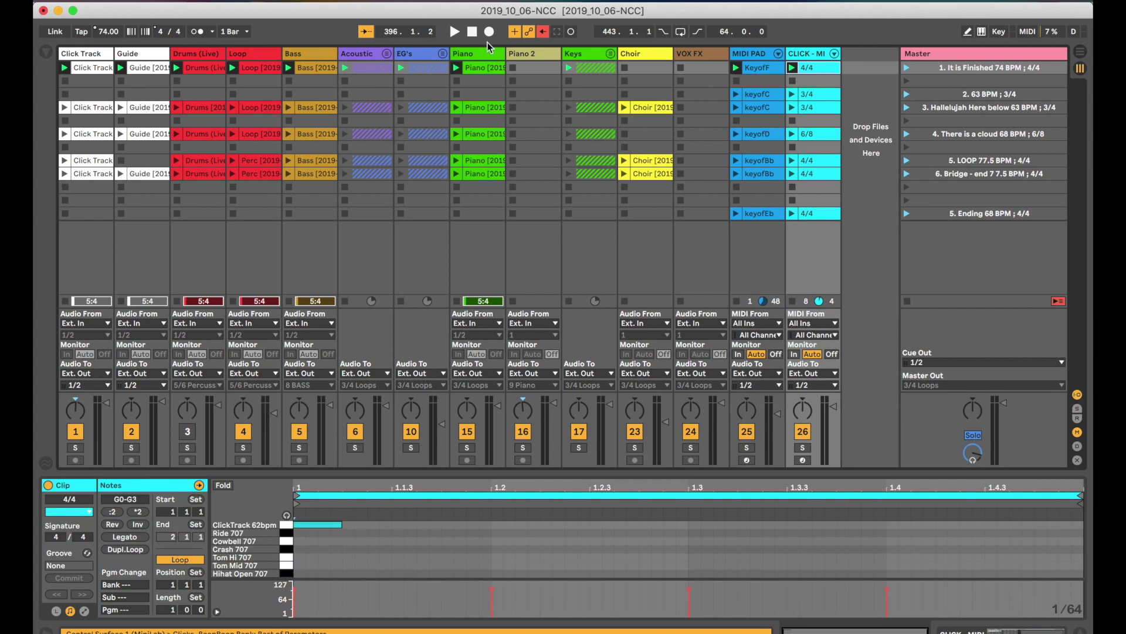
click(479, 67)
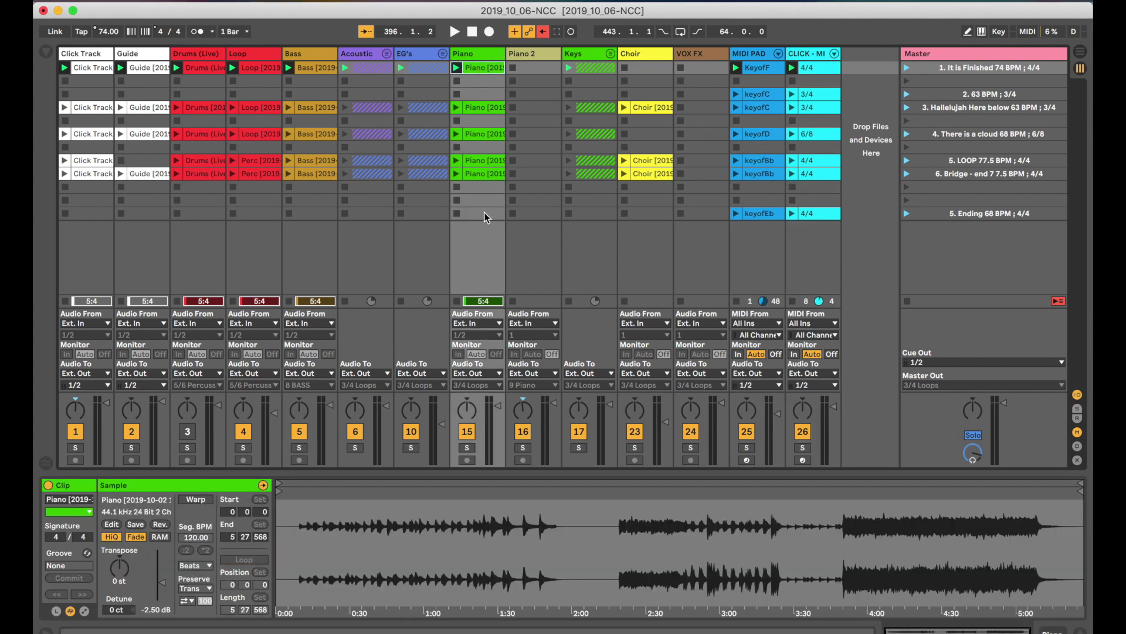
click(965, 68)
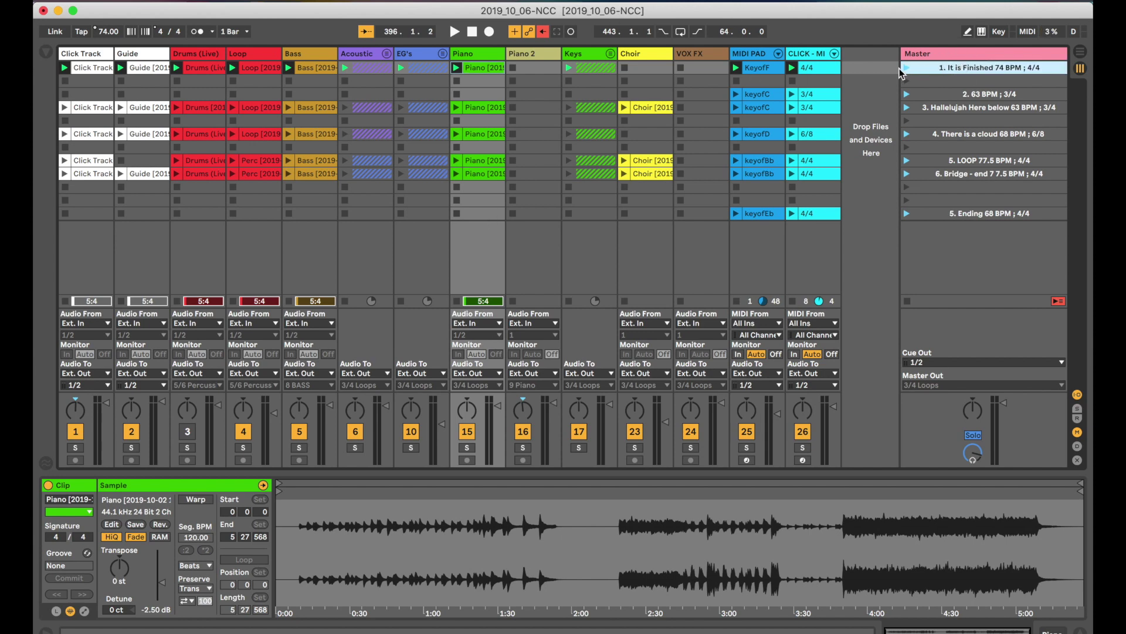
click(906, 67)
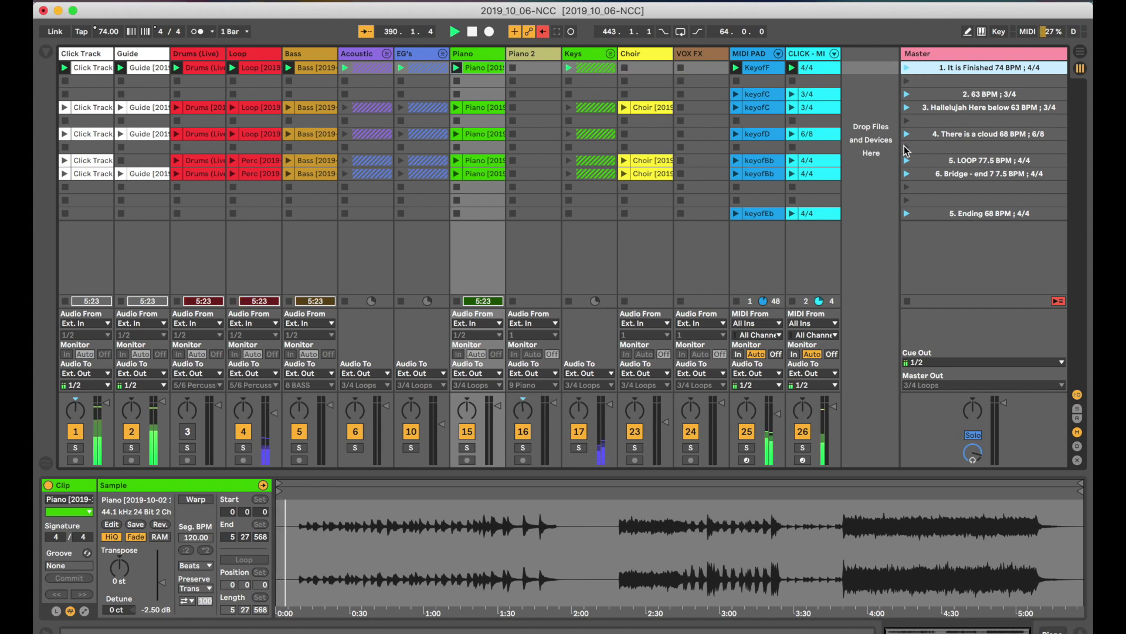
- Launch the 63 BPM 3/4 scene, raise the volume, then launch Hallelujah Here below
click(955, 96)
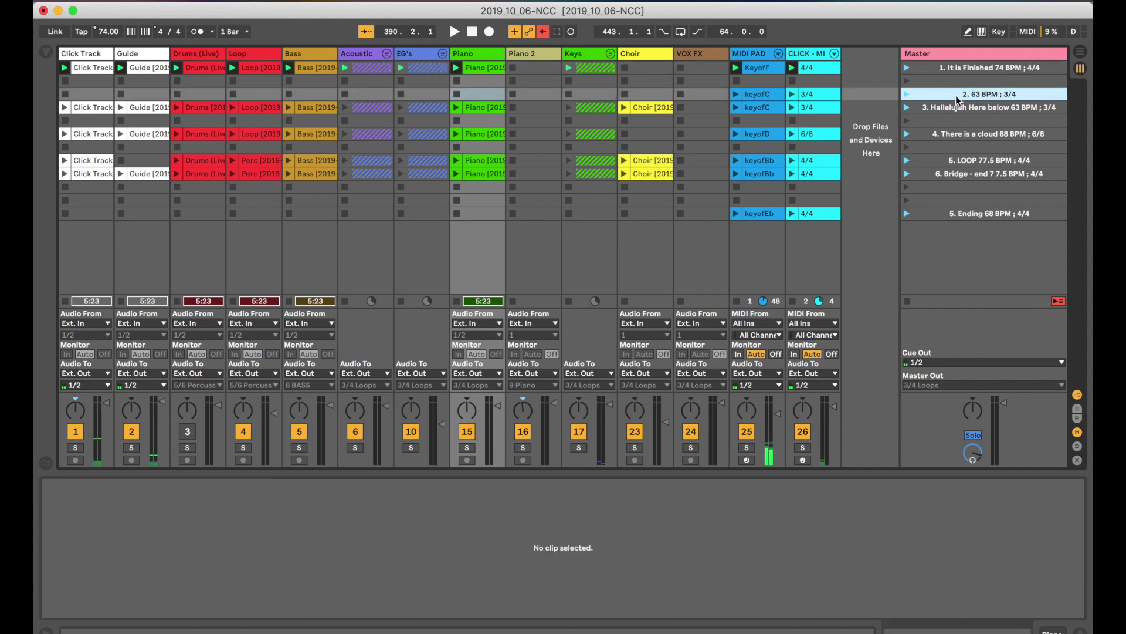
click(907, 95)
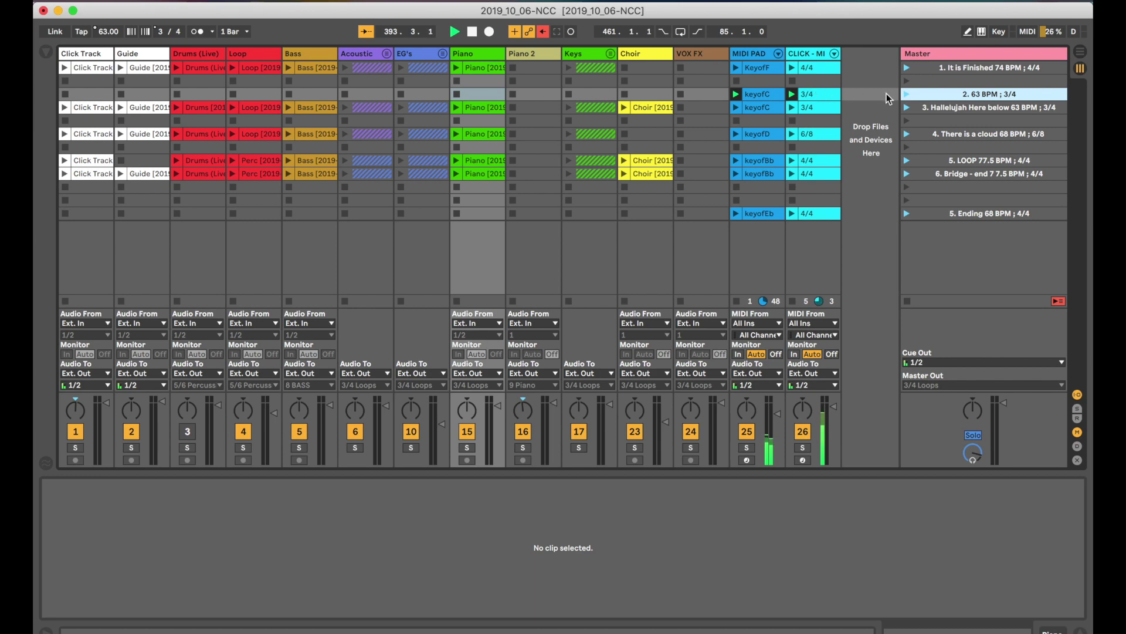
key(XF86AudioRaiseVolume)
key(XF86AudioRaiseVolume)
key(XF86AudioRaiseVolume)
key(XF86AudioRaiseVolume)
click(906, 109)
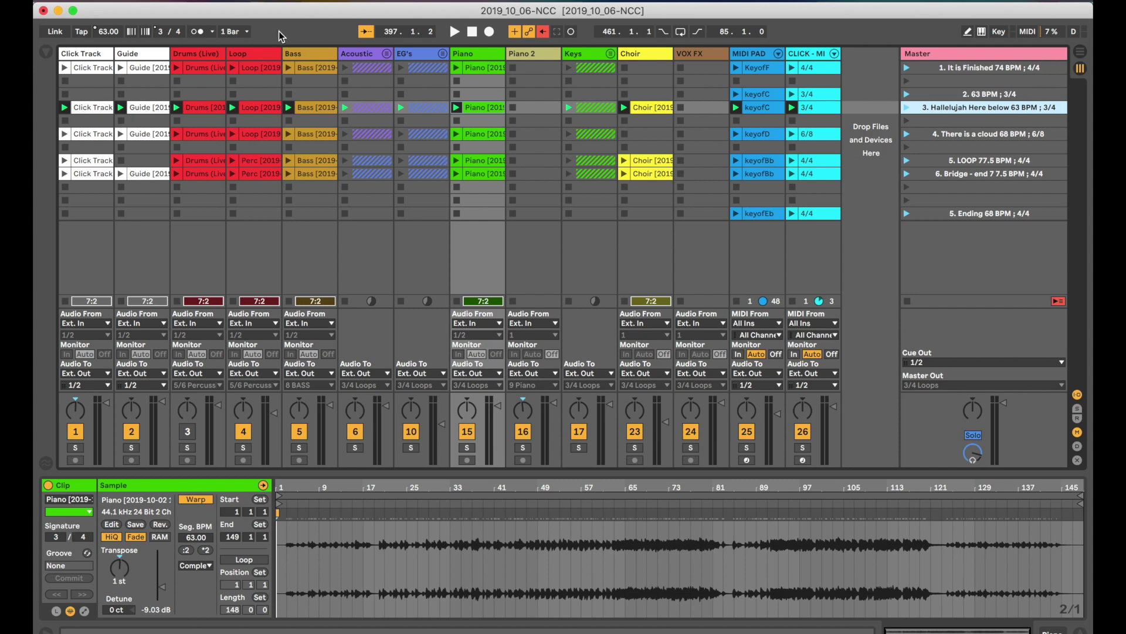
- Leave global launch quantization at 1 Bar and return to Arrangement view
click(247, 31)
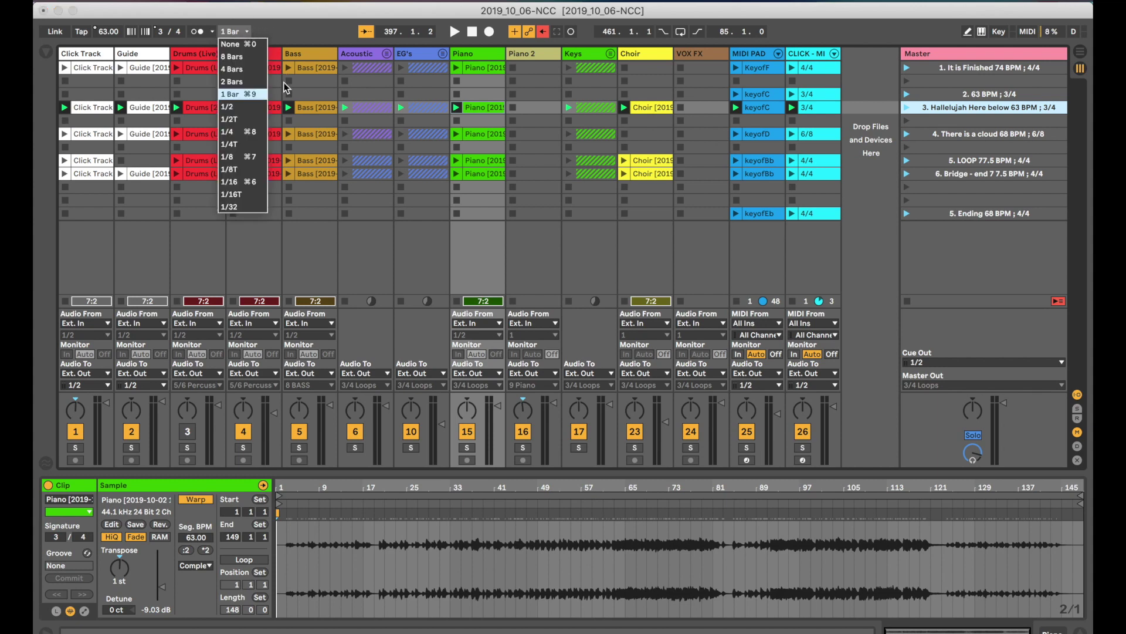
click(295, 24)
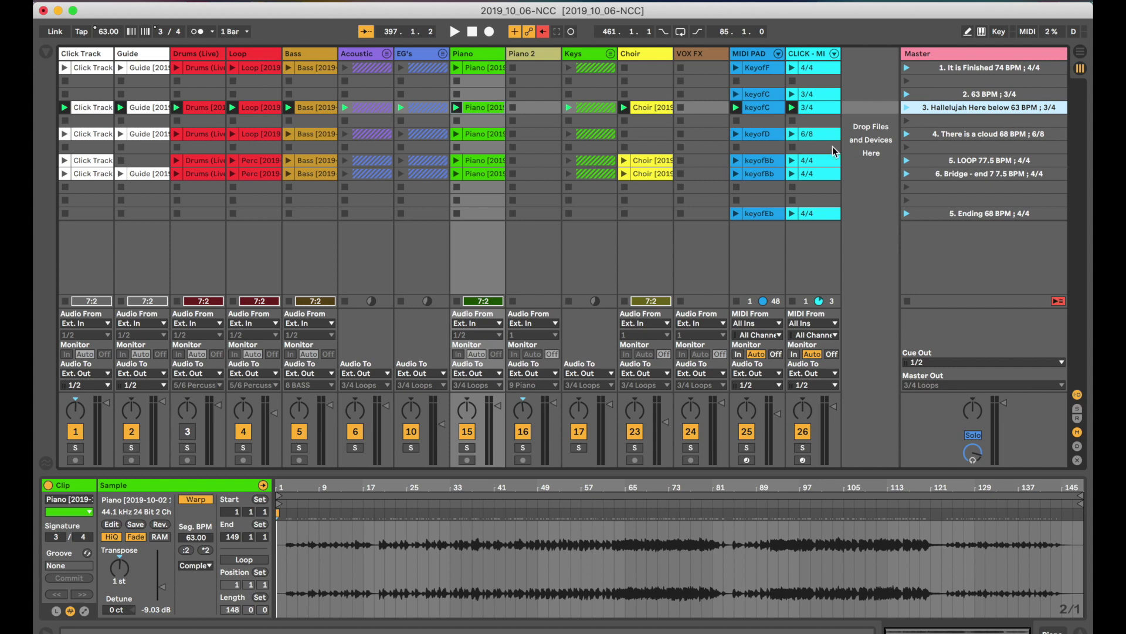
key(Tab)
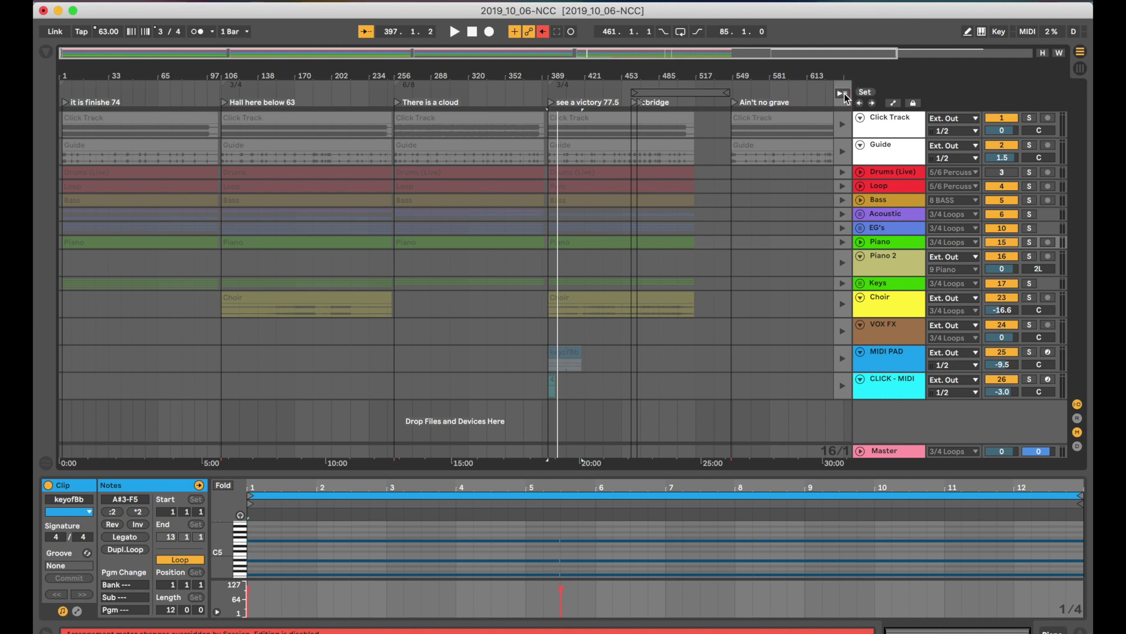
- Return playback to the arrangement, restore its tempo, shift the loop toward Ain't no grave, then enter Session view
click(842, 93)
click(545, 33)
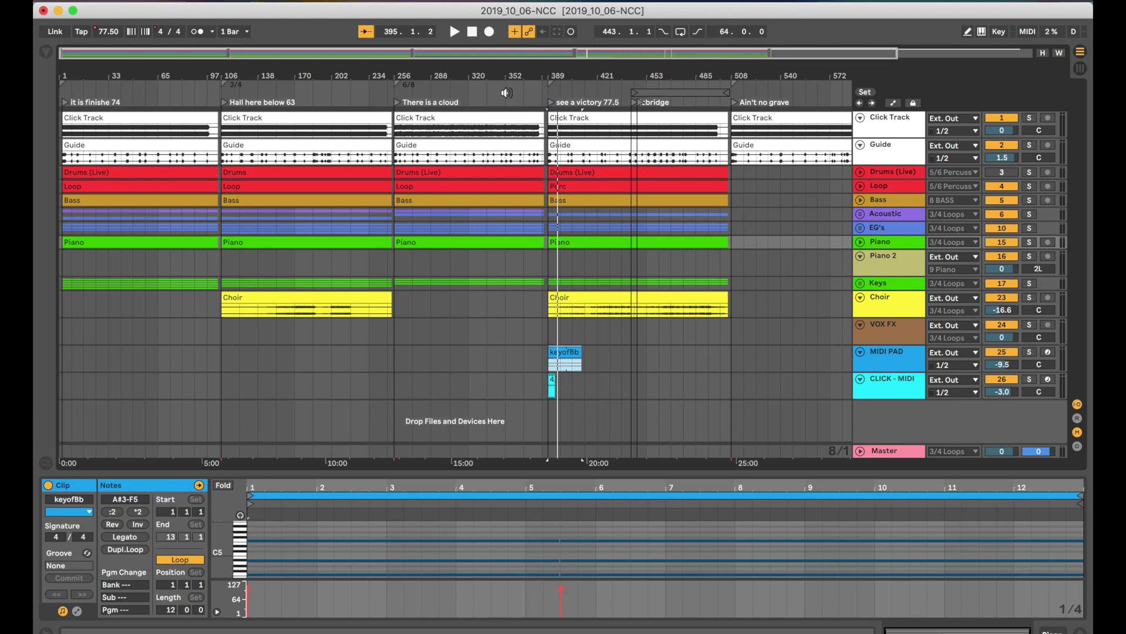
scroll(586, 155, up, 3)
scroll(674, 157, down, 4)
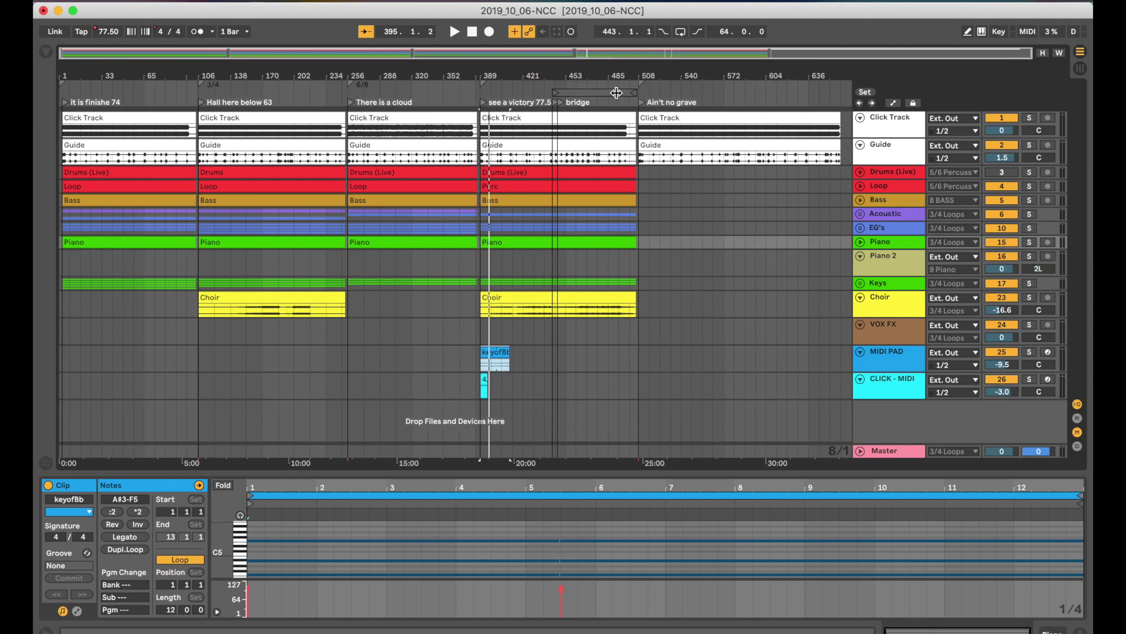
drag(626, 92, 713, 75)
scroll(708, 162, right, 5)
key(Tab)
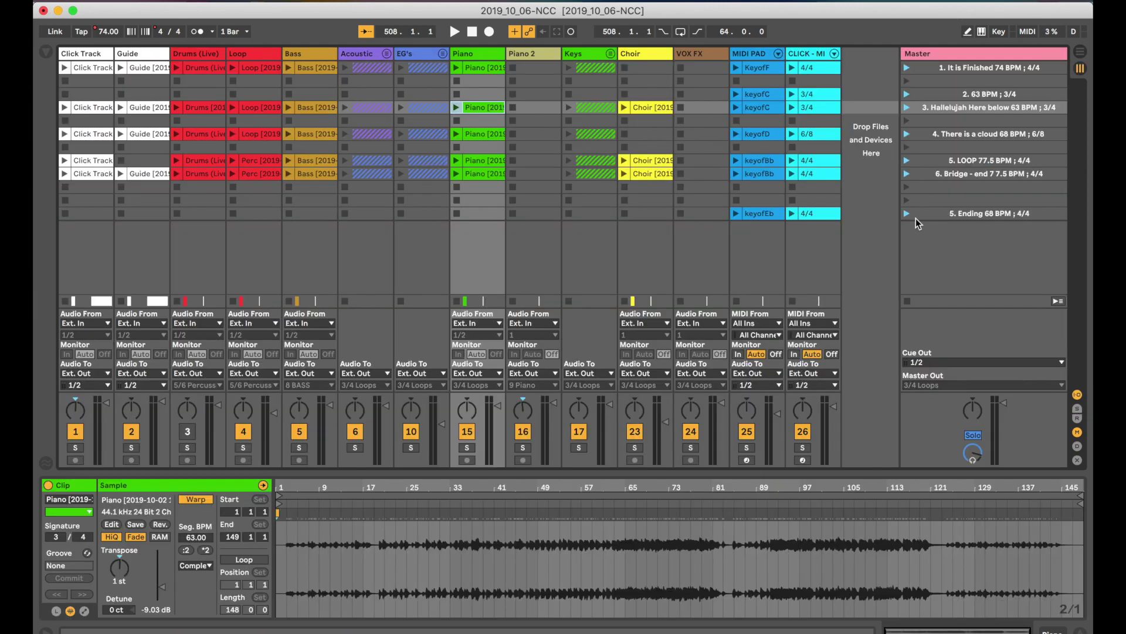
- In the arrangement, select the Ain't no grave bars 508–572
key(Tab)
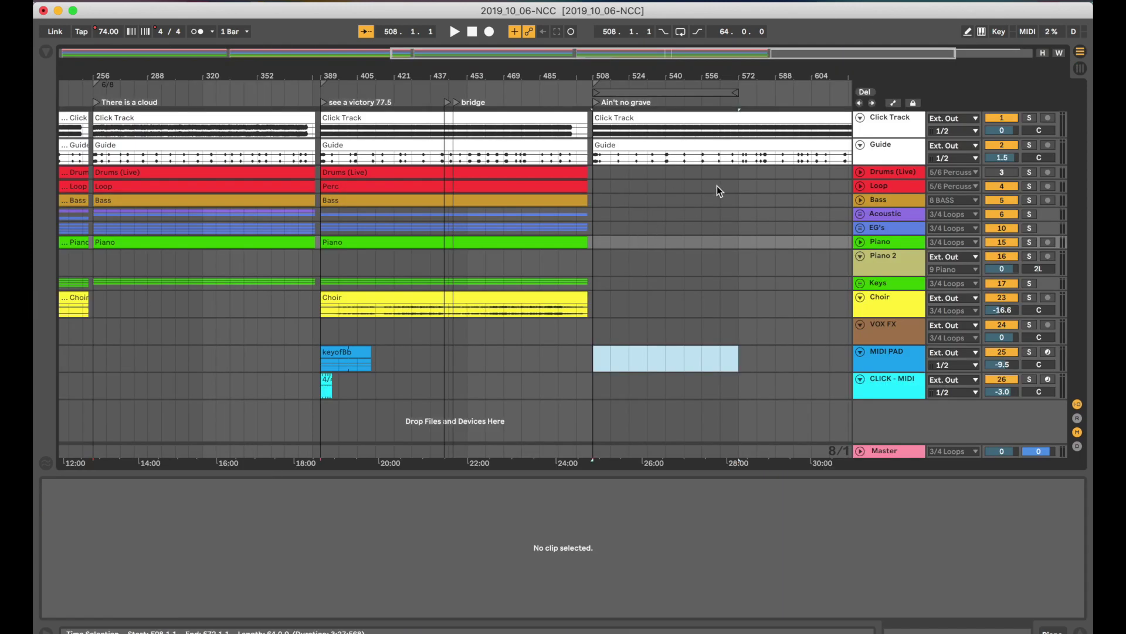
click(737, 93)
scroll(679, 193, up, 2)
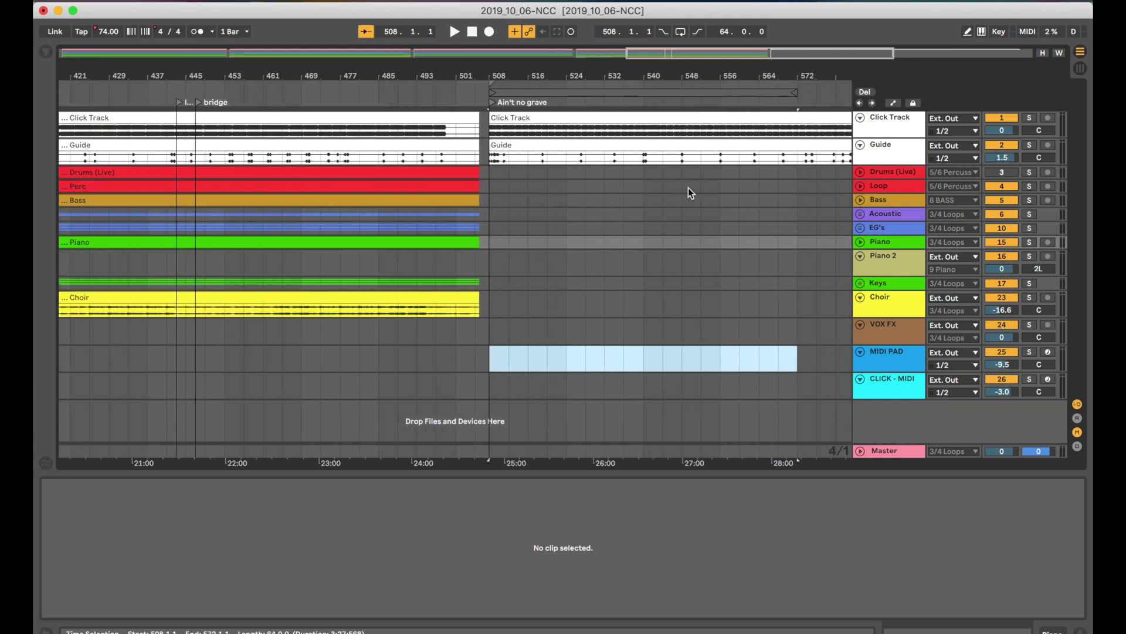
scroll(694, 189, right, 2)
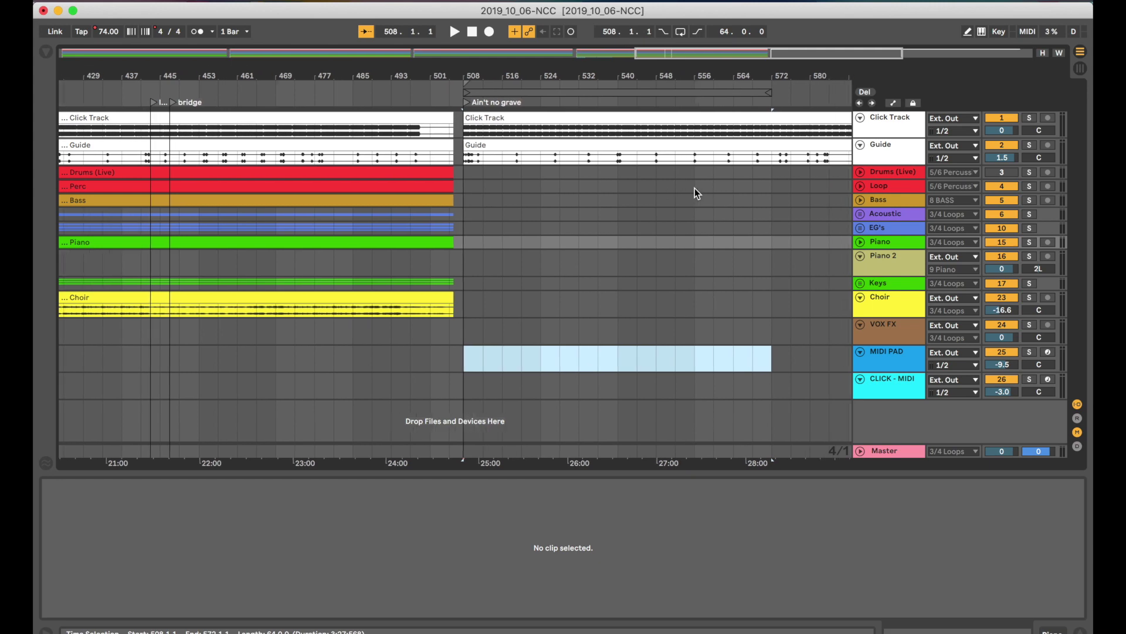
- Show the file browser, zoom to the Ain't no grave selection, and pick the empty scene slot above Ending
key(Tab)
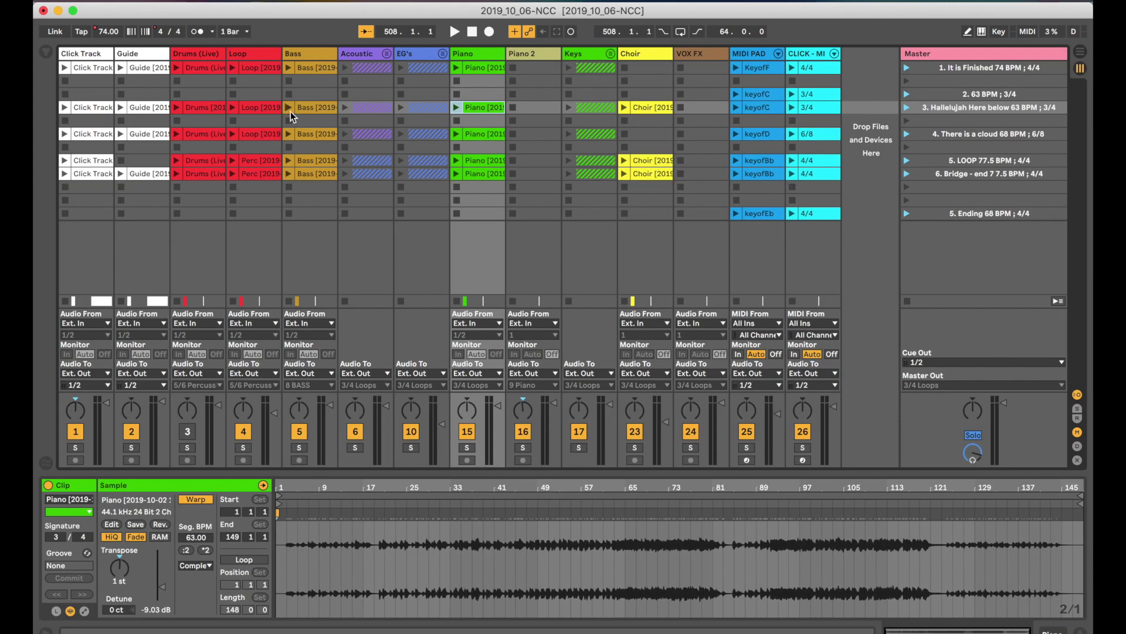
click(48, 52)
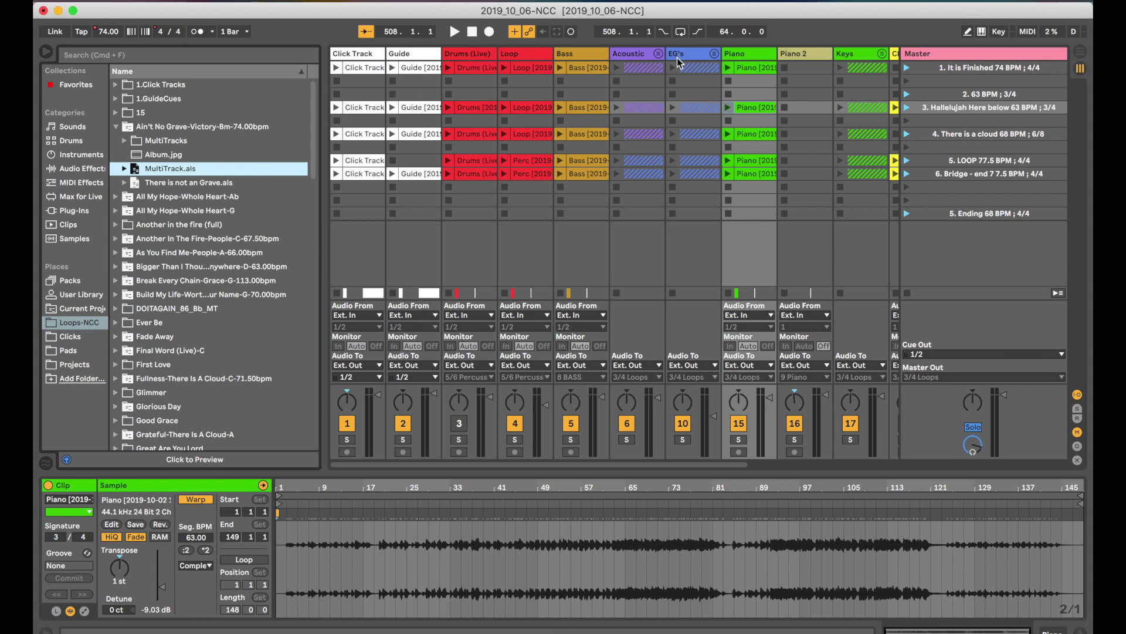
key(Tab)
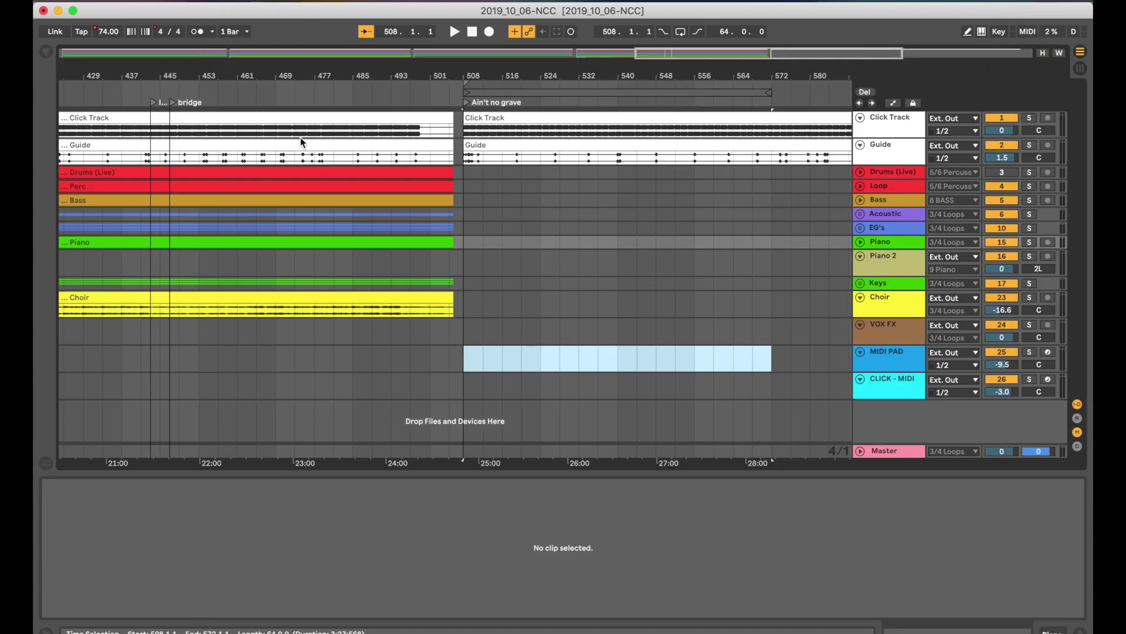
scroll(301, 139, down, 2)
scroll(300, 140, down, 1)
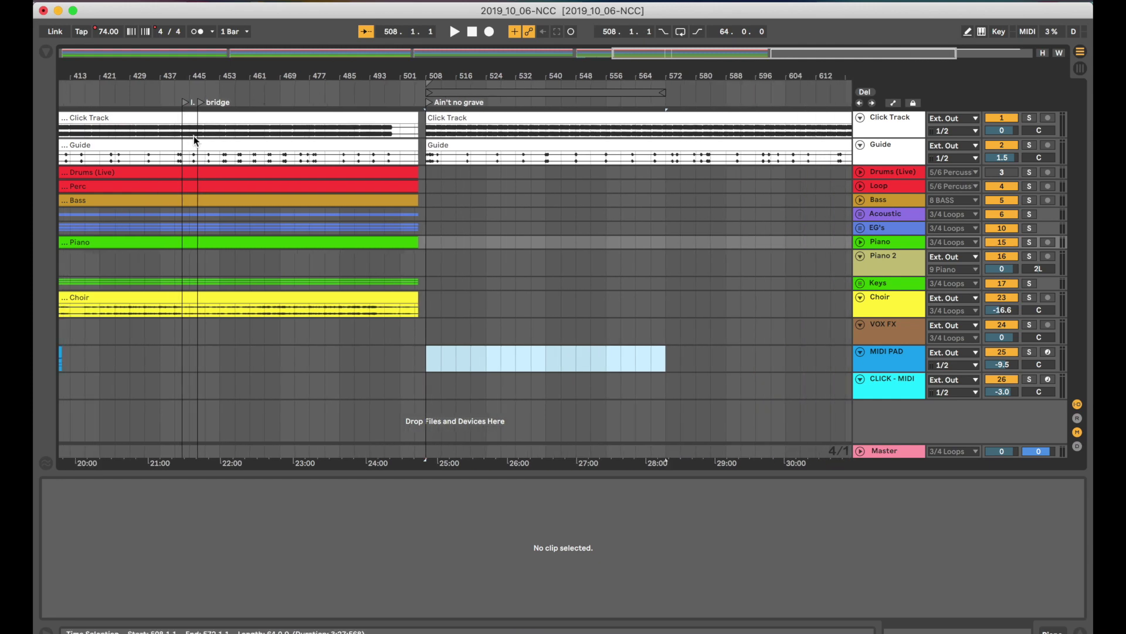
scroll(212, 116, up, 5)
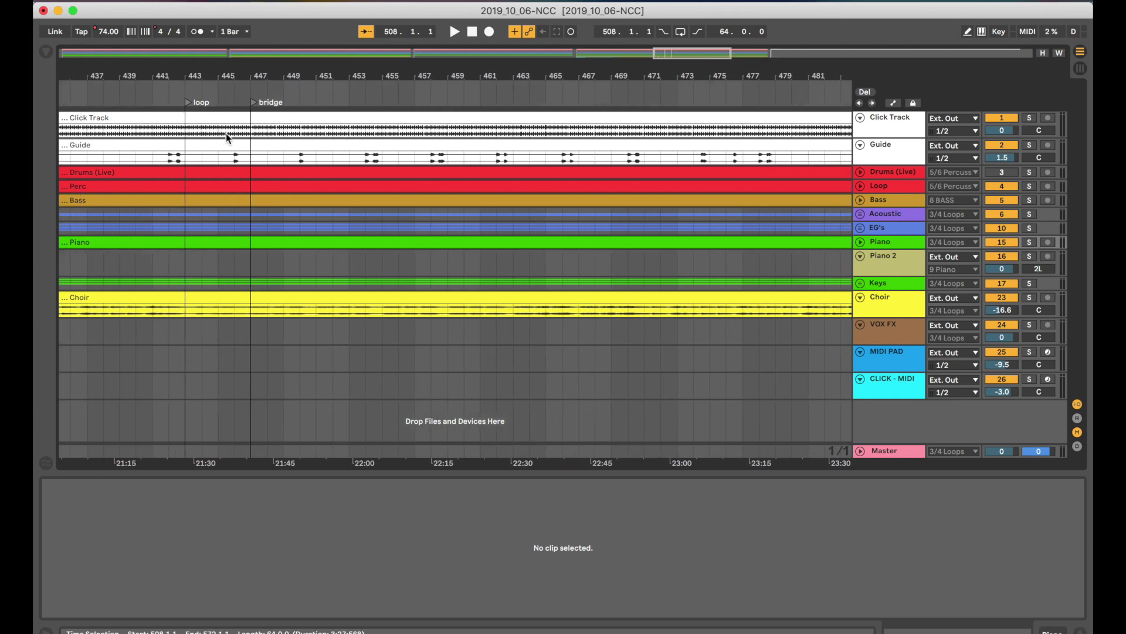
key(z)
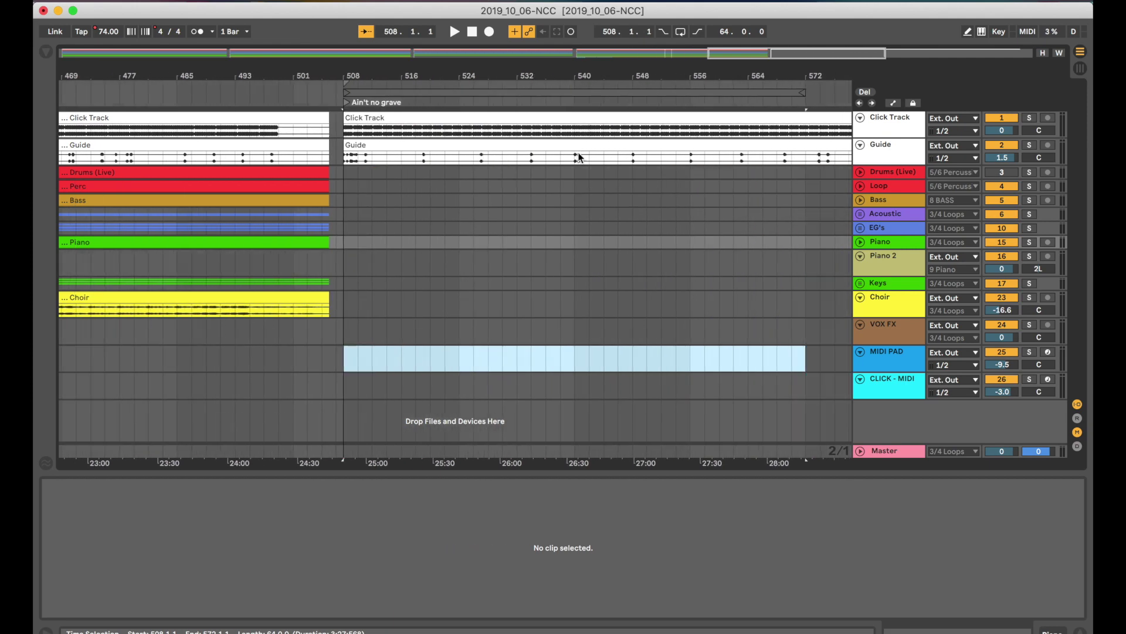
key(Tab)
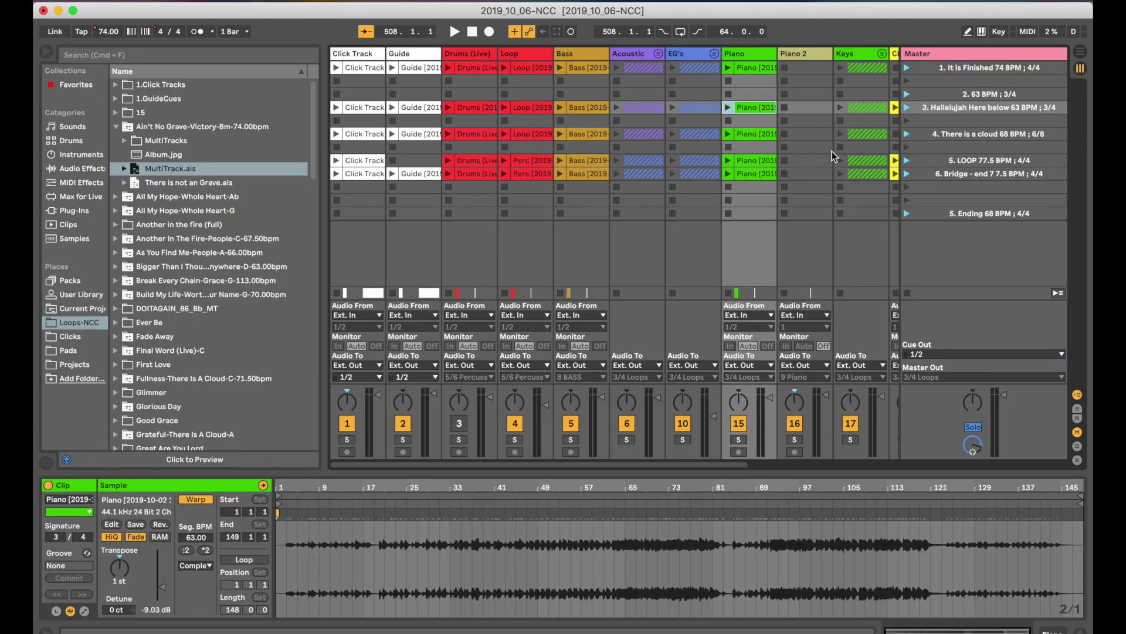
click(1038, 200)
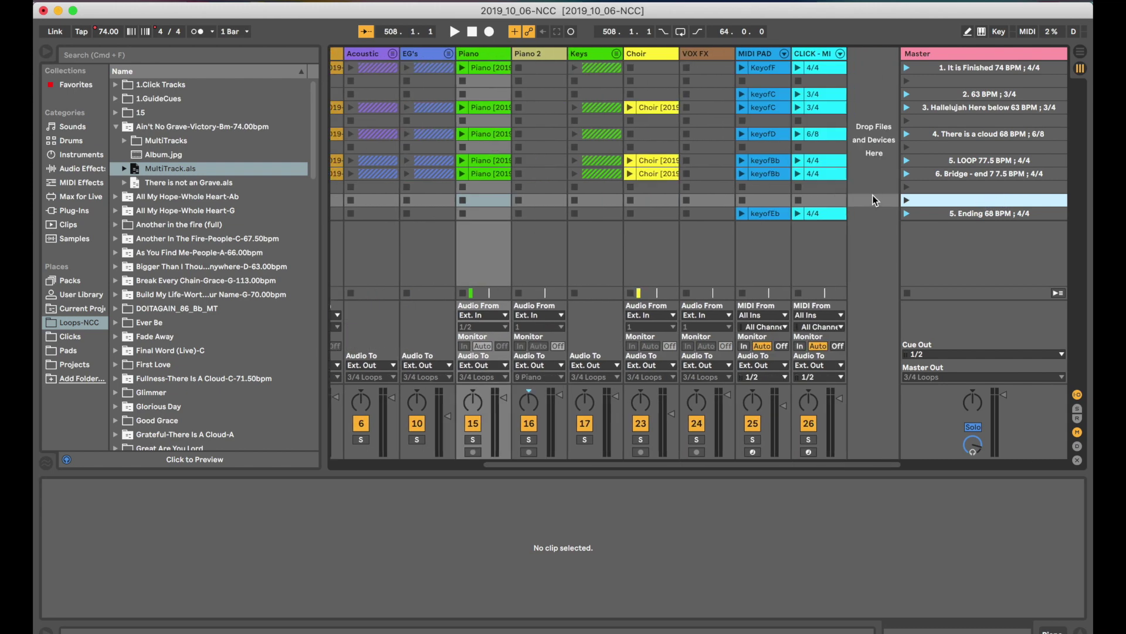
key(Tab)
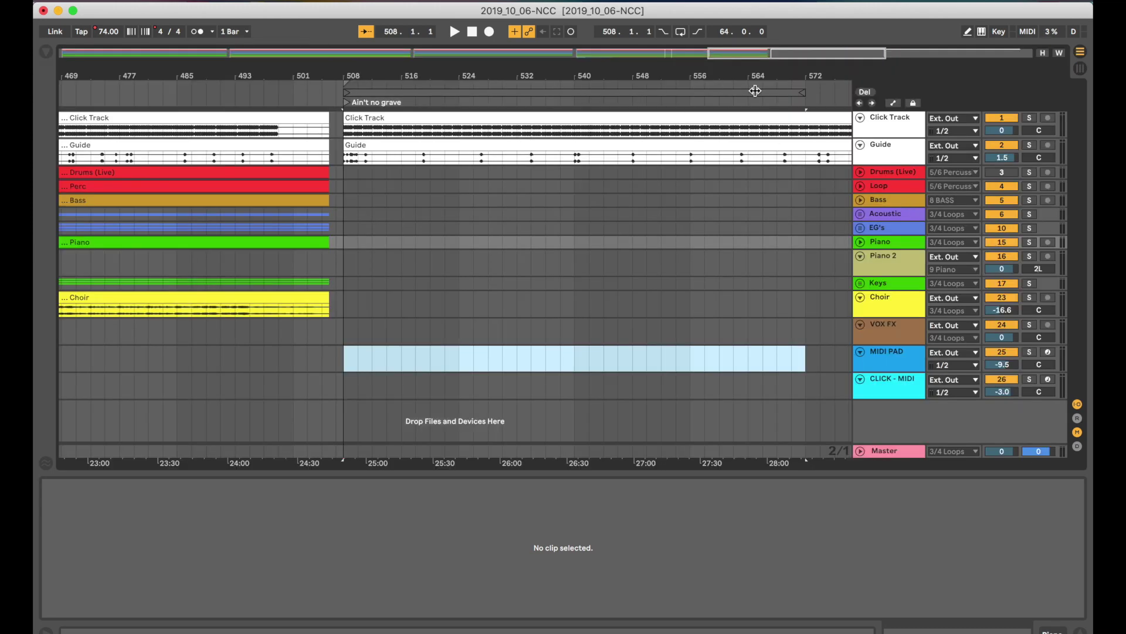
- Stretch the Ain't no grave loop end from bar 572 out toward bar 660
click(754, 92)
scroll(733, 97, right, 5)
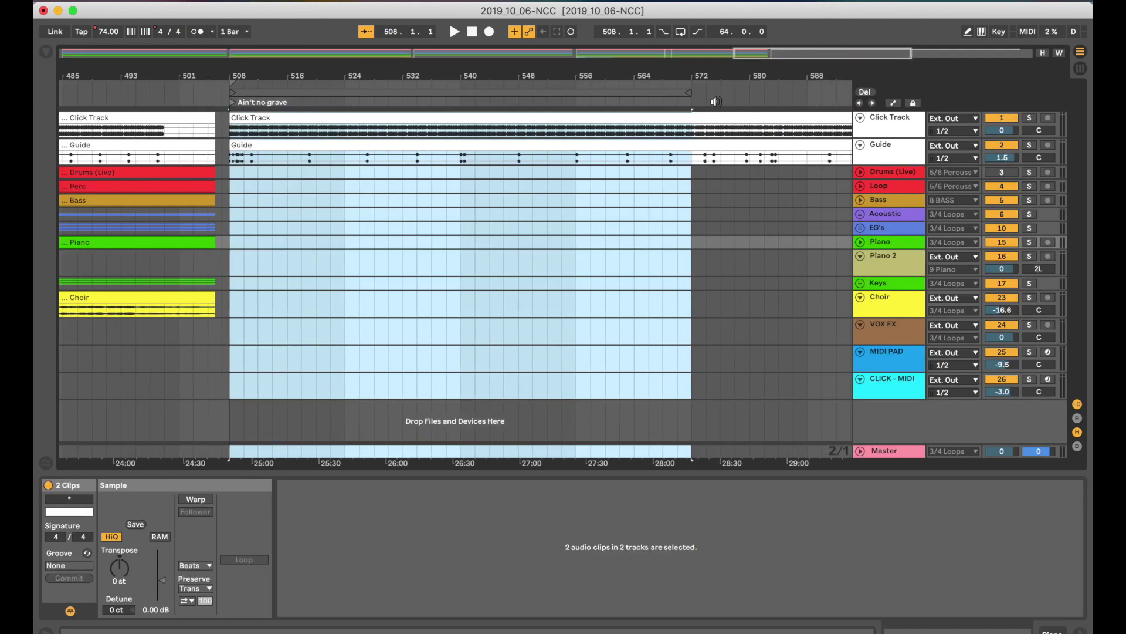
scroll(714, 100, down, 2)
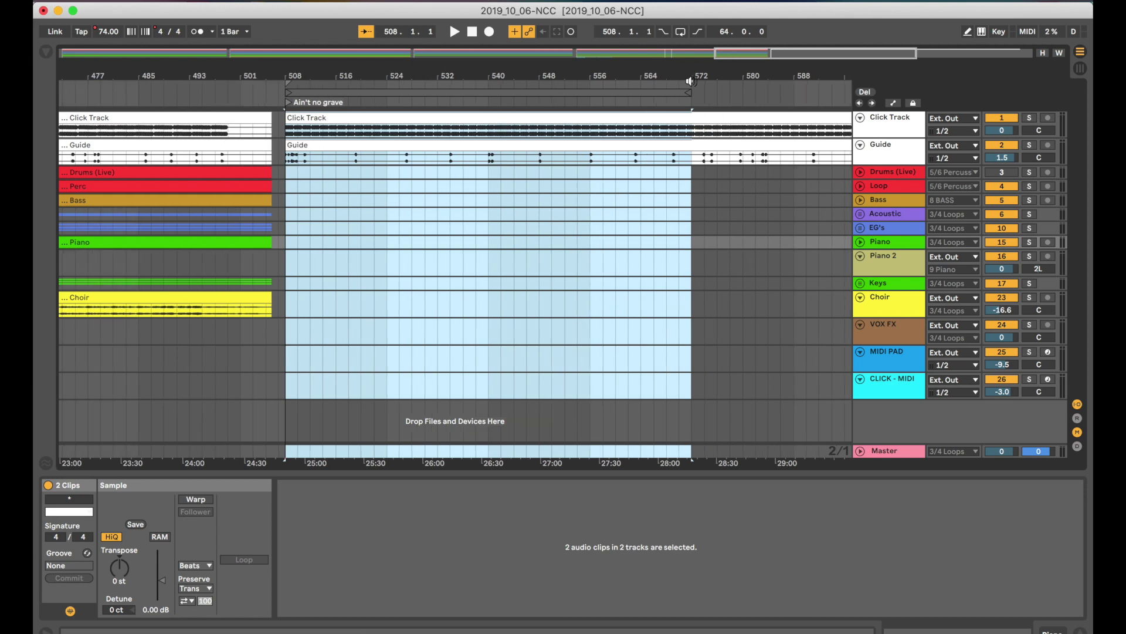
click(705, 92)
drag(705, 92, 723, 166)
scroll(723, 163, down, 3)
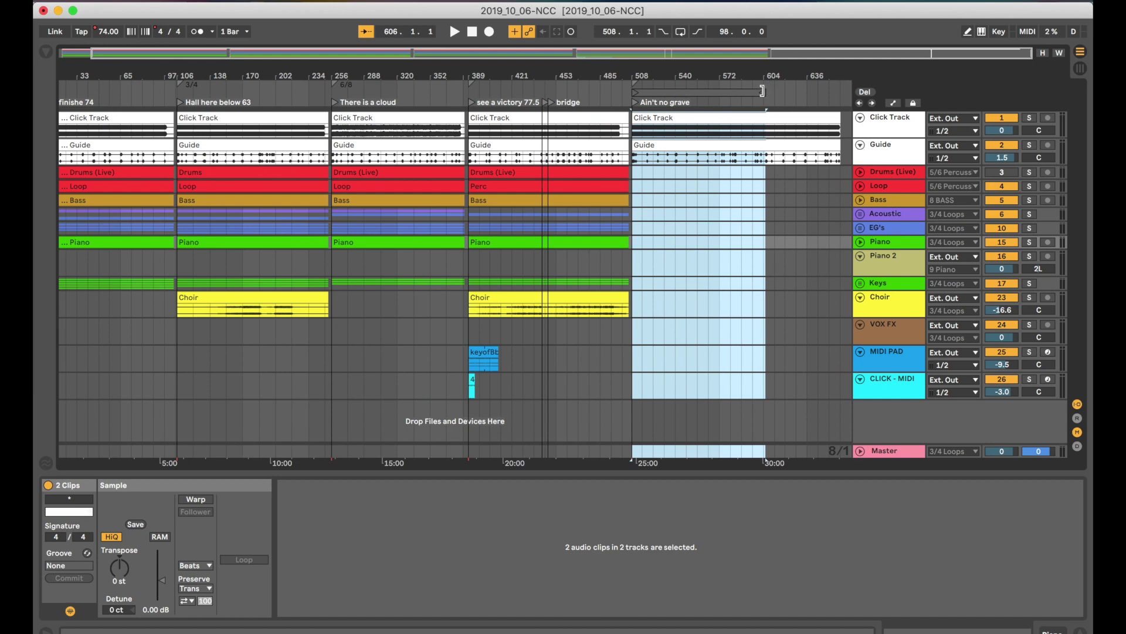
drag(766, 89, 843, 90)
scroll(712, 144, up, 5)
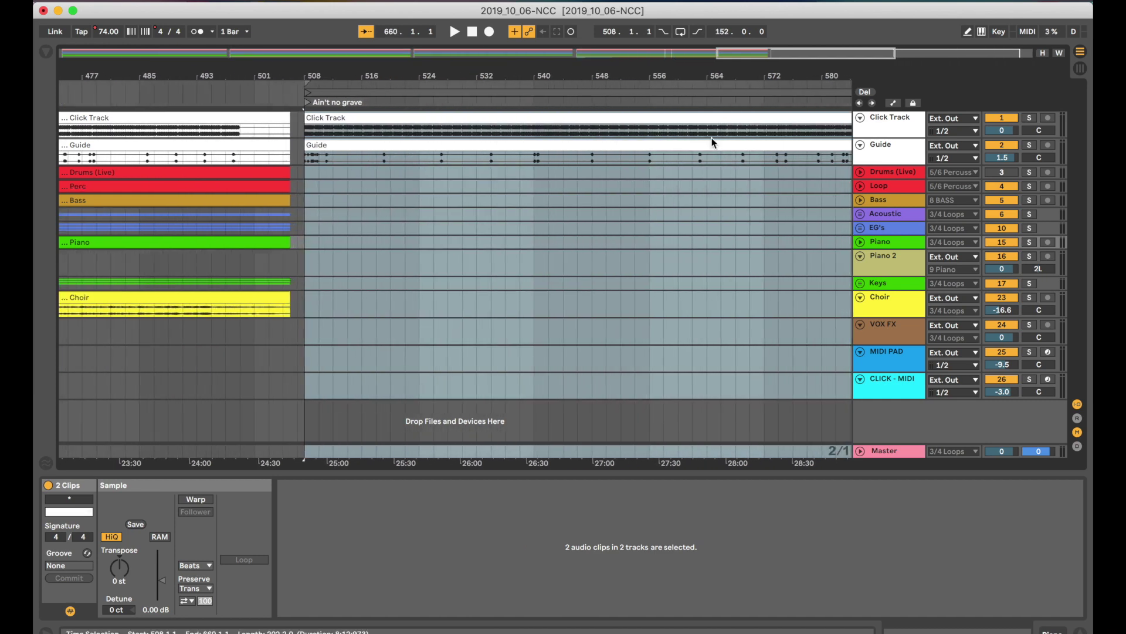
- Consolidate the looped span with Consolidate Time to New Scene
click(636, 91)
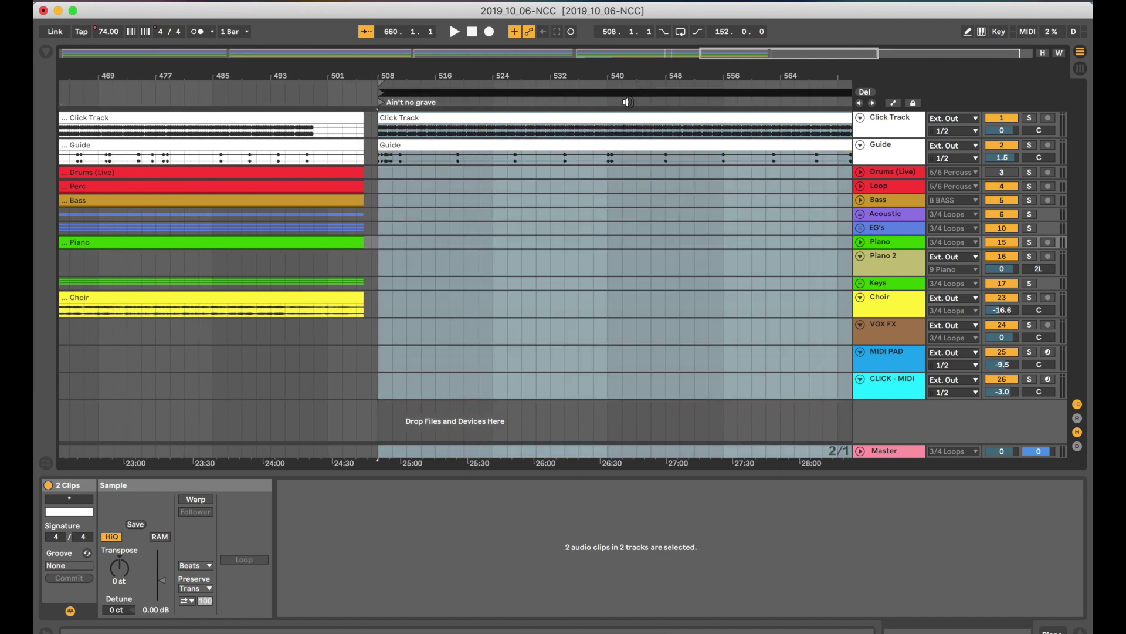
right_click(623, 92)
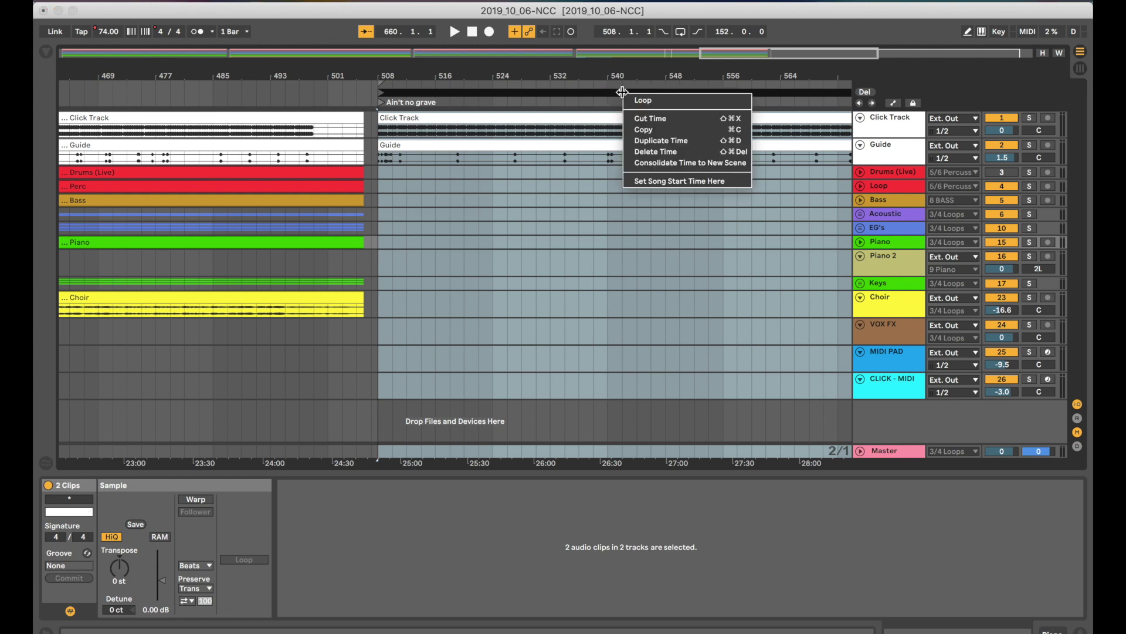
click(694, 164)
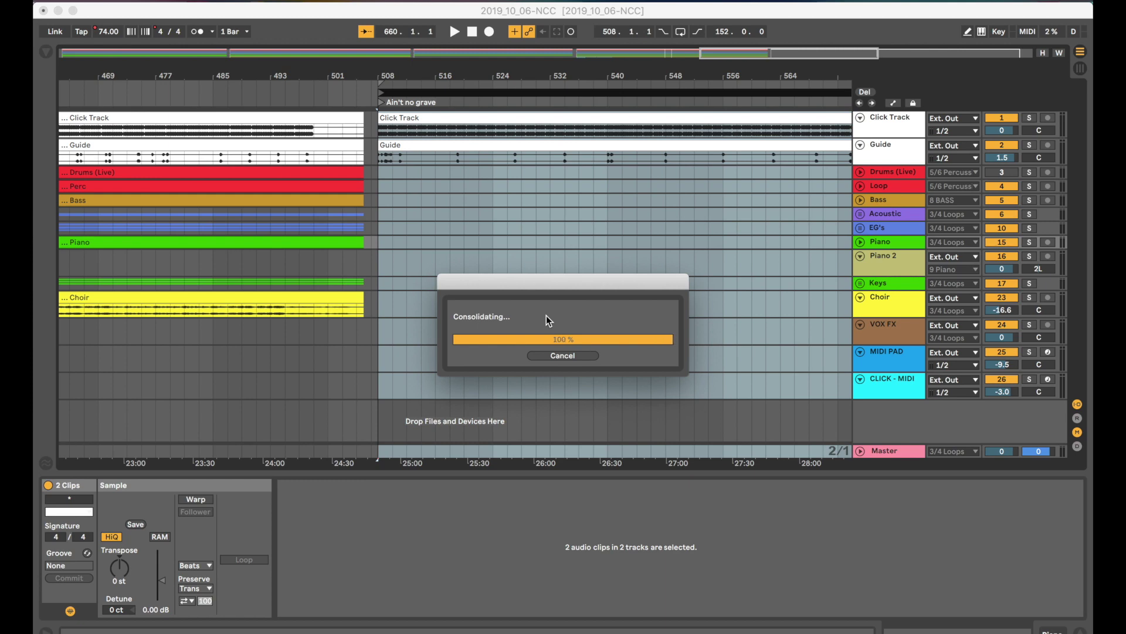
- Turn Warp off for the new scene's Click Track and Guide clips
key(Tab)
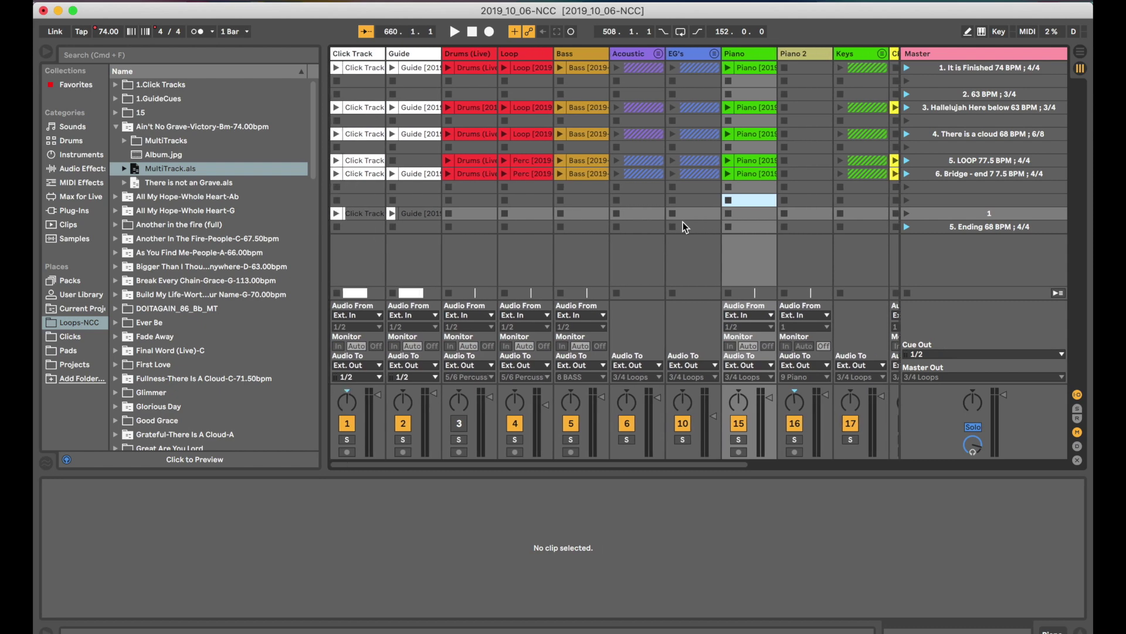
click(423, 214)
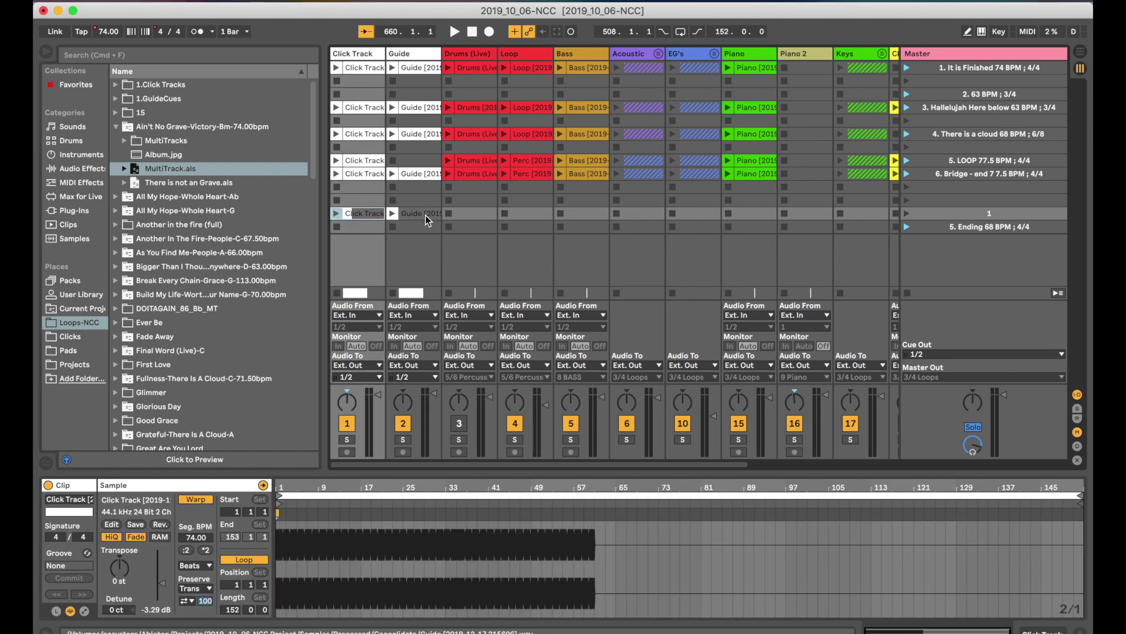
click(368, 215)
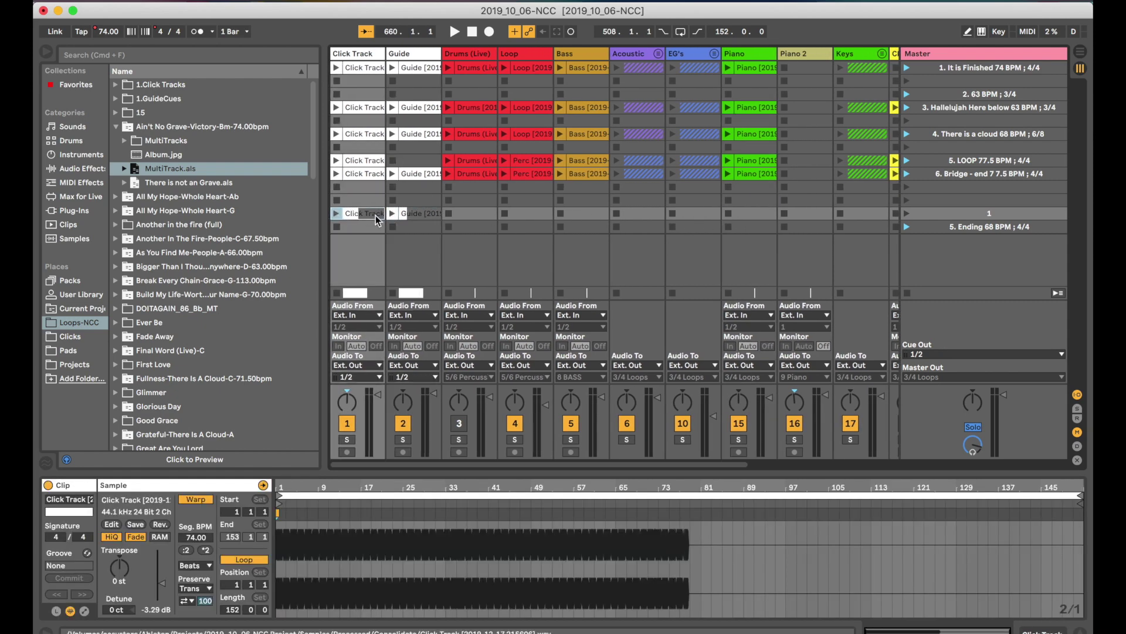
click(196, 500)
click(418, 212)
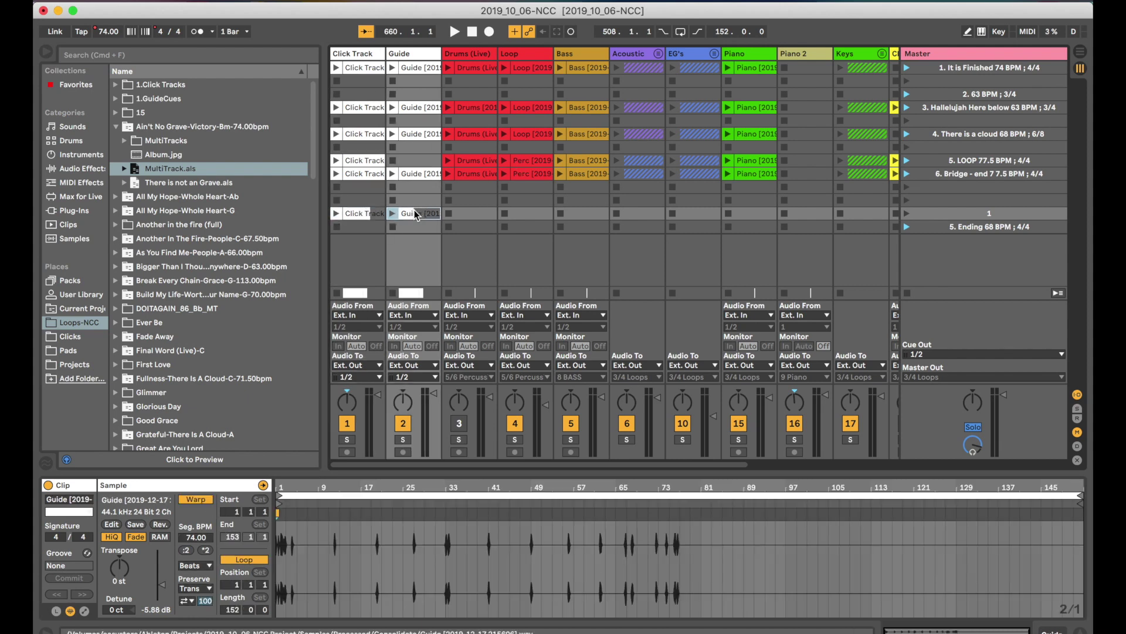
click(204, 501)
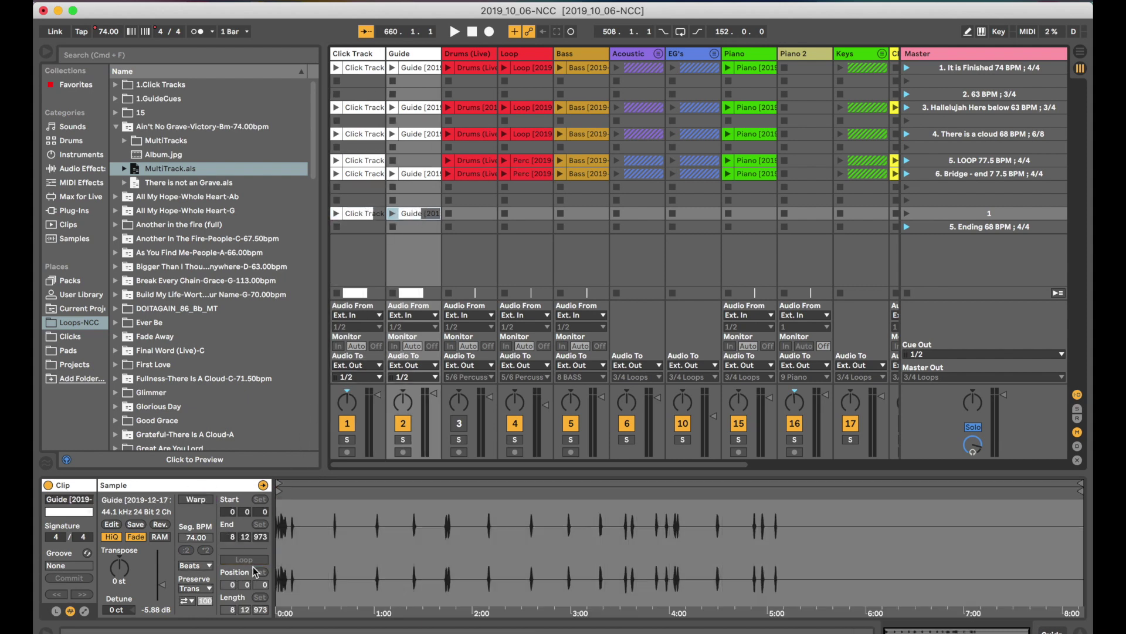
- Rename the new scene to 'Ain'rt no grave 74 BPM ; 4/4'
click(930, 213)
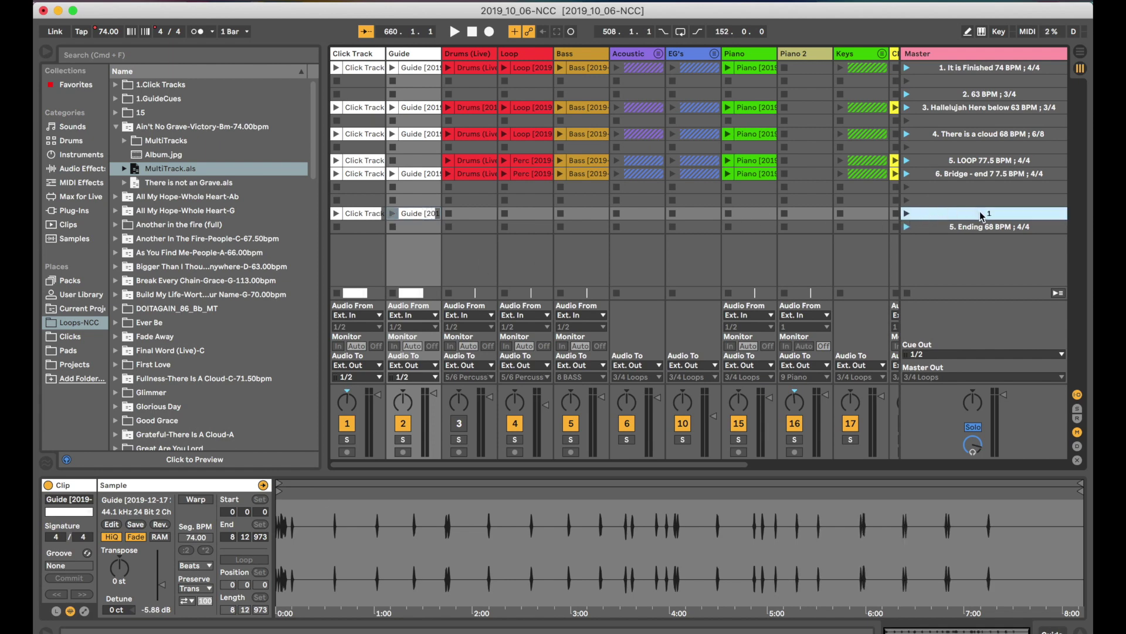
key(super+r)
text(Ain'rt no grave)
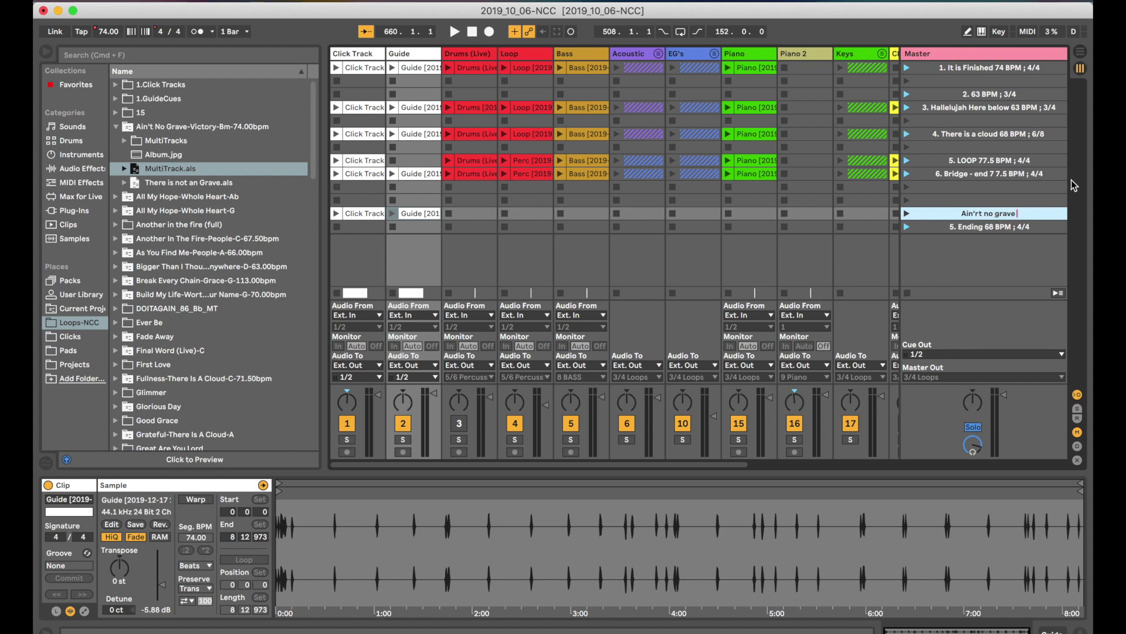
text( 74 BPM ; 4/4)
- Confirm the scene name, then test-play the Ain'rt no grave scene and stop it
key(Return)
click(907, 215)
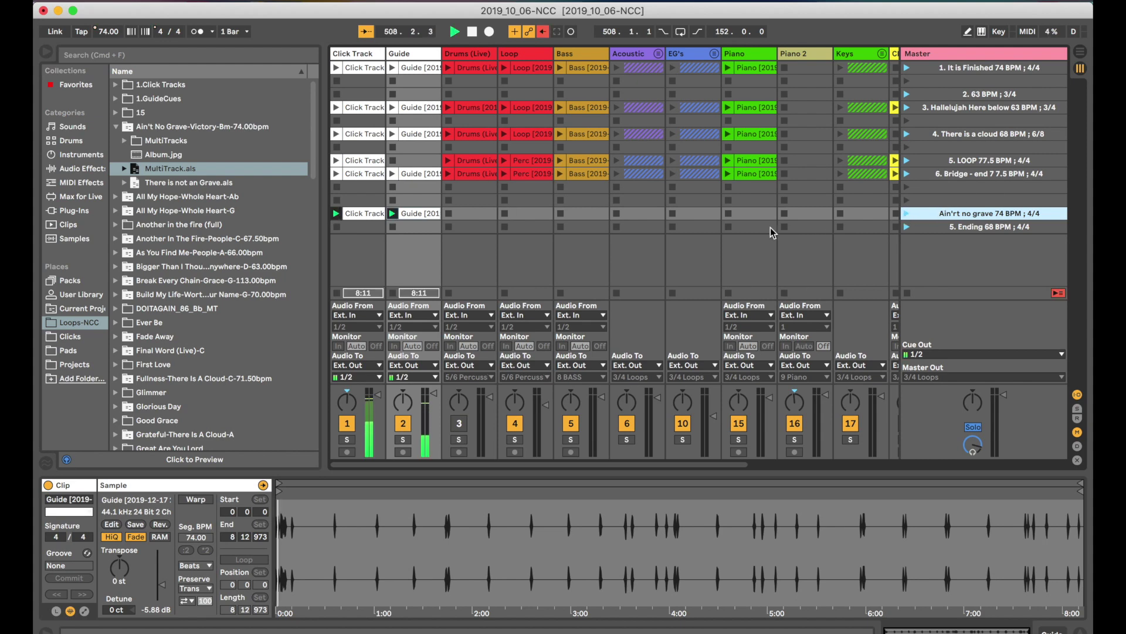
key(XF86AudioRaiseVolume)
scroll(629, 272, right, 3)
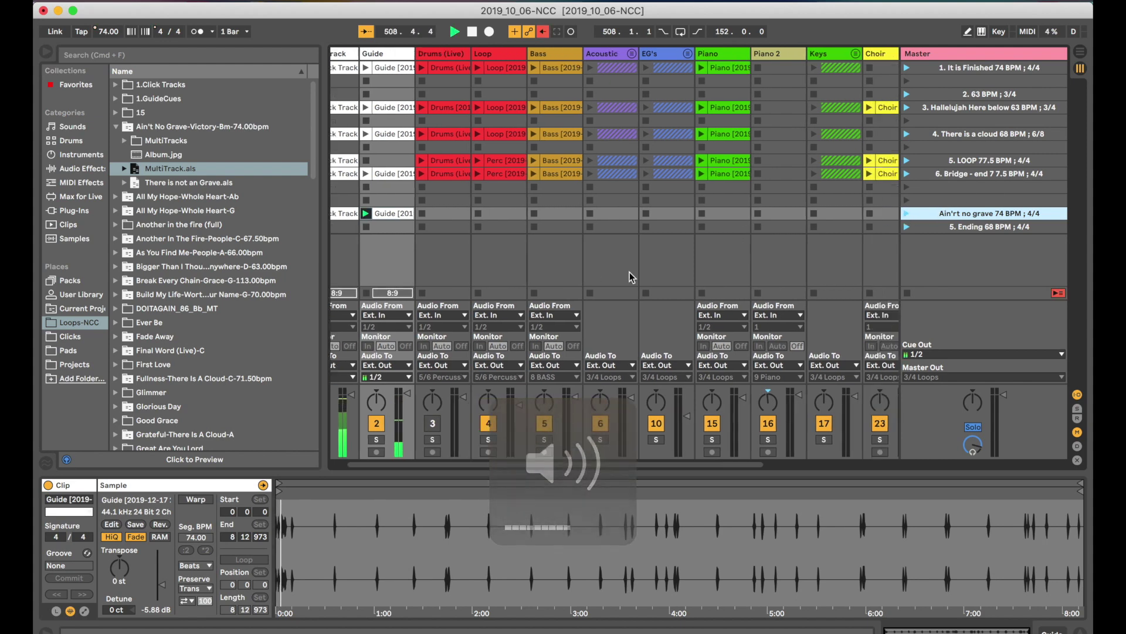
scroll(629, 272, right, 3)
key(space)
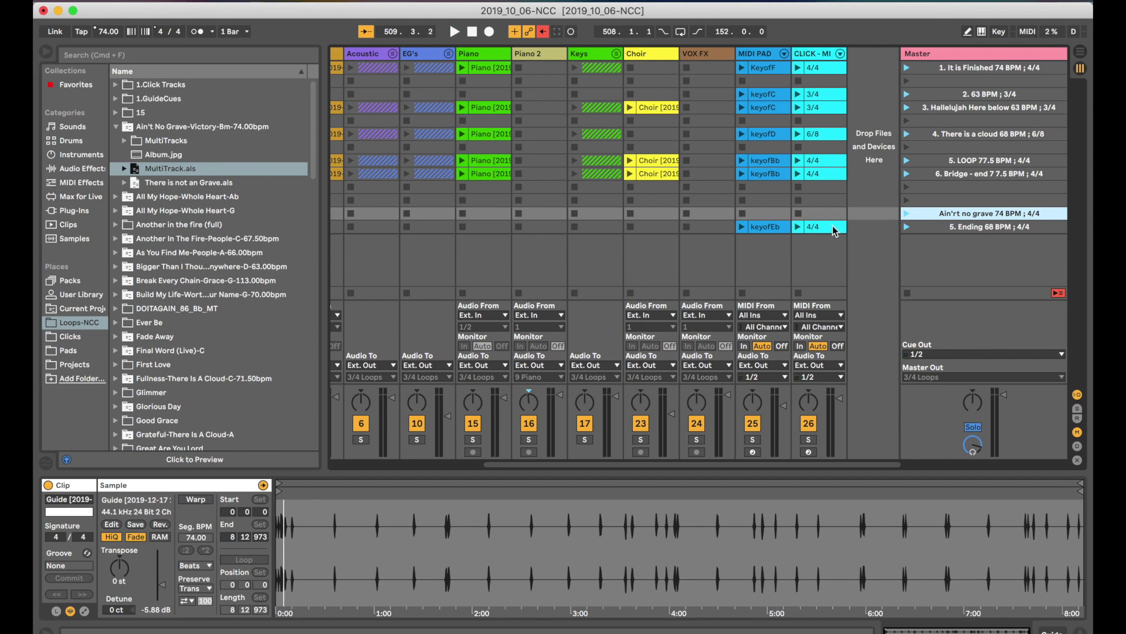
- Copy the 4/4 click clip into the Ain'rt no grave scene, audition it, and hide the browser
drag(831, 230, 832, 215)
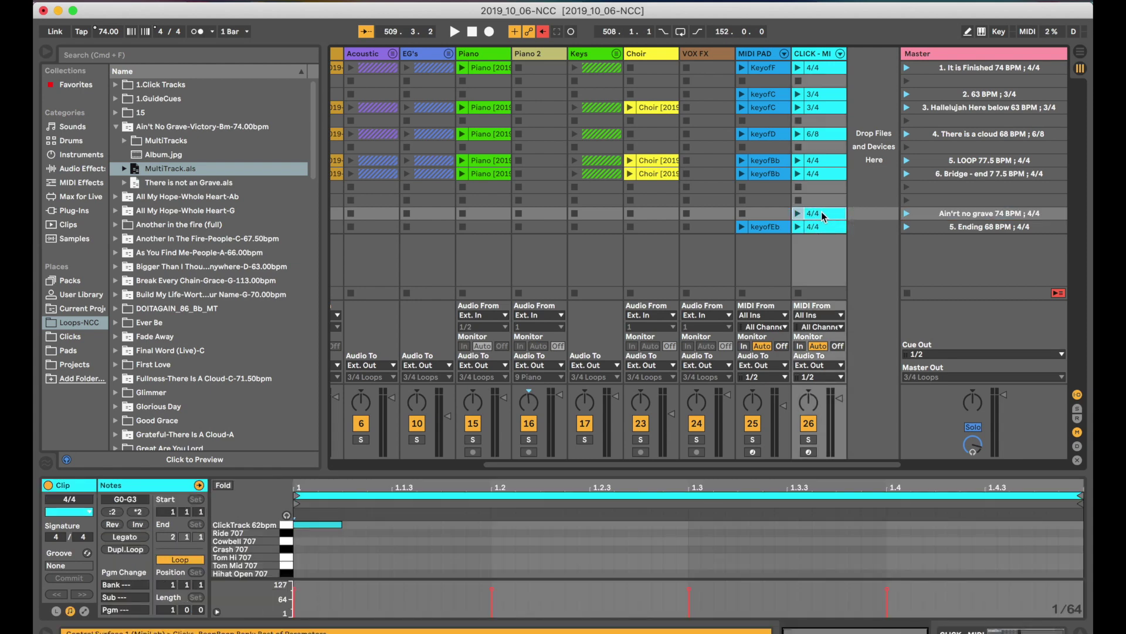
click(906, 213)
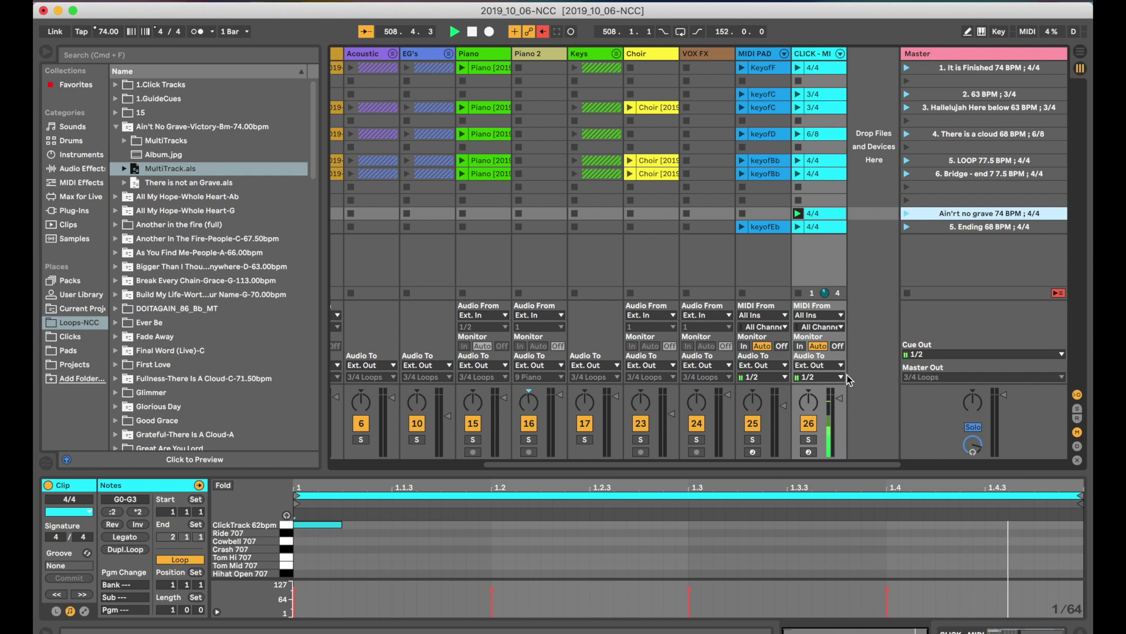
click(825, 213)
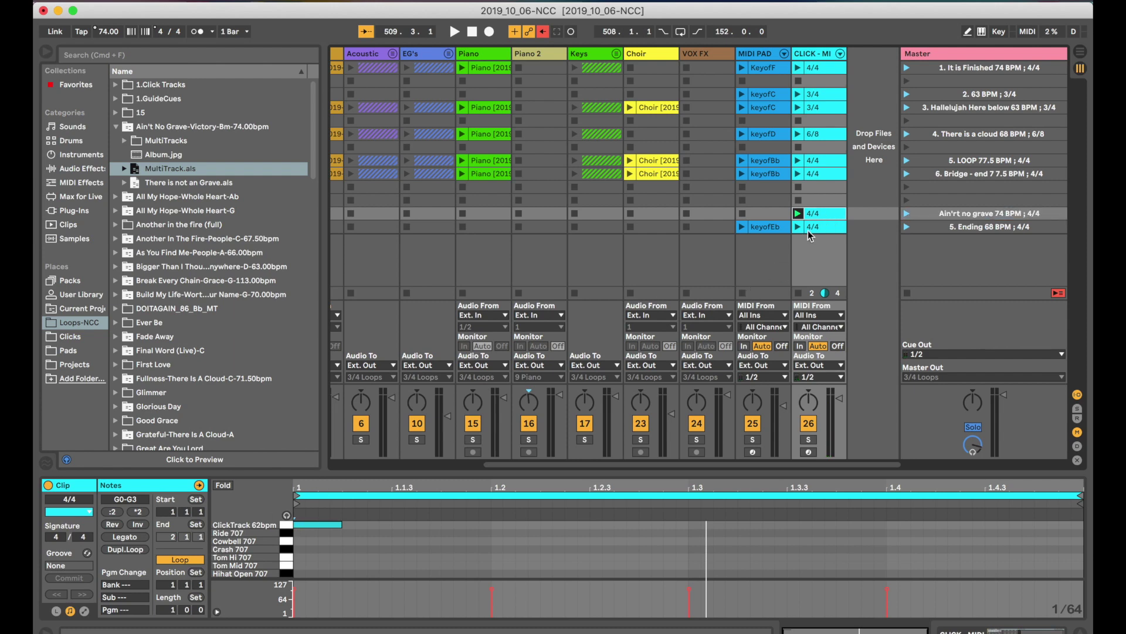
scroll(808, 230, left, 1)
scroll(808, 230, left, 5)
click(414, 213)
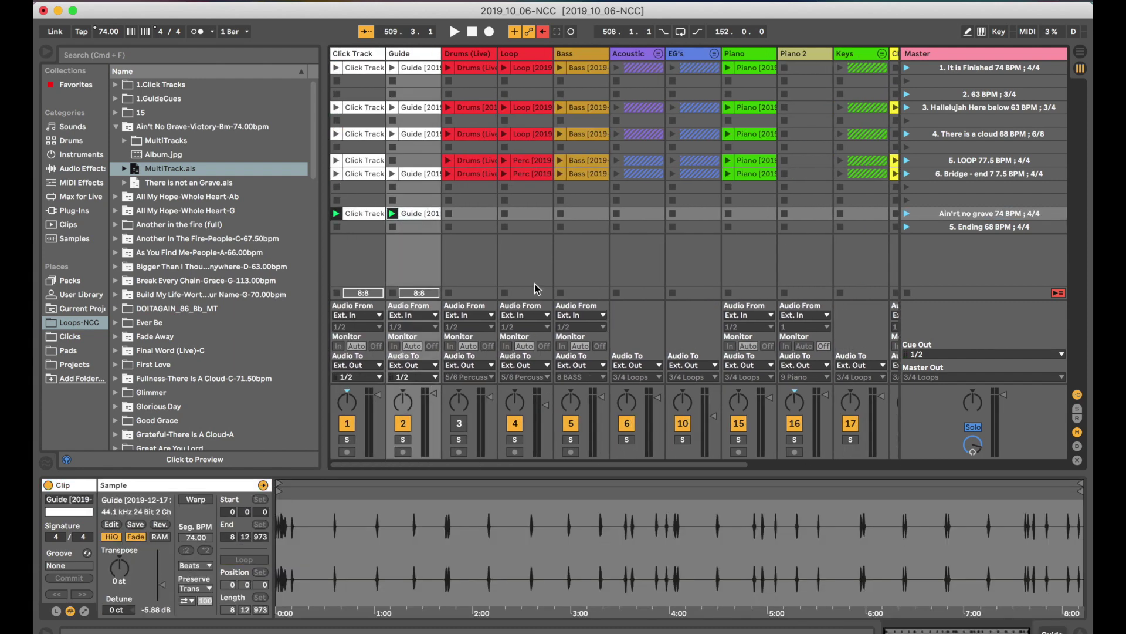
scroll(422, 297, right, 5)
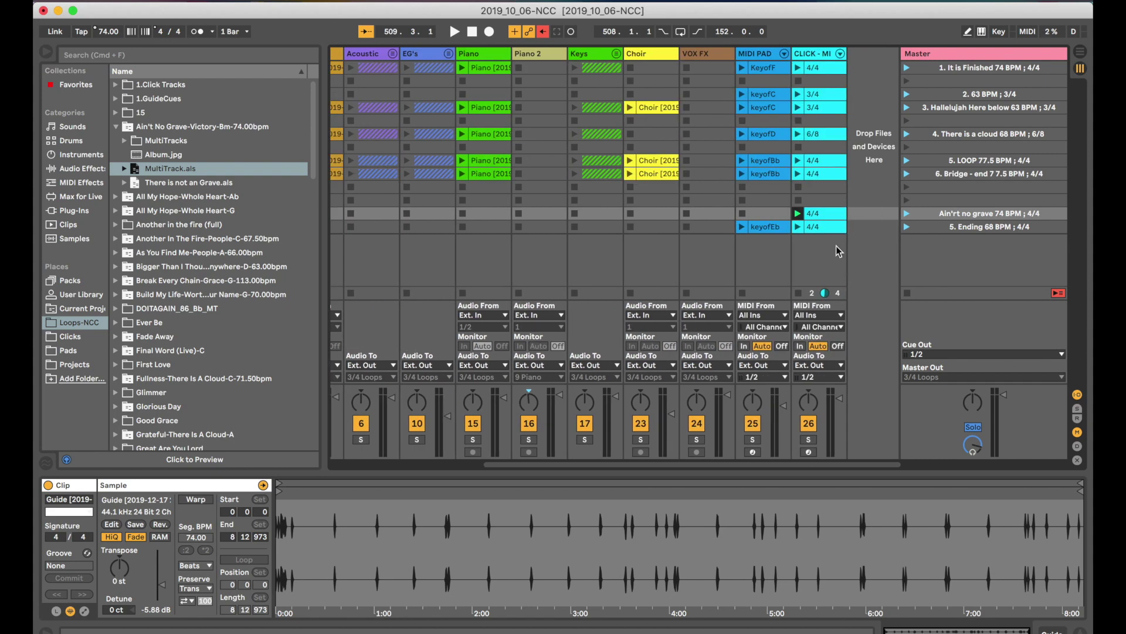
click(50, 51)
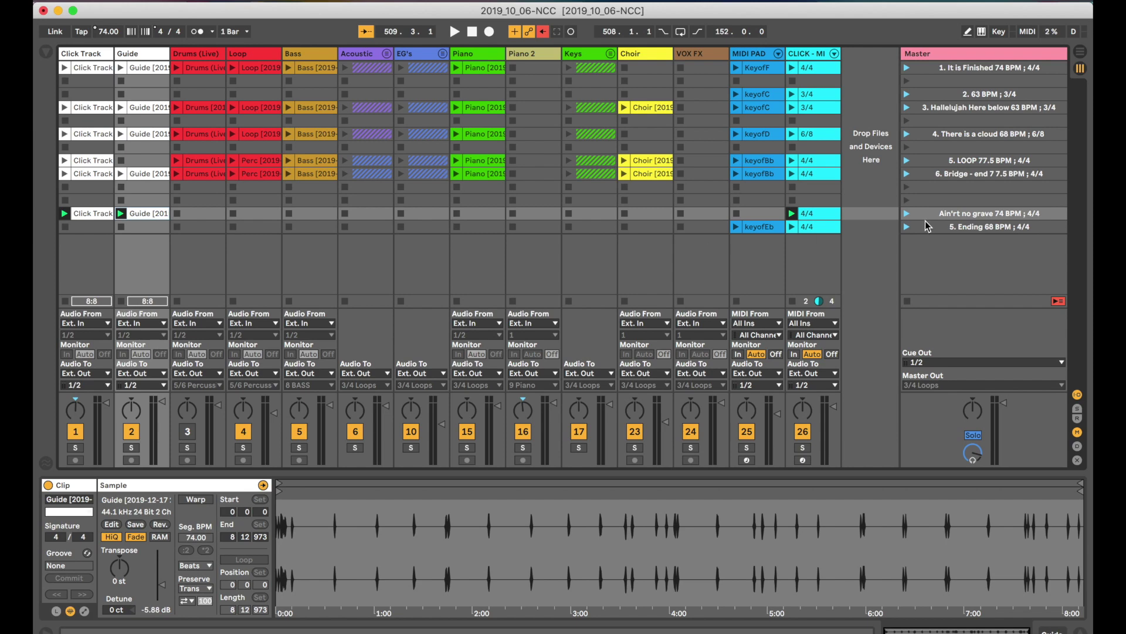
- Launch the 63 BPM 3/4 scene, stop it, and return playback to the arrangement at 74 BPM 4/4
click(907, 96)
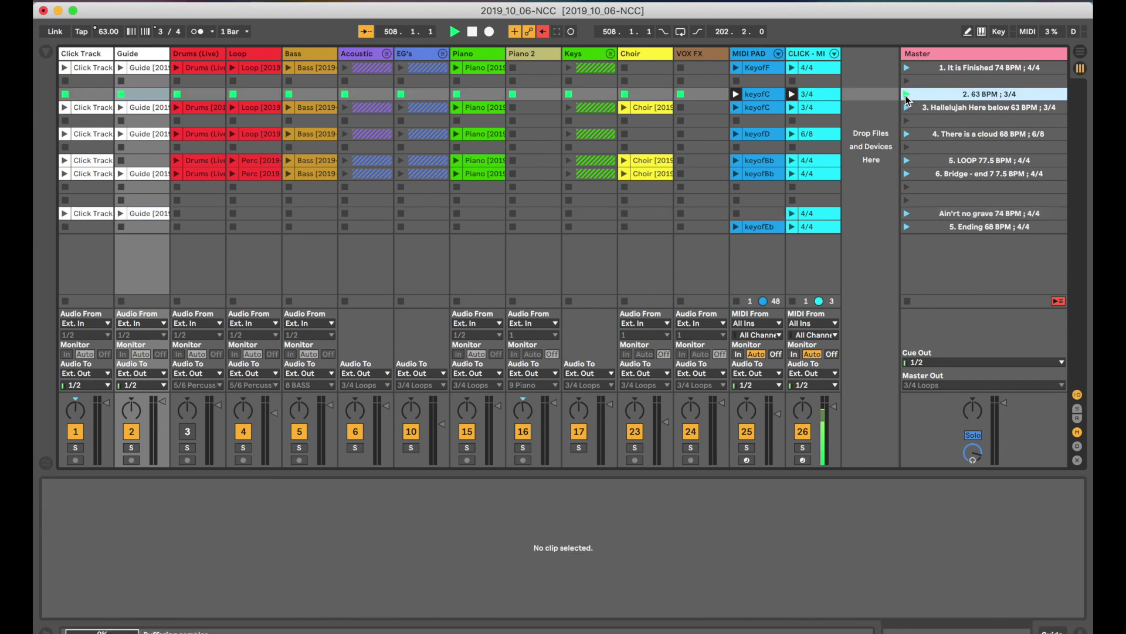
key(space)
key(Tab)
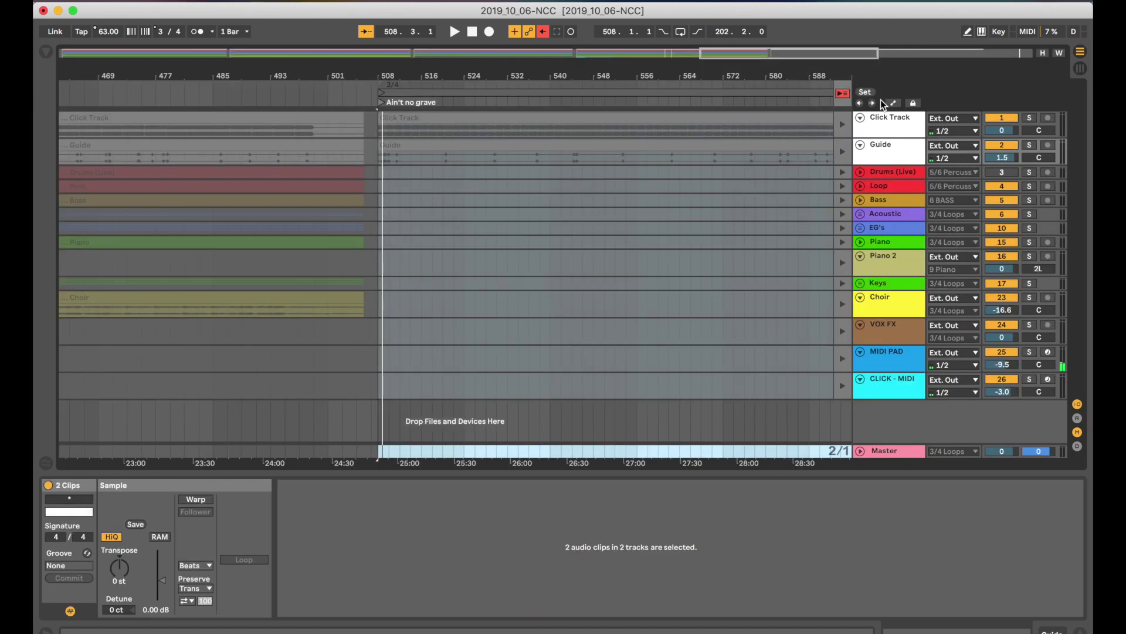
click(843, 93)
click(543, 32)
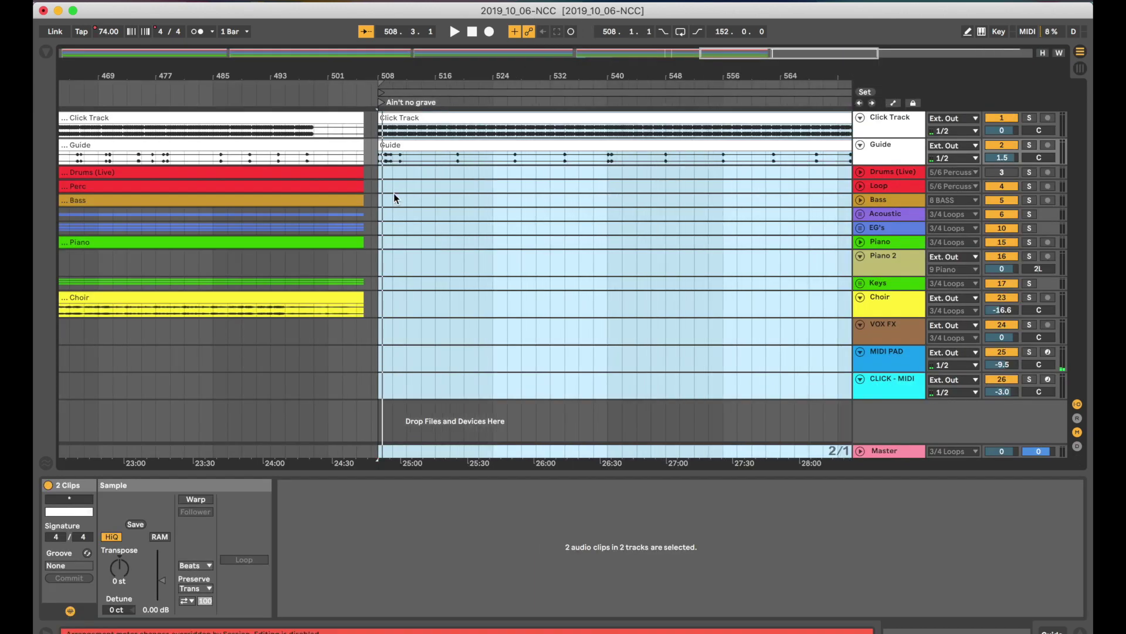
- Scroll the arrangement back to bar 1 and zoom out to show more songs
scroll(393, 176, up, 3)
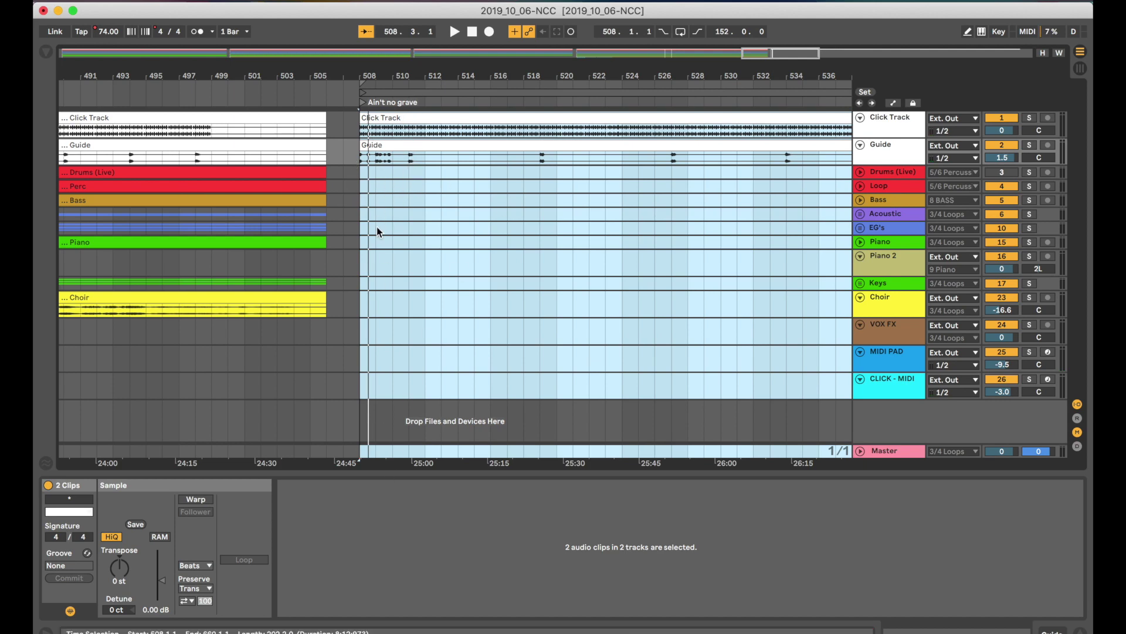
scroll(376, 231, down, 4)
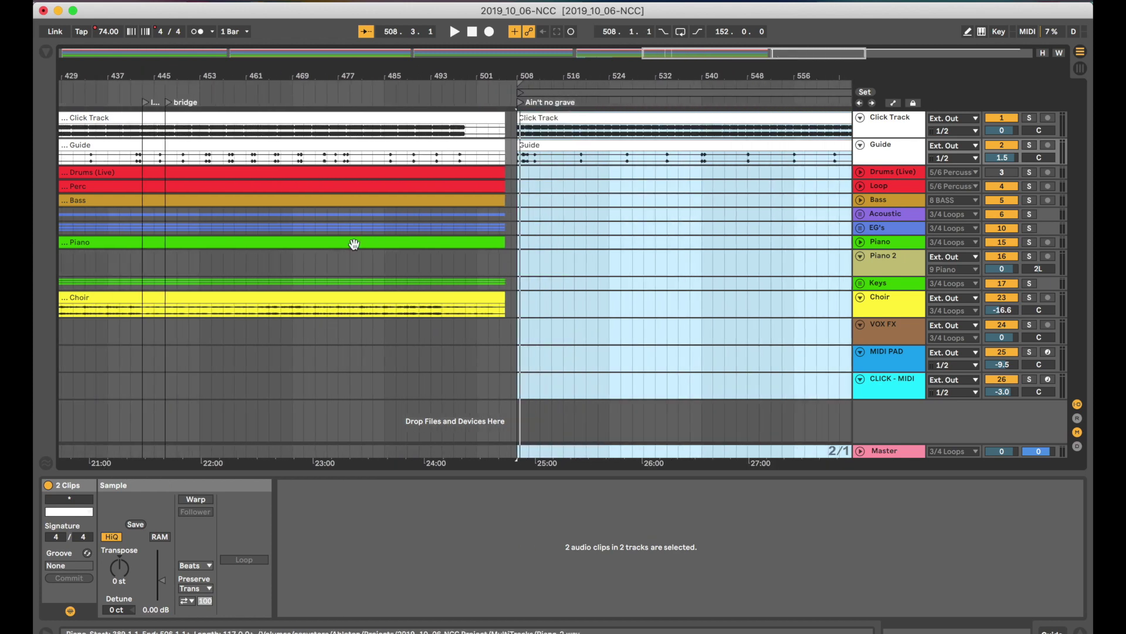
scroll(353, 244, down, 4)
scroll(299, 197, up, 4)
scroll(300, 197, left, 20)
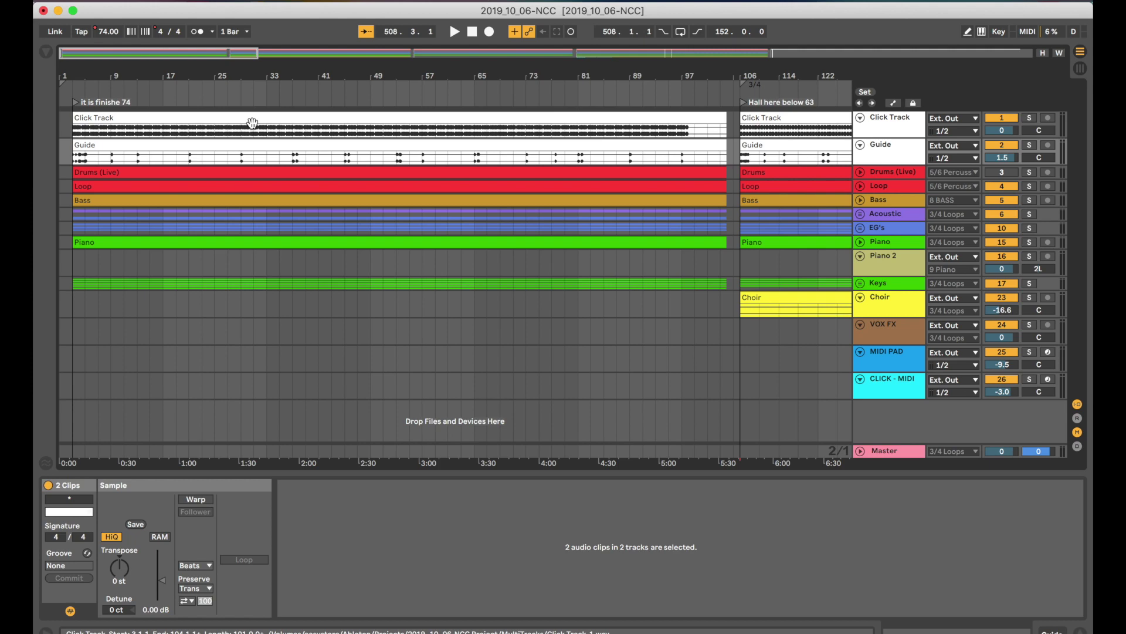
key(Tab)
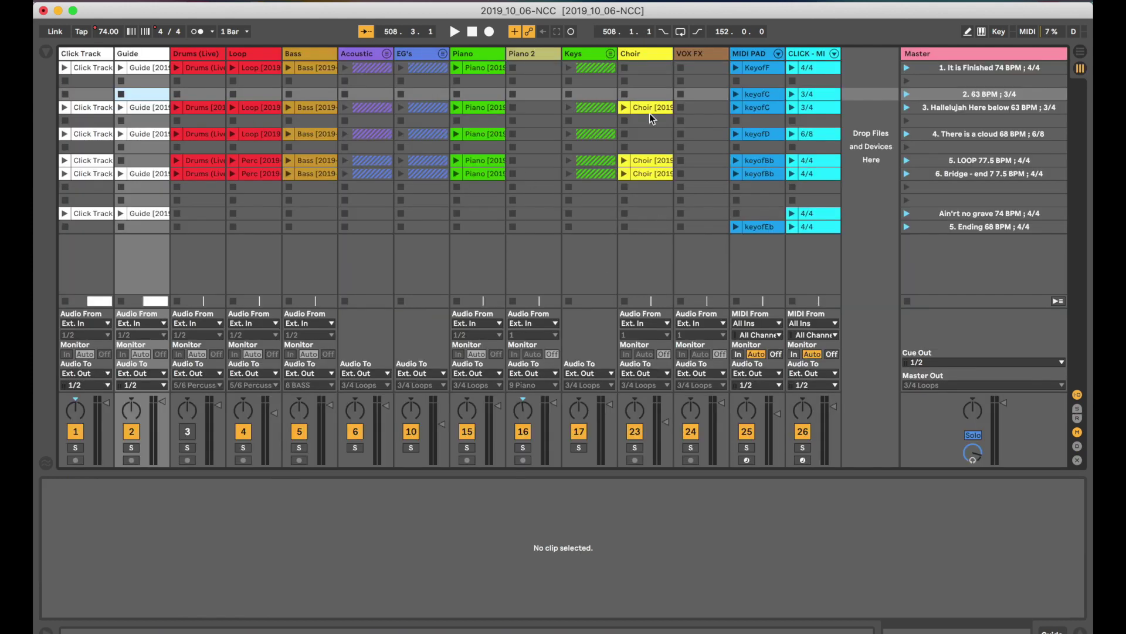
key(Tab)
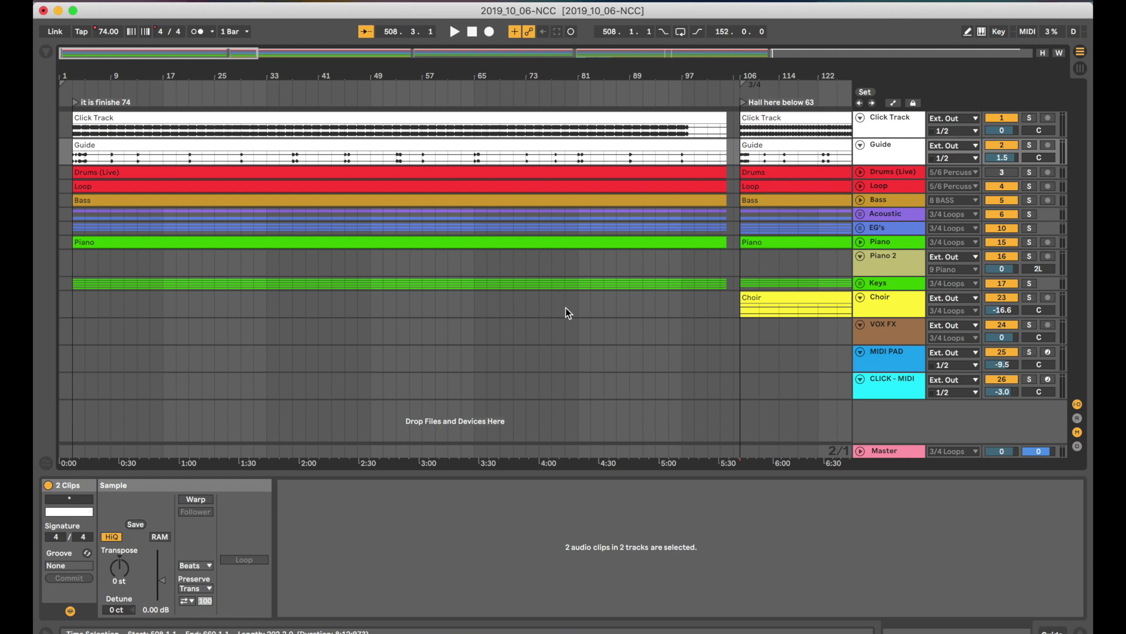
key(minus)
key(minus)
key(minus)
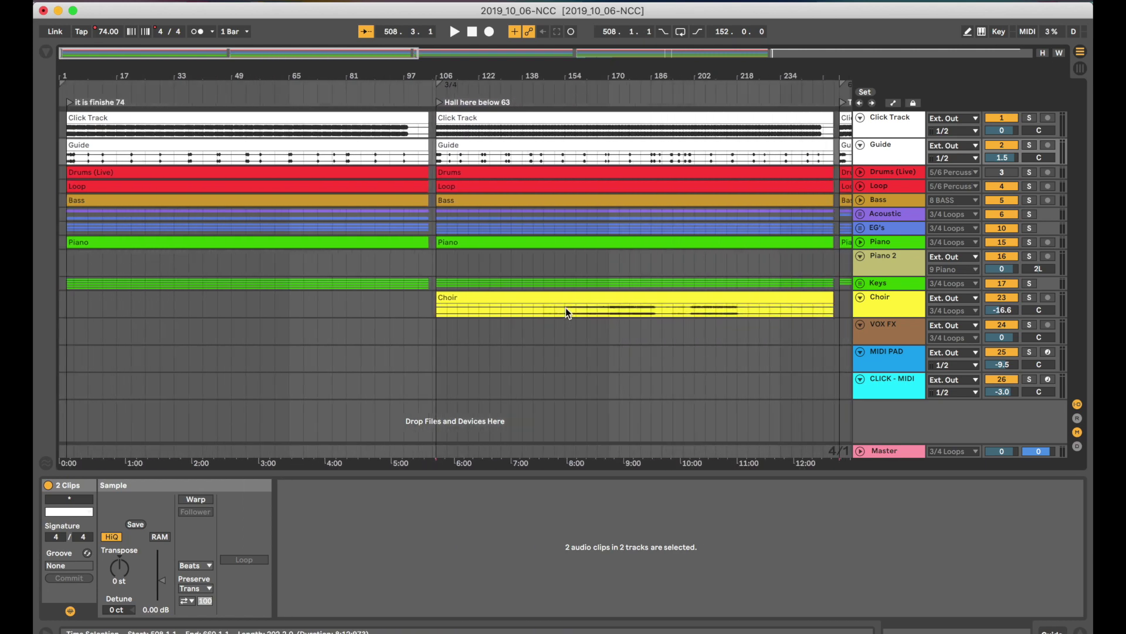
key(minus)
key(plus)
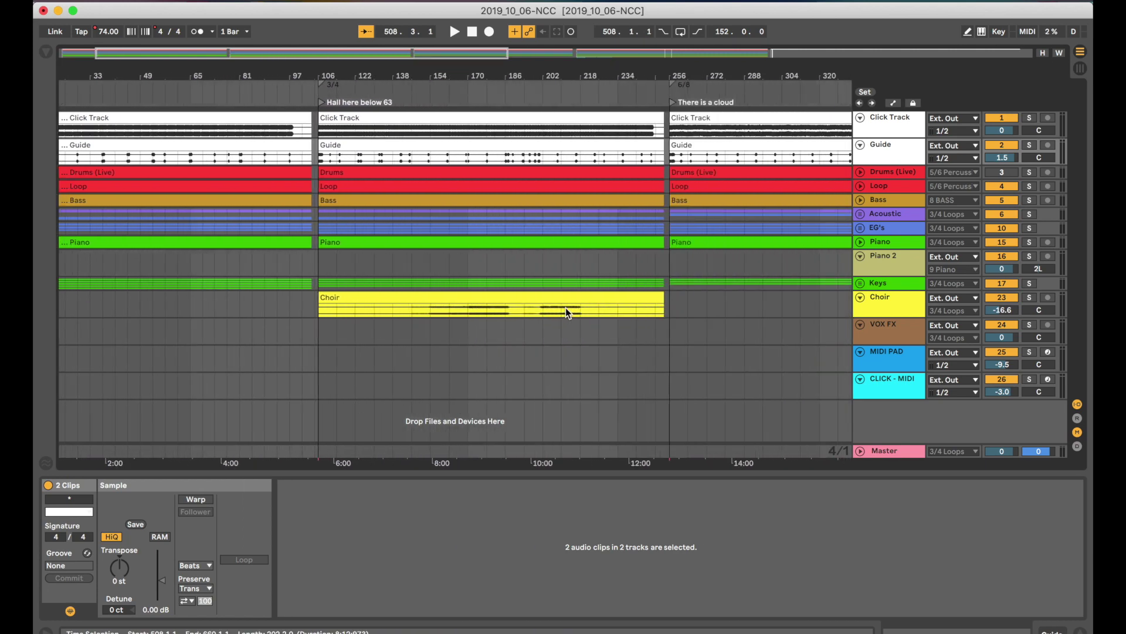
scroll(252, 191, left, 3)
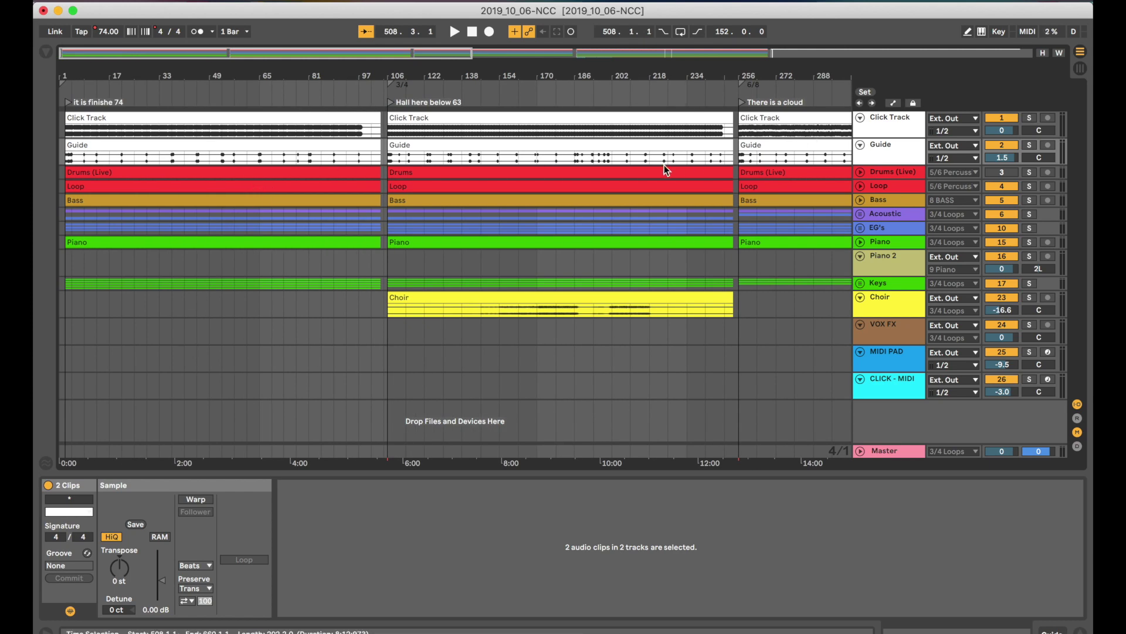
key(Tab)
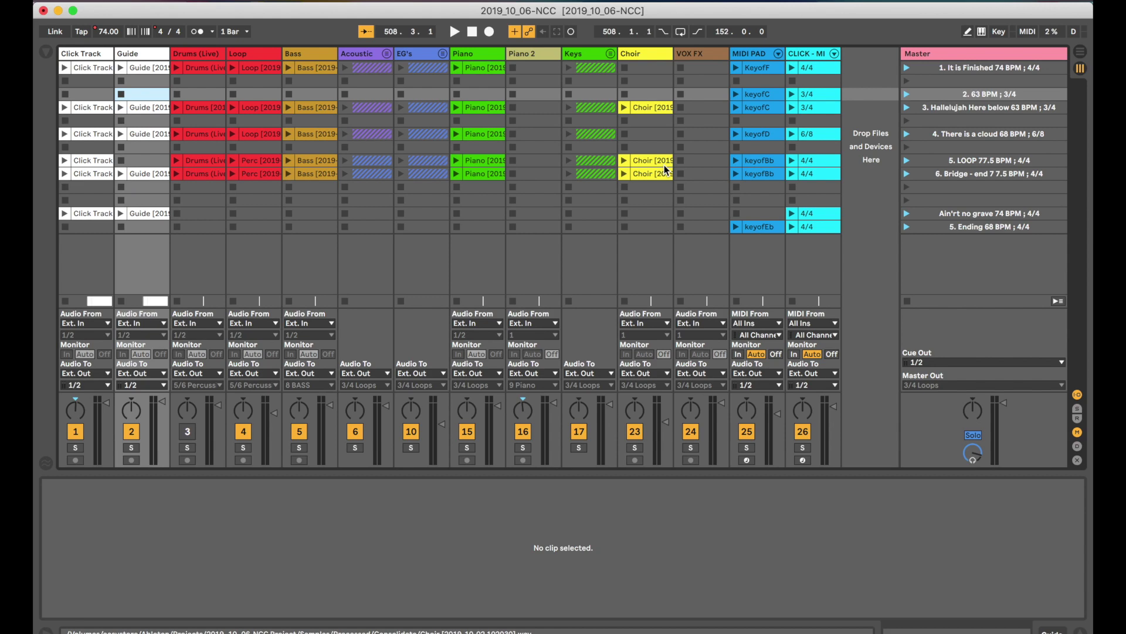
key(Tab)
key(Tab)
key(Tab)
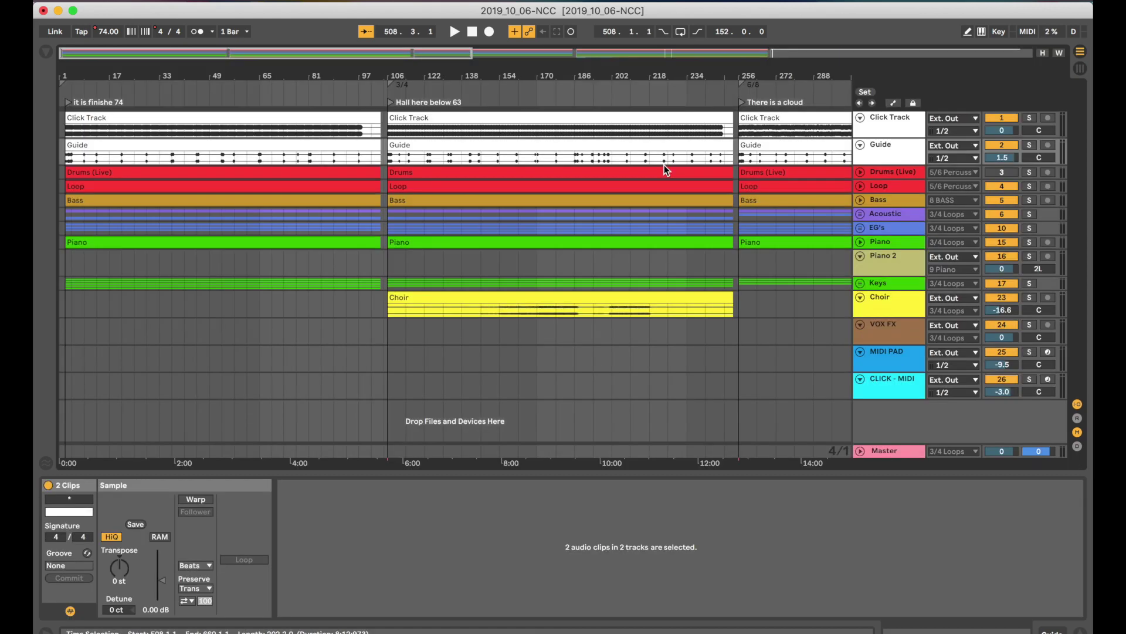
key(Tab)
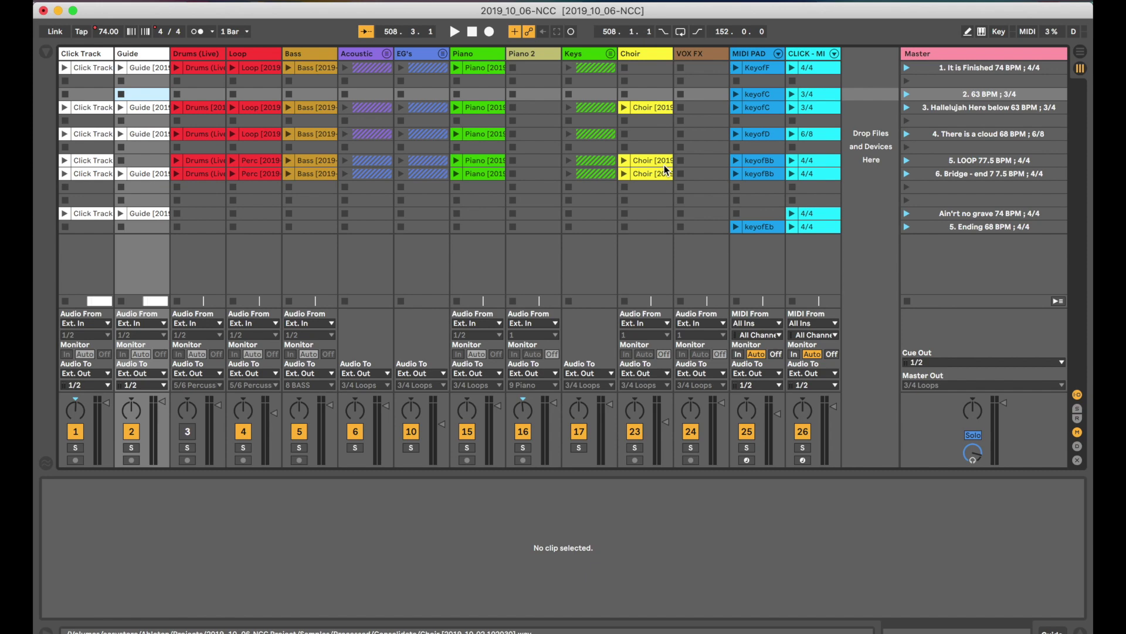
key(Tab)
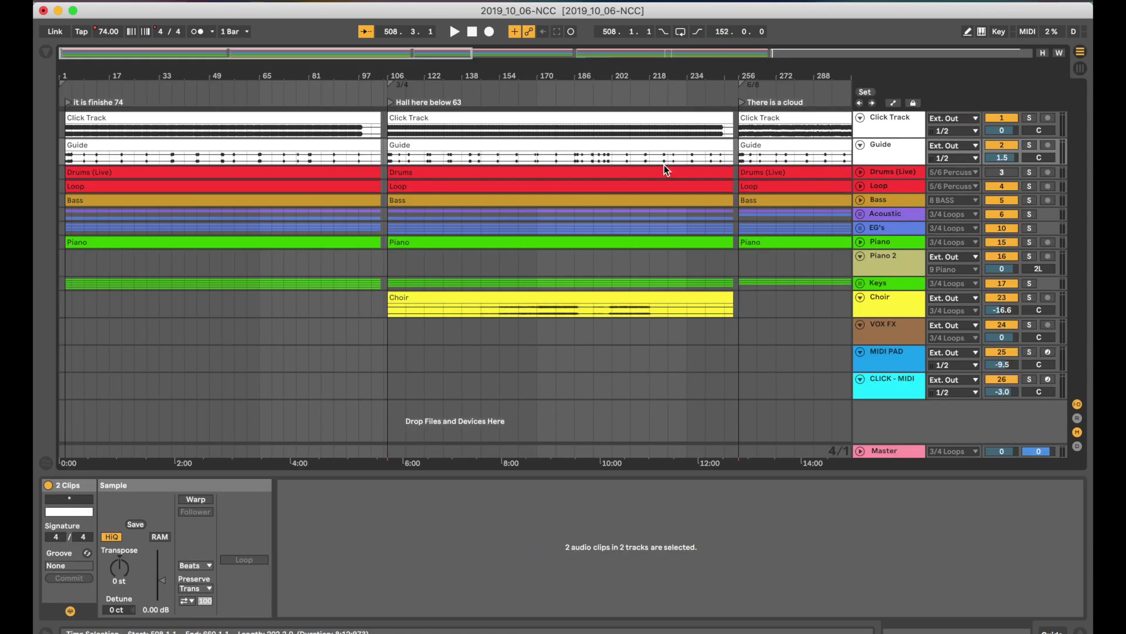
key(Tab)
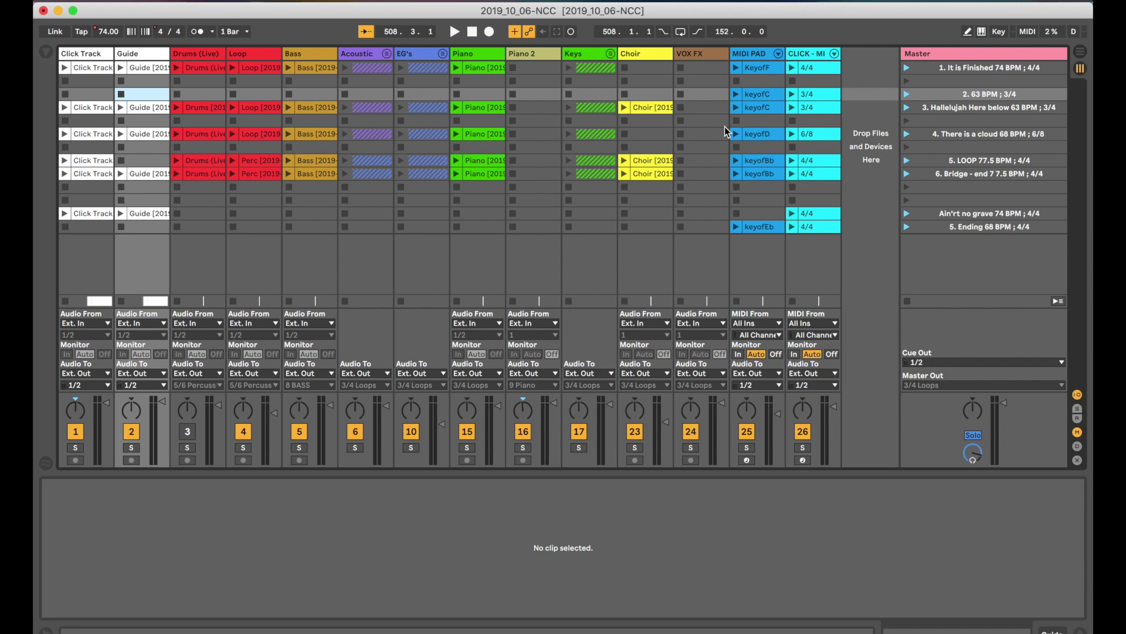
key(Tab)
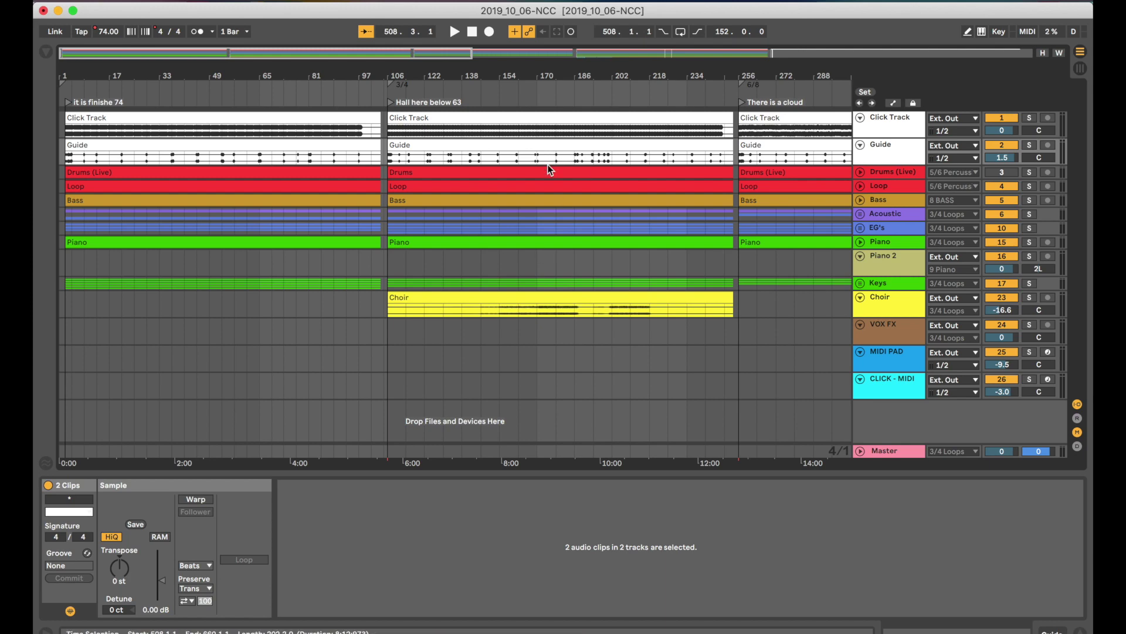
key(Tab)
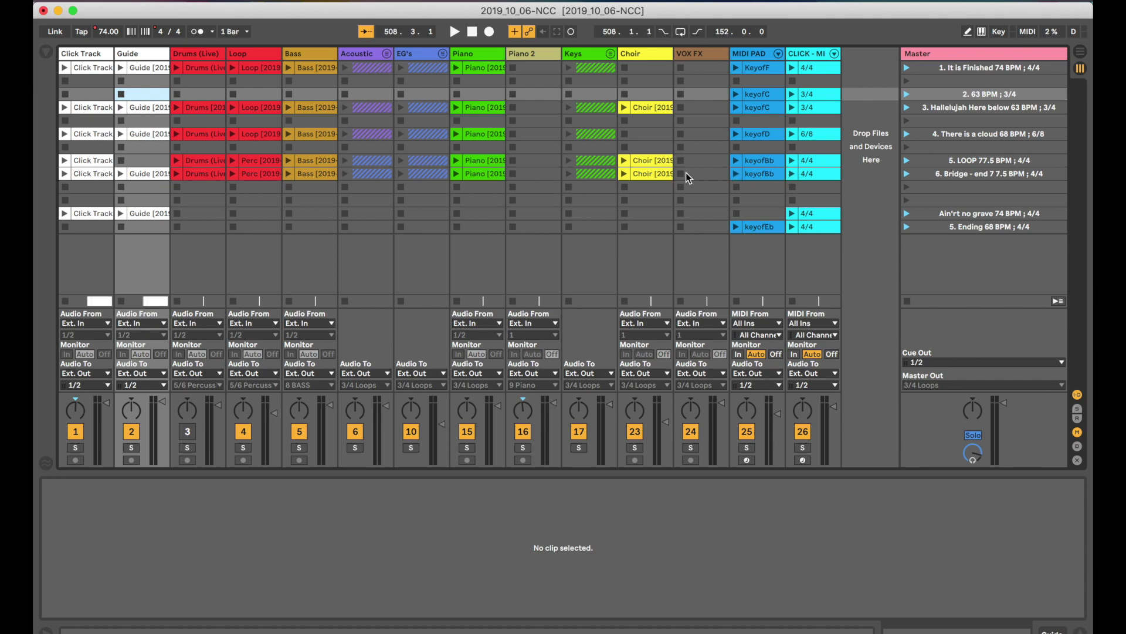
click(926, 162)
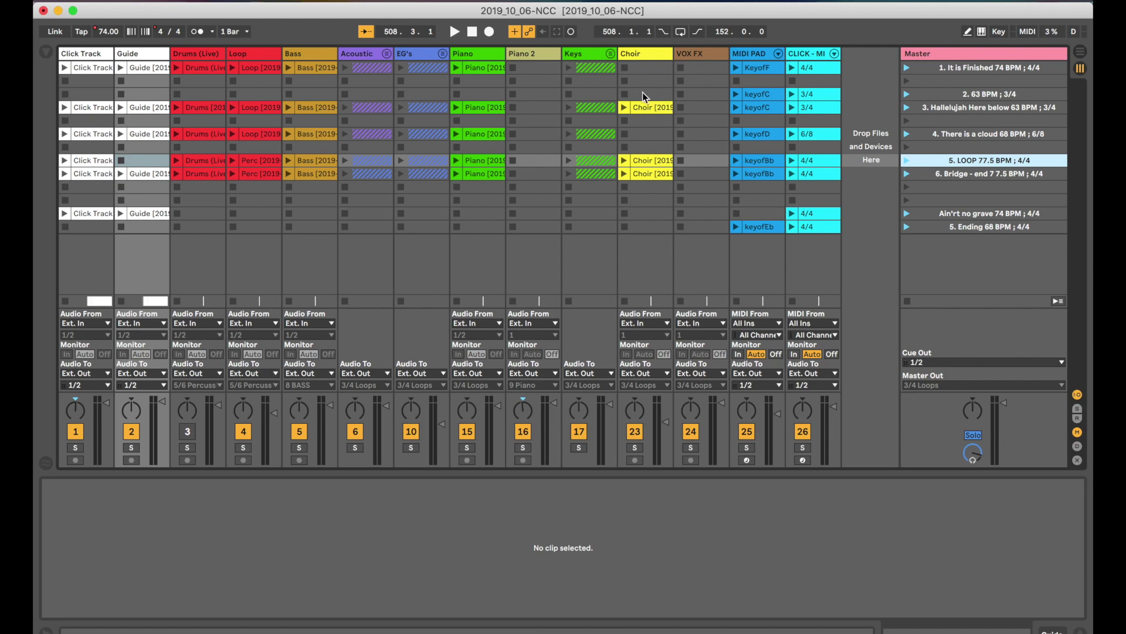
click(910, 94)
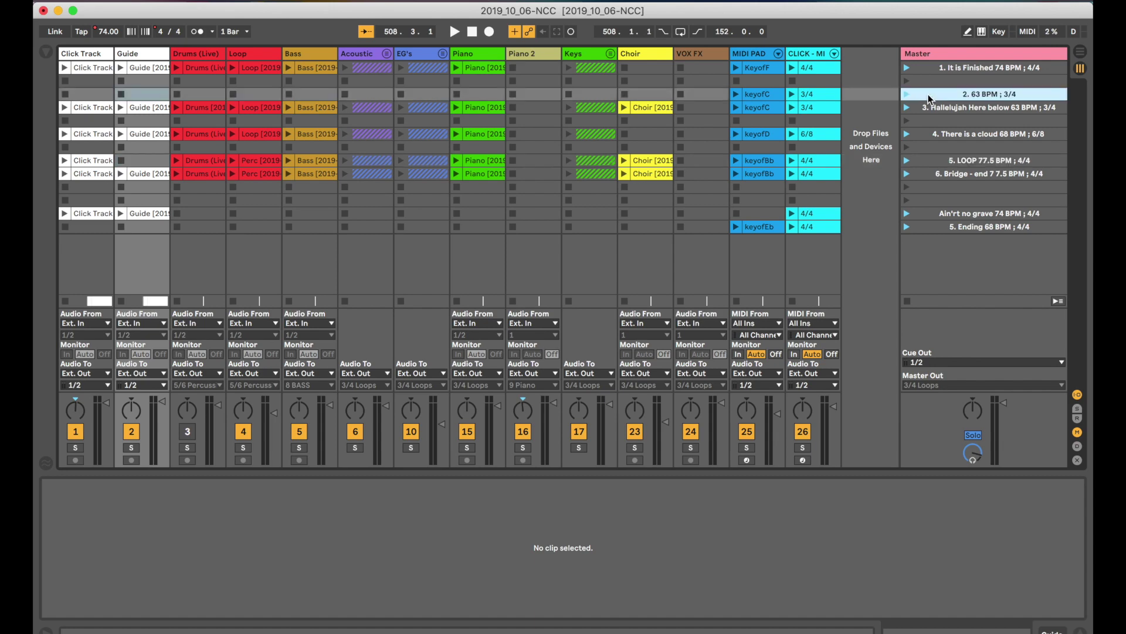
- Scroll through the arrangement timeline, then show the session scenes up to 'Ending 68 BPM'
key(Tab)
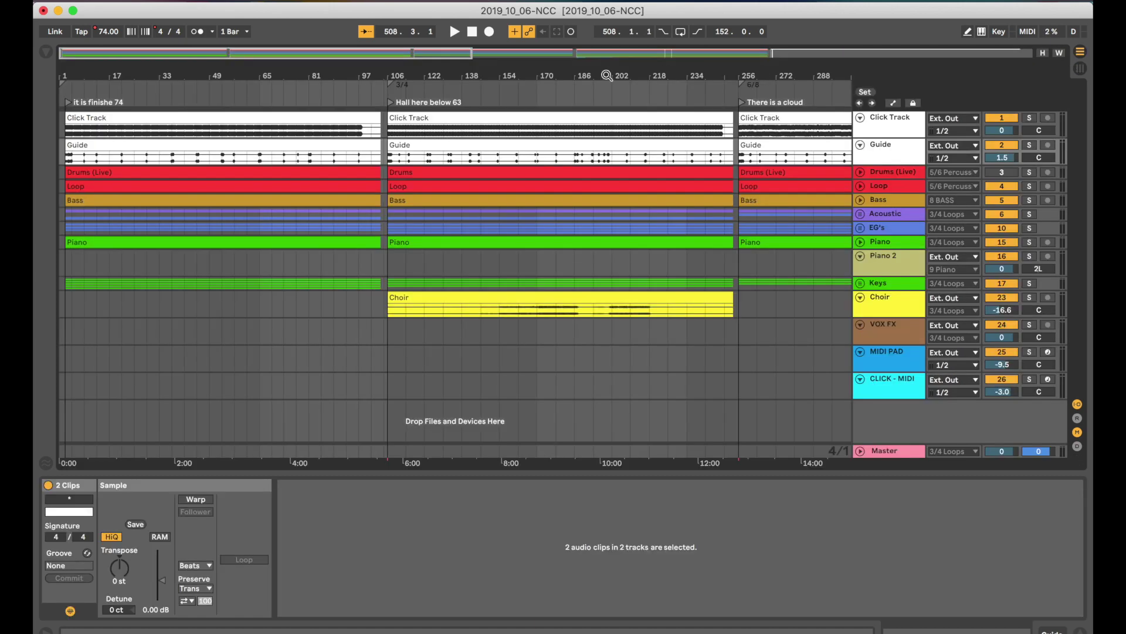
scroll(714, 130, up, 3)
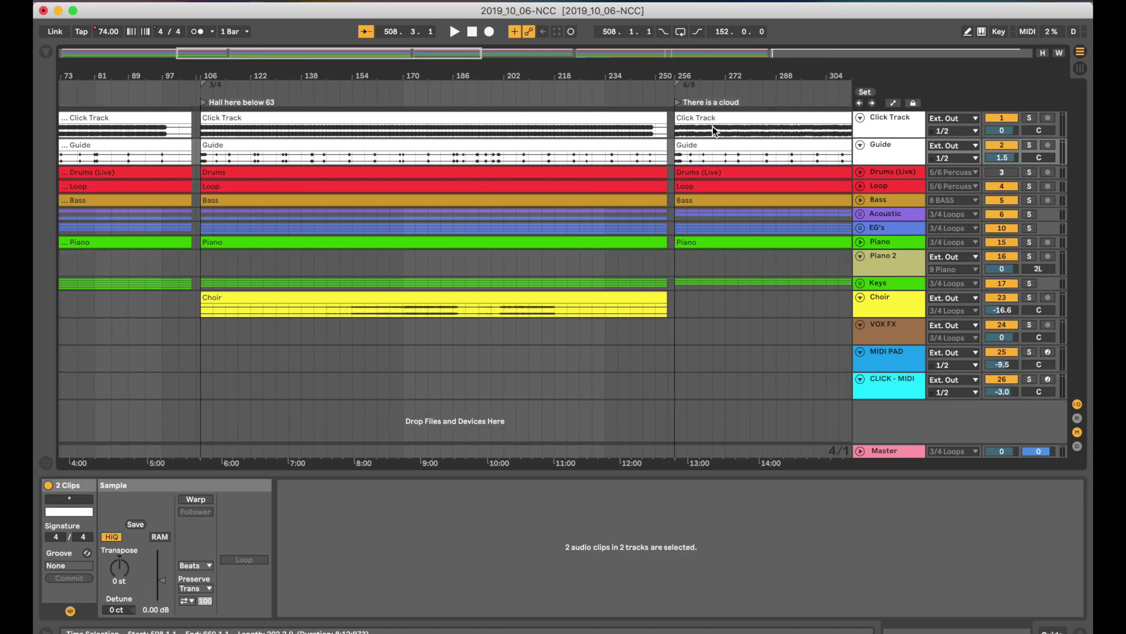
scroll(714, 131, up, 3)
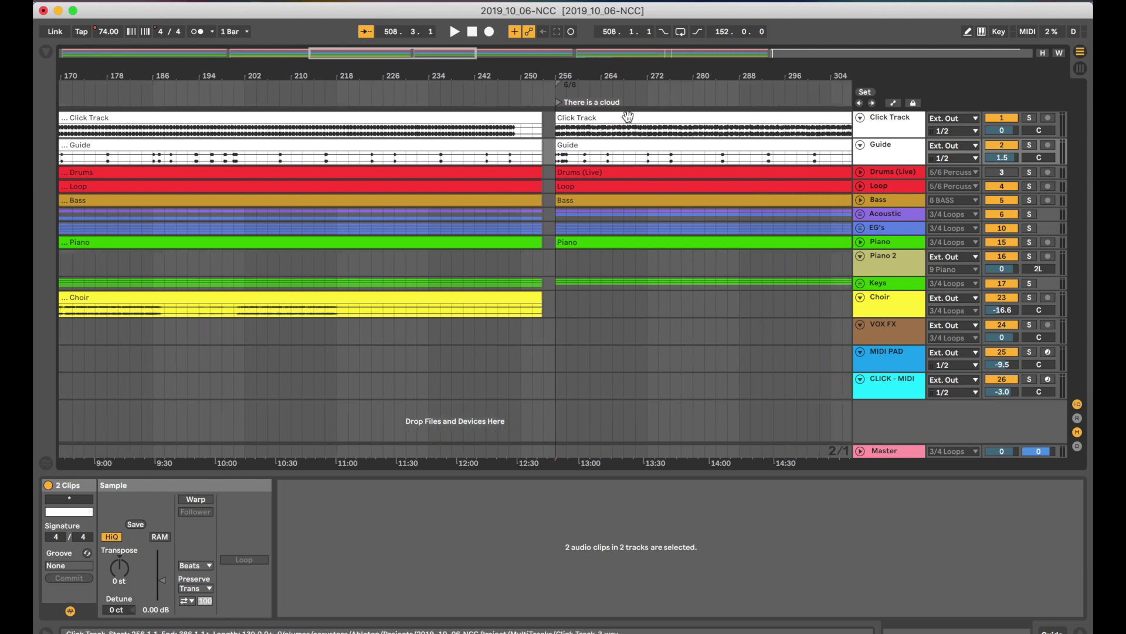
scroll(628, 116, up, 3)
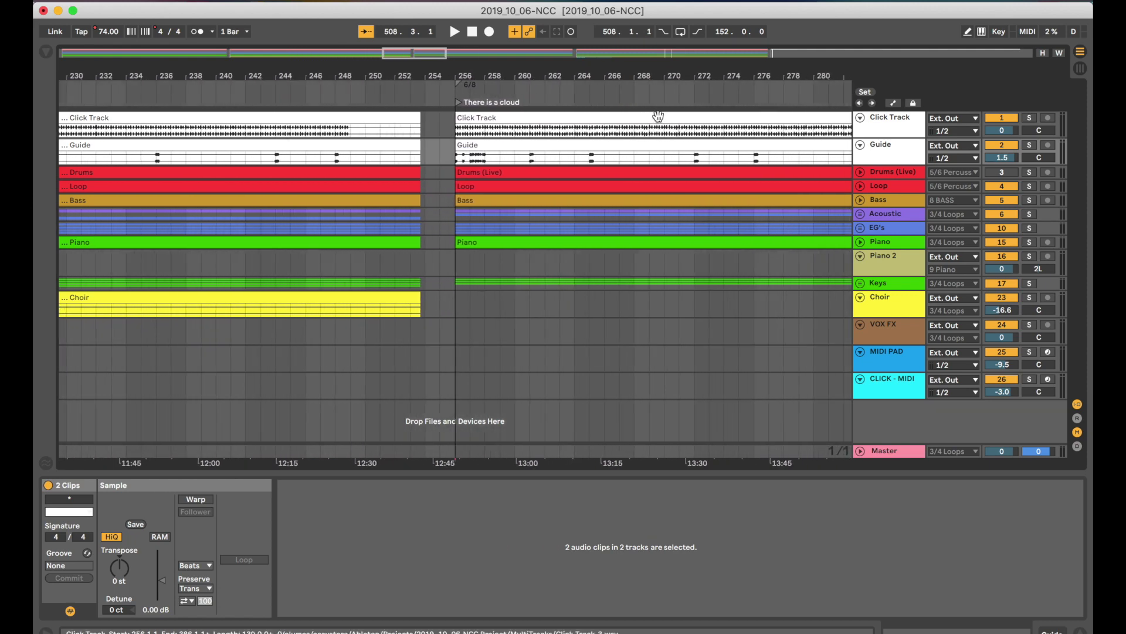
scroll(658, 116, down, 1)
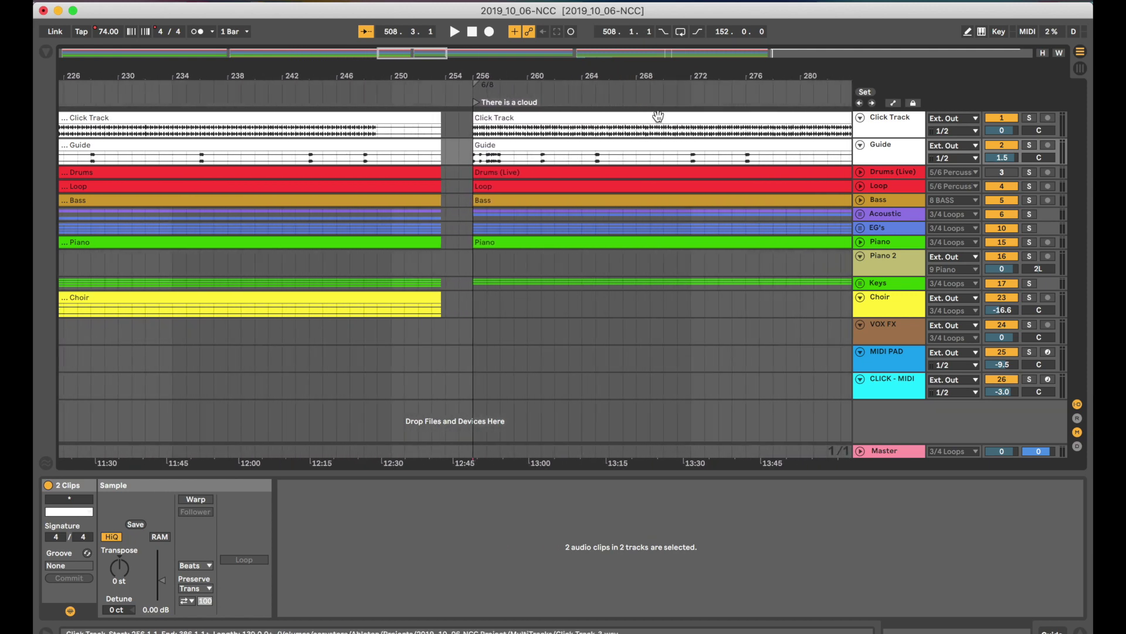
scroll(565, 167, down, 10)
scroll(564, 166, down, 2)
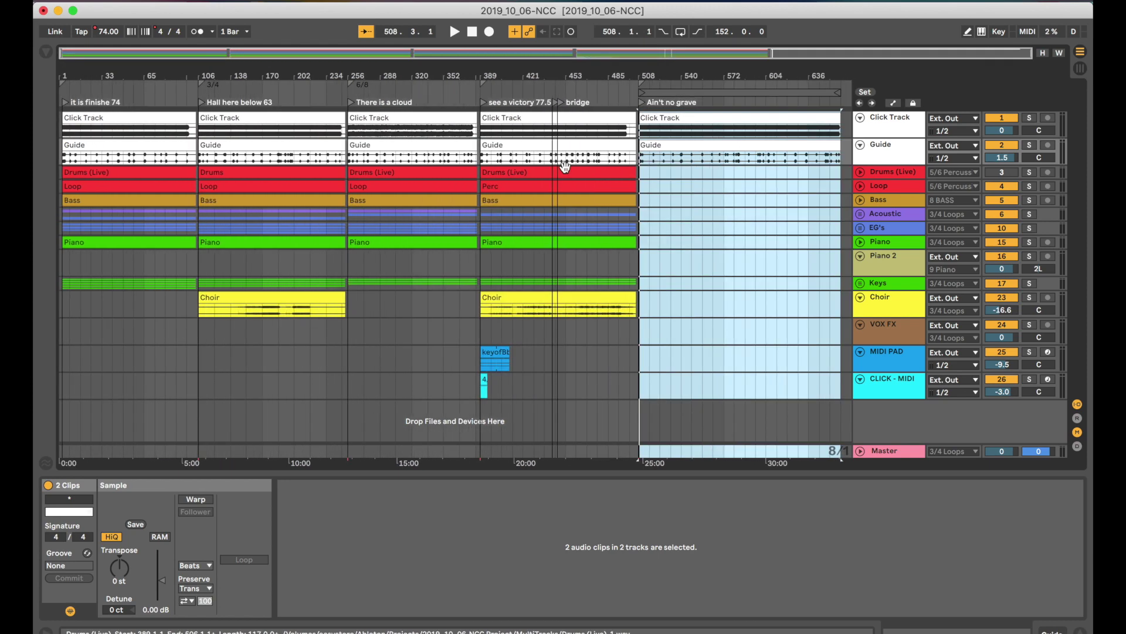
key(Tab)
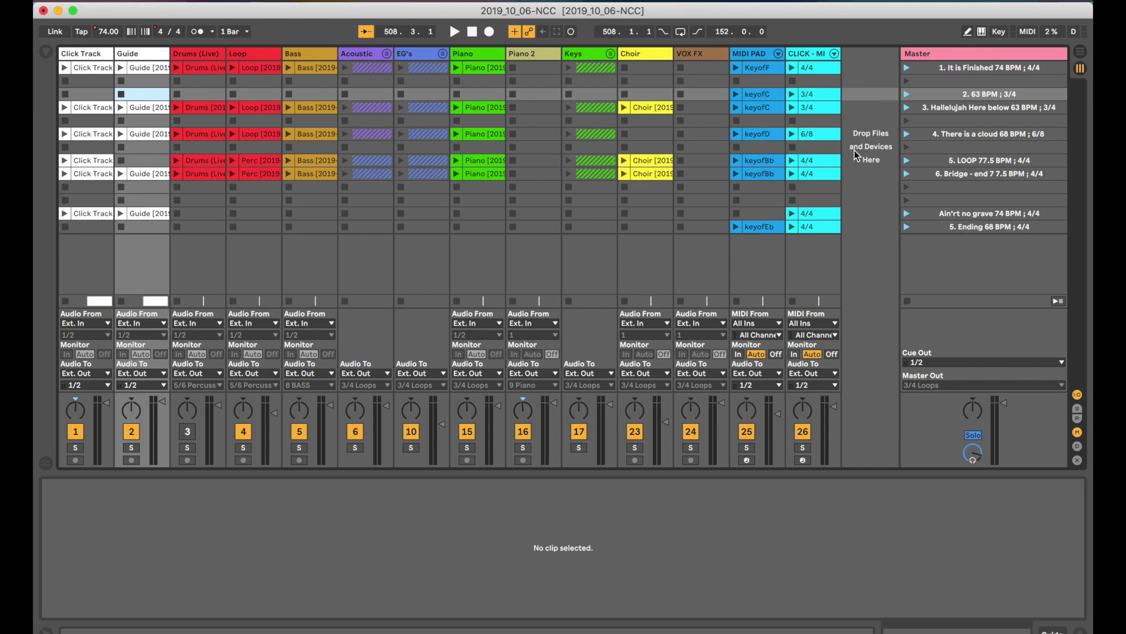
key(Tab)
key(Tab)
key(Tab)
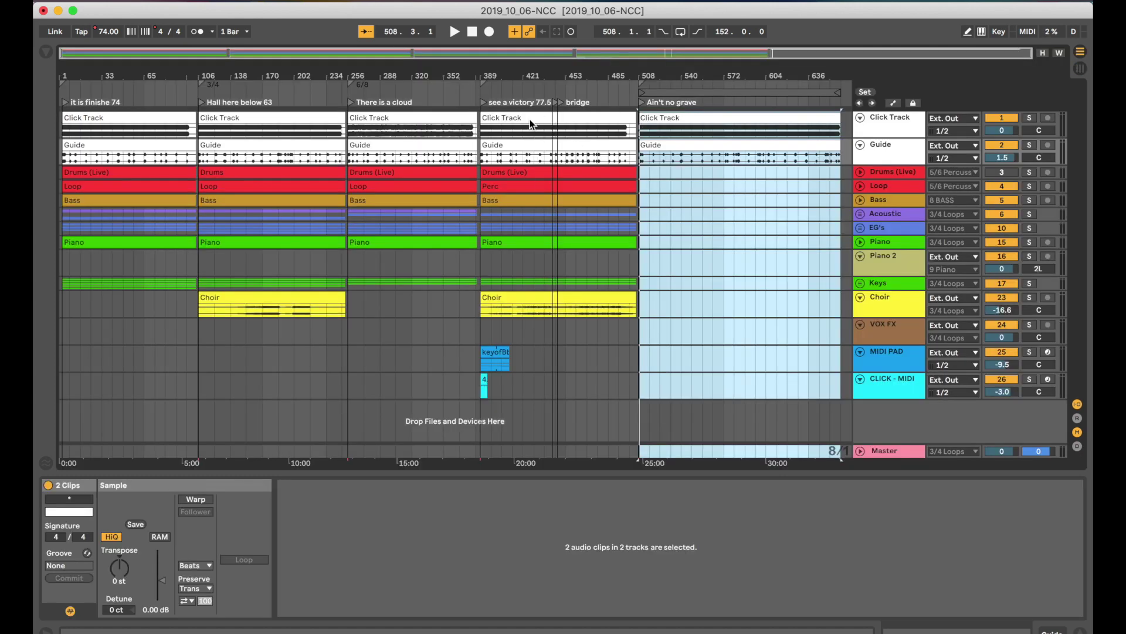
scroll(530, 118, up, 5)
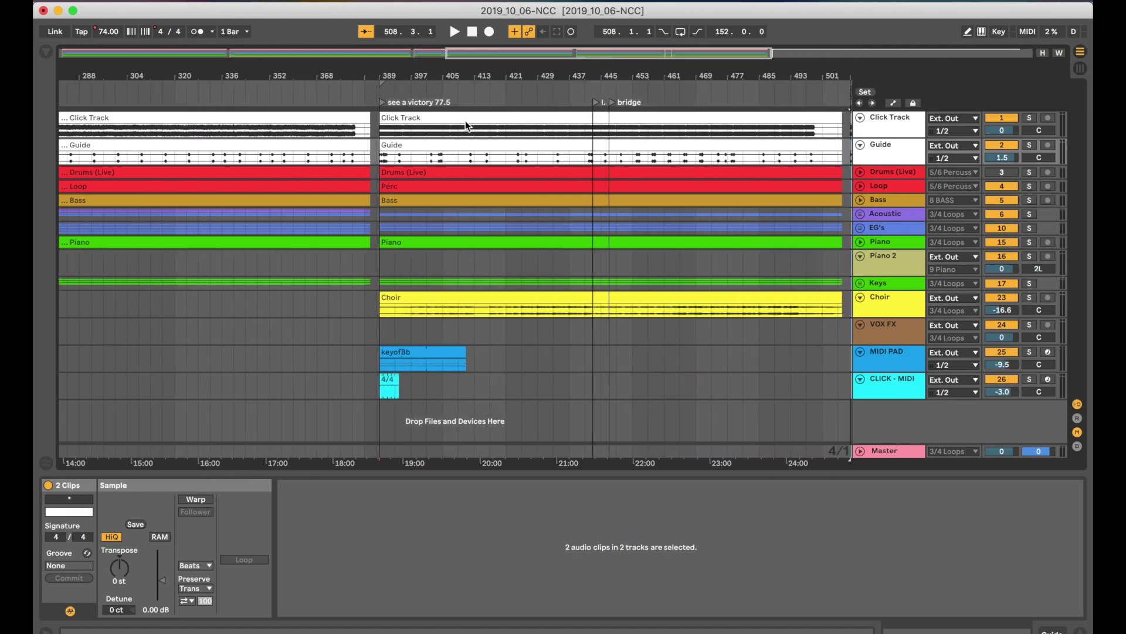
scroll(465, 120, up, 8)
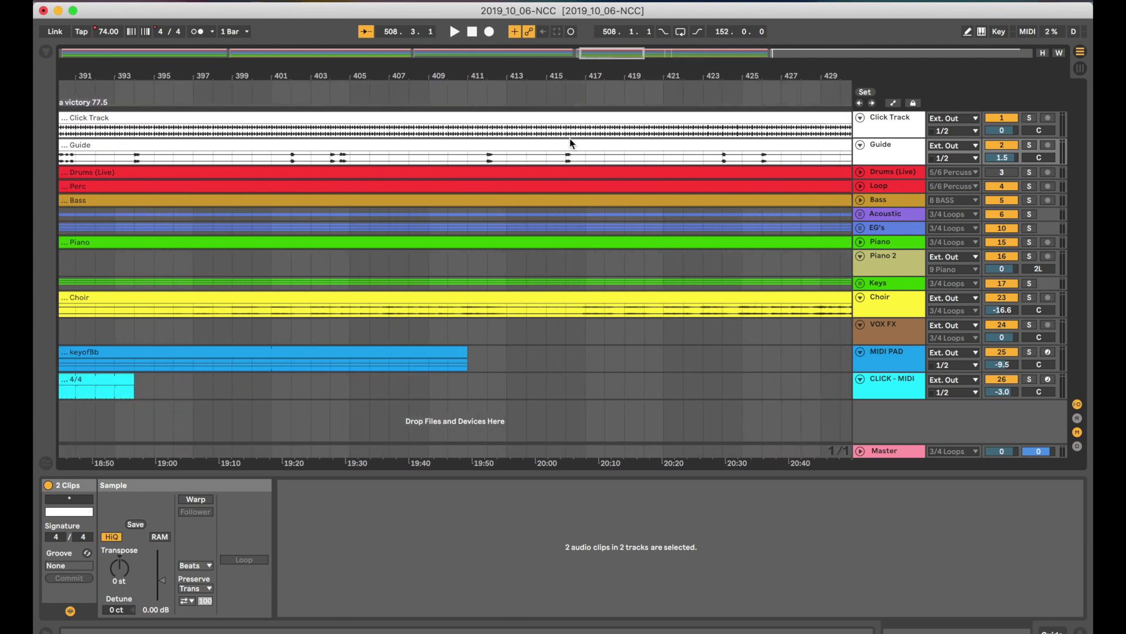
scroll(569, 142, right, 5)
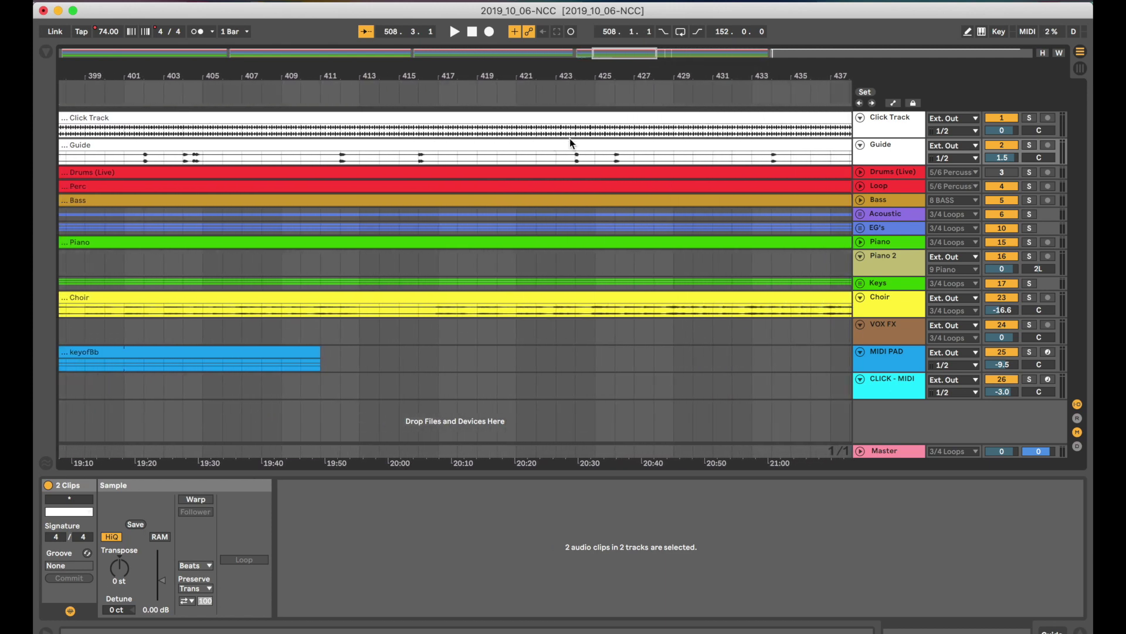
scroll(569, 138, up, 4)
click(569, 101)
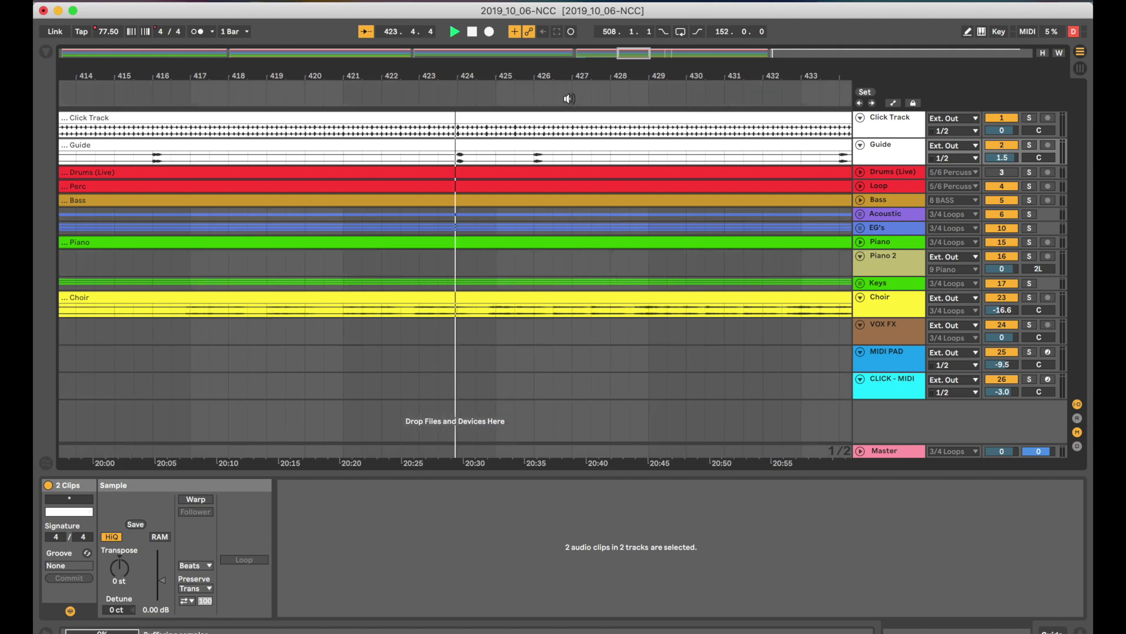
key(XF86AudioRaiseVolume)
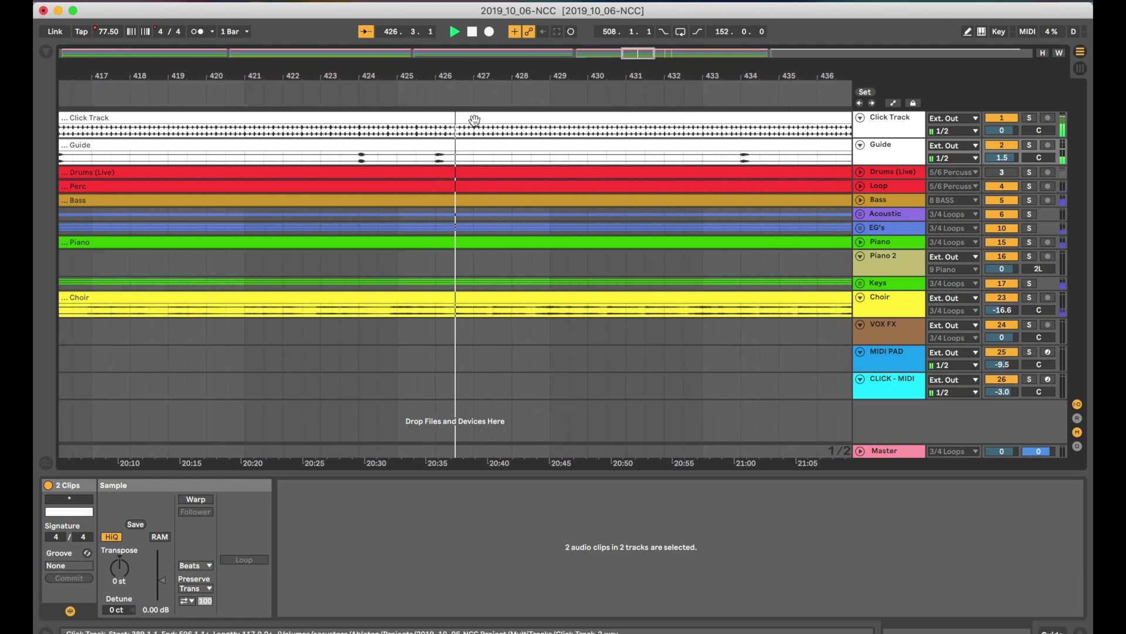
key(space)
- Inspect the first scene's Piano clip details and adjust the computer's playback volume
key(Tab)
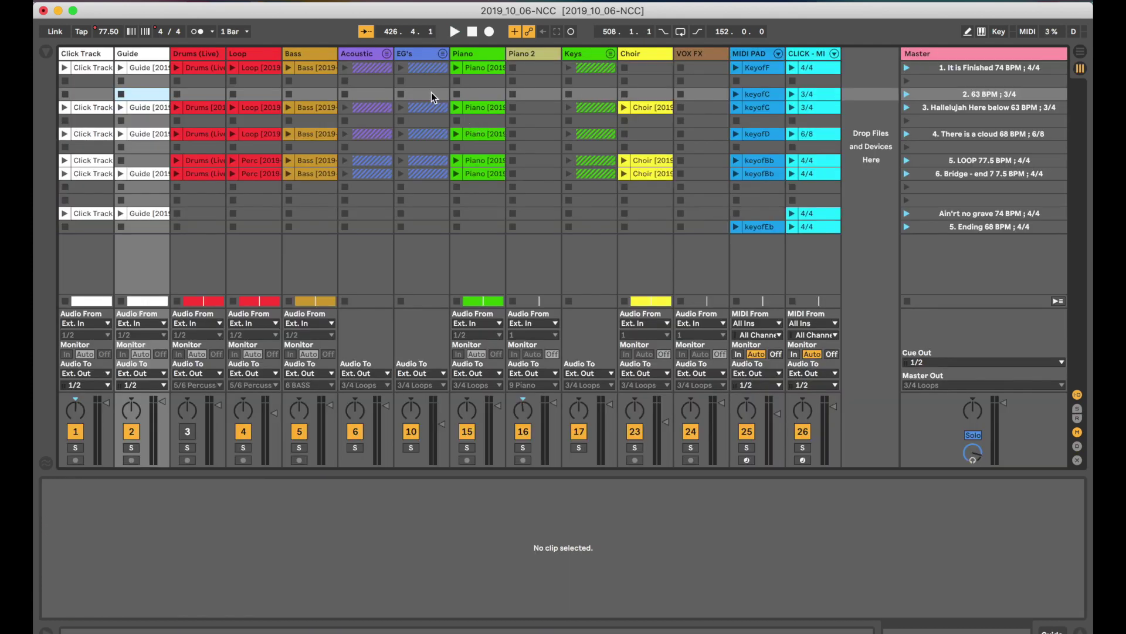
click(481, 66)
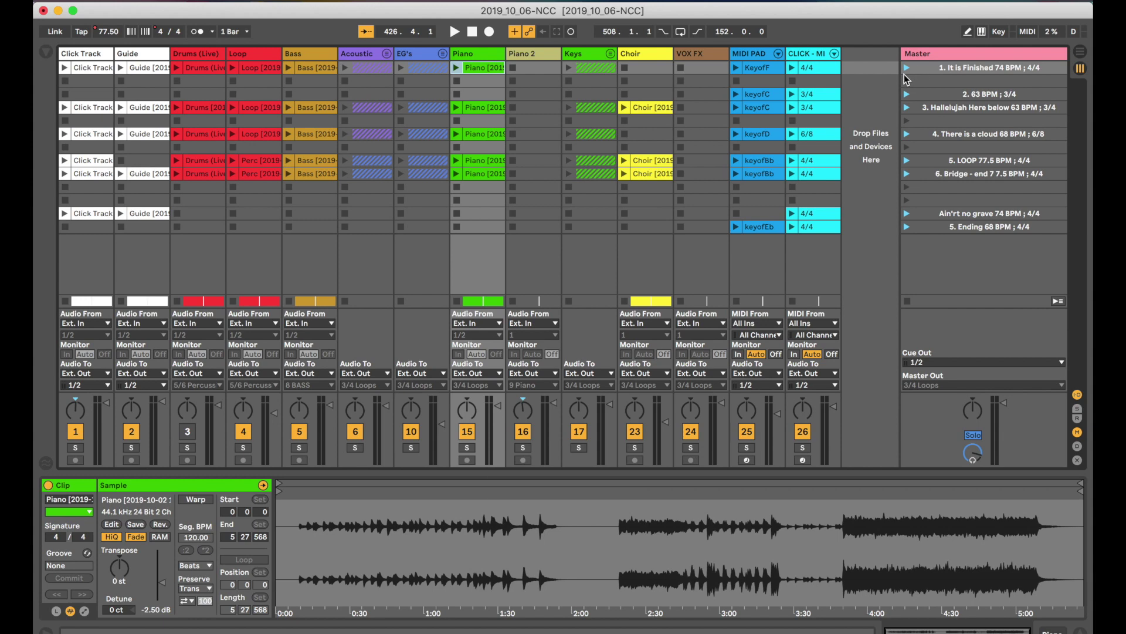
key(XF86AudioRaiseVolume)
key(XF86AudioLowerVolume)
key(XF86AudioLowerVolume)
key(XF86AudioLowerVolume)
key(XF86AudioLowerVolume)
key(XF86AudioLowerVolume)
- Set the arrangement start point on the VOX FX lane at bar 461, then return to Session view
key(Tab)
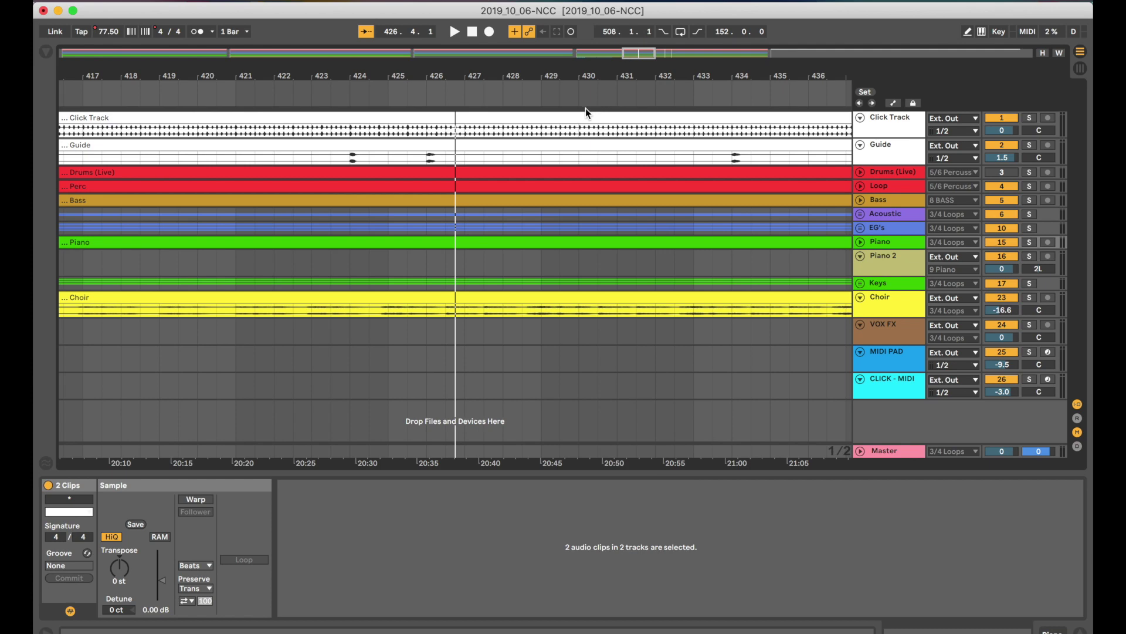
key(w)
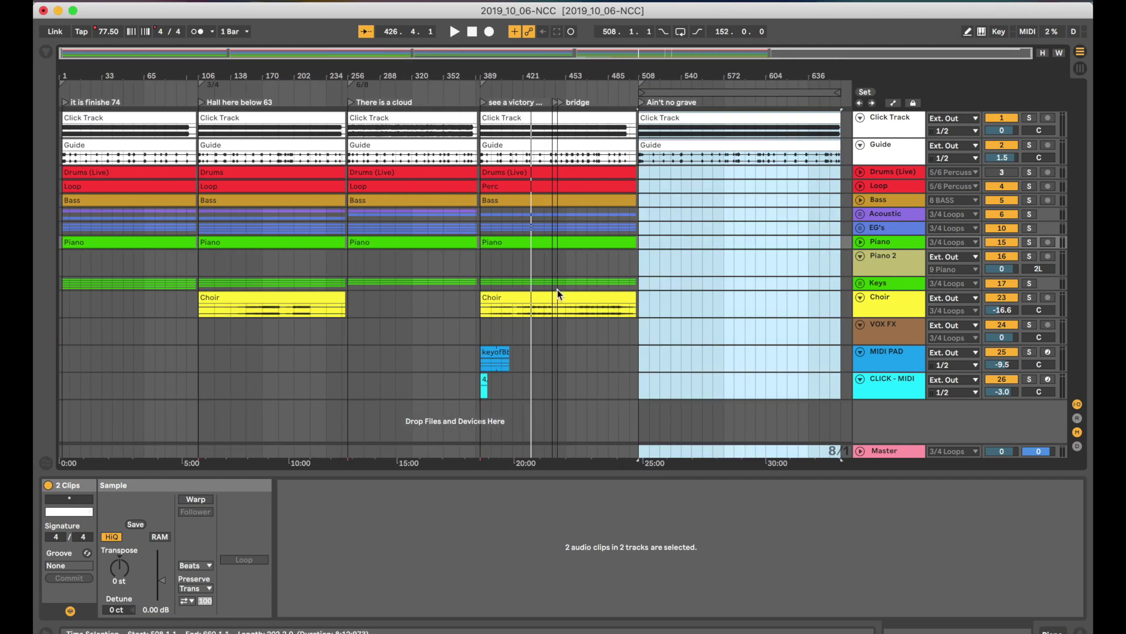
click(576, 331)
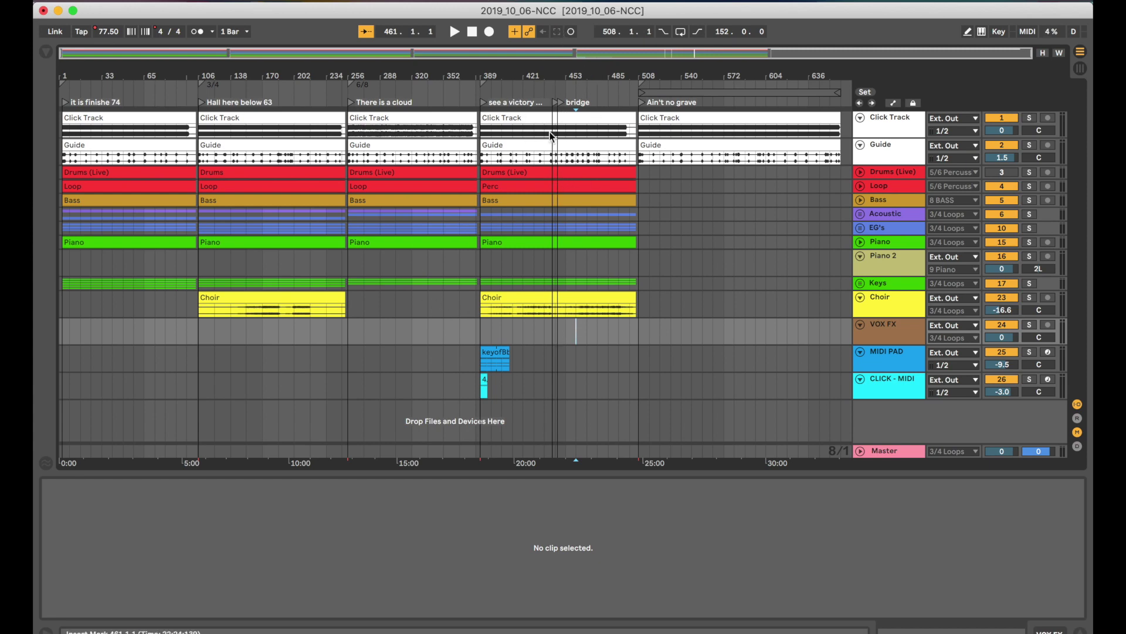
key(Tab)
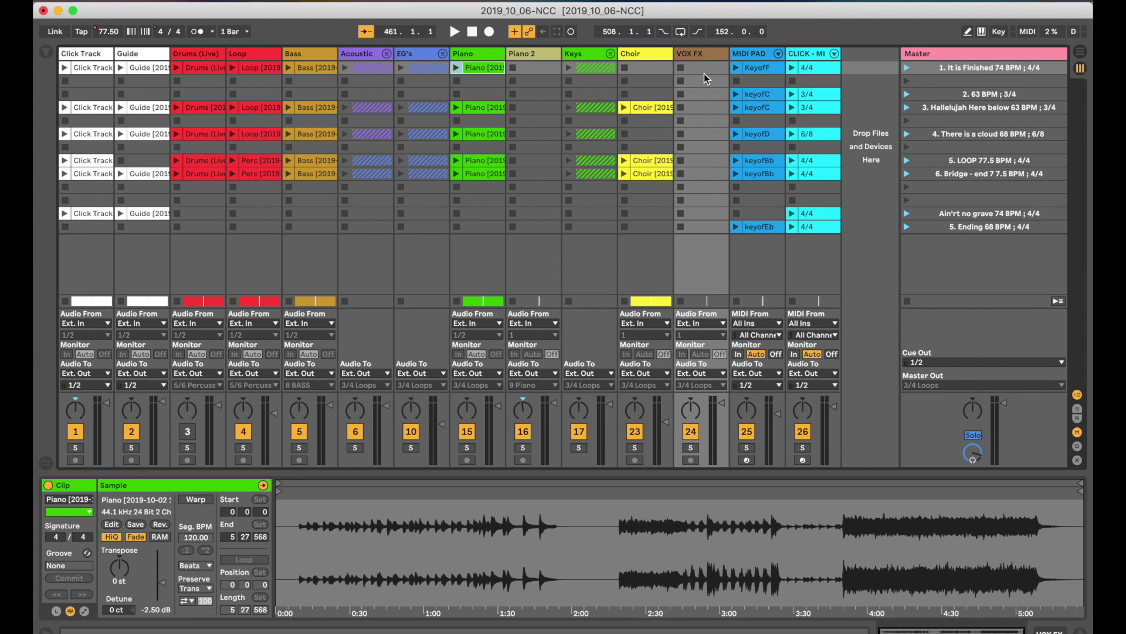
key(Tab)
scroll(163, 158, up, 3)
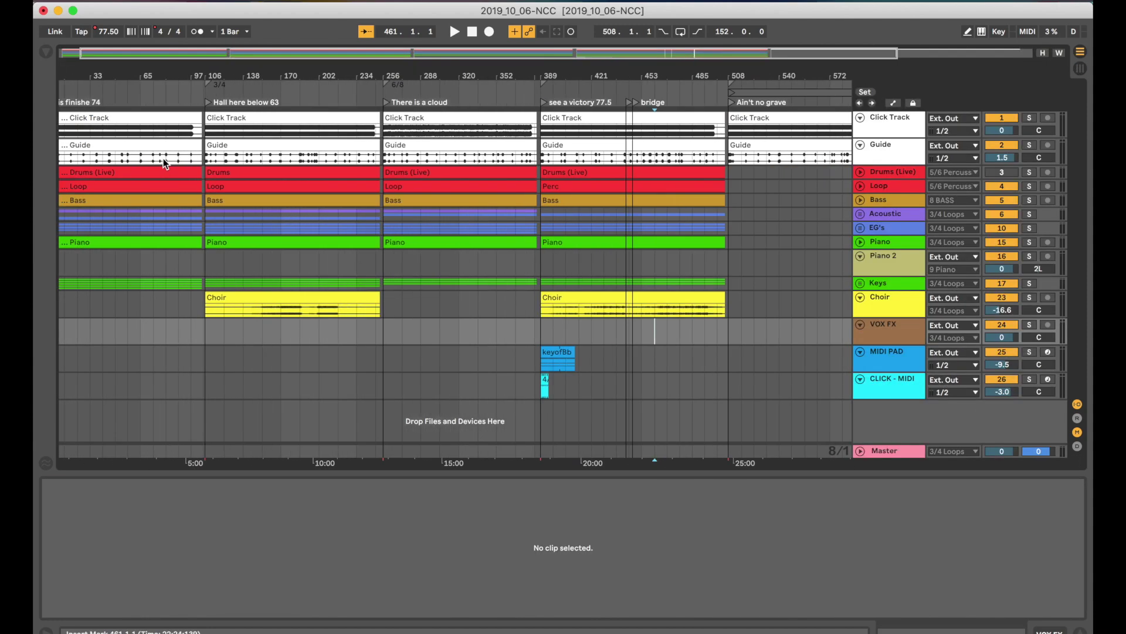
key(Tab)
key(Tab)
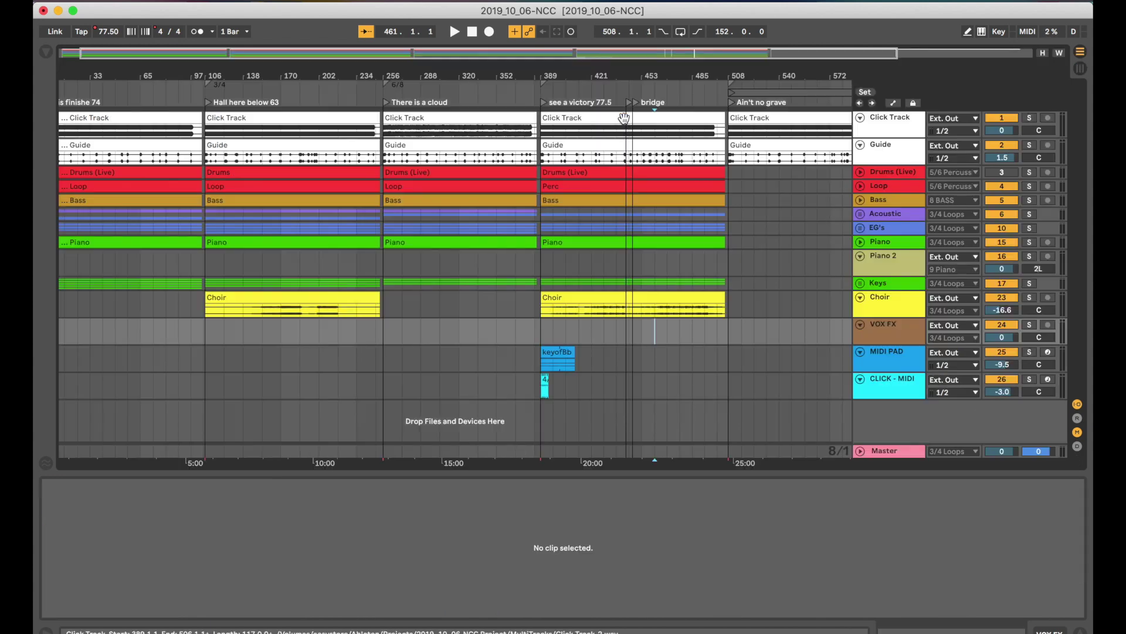
key(Tab)
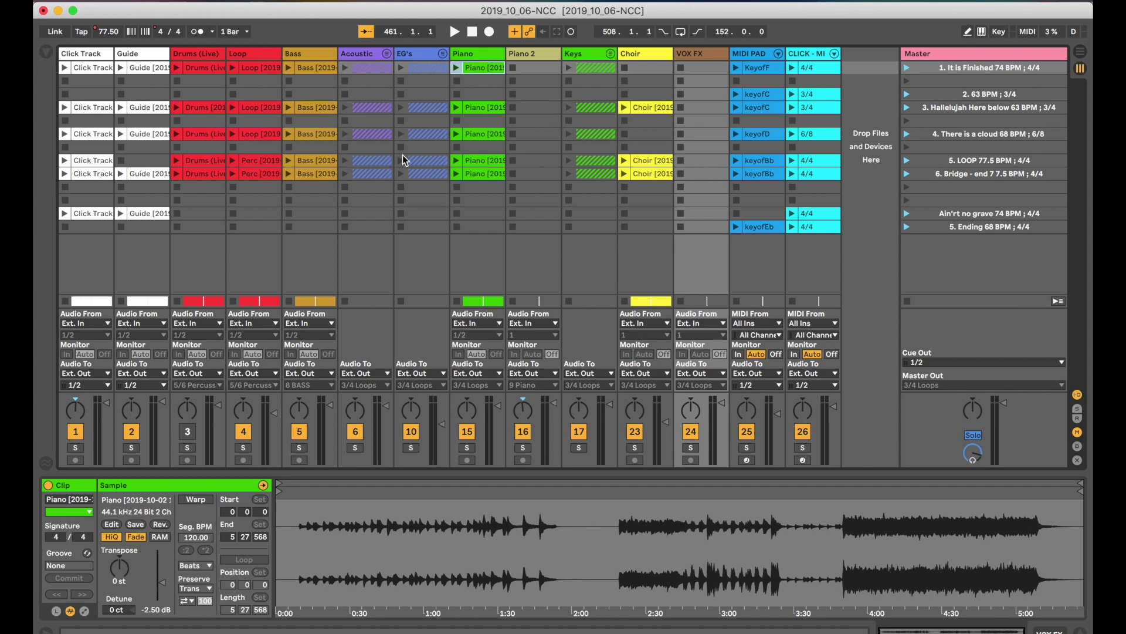
key(Tab)
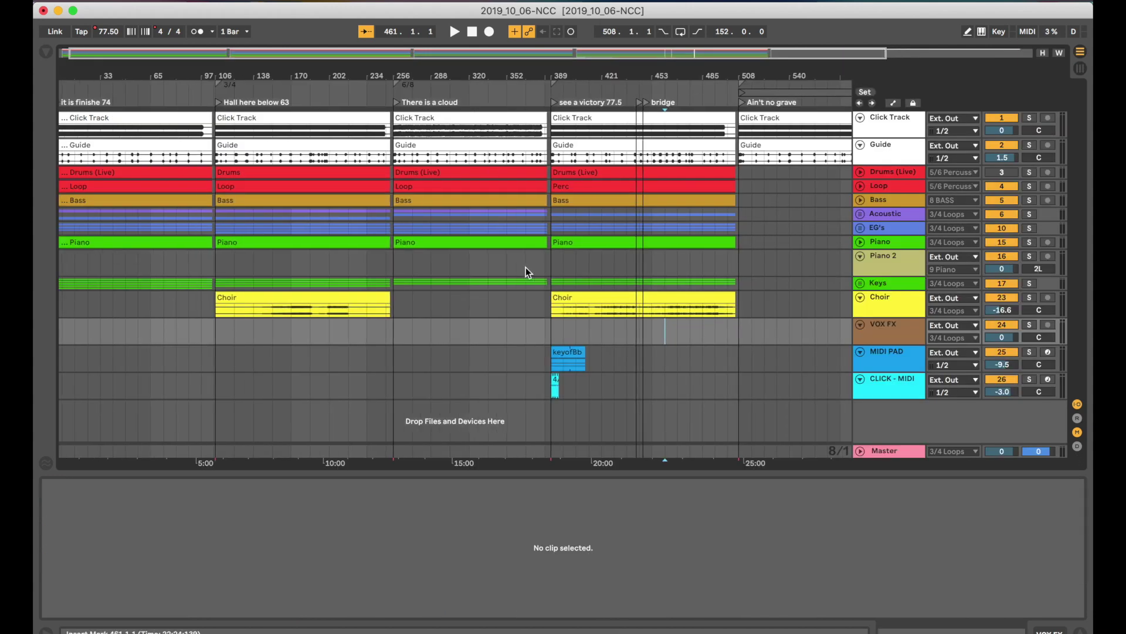
scroll(525, 266, up, 2)
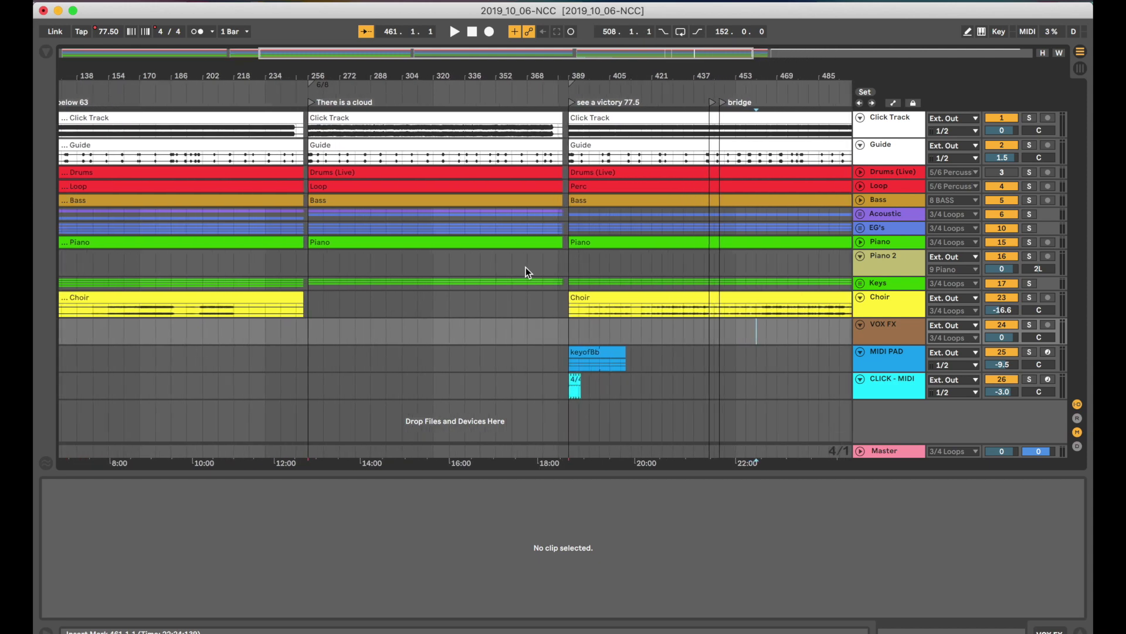
scroll(526, 266, left, 1)
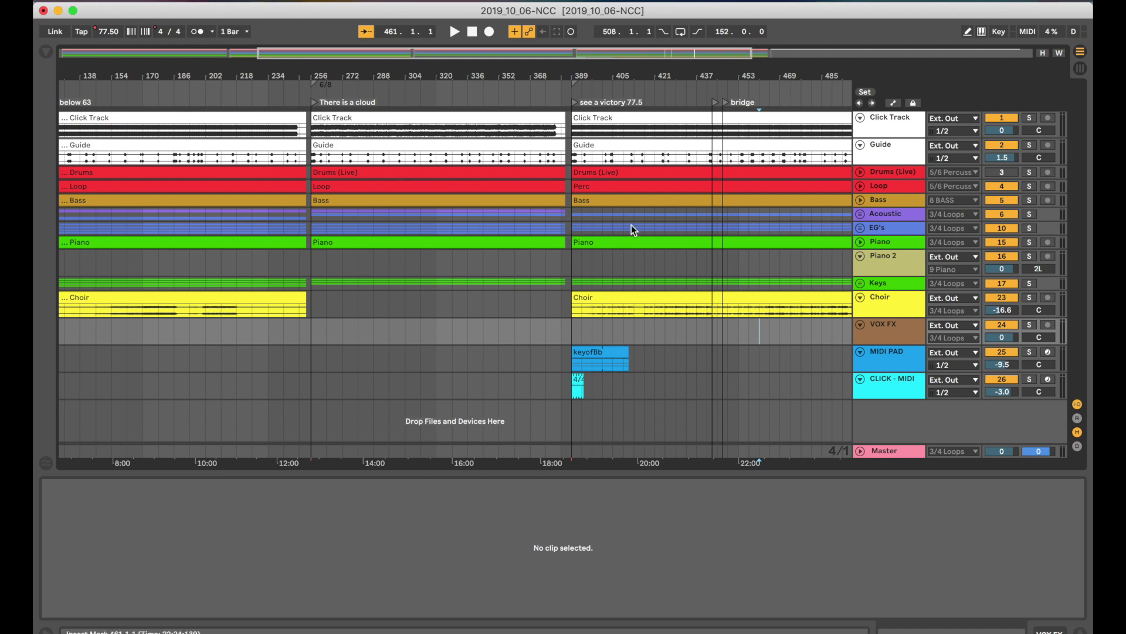
scroll(670, 236, right, 2)
scroll(669, 236, right, 15)
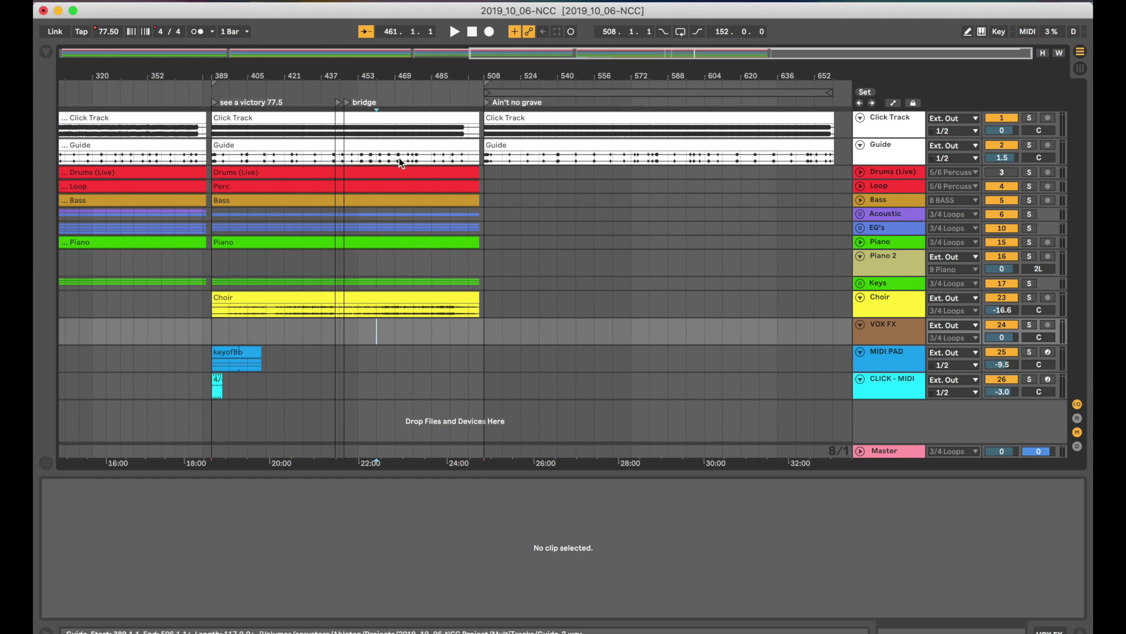
key(minus)
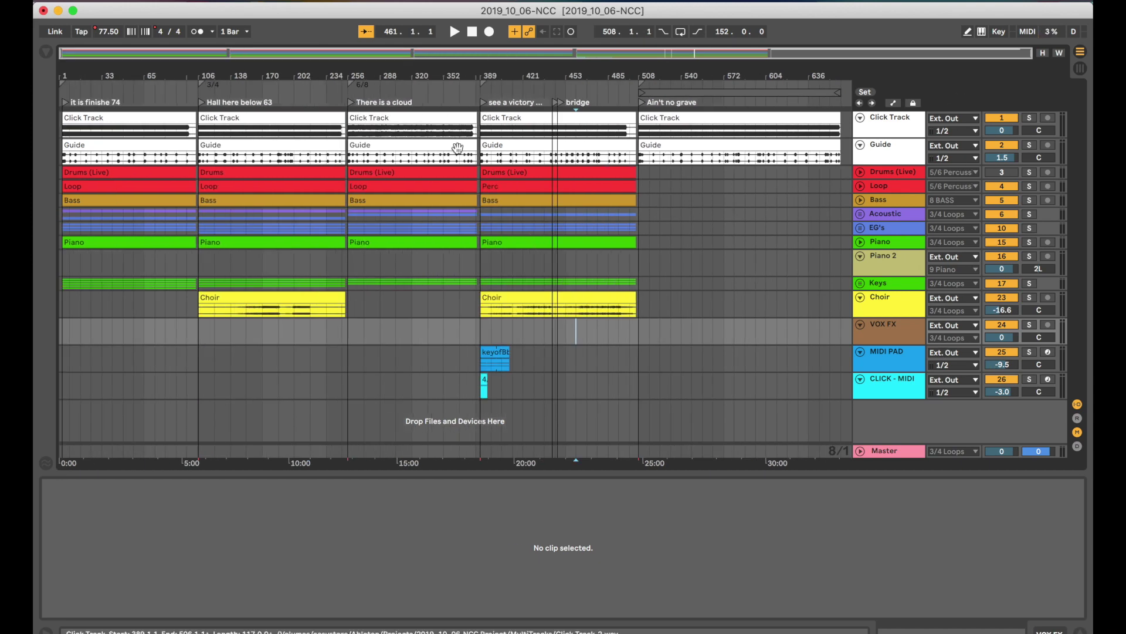
key(Tab)
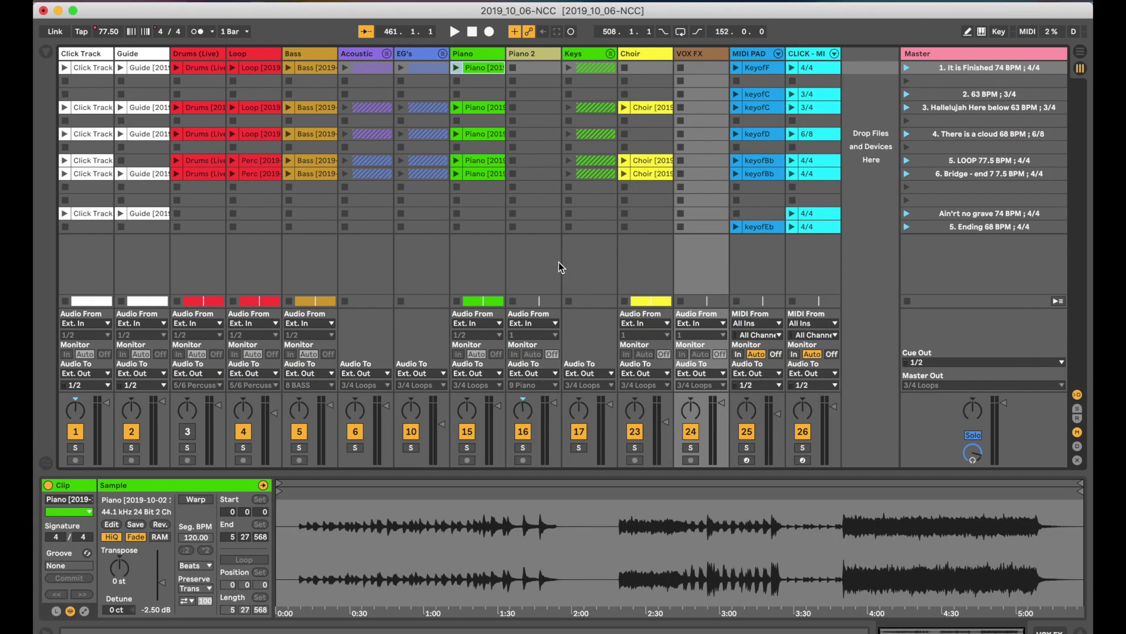
key(Tab)
key(Tab)
key(Tab)
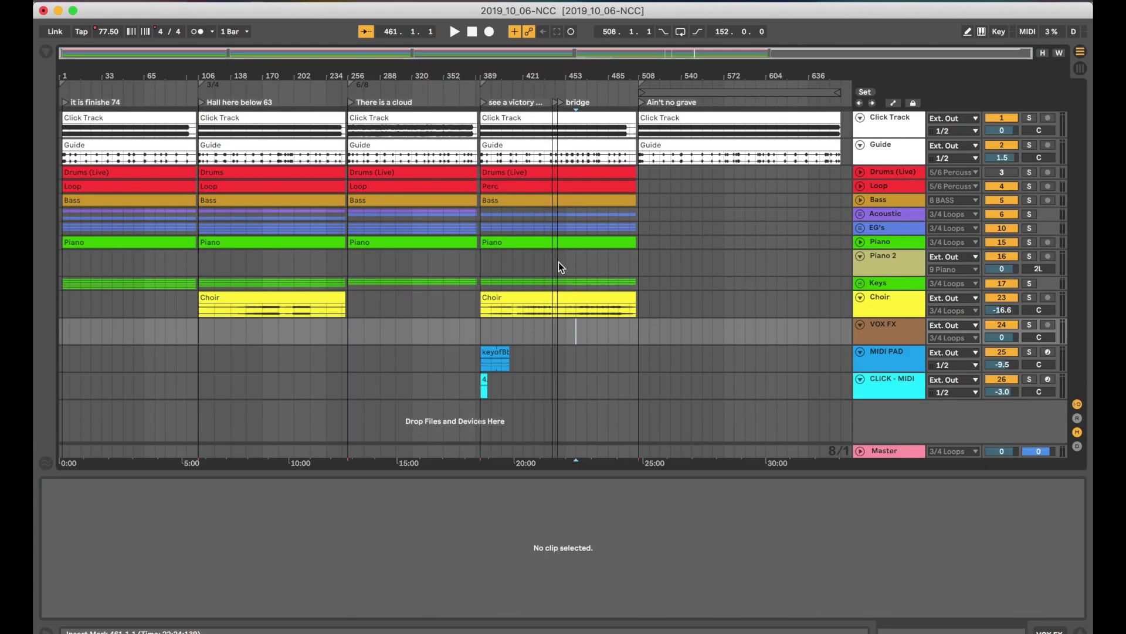
key(Tab)
key(Tab)
key(Tab)
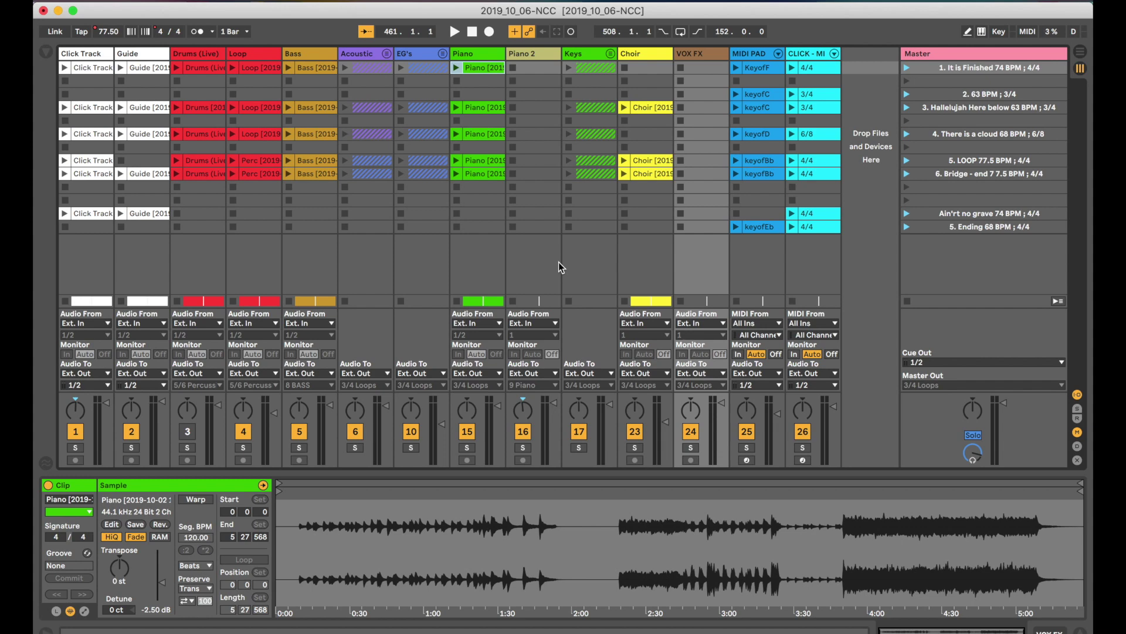